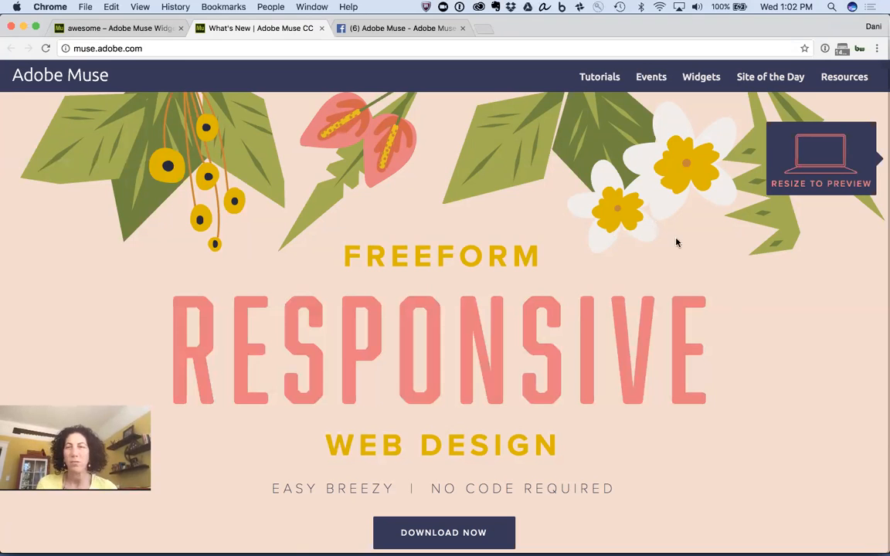
# Step: Open the Tutorials page of the Adobe Muse site and look over the featured tutorials
pyautogui.click(606, 77)
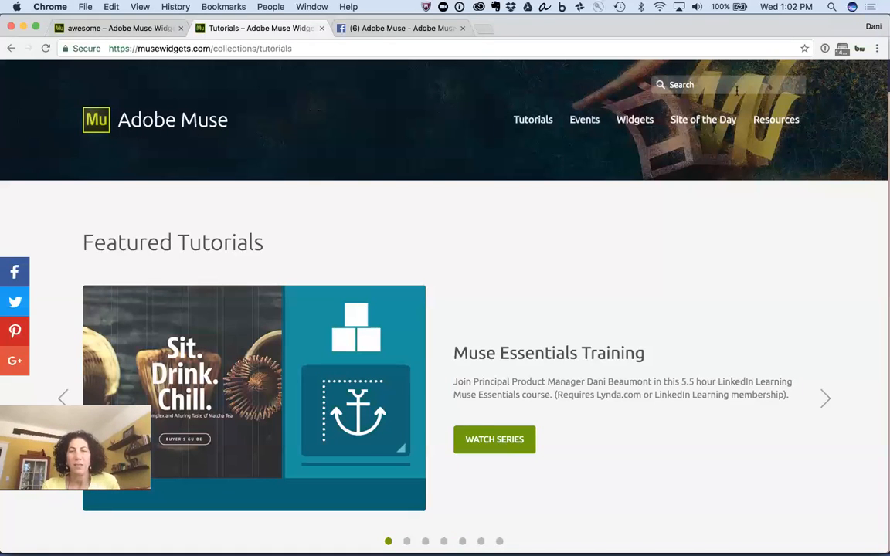
pyautogui.moveTo(883, 135)
pyautogui.mouseDown()
pyautogui.moveTo(863, 154)
pyautogui.moveTo(601, 201)
pyautogui.moveTo(467, 207)
pyautogui.moveTo(758, 182)
pyautogui.moveTo(888, 153)
pyautogui.mouseUp()
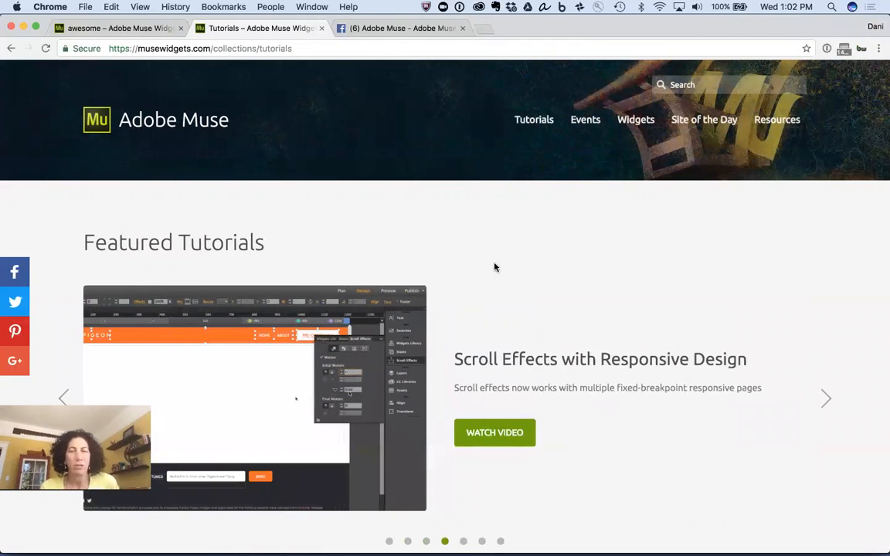
pyautogui.scroll(-2, 494, 264)
pyautogui.scroll(2, 494, 266)
pyautogui.rightClick(494, 261)
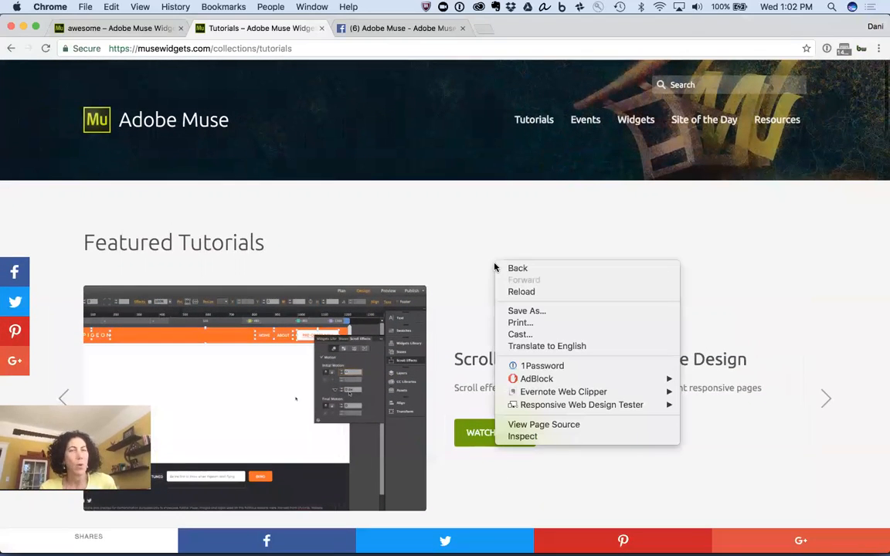
pyautogui.click(425, 231)
pyautogui.scroll(-1, 445, 227)
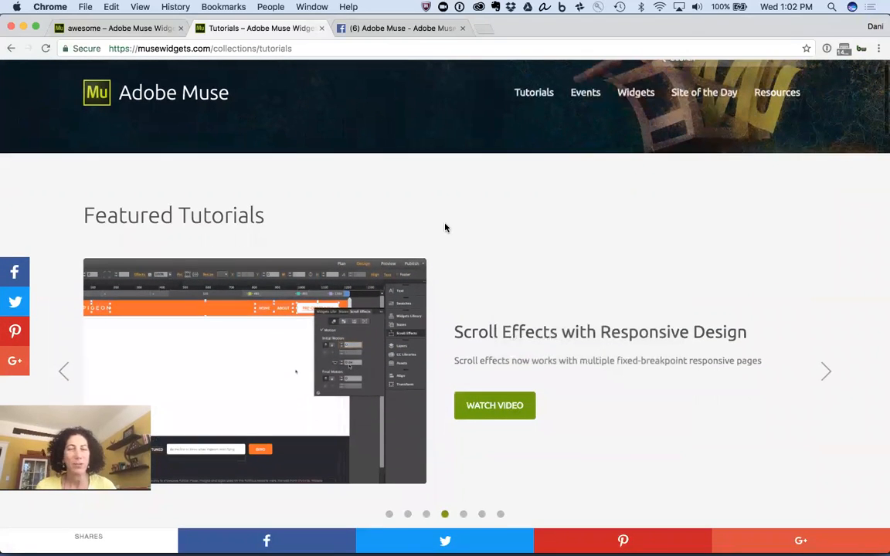
pyautogui.moveTo(805, 240); pyautogui.dragTo(882, 219)
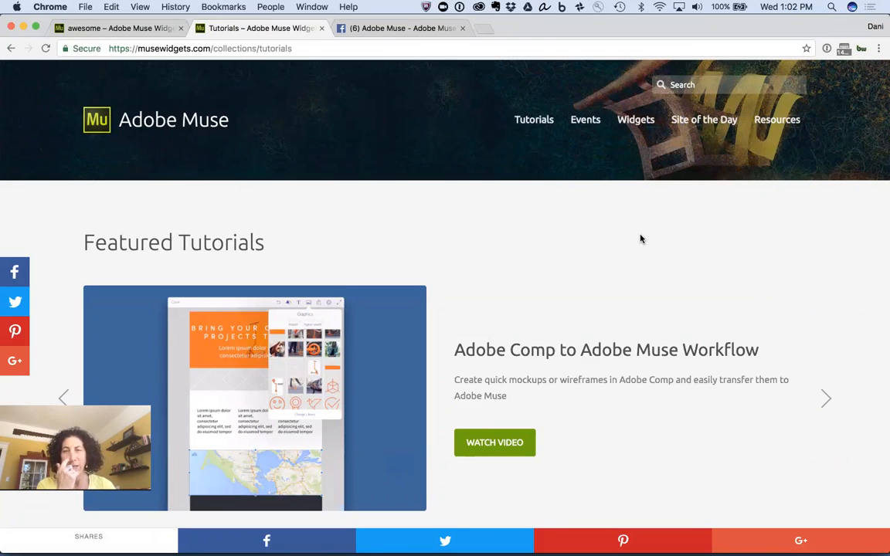
# Step: Go to the Site of the Day page and open the Anglo Investments entry among the previously featured sites
pyautogui.click(695, 127)
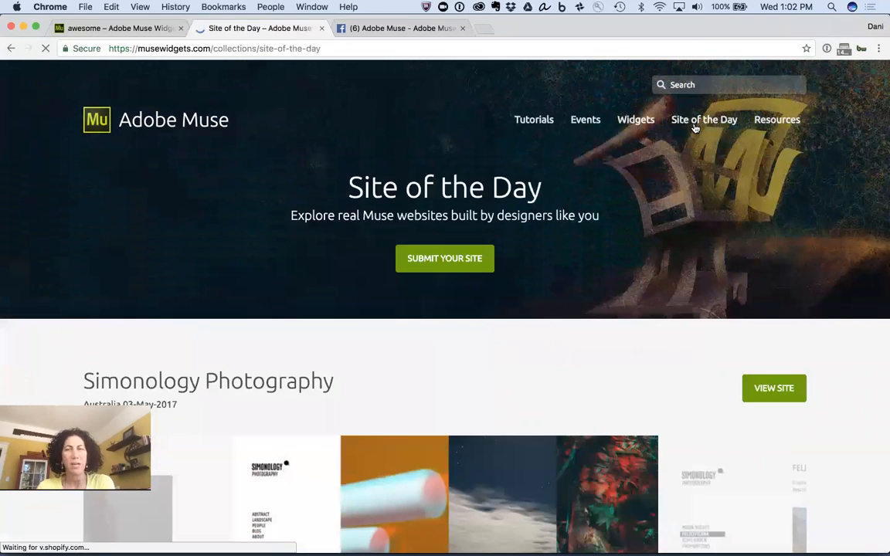
pyautogui.scroll(-5, 695, 128)
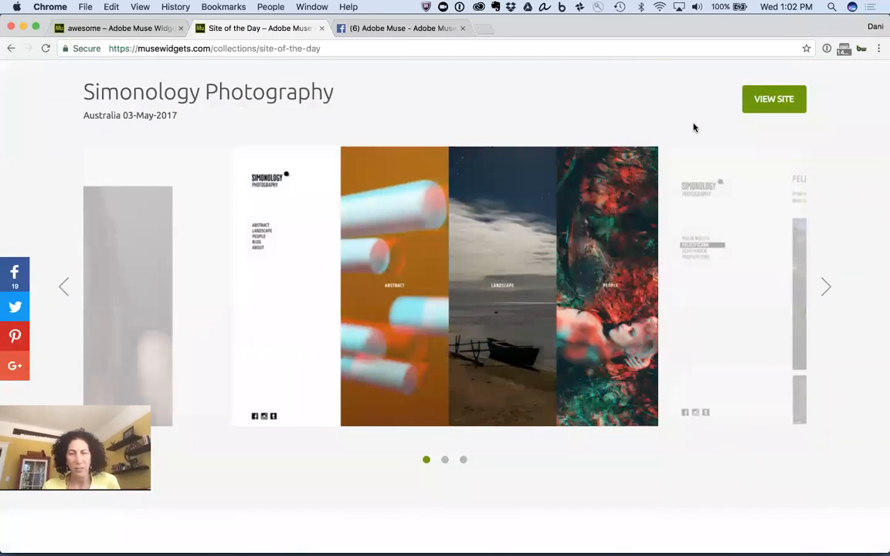
pyautogui.scroll(-4, 695, 128)
pyautogui.scroll(-5, 695, 127)
pyautogui.click(355, 407)
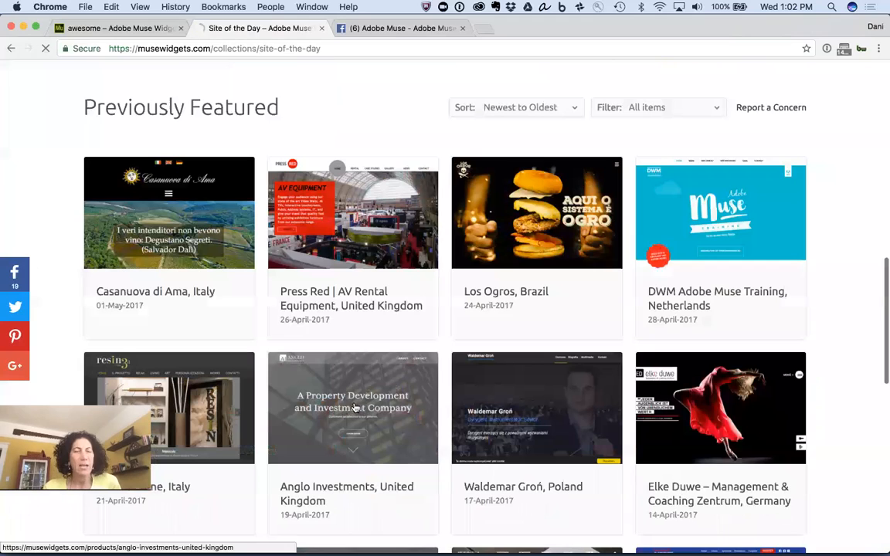
# Step: Examine the Anglo Investments showcase page, stepping through its preview images to the contact form
pyautogui.scroll(-3, 355, 408)
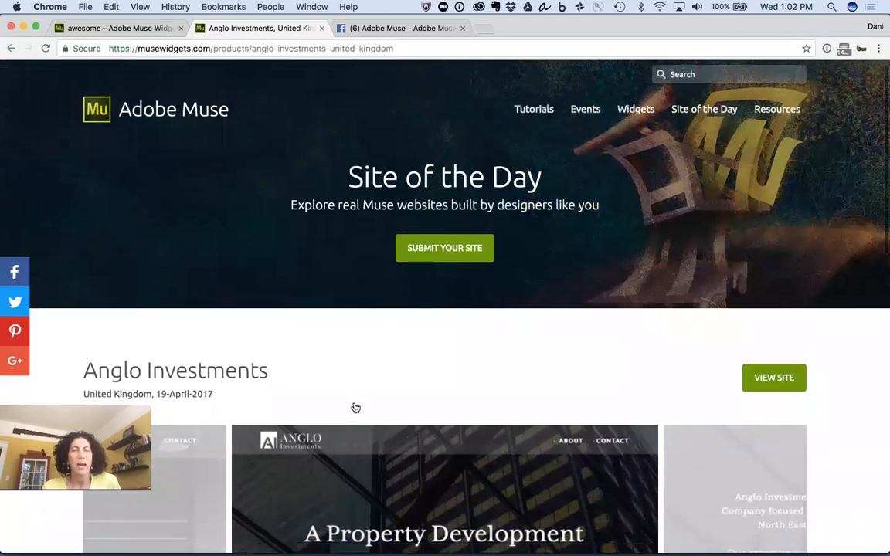
pyautogui.scroll(-3, 355, 407)
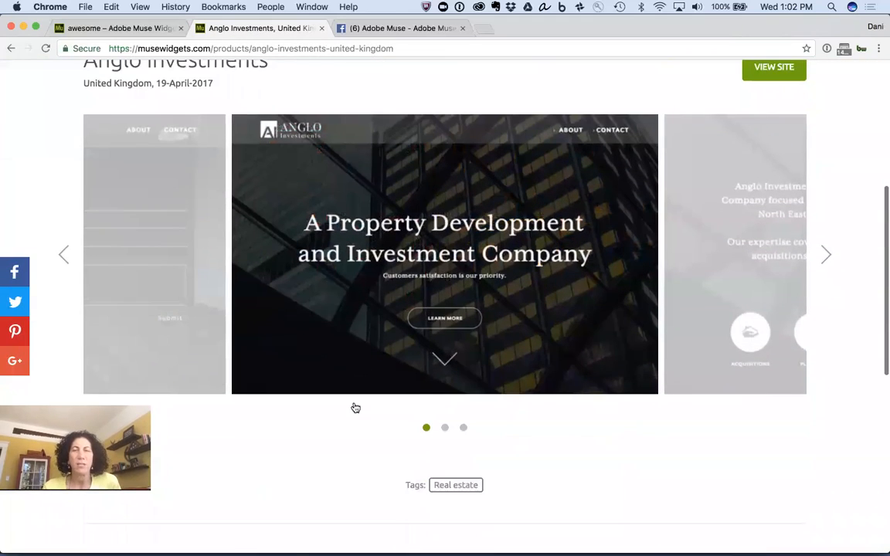
pyautogui.click(824, 262)
pyautogui.click(825, 264)
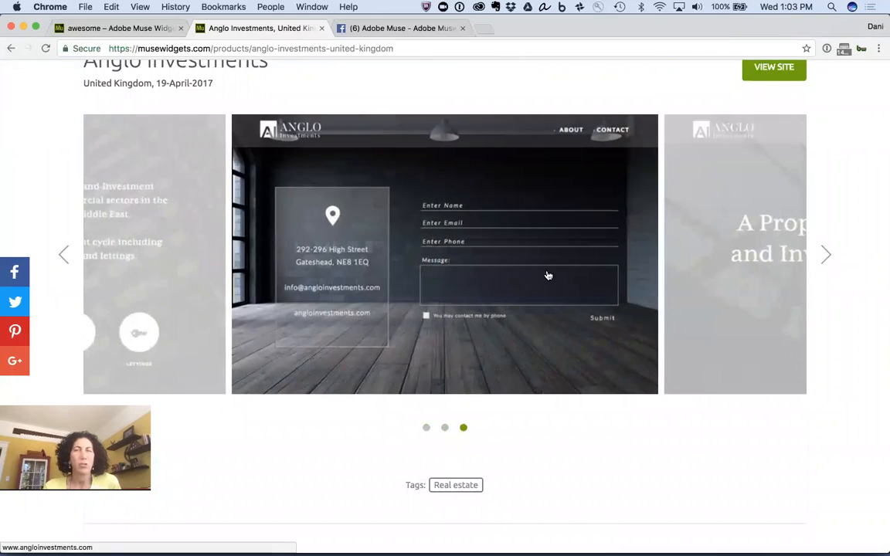
pyautogui.scroll(3, 547, 276)
pyautogui.scroll(2, 548, 276)
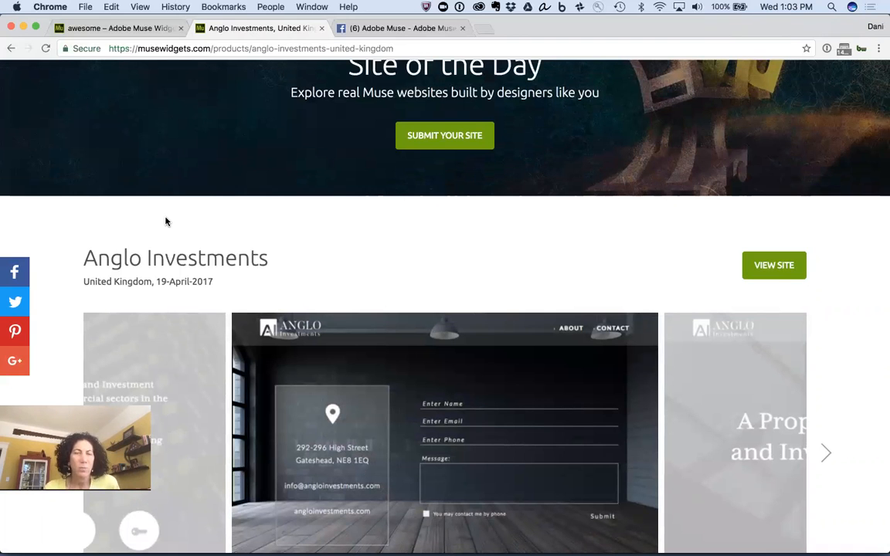
pyautogui.scroll(-2, 166, 222)
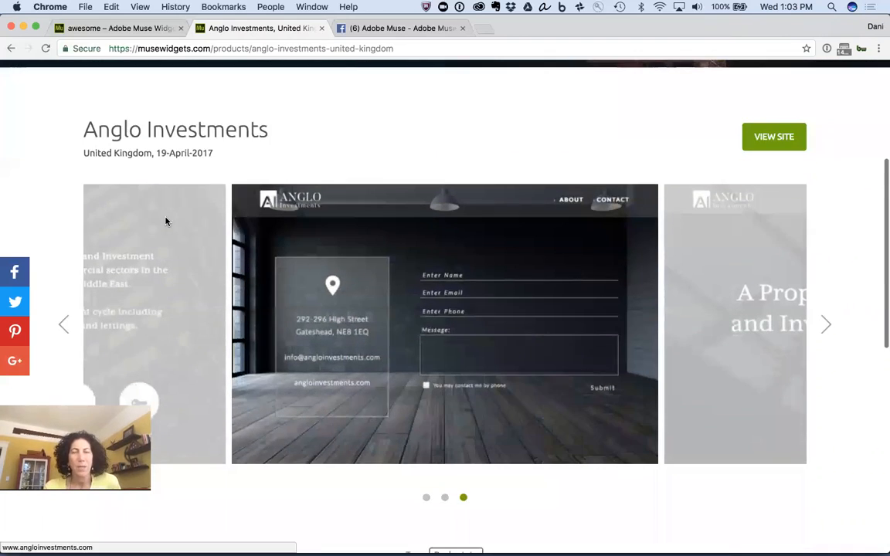
pyautogui.scroll(4, 164, 221)
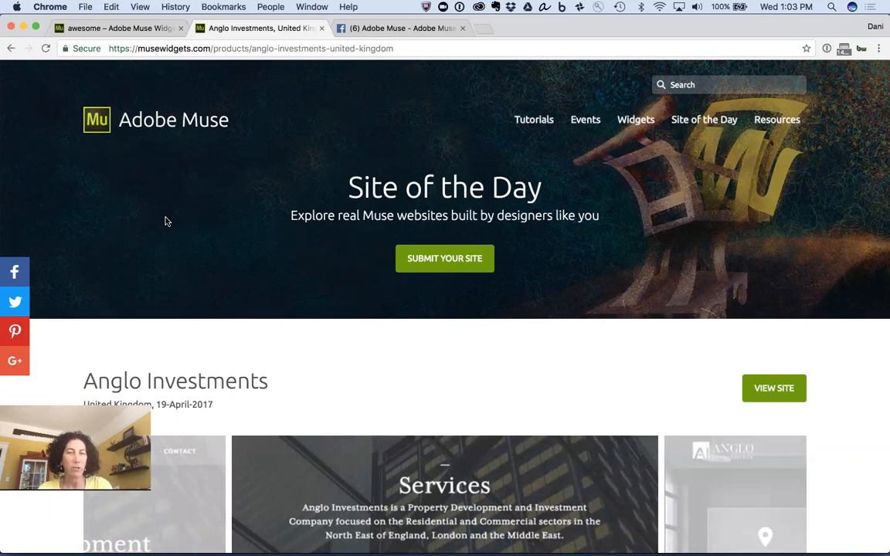
# Step: Open the Widgets directory and look over the listed third-party widgets and the filter options
pyautogui.click(637, 123)
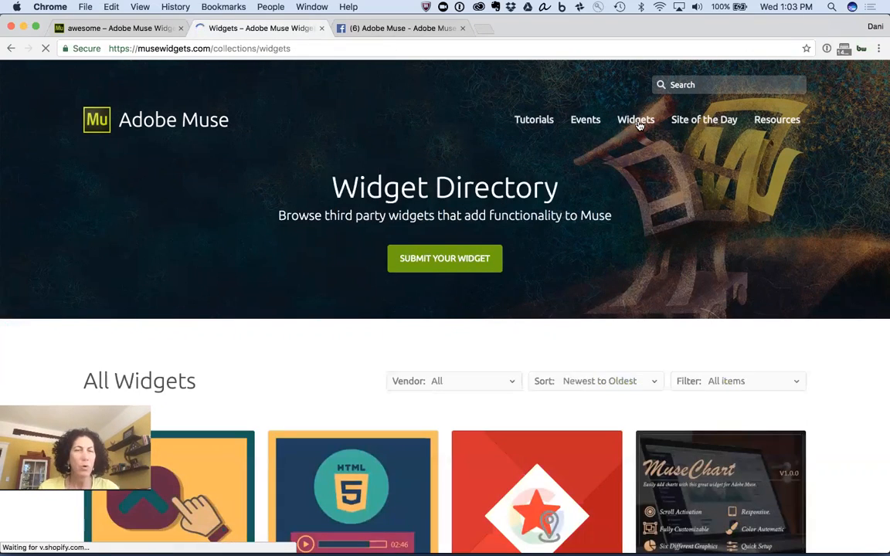
pyautogui.scroll(-5, 684, 224)
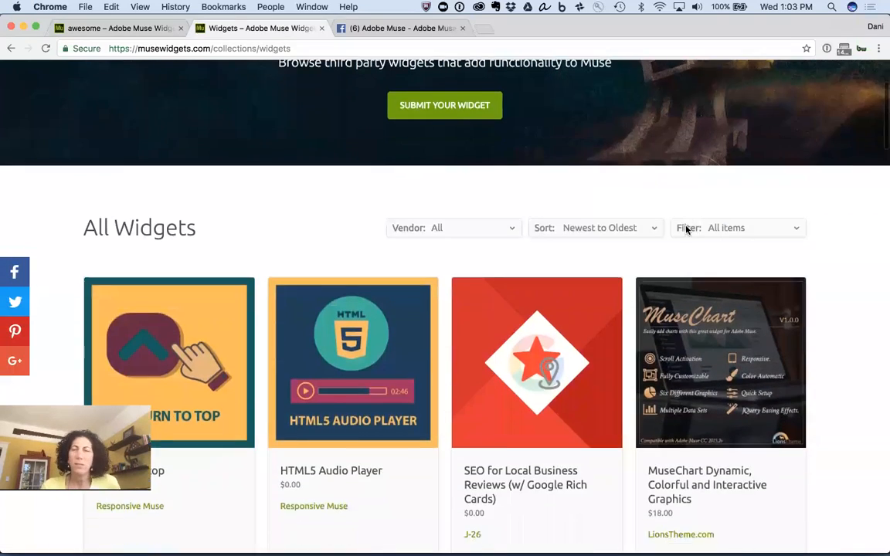
pyautogui.scroll(1, 686, 229)
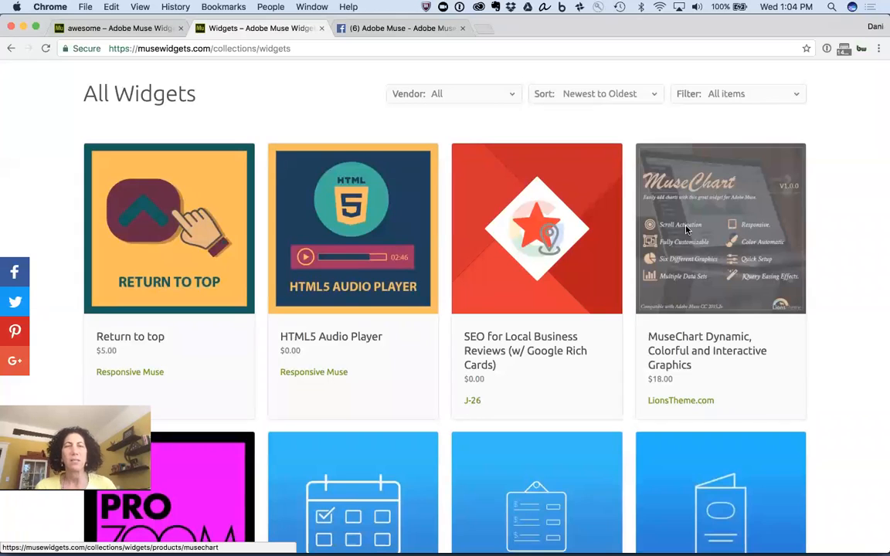
pyautogui.scroll(5, 686, 229)
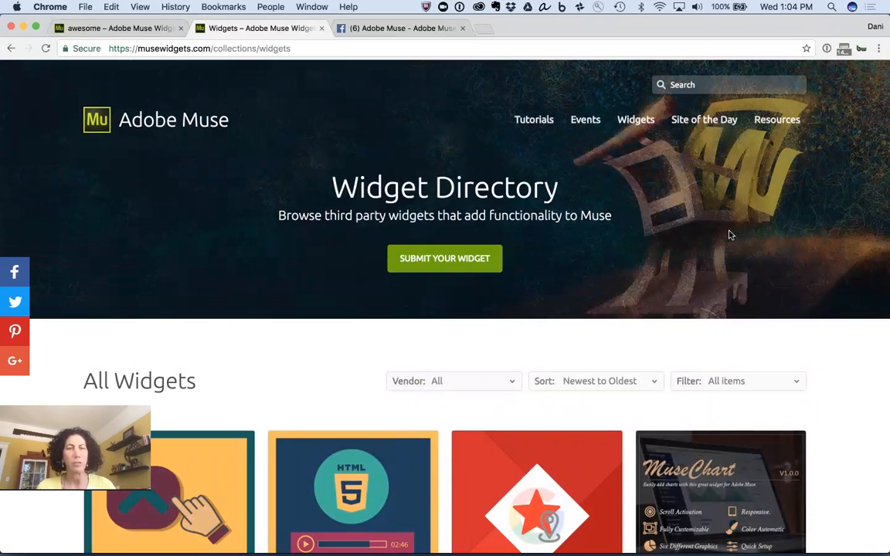
# Step: Switch to Adobe Muse
pyautogui.press('super+Tab')
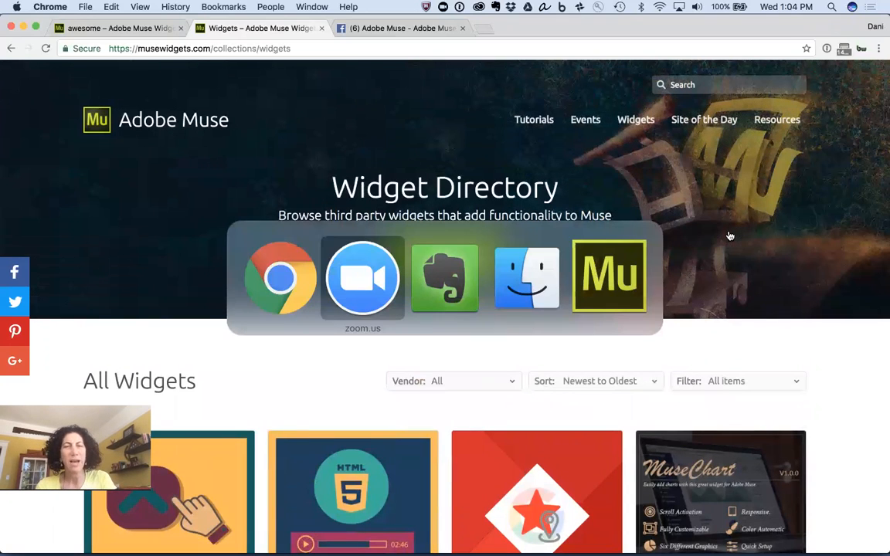
pyautogui.press('super+Tab')
pyautogui.press('super+Tab')
pyautogui.press('super+Tab')
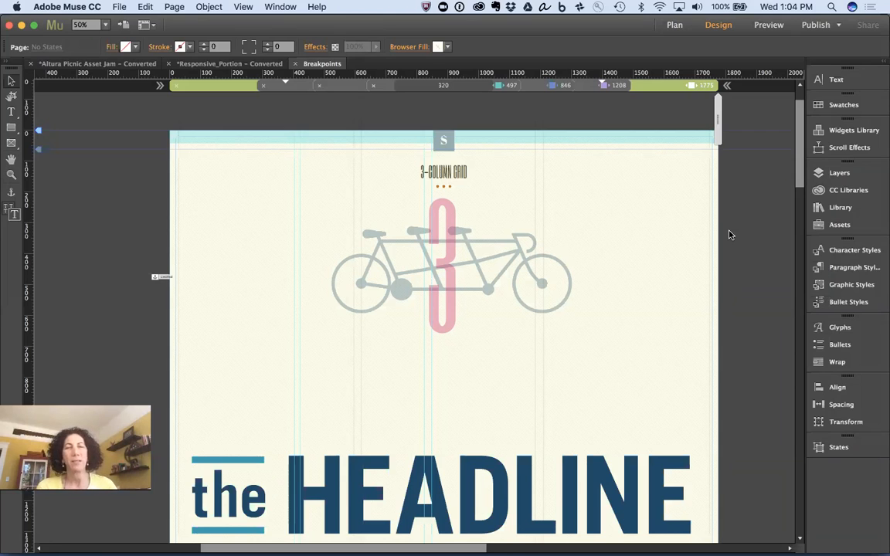
# Step: Switch to Evernote, close its main window and select the session notes link in the MuJam #200 note
pyautogui.moveTo(174, 550)
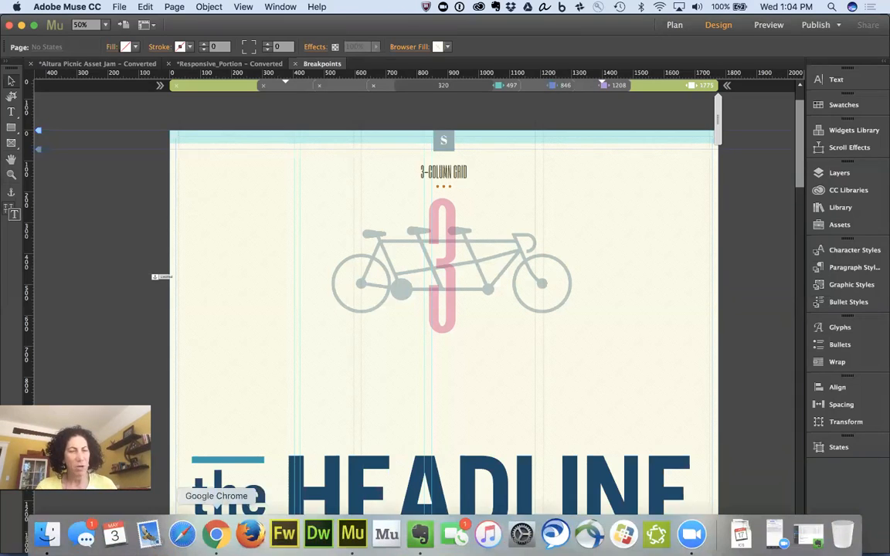
pyautogui.click(418, 533)
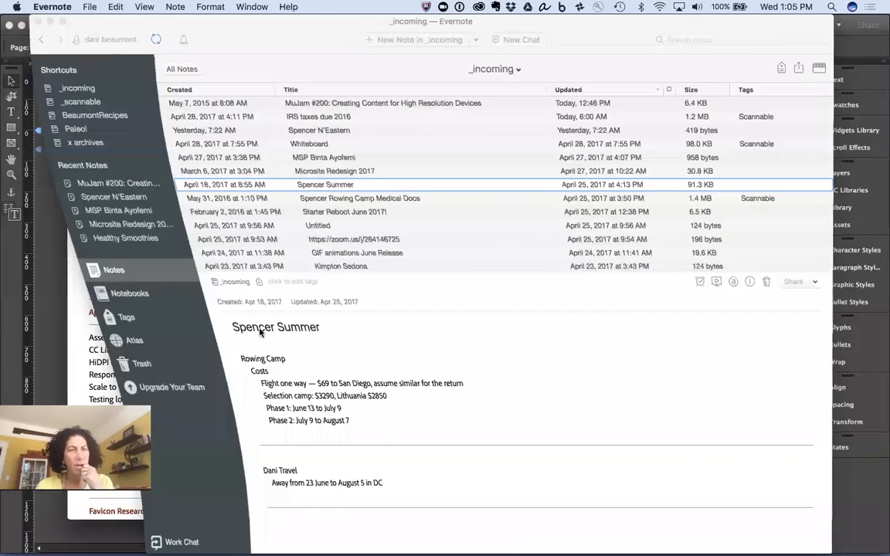
pyautogui.click(50, 21)
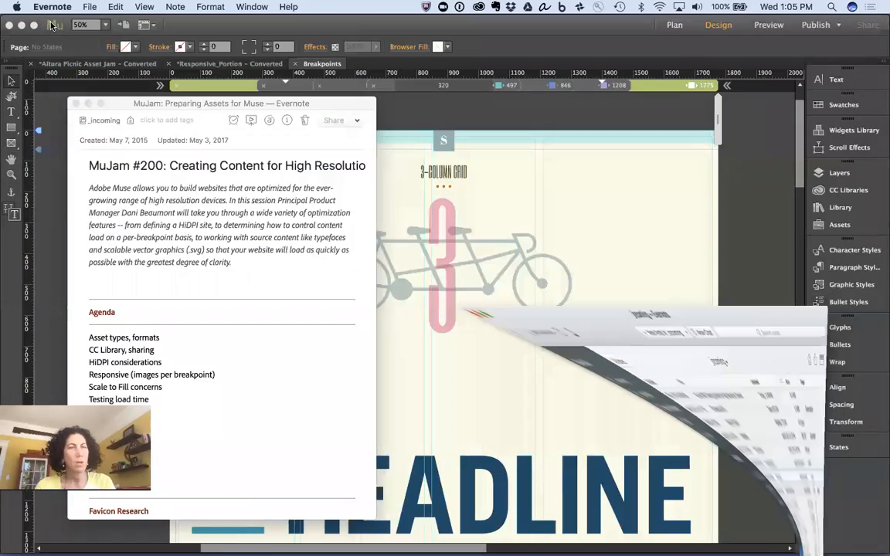
pyautogui.click(287, 197)
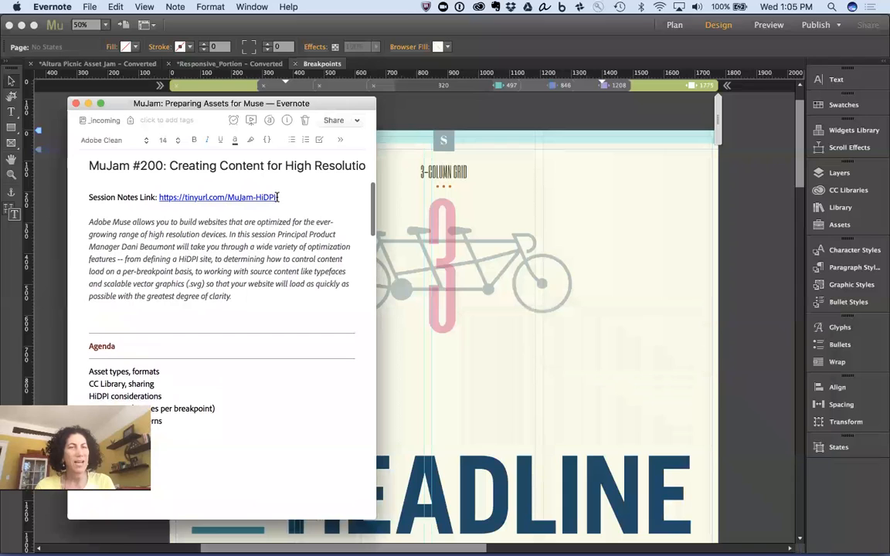
pyautogui.keyDown('shift'); pyautogui.click(160, 198); pyautogui.keyUp('shift')
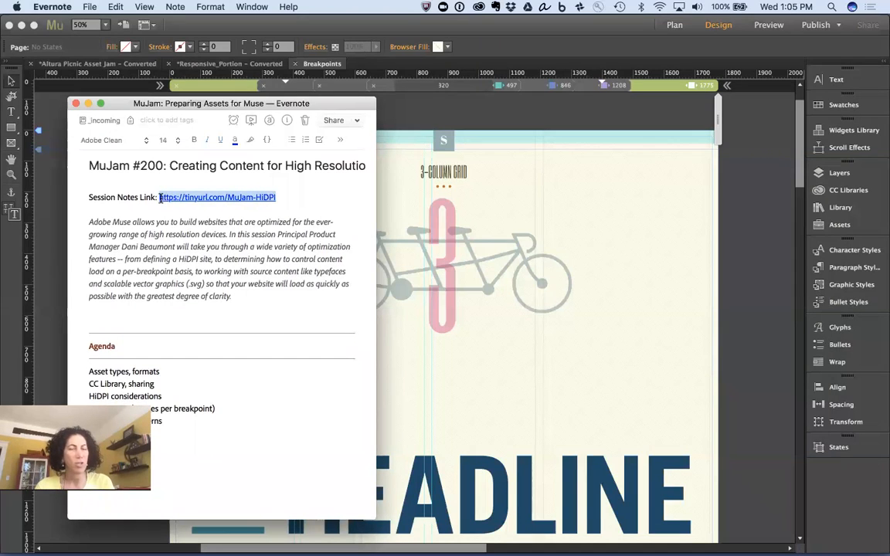
pyautogui.click(856, 509)
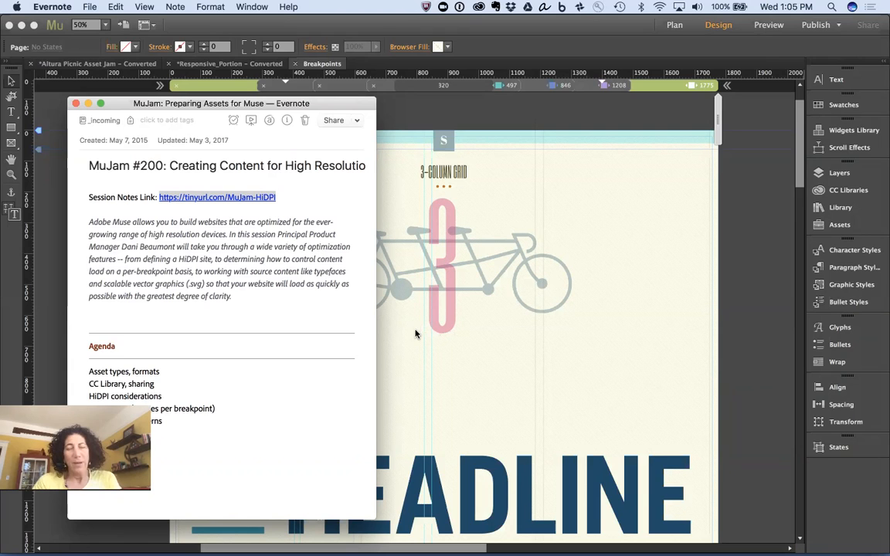
# Step: Return to Adobe Muse and select the tandem bicycle image on the Breakpoints page
pyautogui.click(603, 253)
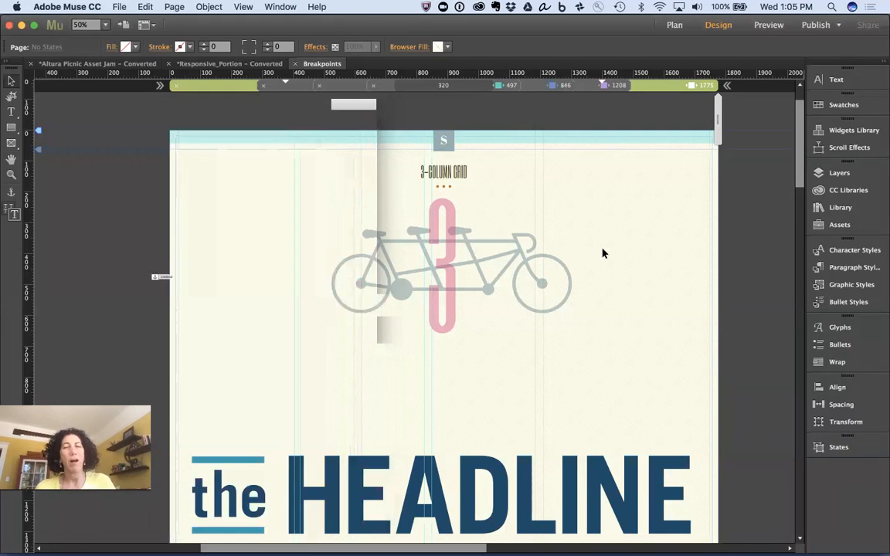
pyautogui.press('super+Tab')
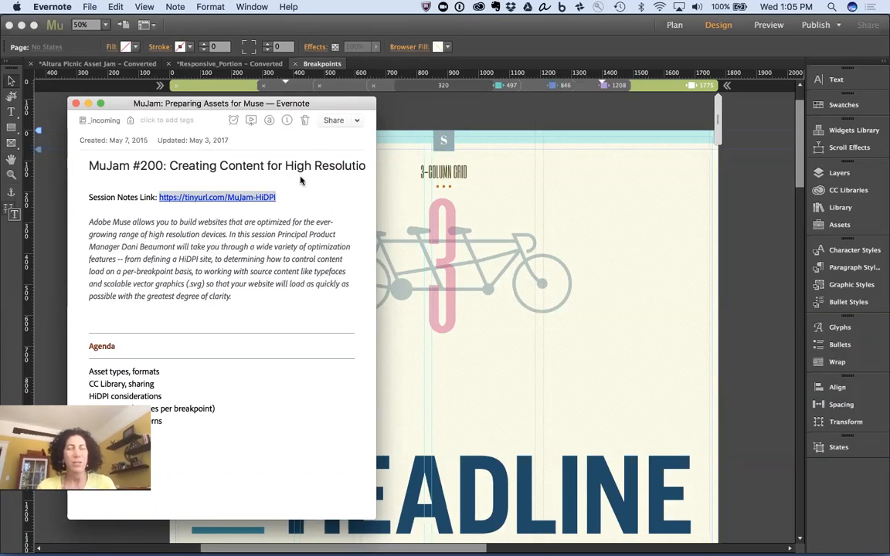
pyautogui.click(544, 224)
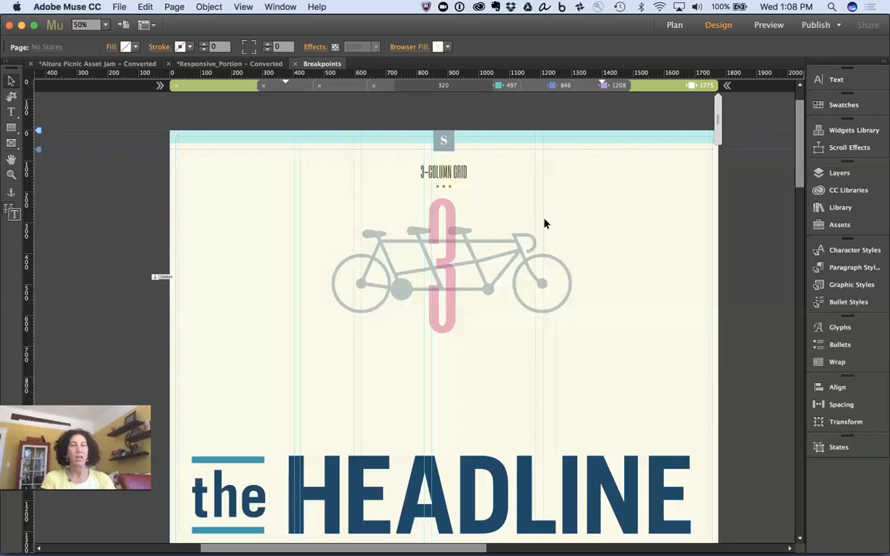
pyautogui.click(536, 240)
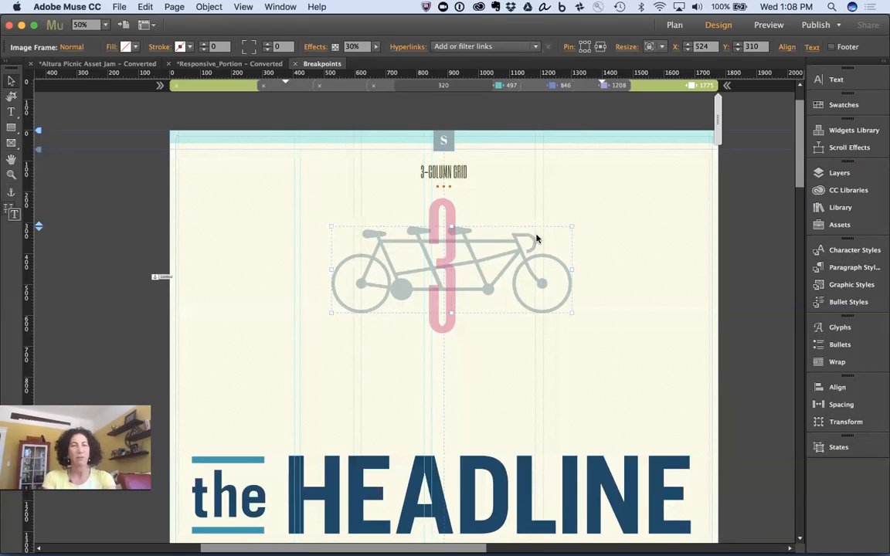
# Step: Create a new fluid-width site with HiDPI (2x) resolution and open its Home page for editing
pyautogui.press('super+n')
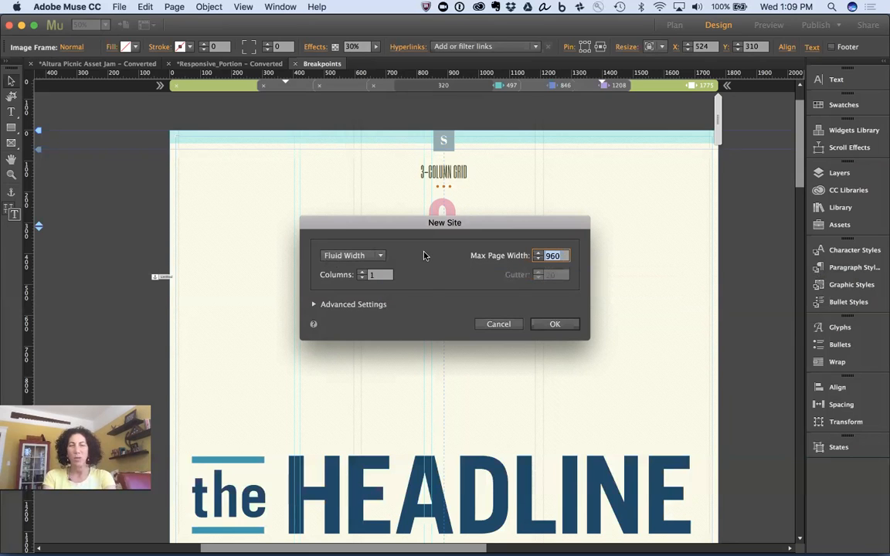
pyautogui.click(314, 305)
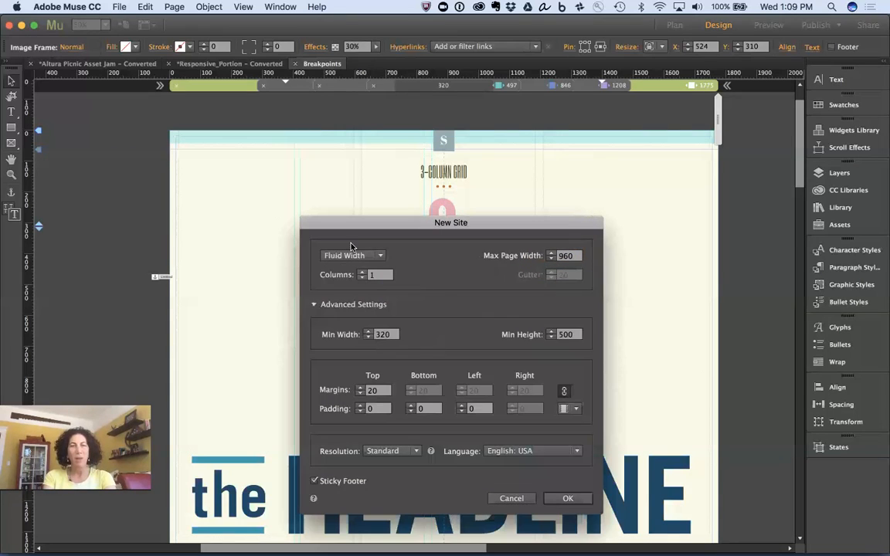
pyautogui.moveTo(350, 222); pyautogui.dragTo(334, 108)
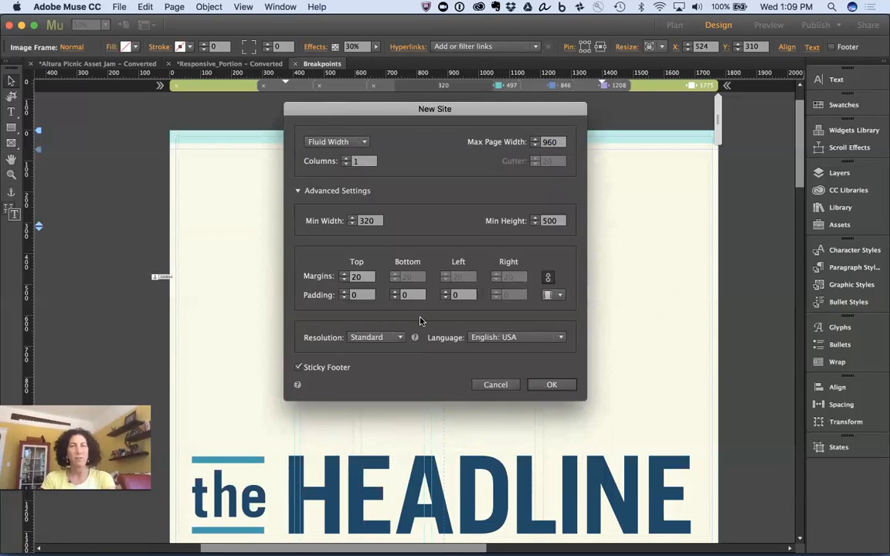
pyautogui.click(369, 339)
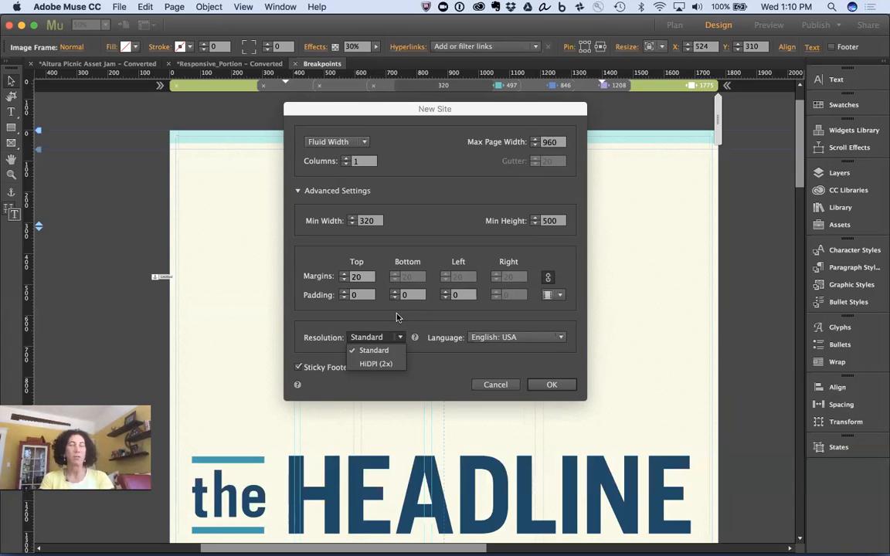
pyautogui.click(391, 365)
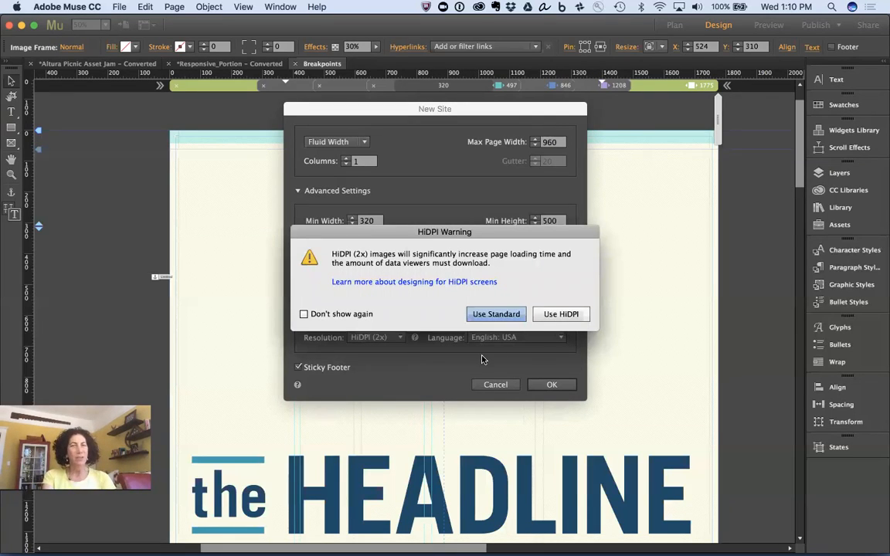
pyautogui.click(563, 313)
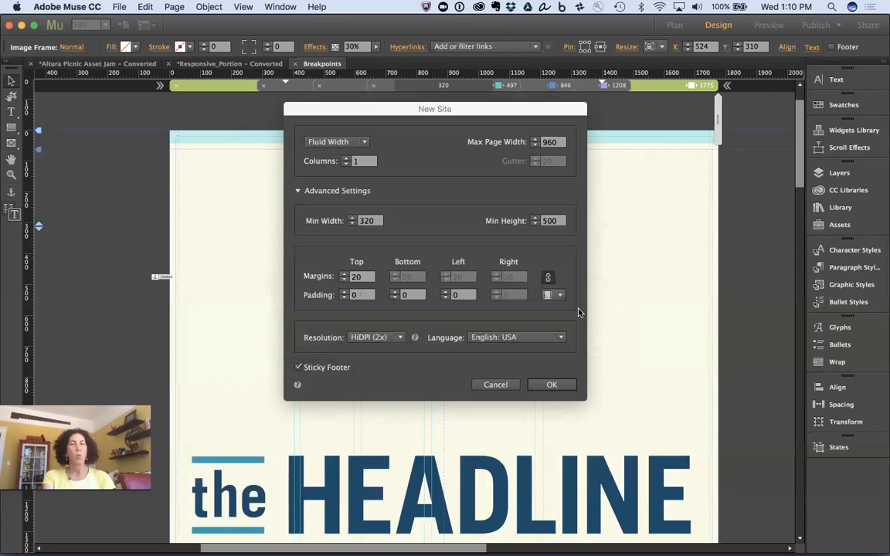
pyautogui.click(560, 386)
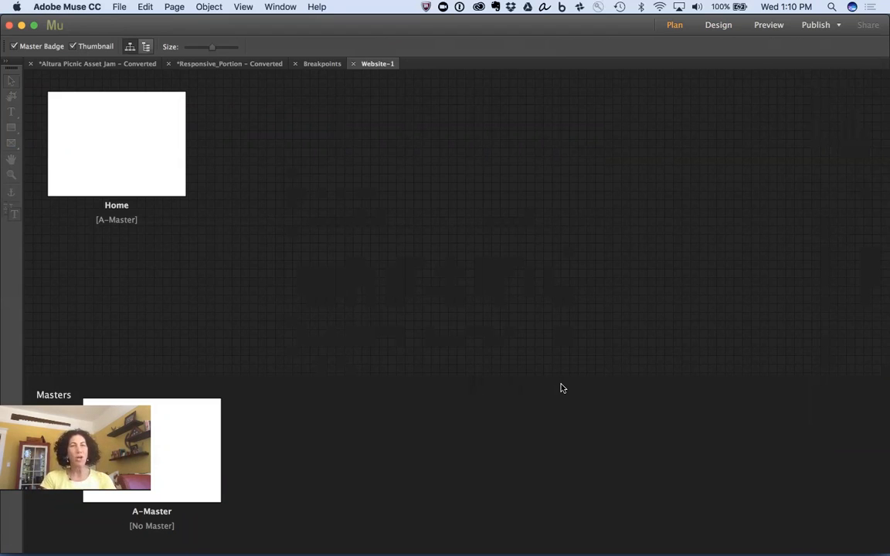
pyautogui.doubleClick(80, 145)
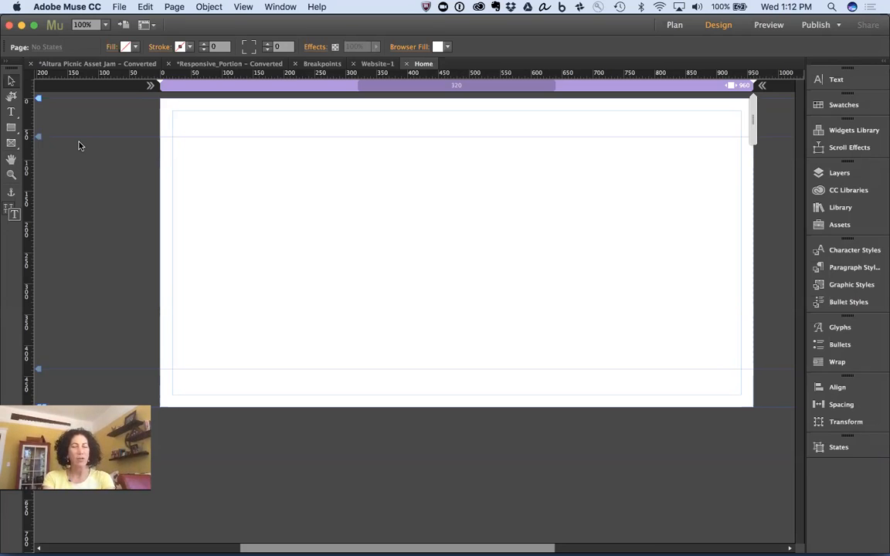
# Step: Create a second fluid-width site with Standard resolution and open its Home page for editing
pyautogui.press('super+n')
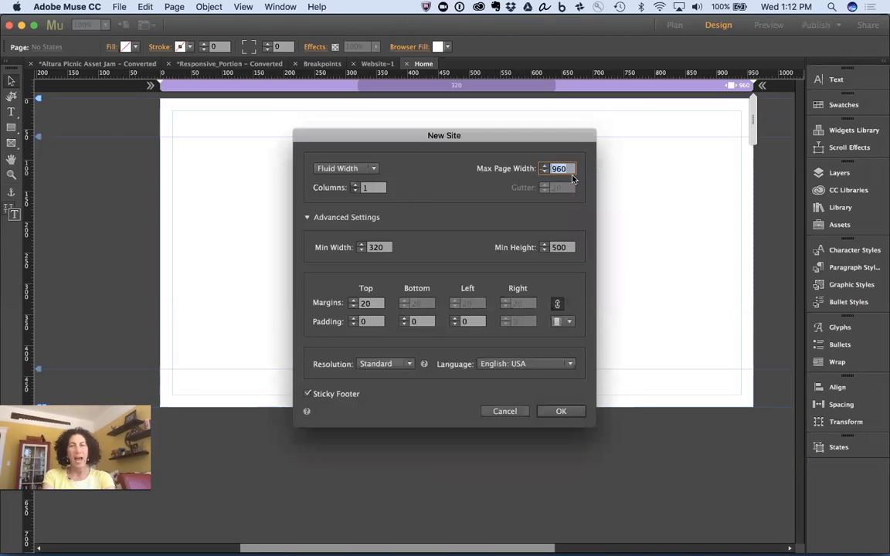
pyautogui.click(369, 364)
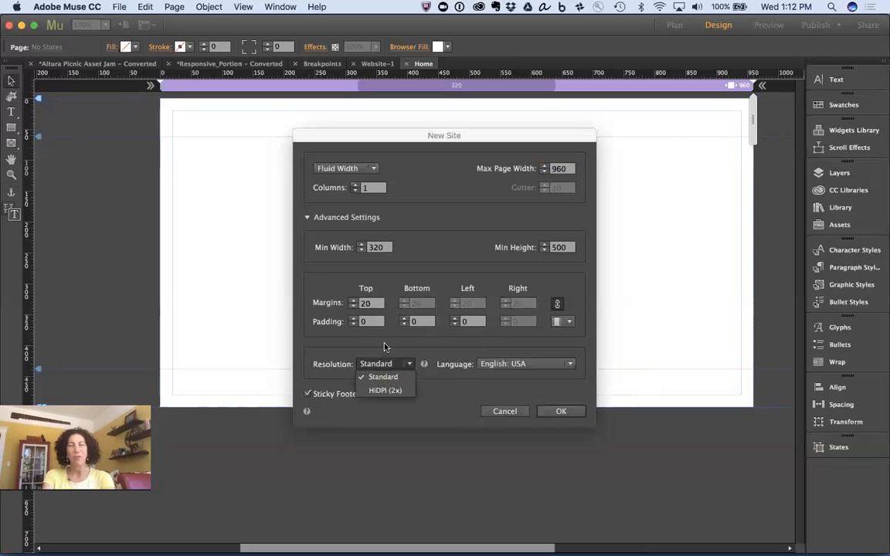
pyautogui.click(385, 346)
pyautogui.click(560, 411)
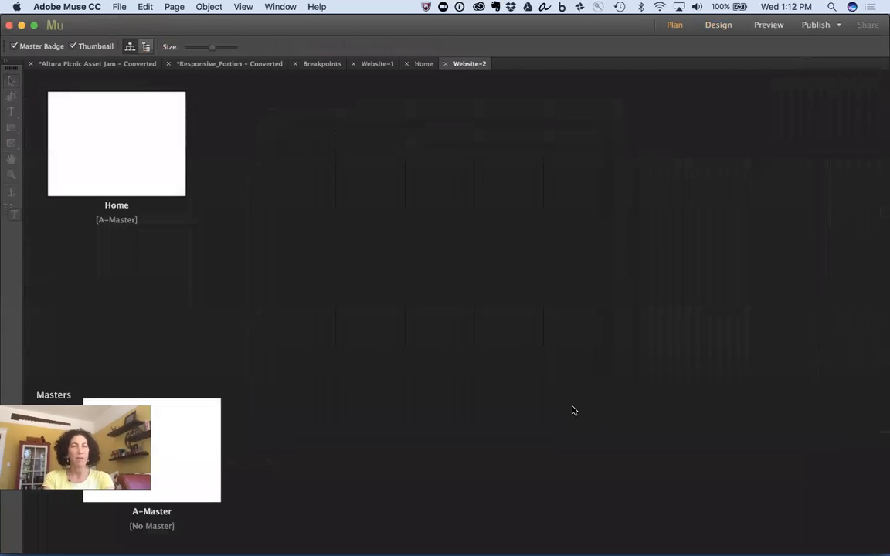
pyautogui.doubleClick(111, 178)
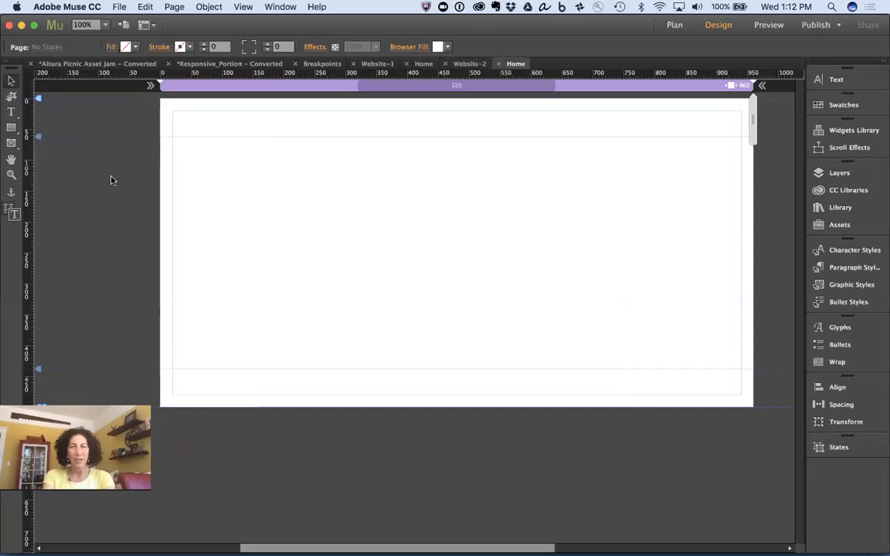
# Step: Preview AdobeStock_43147982.jpeg from the HiDPI folder and place it at full size on the standard site's Home page, at about X 63, Y 88
pyautogui.click(118, 7)
pyautogui.click(133, 130)
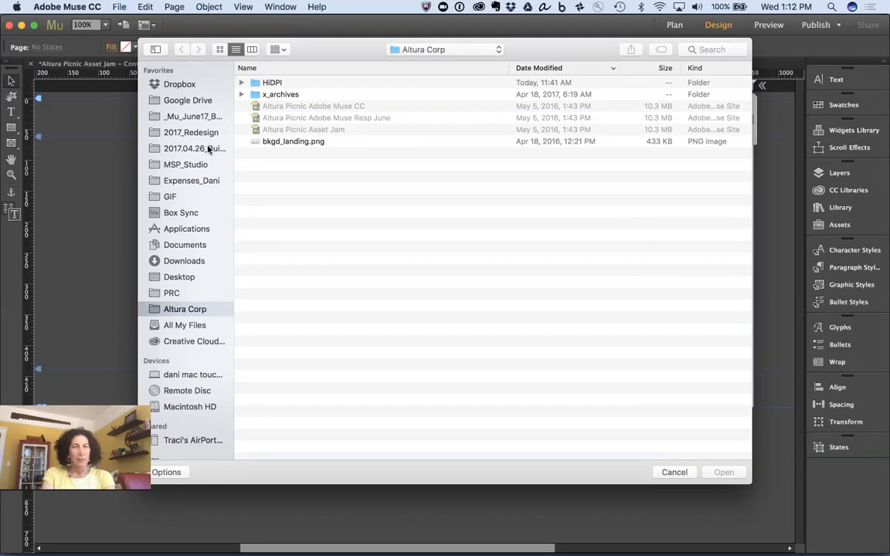
pyautogui.doubleClick(282, 94)
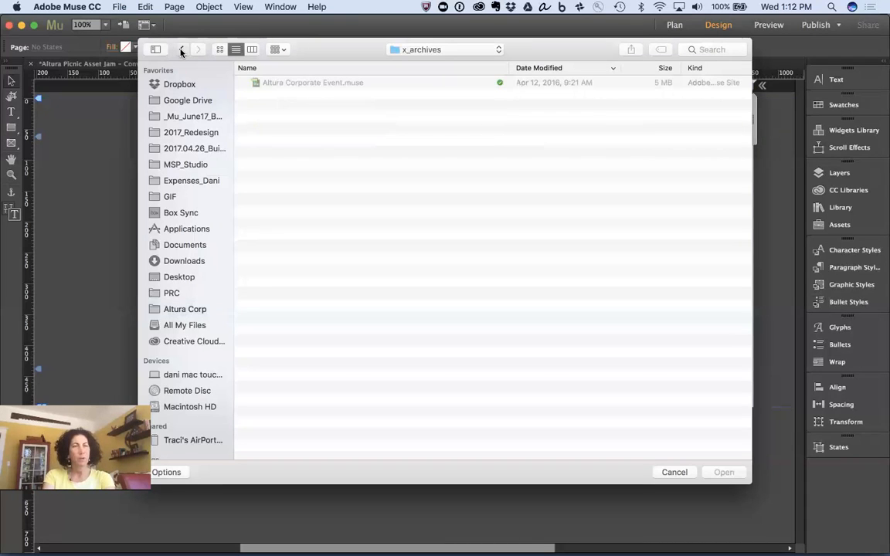
pyautogui.click(181, 49)
pyautogui.doubleClick(266, 81)
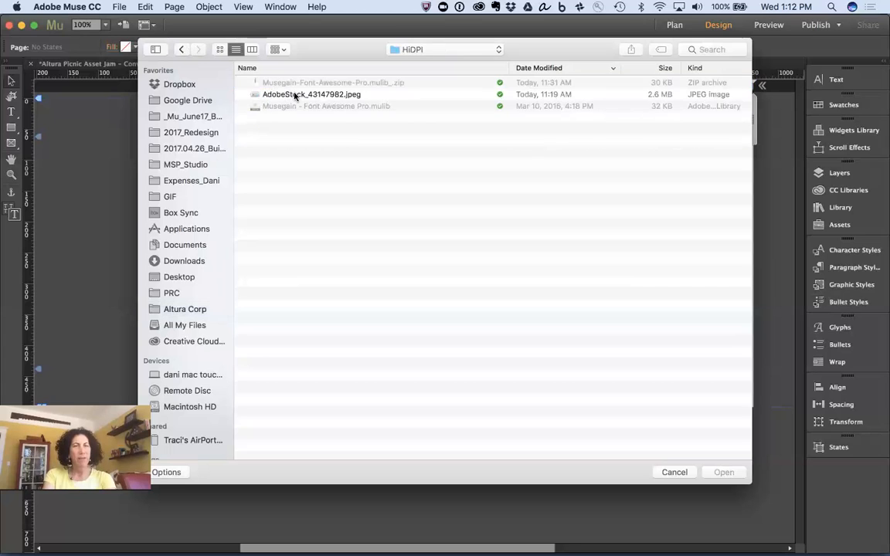
pyautogui.click(294, 95)
pyautogui.press('space')
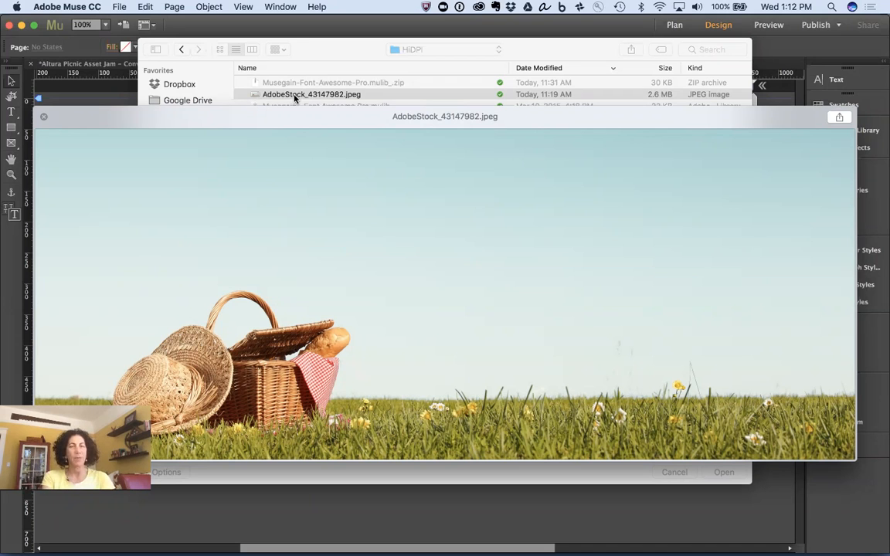
pyautogui.press('space')
pyautogui.doubleClick(285, 95)
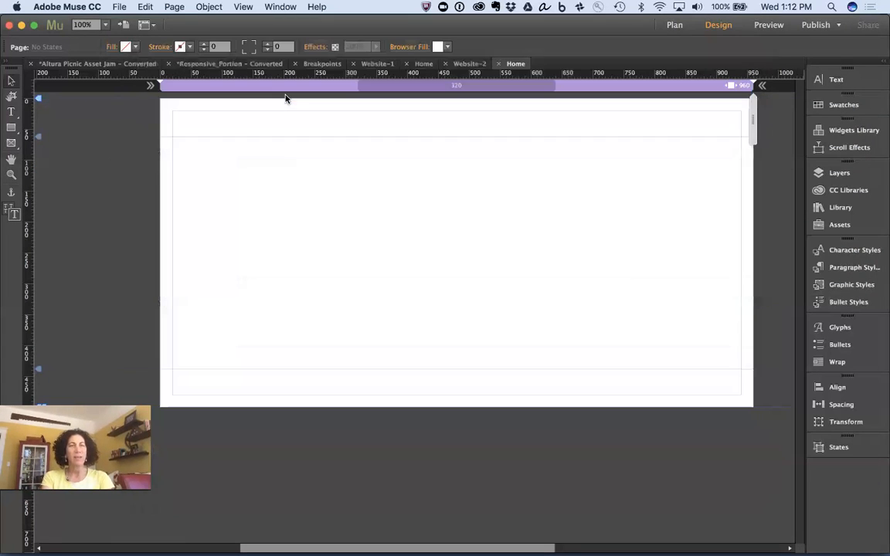
pyautogui.click(297, 155)
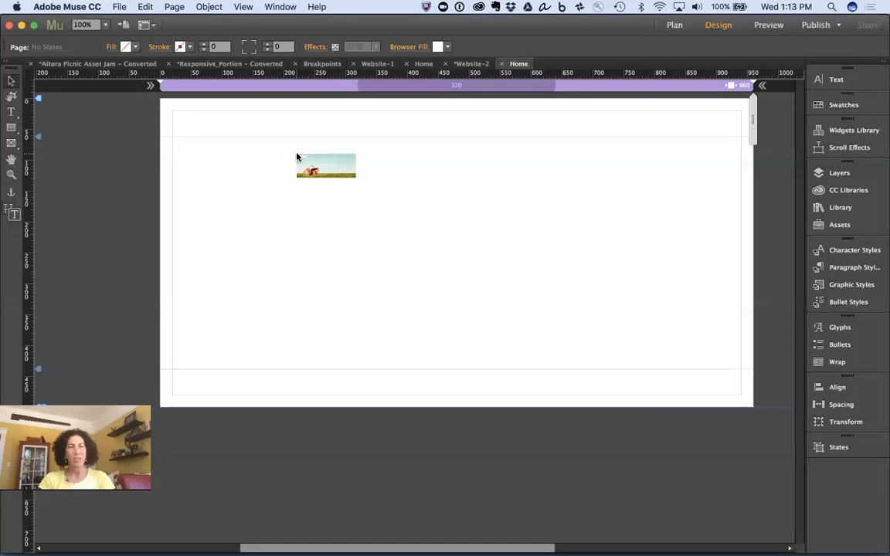
pyautogui.click(198, 153)
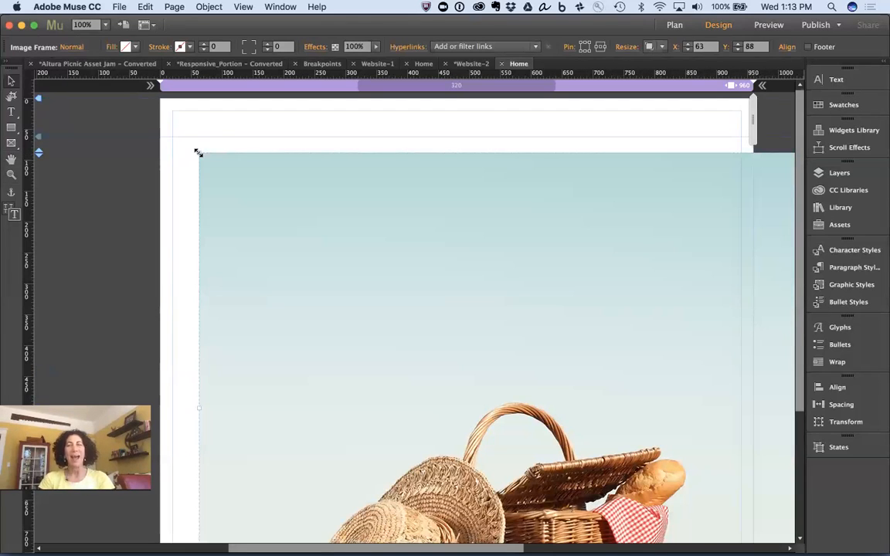
# Step: Show the whole placed picnic image and check its width and height in the transform settings
pyautogui.press('super+minus')
pyautogui.press('super+minus')
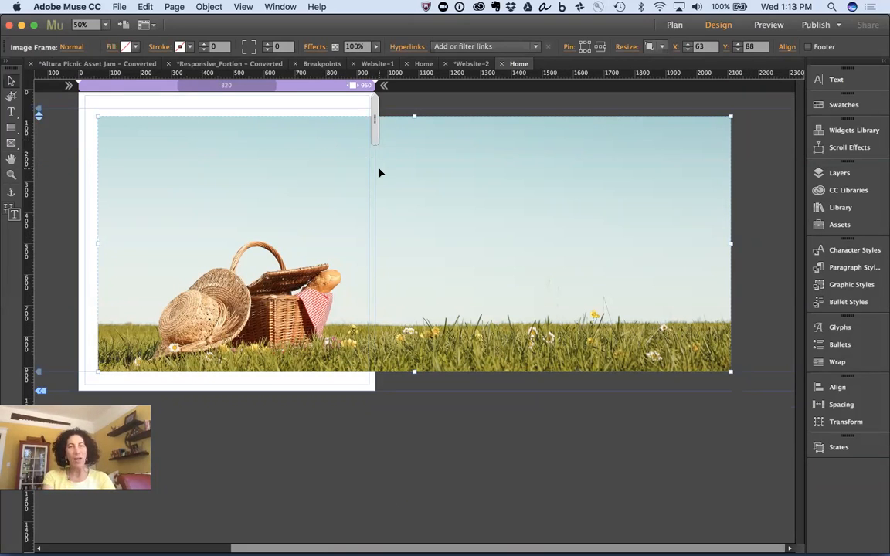
pyautogui.click(846, 423)
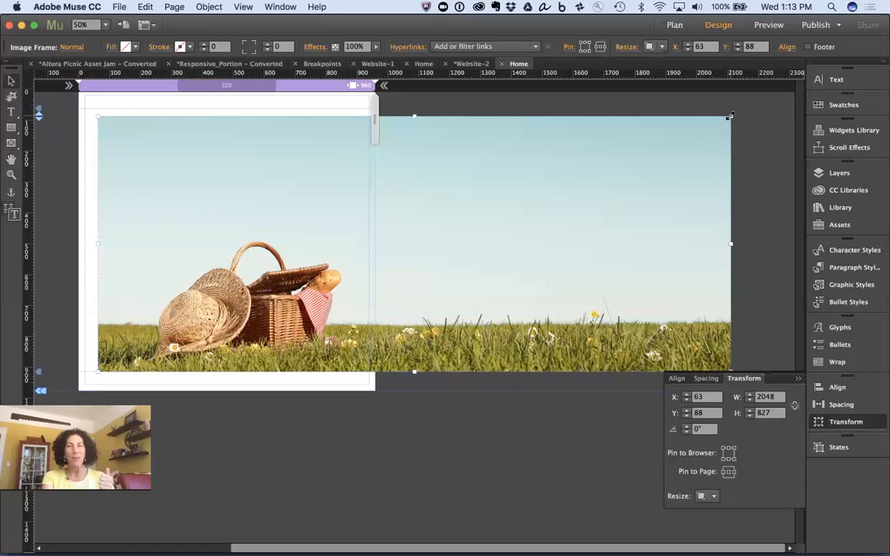
pyautogui.moveTo(730, 116)
pyautogui.mouseDown()
pyautogui.moveTo(702, 128)
pyautogui.moveTo(723, 117)
pyautogui.mouseUp()
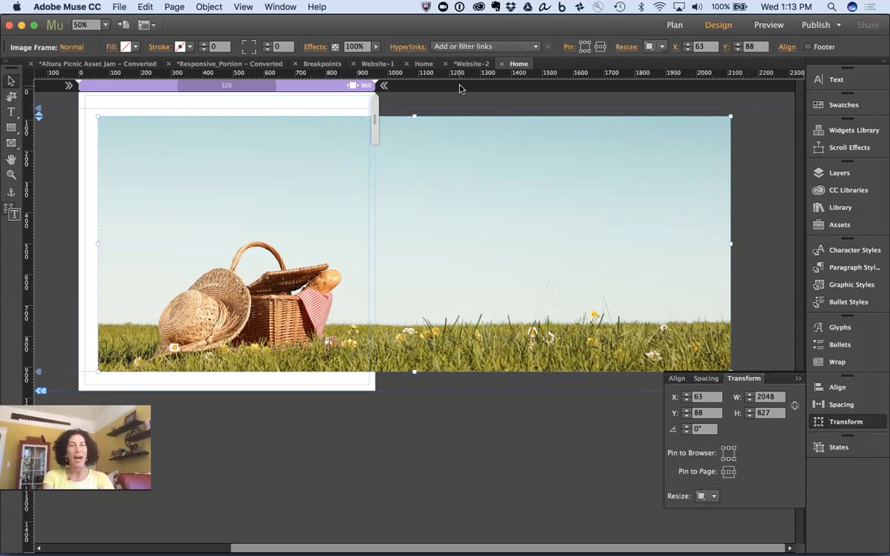
# Step: Place AdobeStock_43147982.jpeg from the HiDPI folder on the Home page of Website-1, at about X 90, Y 88
pyautogui.click(423, 64)
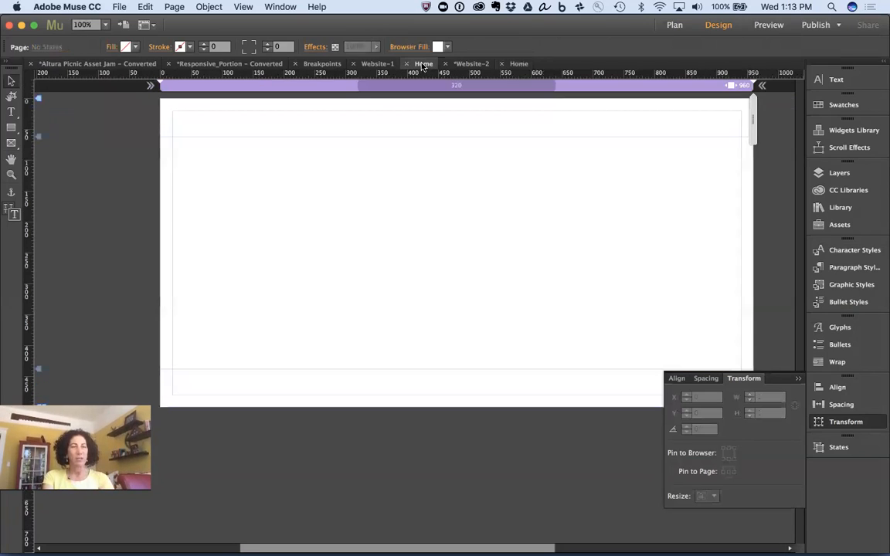
pyautogui.click(47, 399)
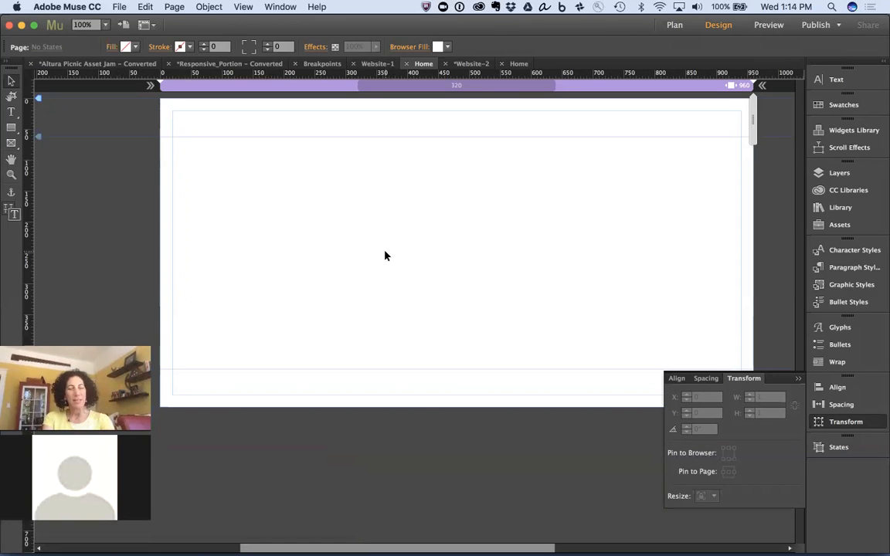
pyautogui.click(120, 6)
pyautogui.click(229, 130)
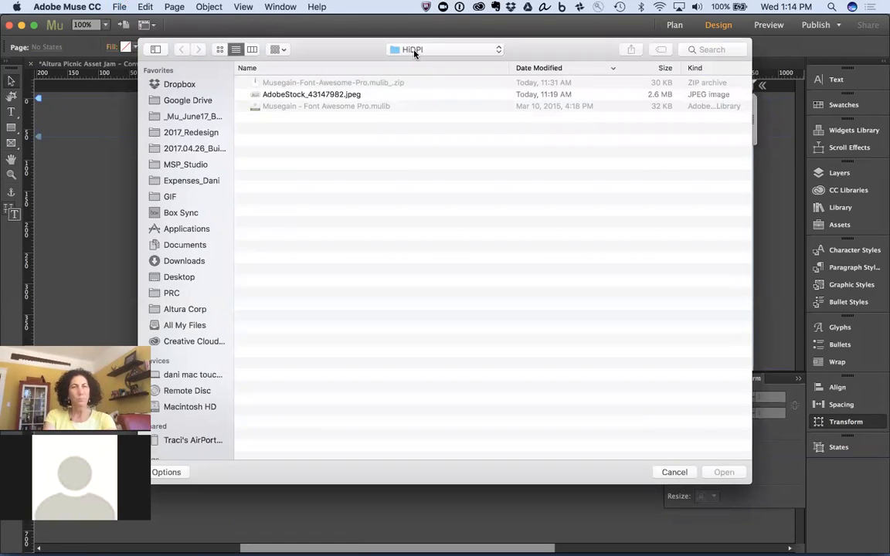
pyautogui.click(415, 53)
pyautogui.click(415, 61)
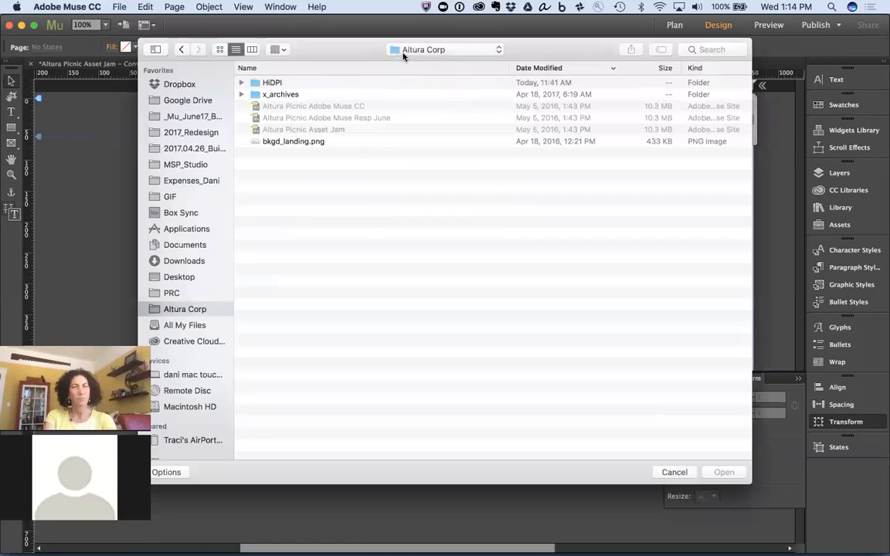
pyautogui.doubleClick(264, 83)
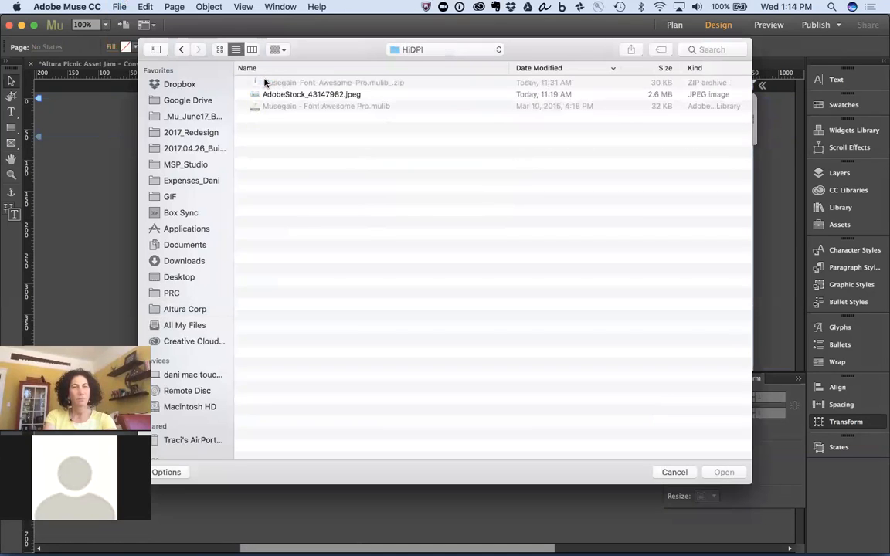
pyautogui.doubleClick(305, 94)
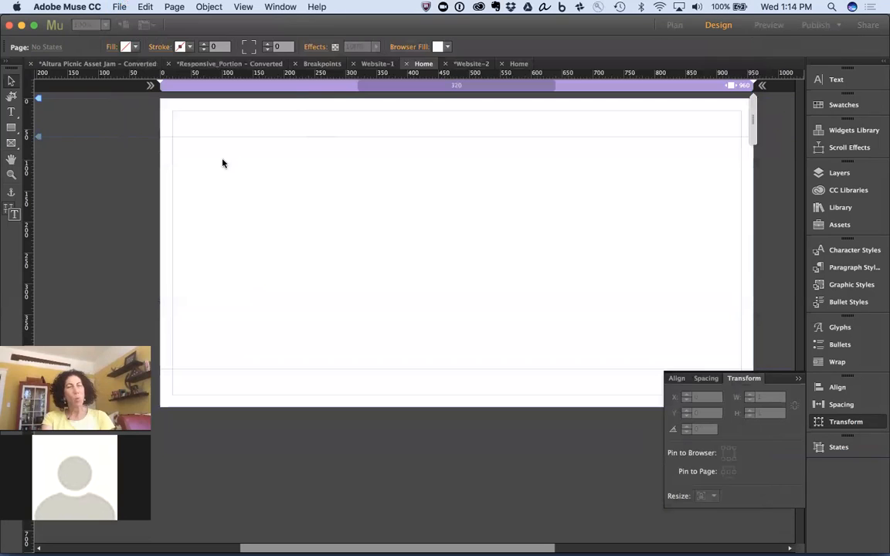
pyautogui.click(215, 153)
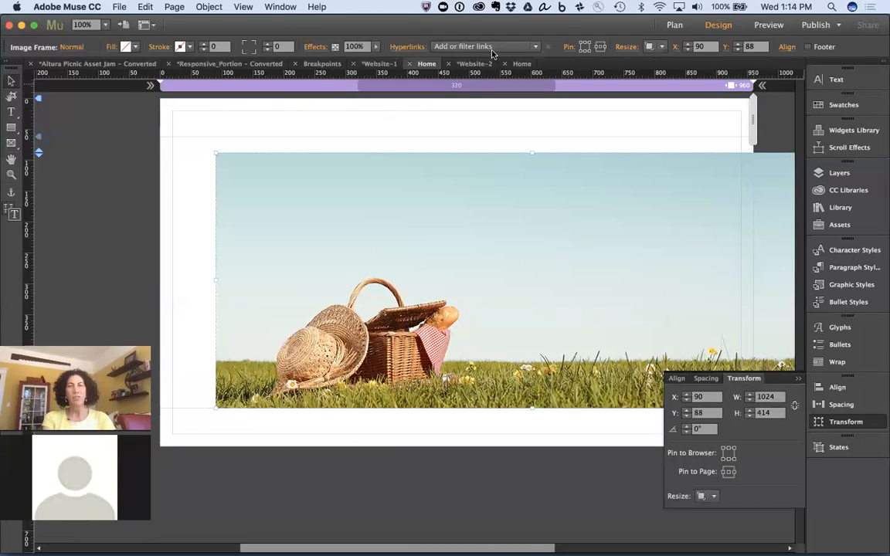
# Step: Compare the Home pages of both sites and close Website-2 without saving it
pyautogui.click(519, 64)
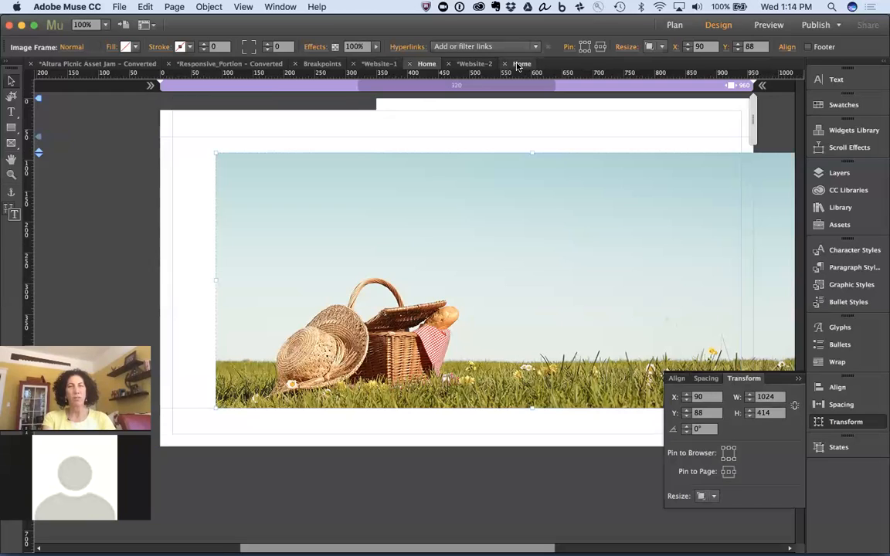
pyautogui.click(425, 65)
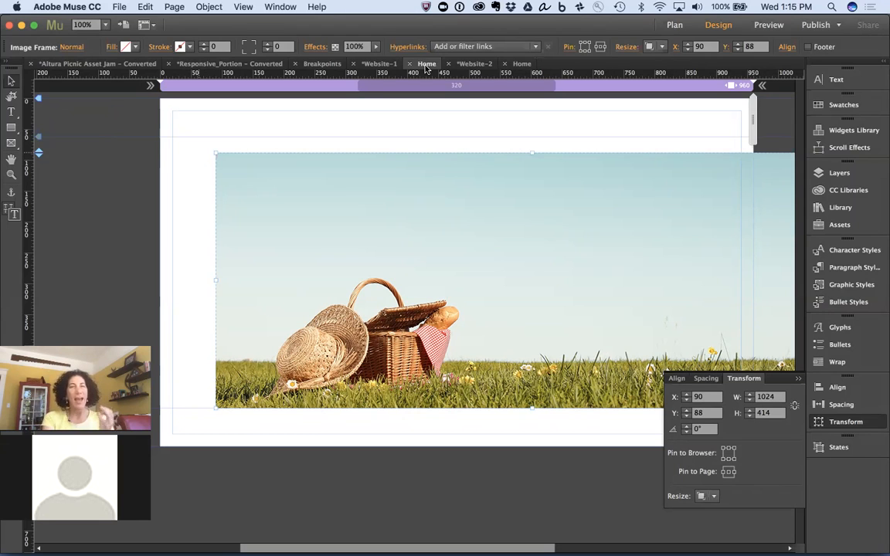
pyautogui.click(475, 63)
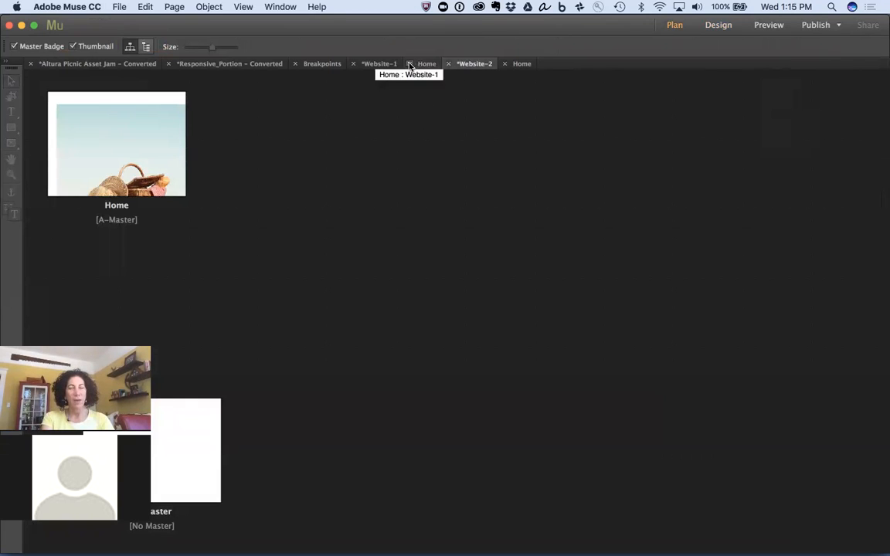
pyautogui.click(448, 64)
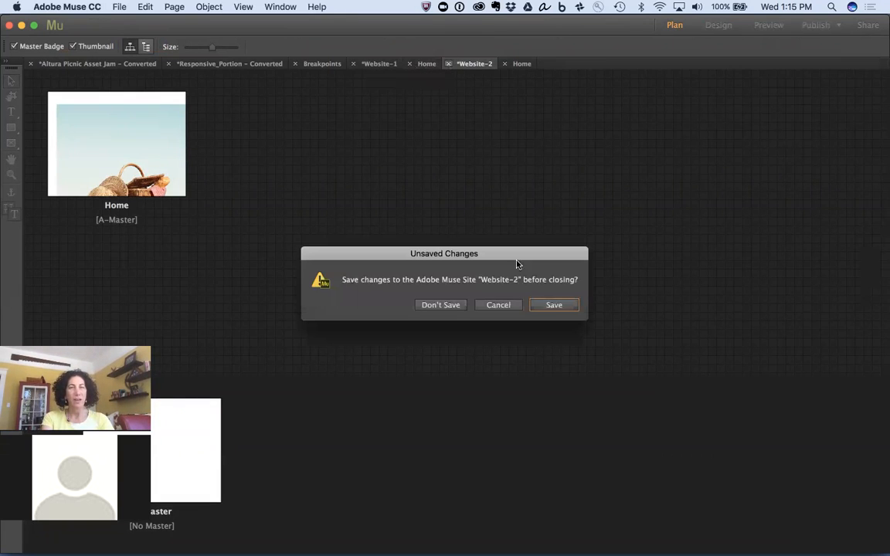
pyautogui.click(440, 305)
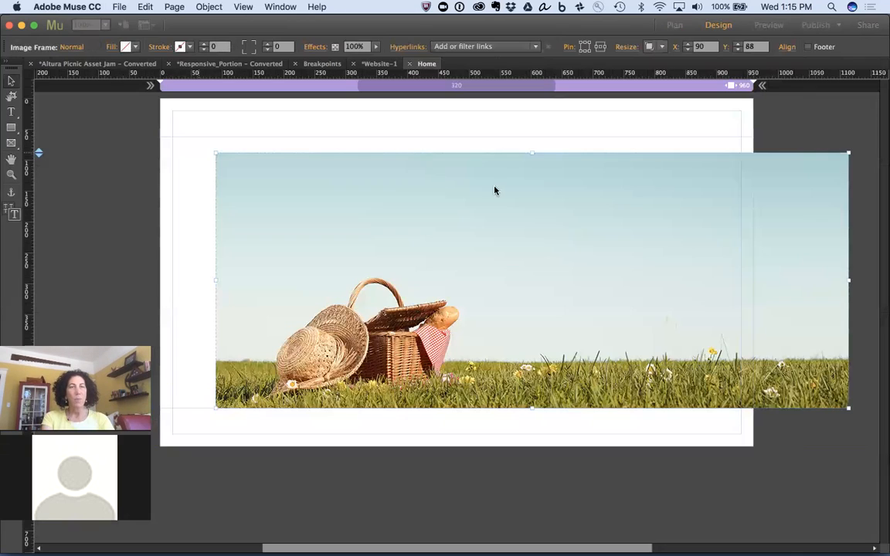
# Step: Try moving the picnic image toward the page's upper-left corner and undo the move
pyautogui.moveTo(346, 201); pyautogui.dragTo(279, 180)
pyautogui.press('super+z')
pyautogui.press('super+minus')
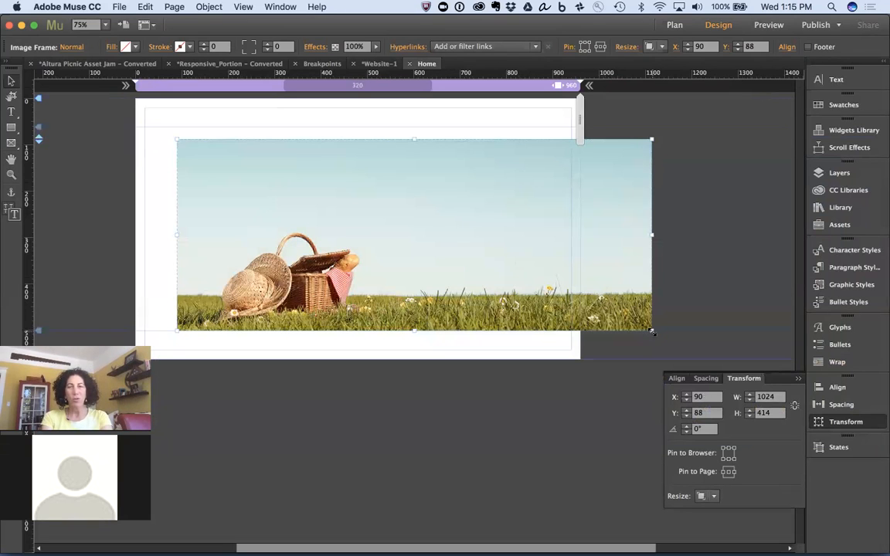
# Step: Scale the picnic image down to about 726 × 293 px and crop it to the basket area in the page's upper-left margin corner
pyautogui.moveTo(652, 331)
pyautogui.mouseDown()
pyautogui.moveTo(661, 334)
pyautogui.moveTo(652, 334)
pyautogui.mouseUp()
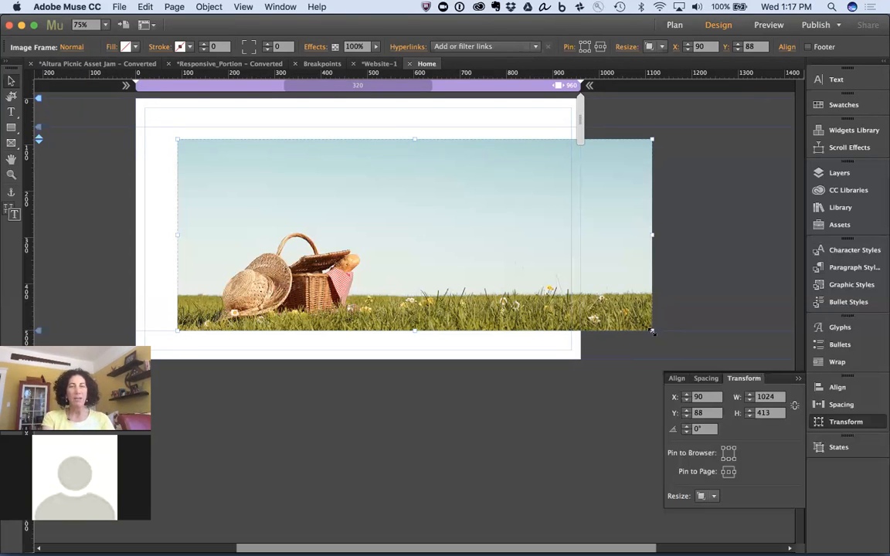
pyautogui.moveTo(651, 331); pyautogui.dragTo(414, 276)
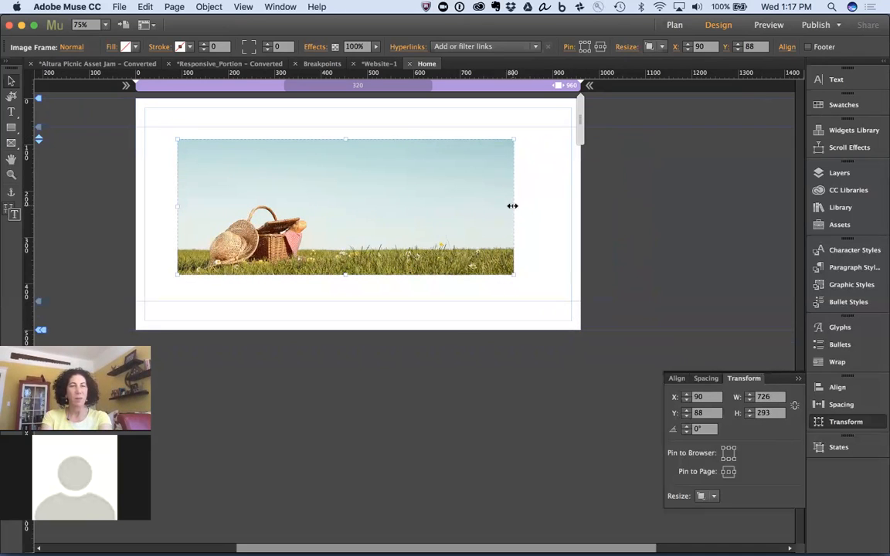
pyautogui.moveTo(512, 205); pyautogui.dragTo(326, 205)
pyautogui.moveTo(247, 207); pyautogui.dragTo(214, 194)
pyautogui.click(448, 224)
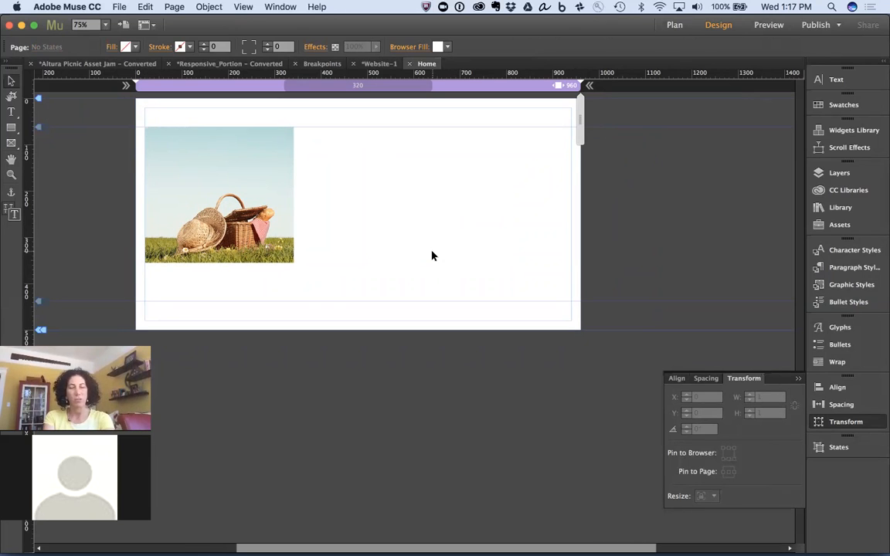
# Step: Start placing an image and search the Dropbox folder for "icon"
pyautogui.press('super+d')
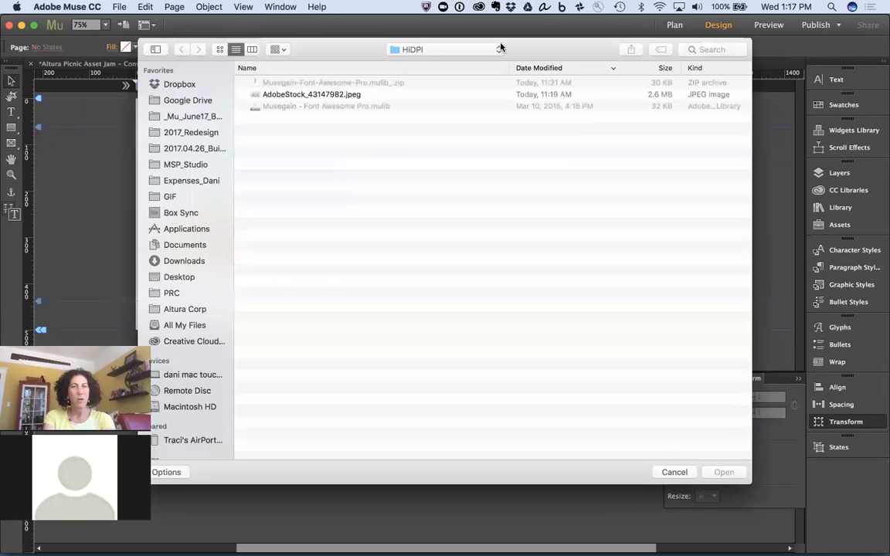
pyautogui.click(179, 83)
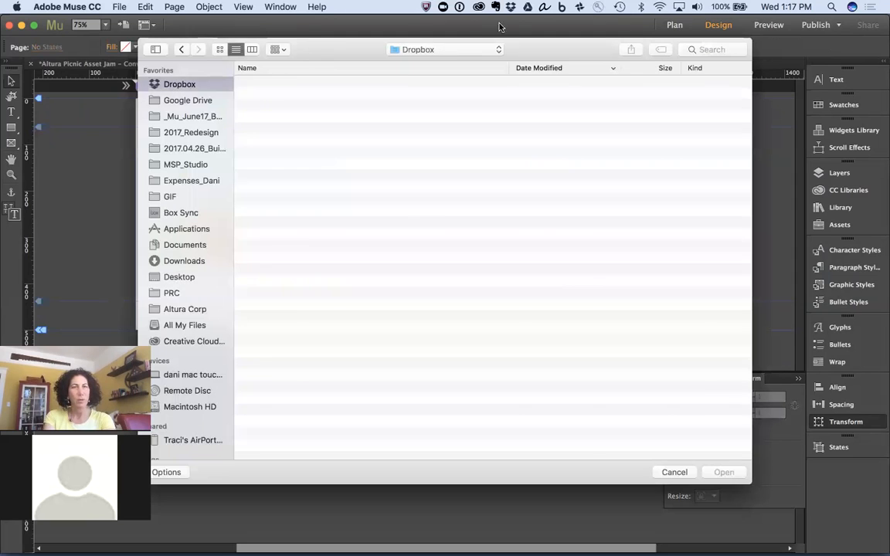
pyautogui.click(456, 52)
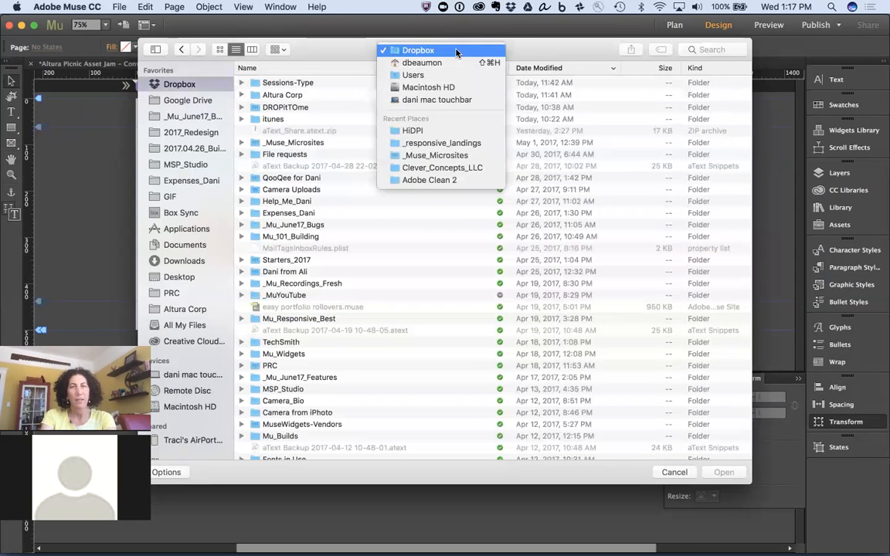
pyautogui.click(456, 51)
pyautogui.click(710, 50)
pyautogui.write('icon')
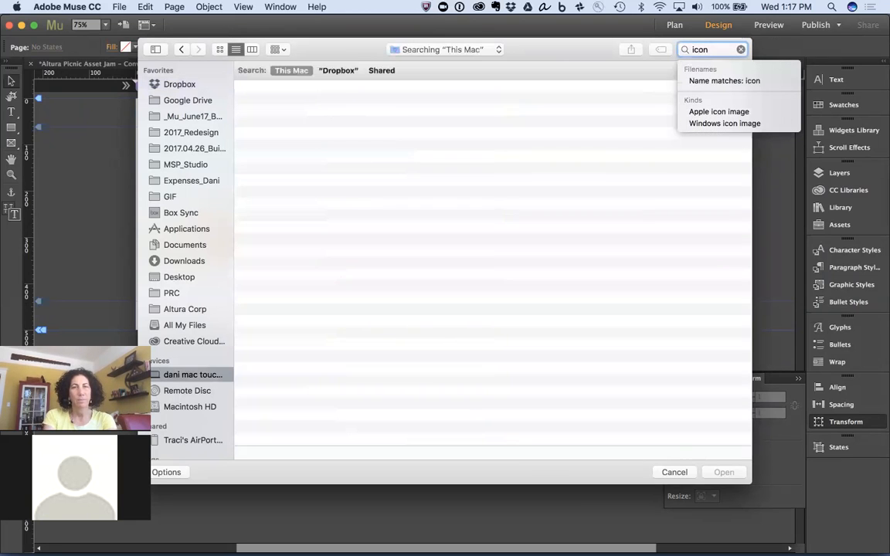
pyautogui.click(340, 72)
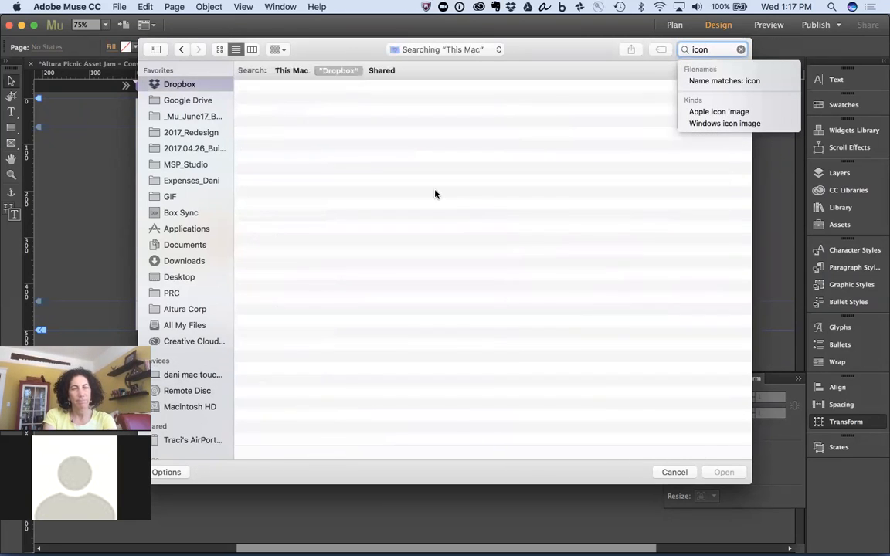
pyautogui.press('Down')
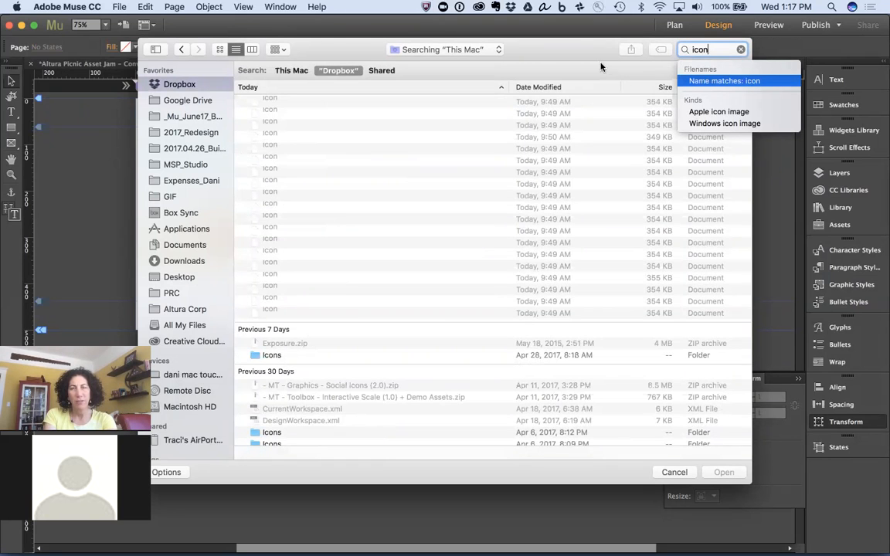
# Step: Sort the icon search results by kind and find the PNG images from 2016
pyautogui.moveTo(581, 51); pyautogui.dragTo(510, 46)
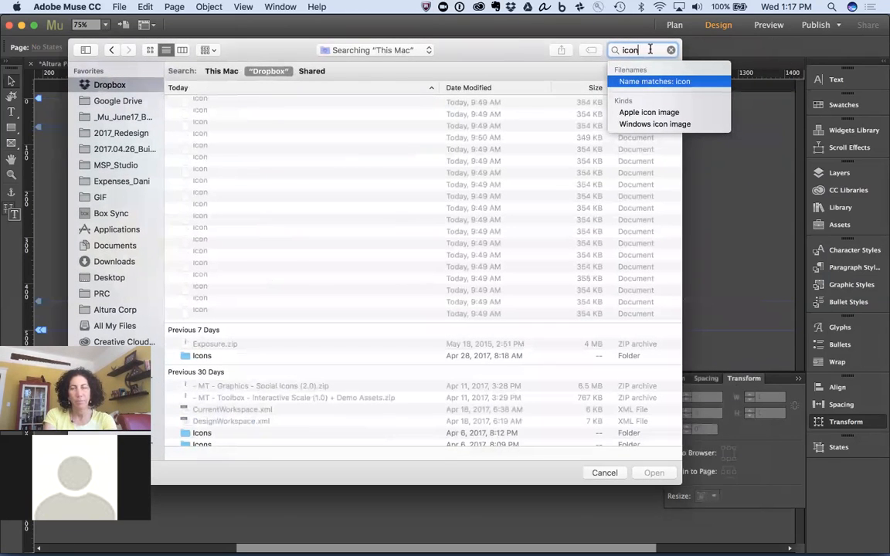
pyautogui.click(523, 87)
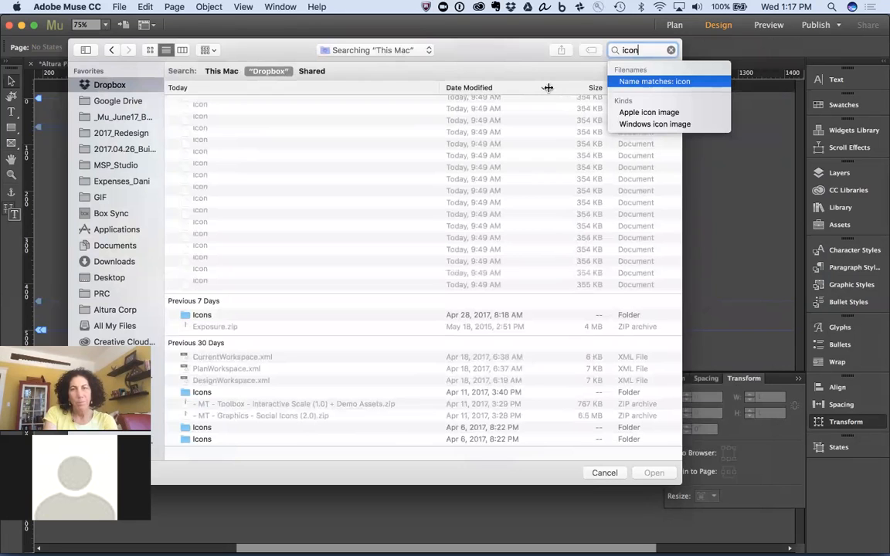
pyautogui.moveTo(435, 90); pyautogui.dragTo(267, 90)
pyautogui.click(489, 89)
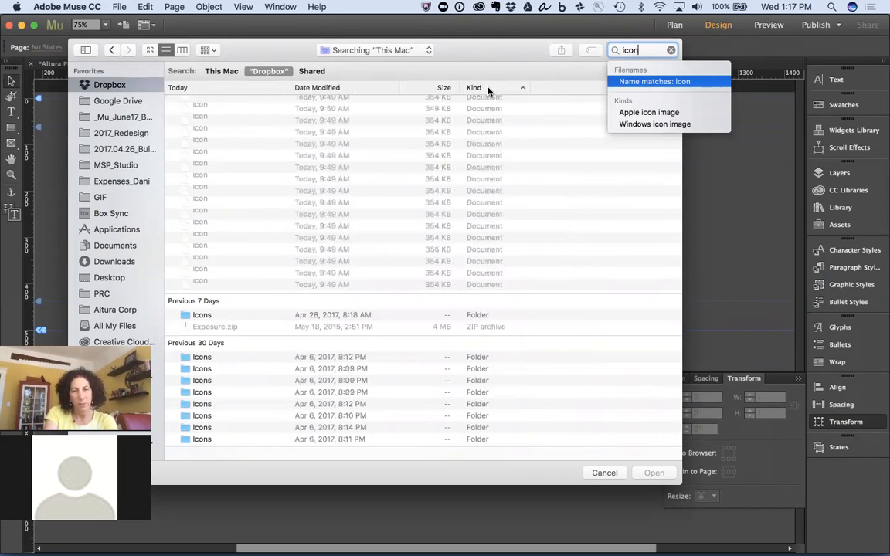
pyautogui.scroll(-5, 532, 234)
pyautogui.scroll(-10, 536, 235)
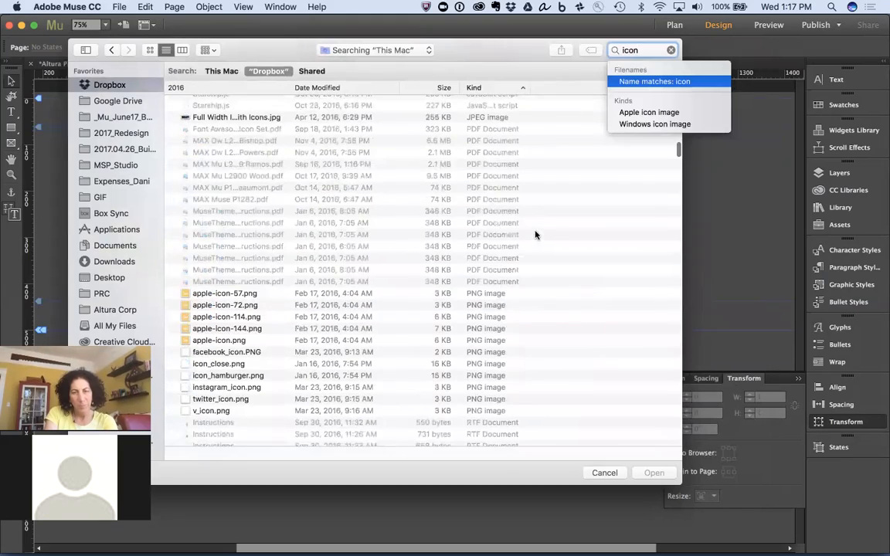
pyautogui.scroll(5, 535, 235)
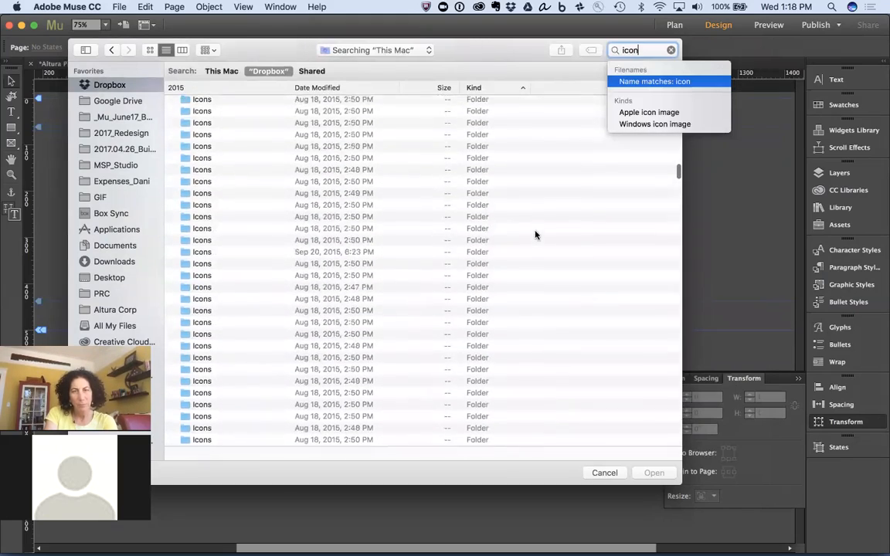
pyautogui.scroll(8, 535, 235)
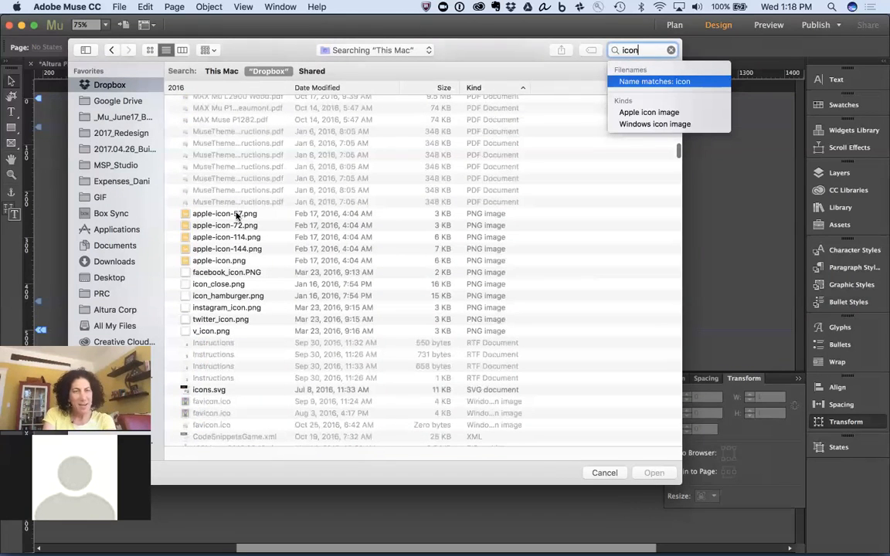
# Step: Preview apple-icon-144.png and load it together with icon_close.png and instagram_icon.png for placing
pyautogui.click(231, 251)
pyautogui.press('space')
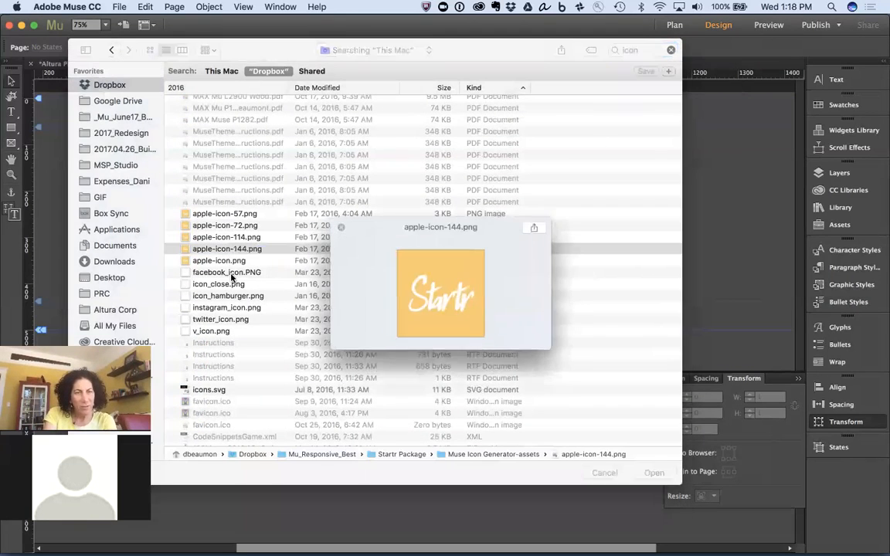
pyautogui.press('space')
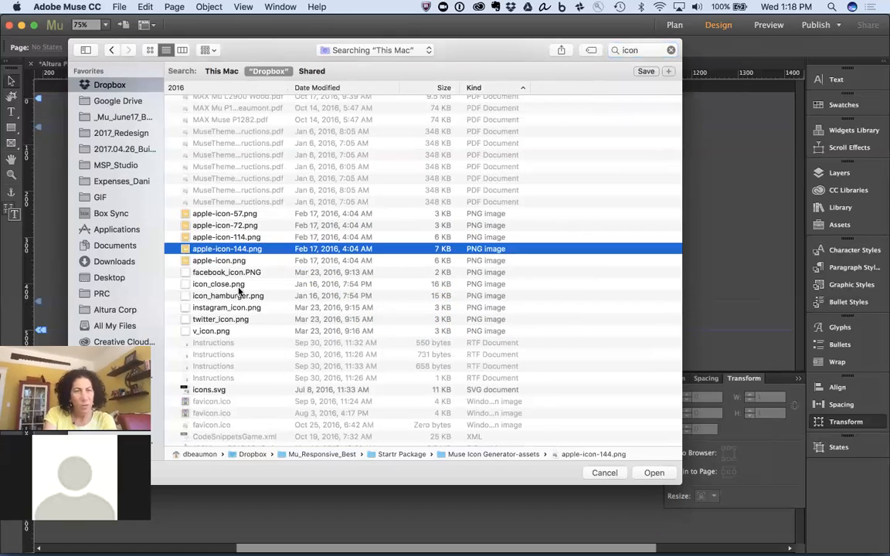
pyautogui.keyDown('super'); pyautogui.click(232, 284); pyautogui.keyUp('super')
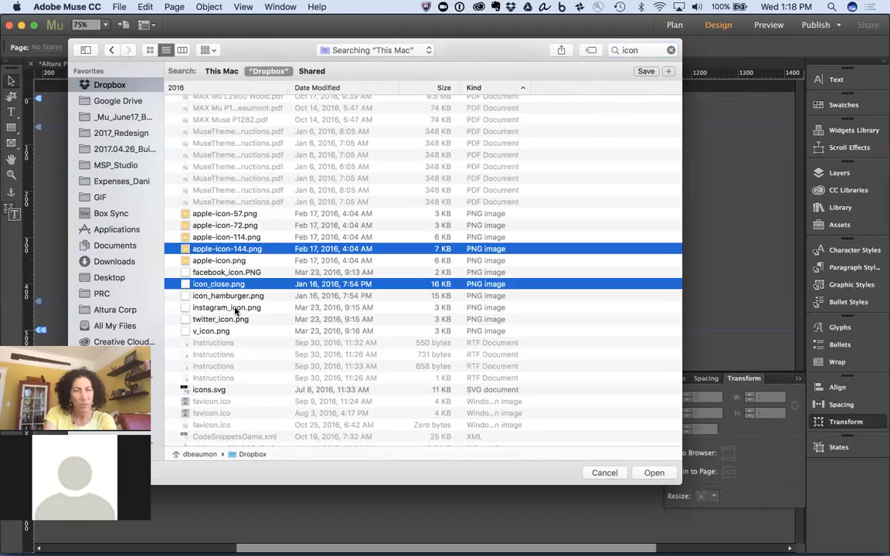
pyautogui.keyDown('super'); pyautogui.click(226, 310); pyautogui.keyUp('super')
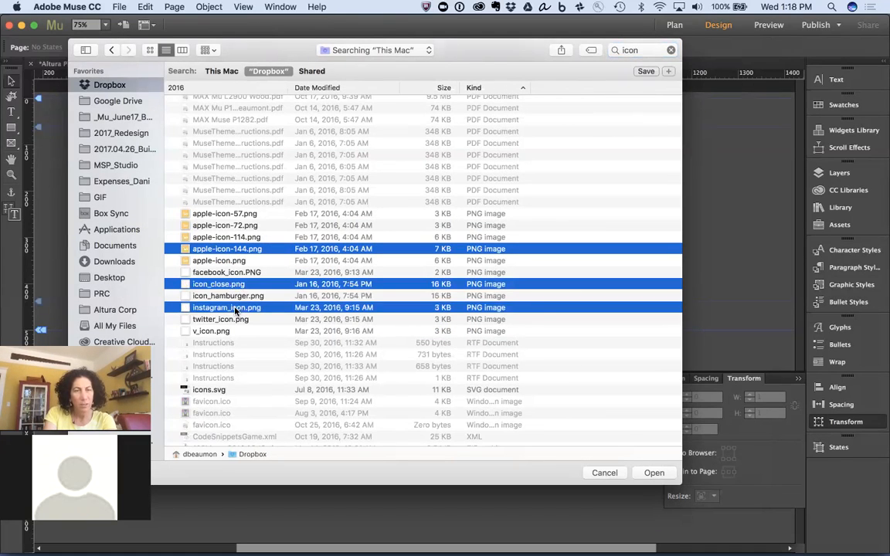
pyautogui.click(653, 472)
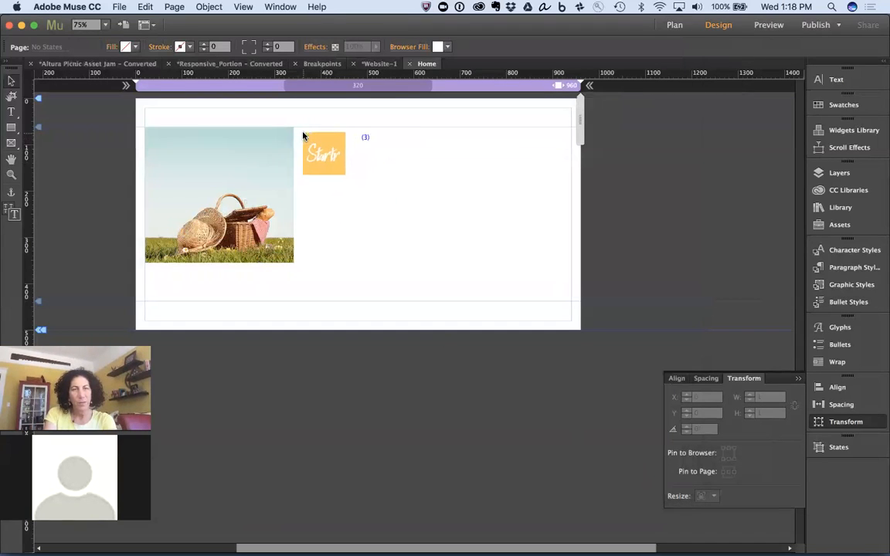
# Step: Place the Startr icon beside the picnic image, the close icon at about X 506, Y 83 and the Instagram icon at about X 538, Y 250
pyautogui.click(301, 131)
pyautogui.click(369, 137)
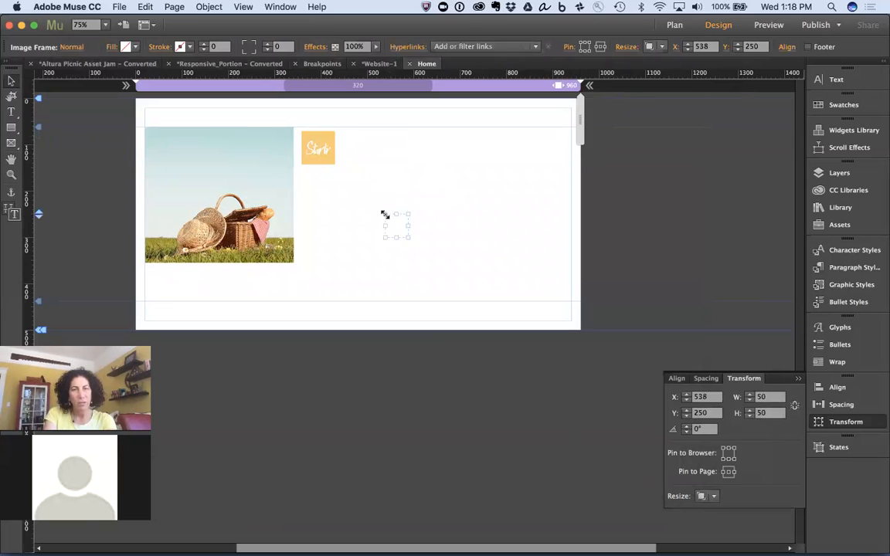
pyautogui.click(473, 181)
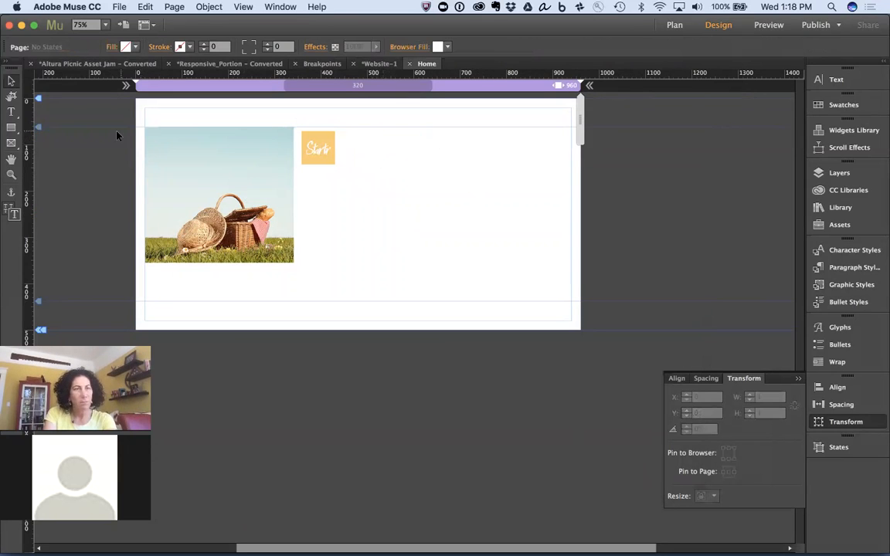
# Step: Draw a rectangle about 379 × 341 px over the two white icons and fill it with grass green (RGB 107, 109, 19) sampled from the picnic image
pyautogui.click(11, 127)
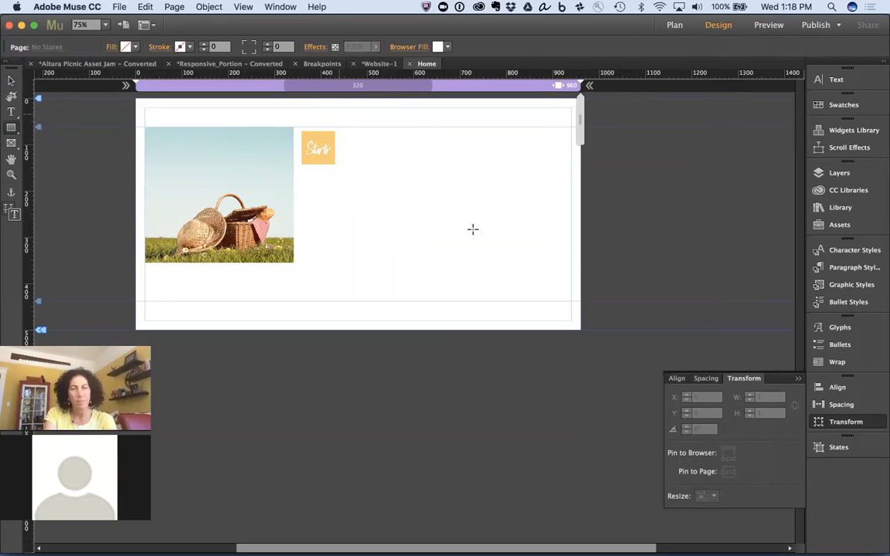
pyautogui.moveTo(339, 114); pyautogui.dragTo(515, 272)
pyautogui.click(127, 48)
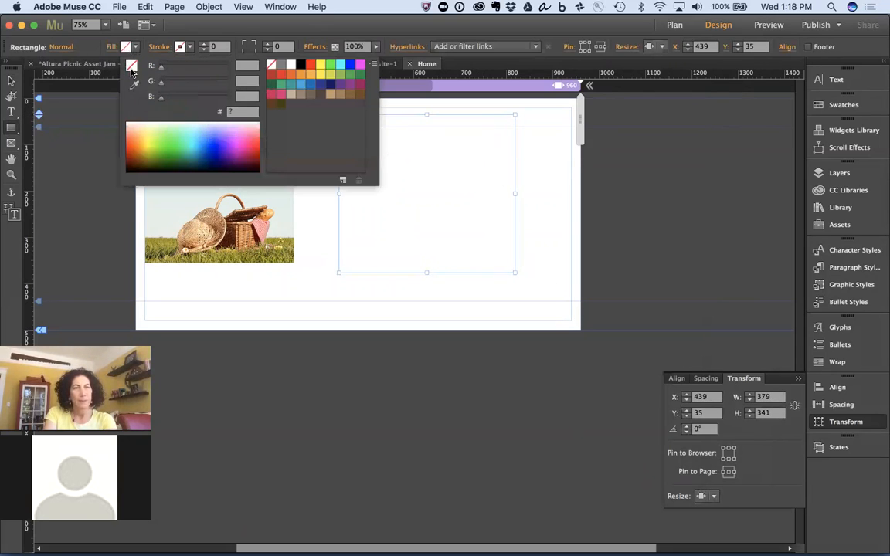
pyautogui.click(133, 81)
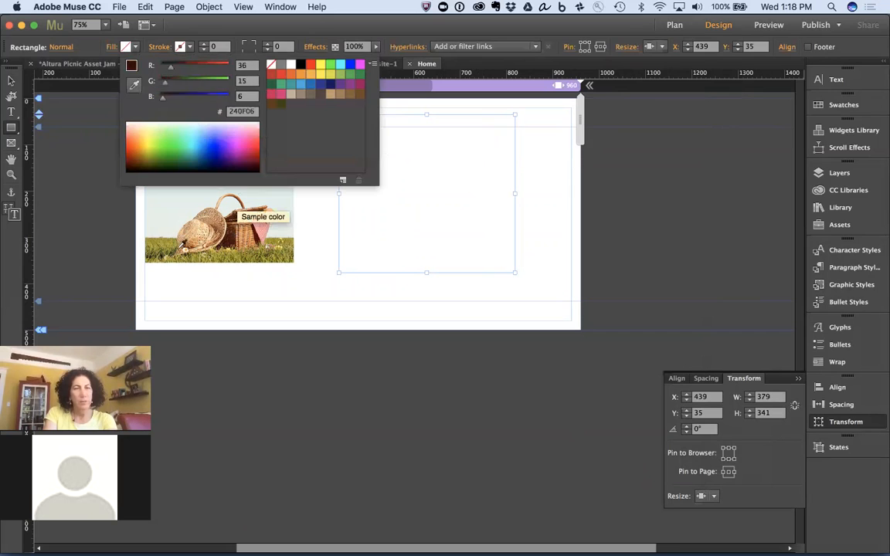
pyautogui.click(154, 246)
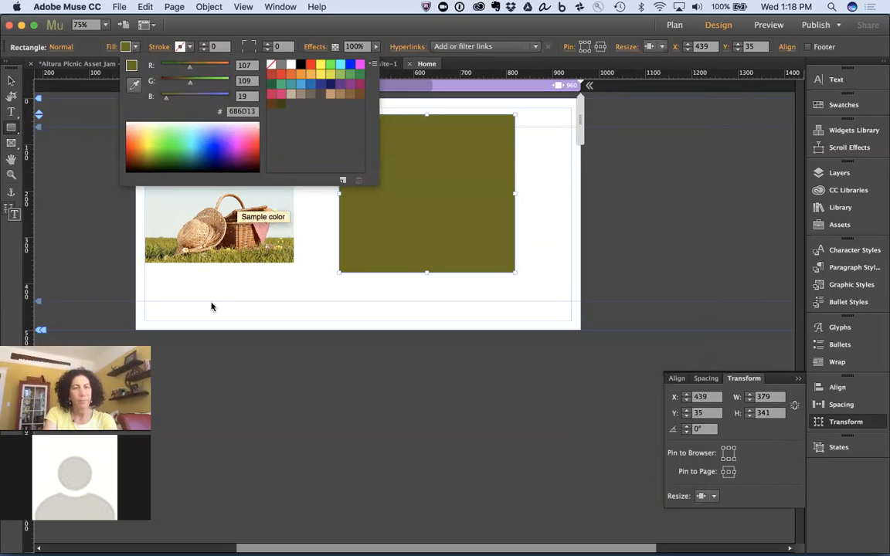
# Step: Send the green rectangle to the back, behind the white close and Instagram icons
pyautogui.click(469, 184)
pyautogui.rightClick(469, 184)
pyautogui.moveTo(572, 249)
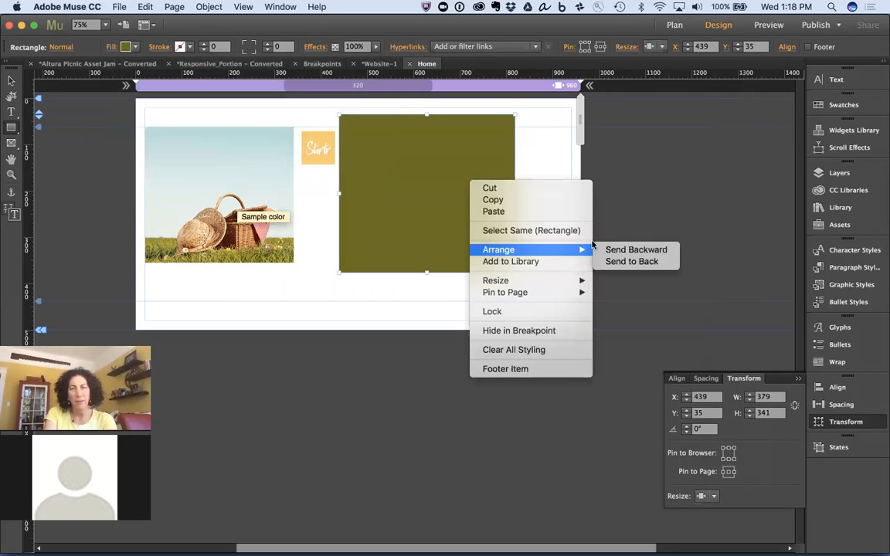
pyautogui.click(616, 260)
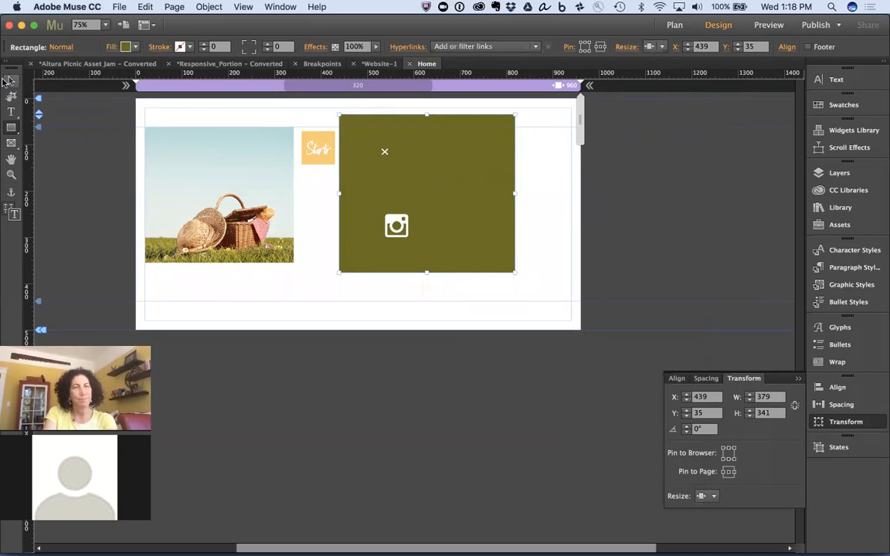
# Step: Move the Startr icon up level with the green rectangle's upper edge and check the close icon's size
pyautogui.click(10, 80)
pyautogui.moveTo(319, 149); pyautogui.dragTo(319, 133)
pyautogui.click(384, 153)
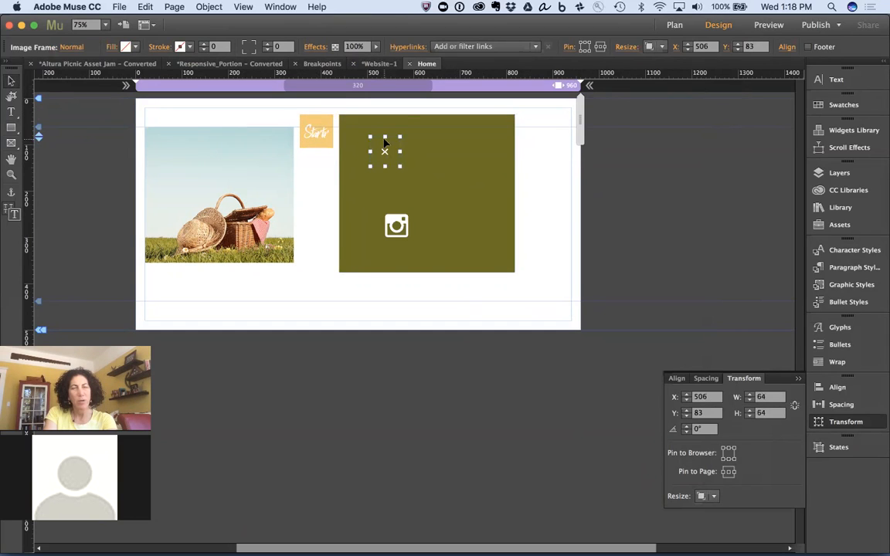
pyautogui.click(371, 129)
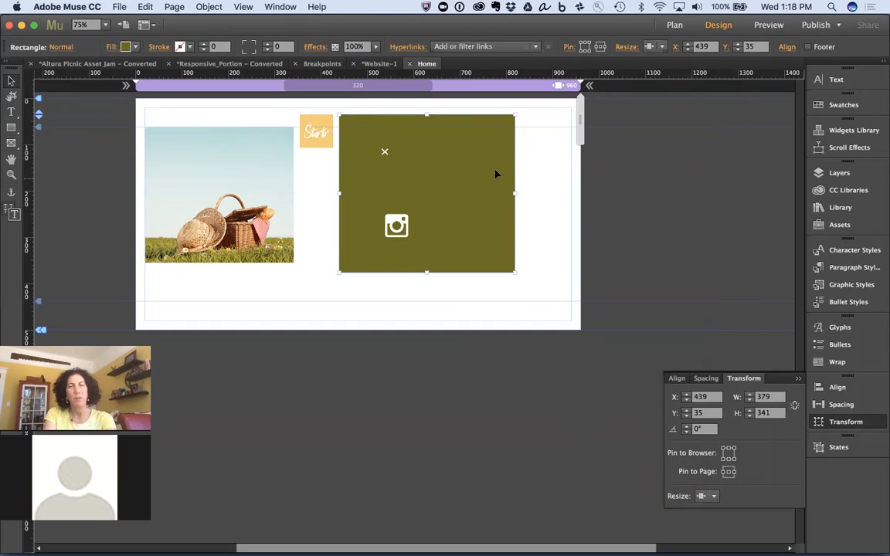
pyautogui.click(526, 182)
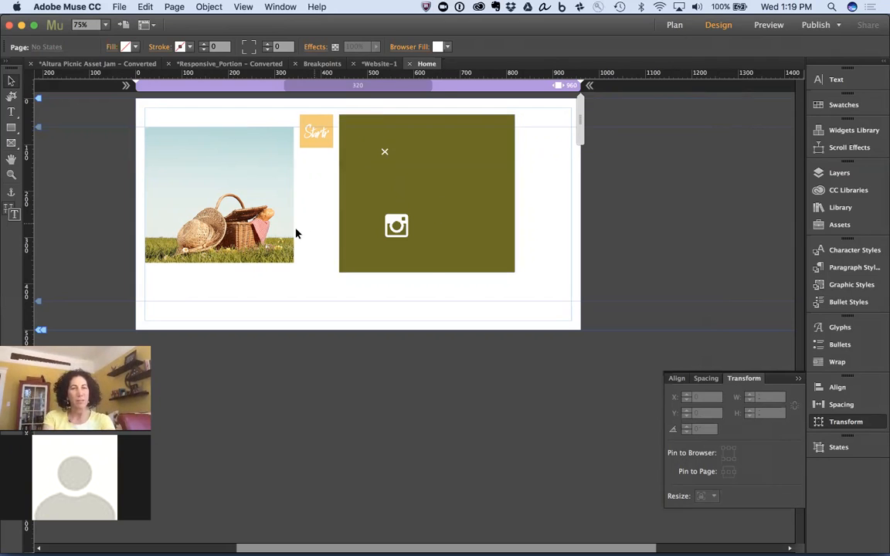
# Step: Place bkgd_landing.png from Dropbox's Altura Corp folder as a small banner below the square picnic photo and green rectangle
pyautogui.press('super+d')
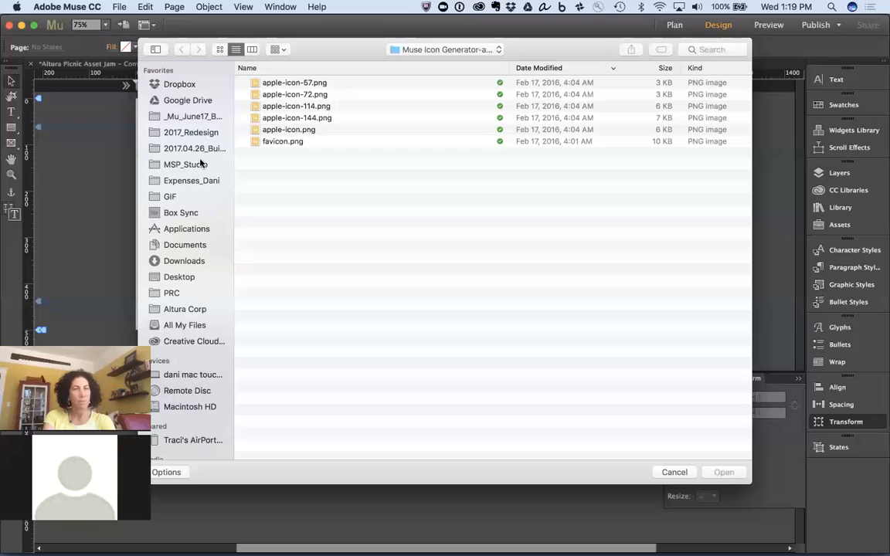
pyautogui.click(185, 84)
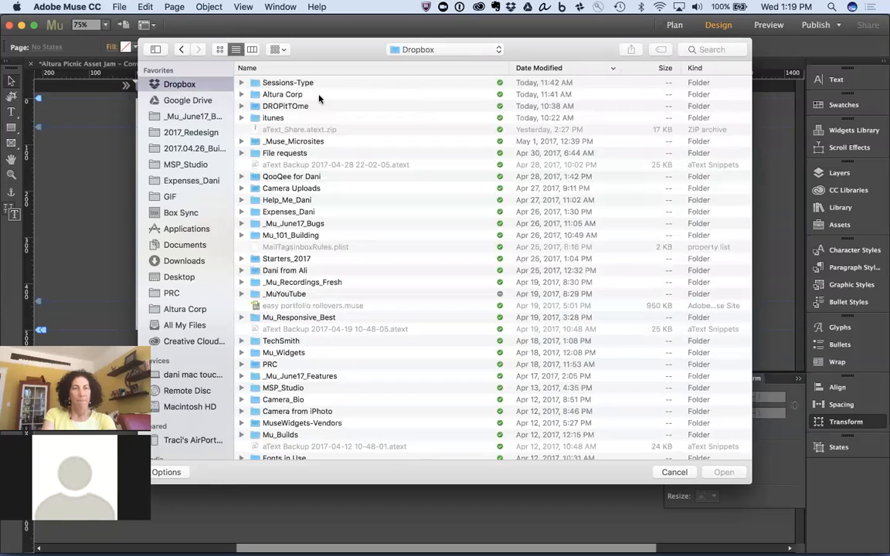
pyautogui.doubleClick(287, 93)
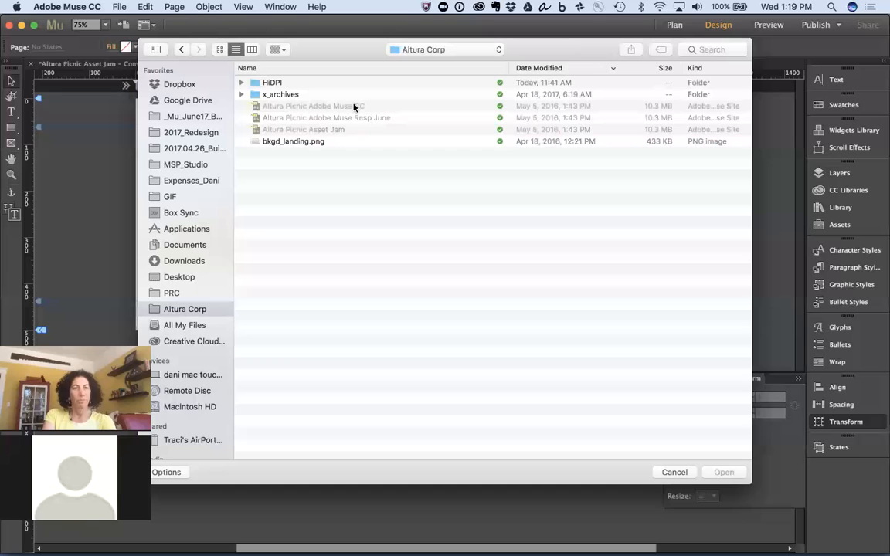
pyautogui.click(302, 143)
pyautogui.doubleClick(302, 142)
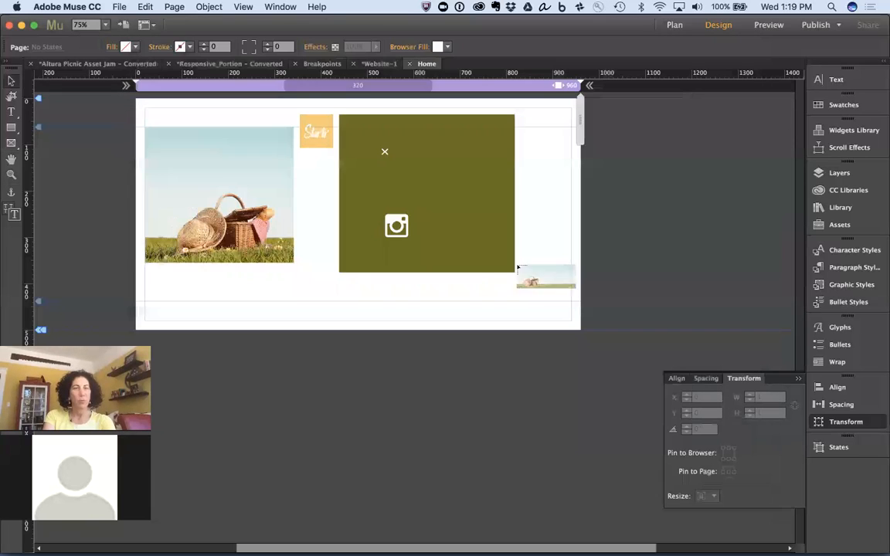
pyautogui.moveTo(301, 289); pyautogui.dragTo(442, 333)
pyautogui.moveTo(360, 321); pyautogui.dragTo(283, 317)
pyautogui.click(551, 198)
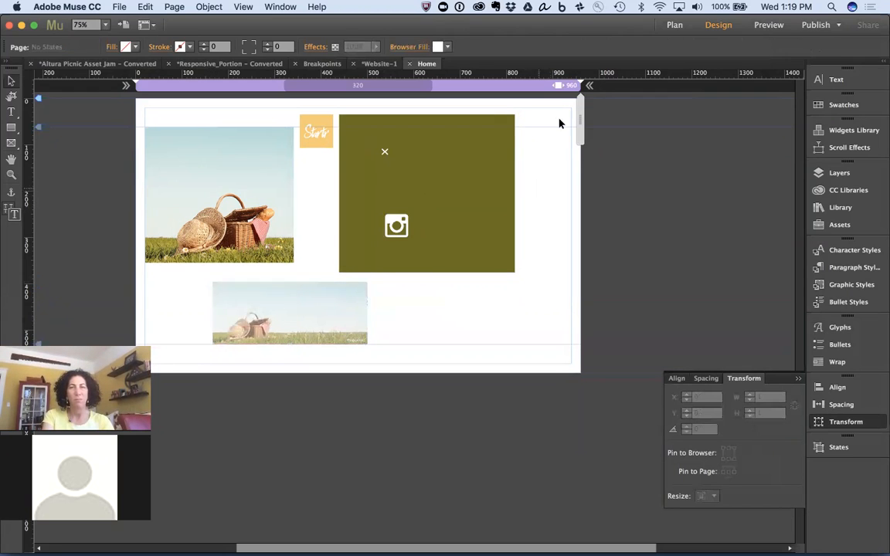
# Step: Narrow the green rectangle from its right edge to roughly half its width, keeping both white icons inside
pyautogui.click(481, 164)
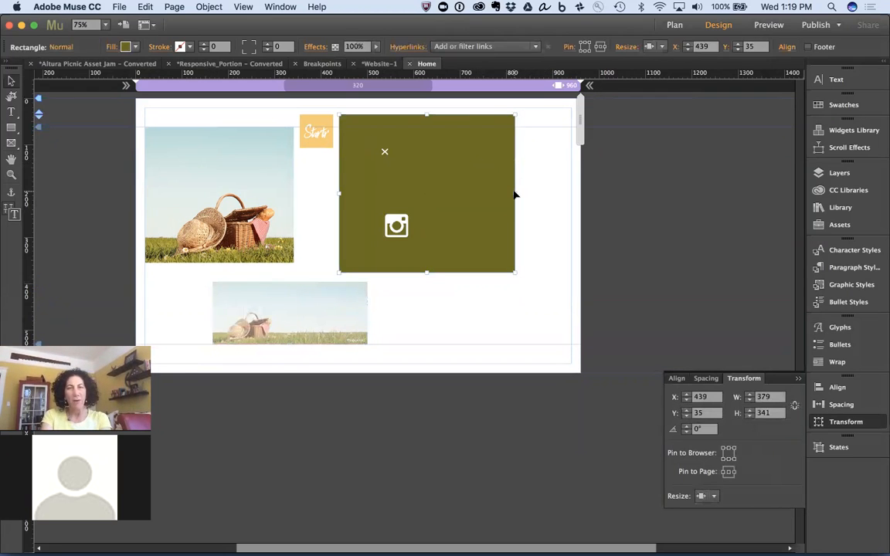
pyautogui.moveTo(514, 193); pyautogui.dragTo(436, 193)
pyautogui.click(559, 140)
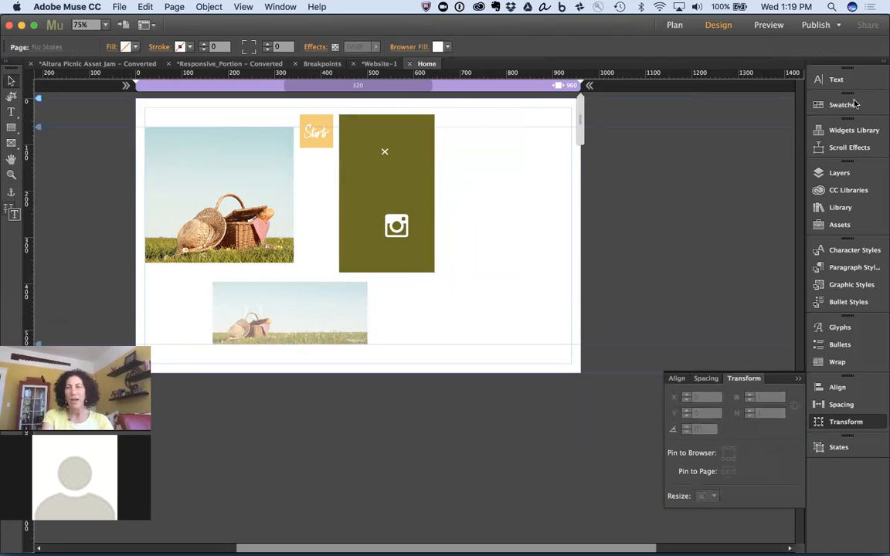
# Step: Add a HiDPI (on/off) button widget beside the green rectangle at X 675, Y 83
pyautogui.click(850, 132)
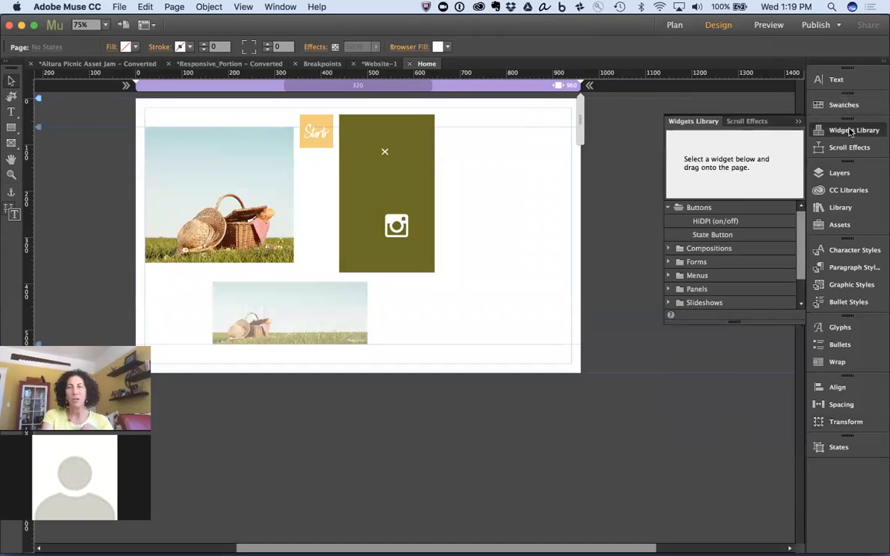
pyautogui.click(669, 208)
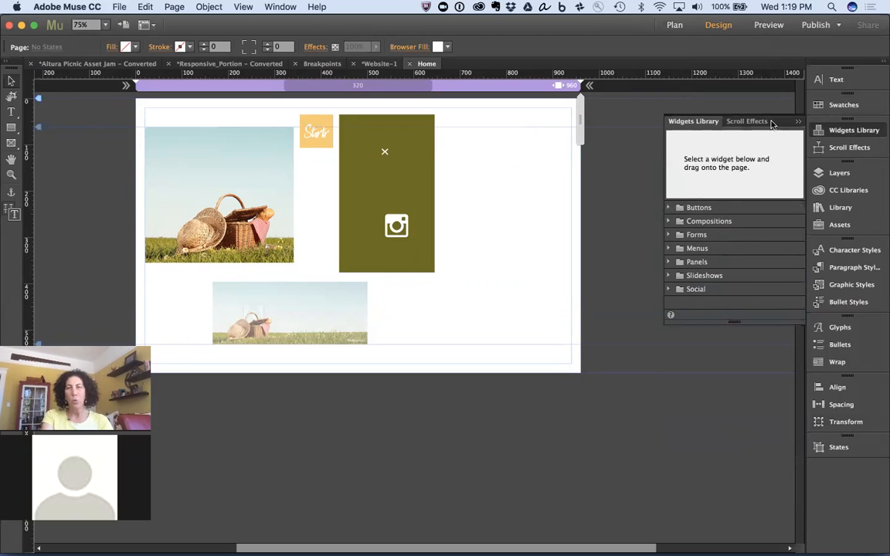
pyautogui.click(670, 207)
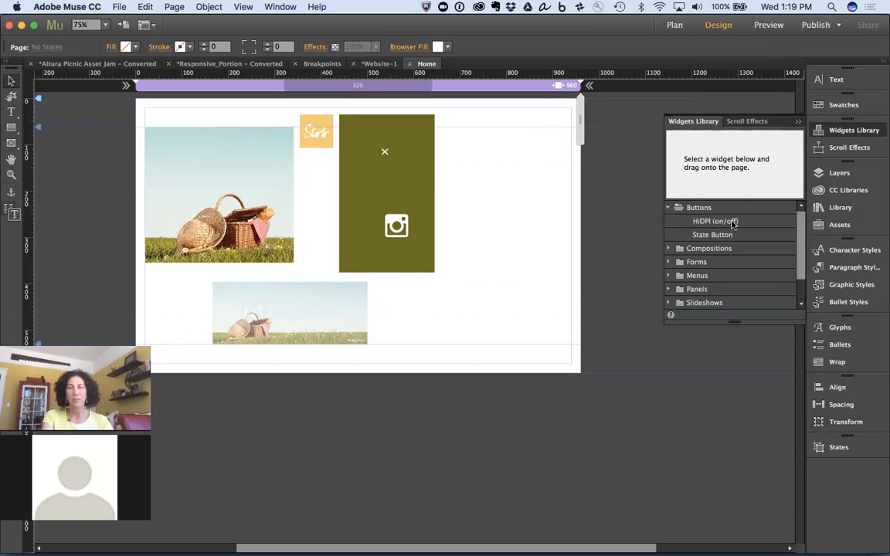
pyautogui.click(732, 221)
pyautogui.moveTo(732, 223); pyautogui.dragTo(454, 148)
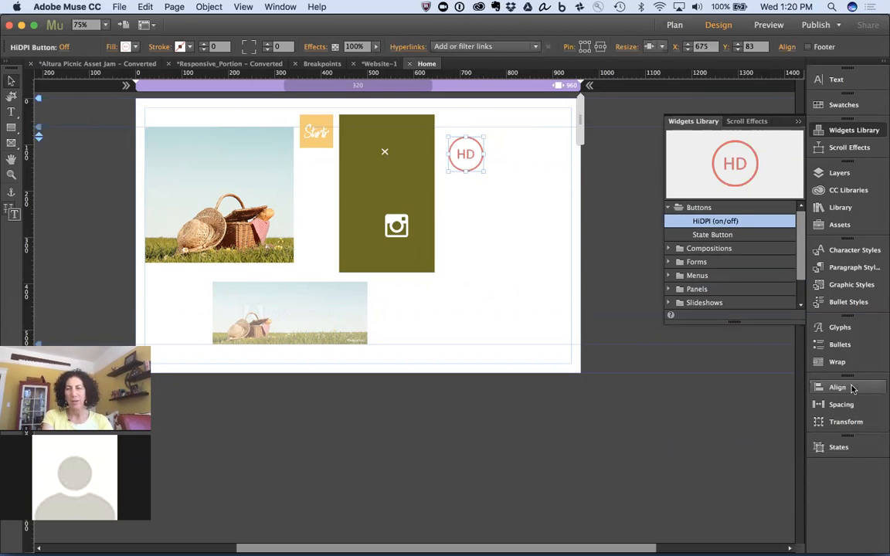
# Step: Examine the HiDPI button's off, rollover, mouse-down and on states, ending on the Off state
pyautogui.click(841, 448)
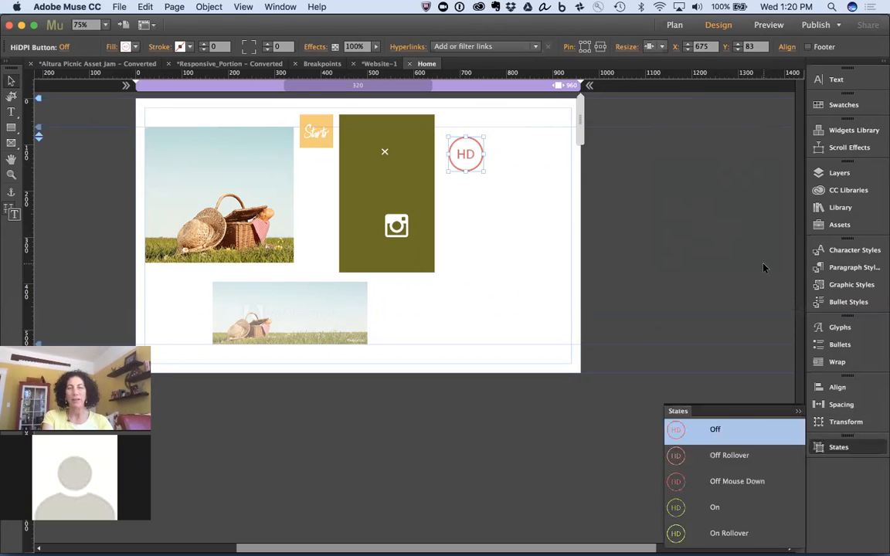
pyautogui.moveTo(681, 415); pyautogui.dragTo(650, 134)
pyautogui.click(672, 176)
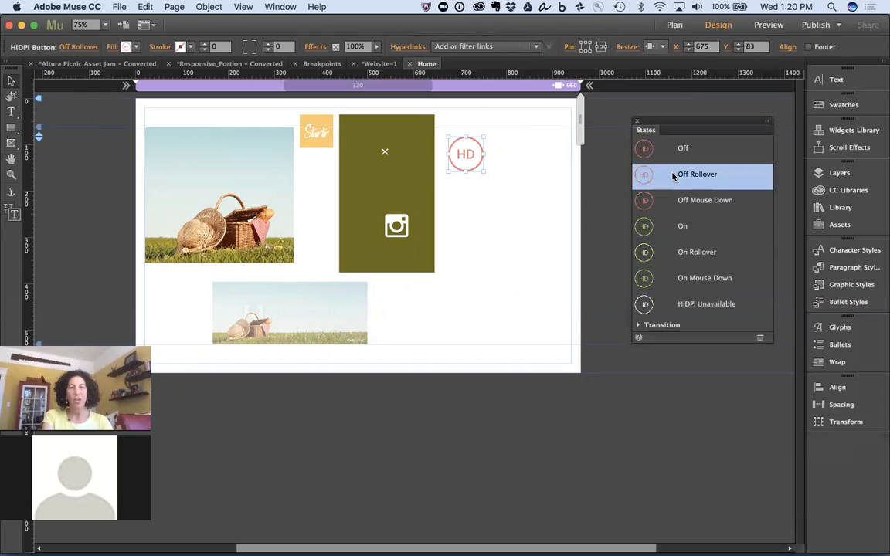
pyautogui.click(666, 201)
pyautogui.click(662, 226)
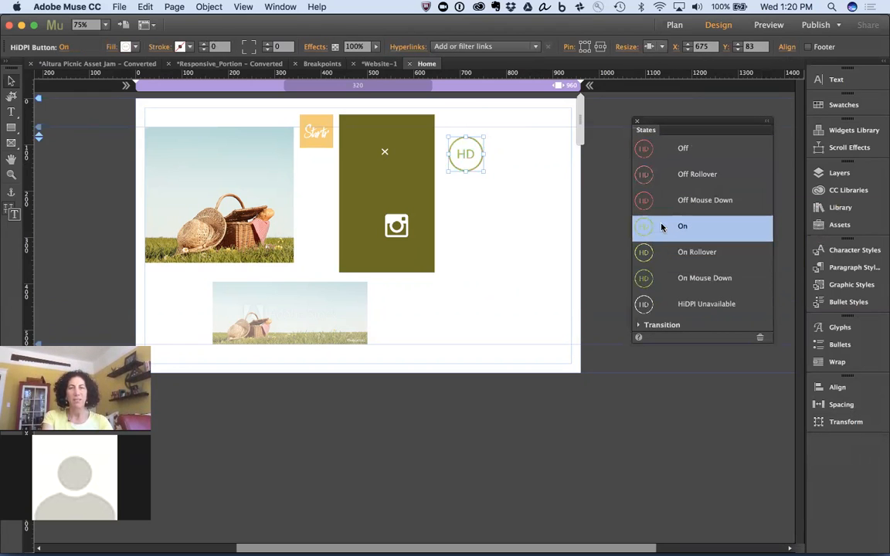
pyautogui.click(662, 252)
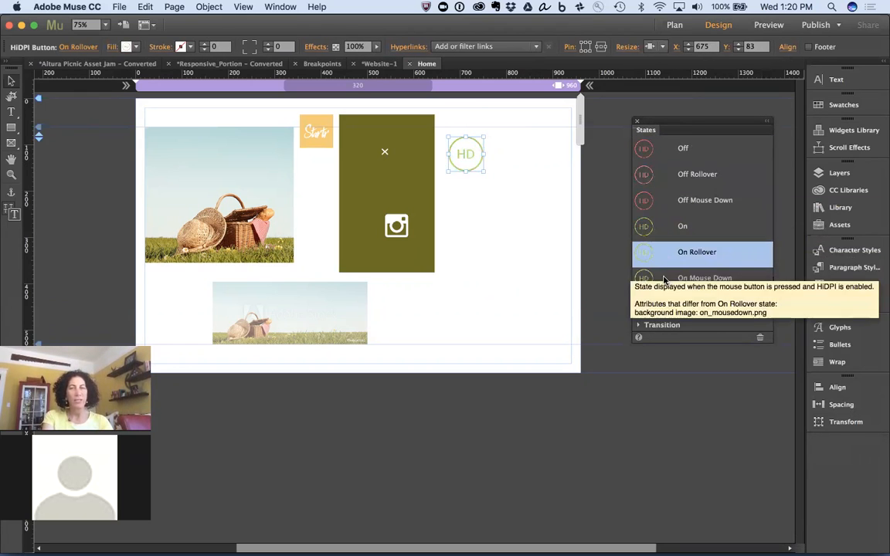
pyautogui.click(663, 279)
pyautogui.click(692, 148)
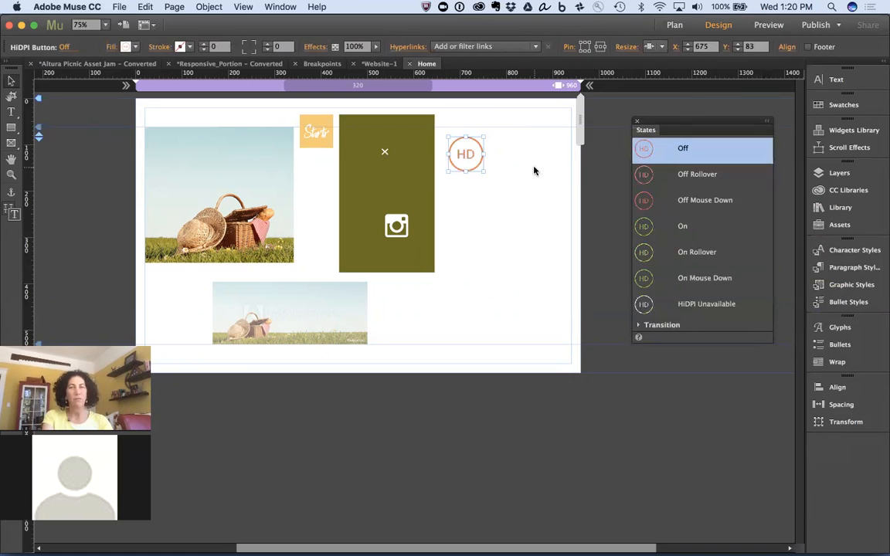
# Step: Move the HD button below the Startr icon, between the picnic photo and the green rectangle
pyautogui.click(534, 171)
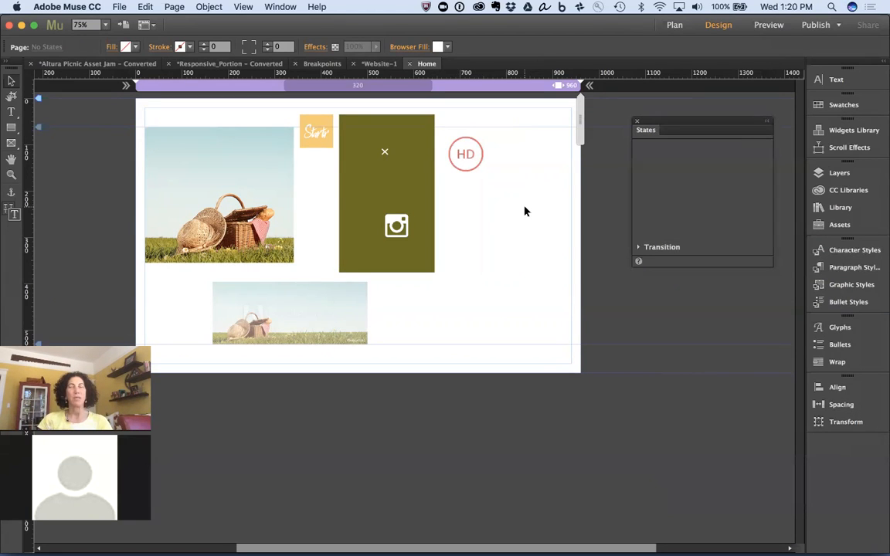
pyautogui.moveTo(476, 163); pyautogui.dragTo(333, 193)
pyautogui.click(452, 187)
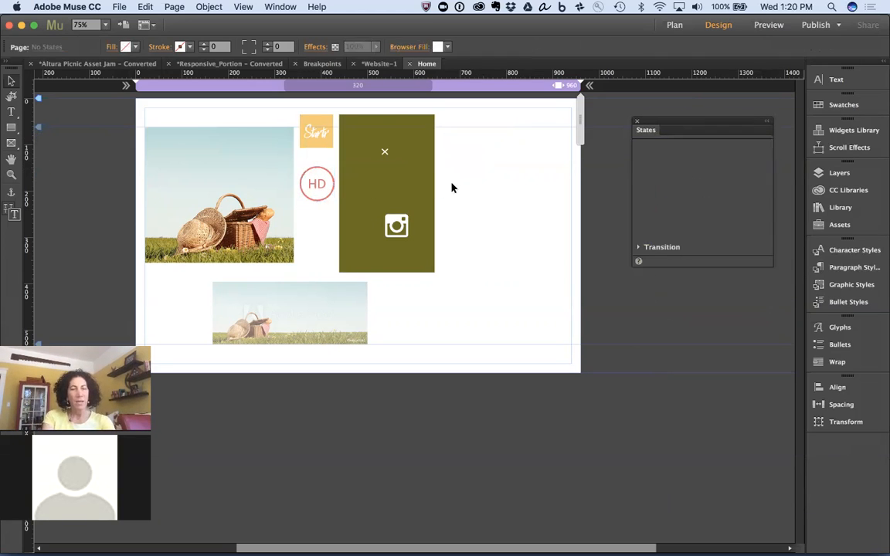
# Step: Preview the page in the browser and enlarge it to 400% to examine the sharpness of the images and icons
pyautogui.click(120, 7)
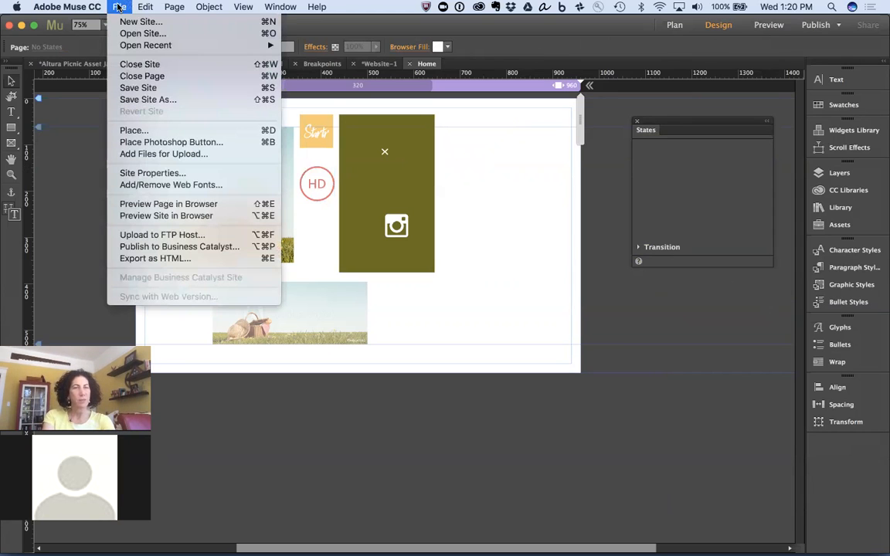
pyautogui.click(193, 207)
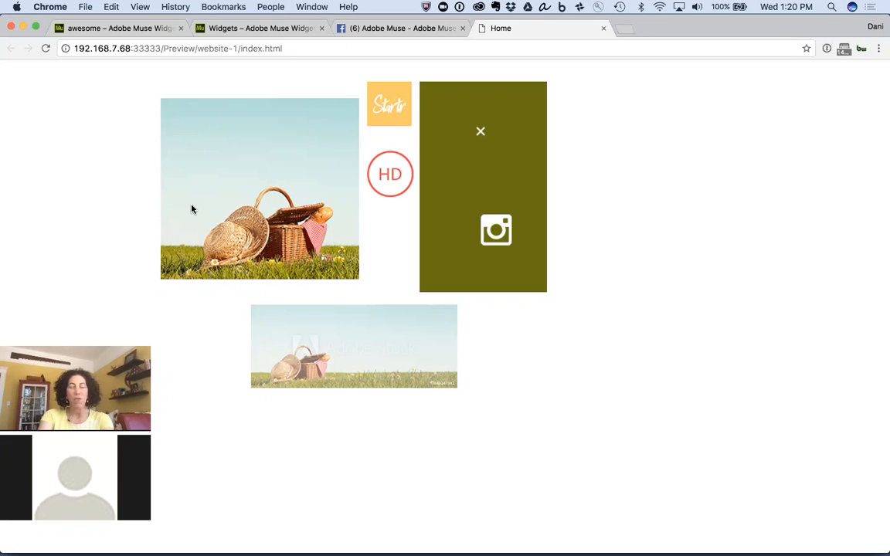
pyautogui.press('super+equal')
pyautogui.press('super+equal')
pyautogui.press('super+equal')
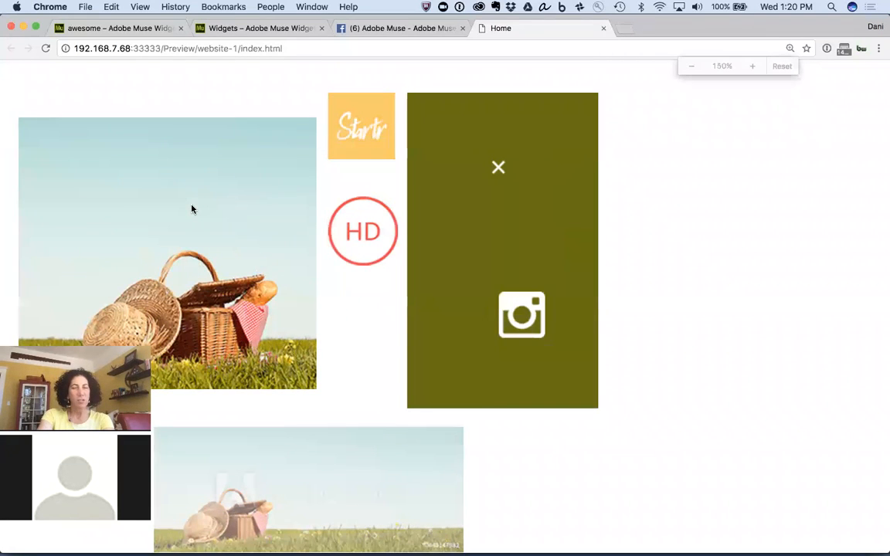
pyautogui.press('super+equal')
pyautogui.press('super+equal')
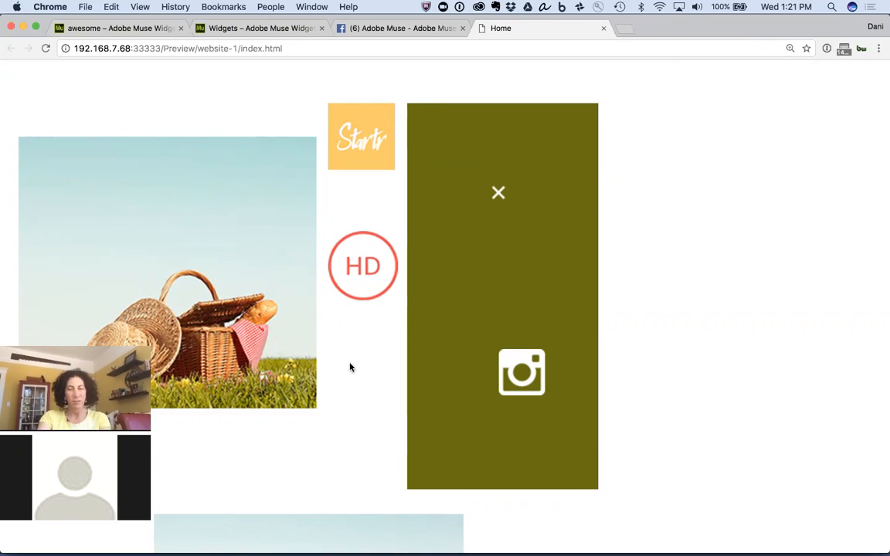
pyautogui.press('super+equal')
pyautogui.press('super+equal')
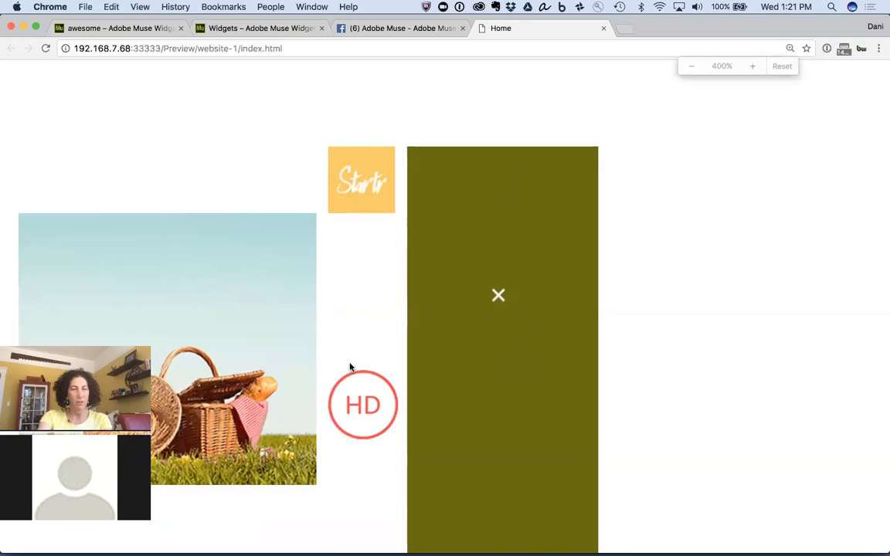
pyautogui.press('super+equal')
pyautogui.scroll(3, 349, 368)
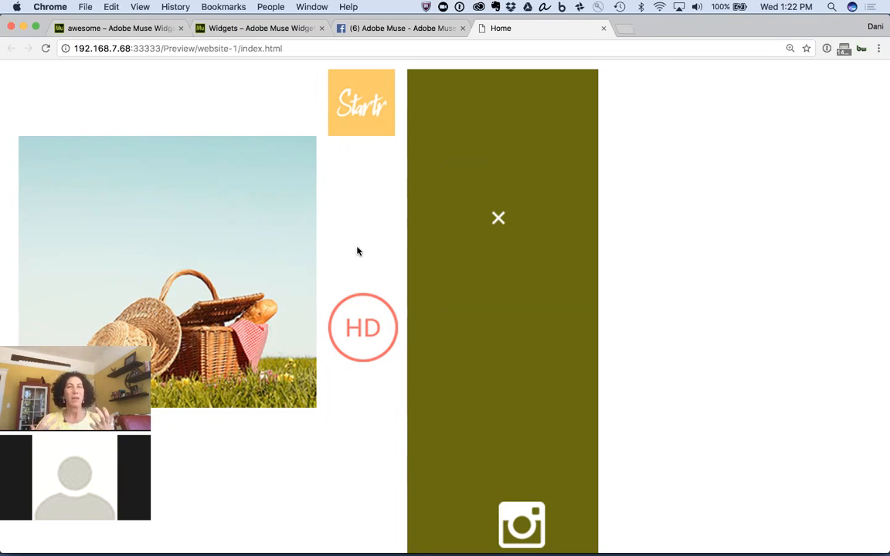
pyautogui.press('super+t')
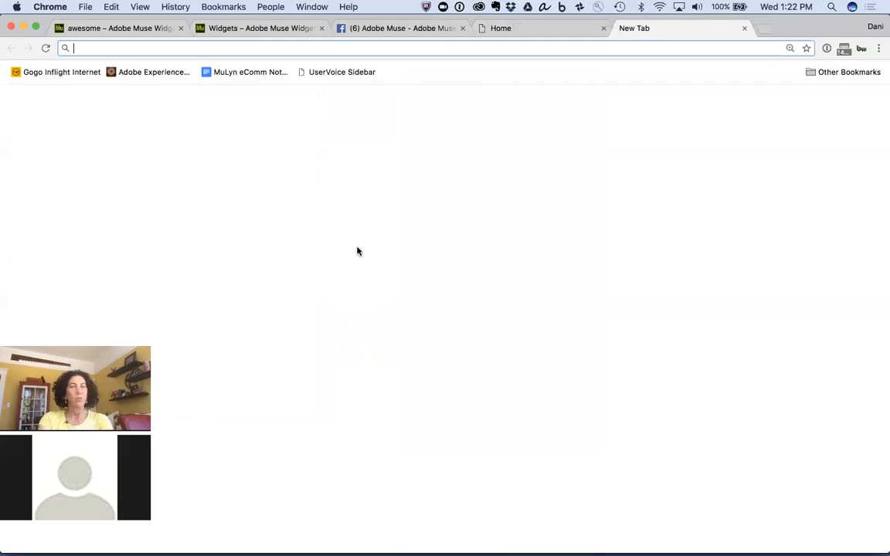
pyautogui.write('ke')
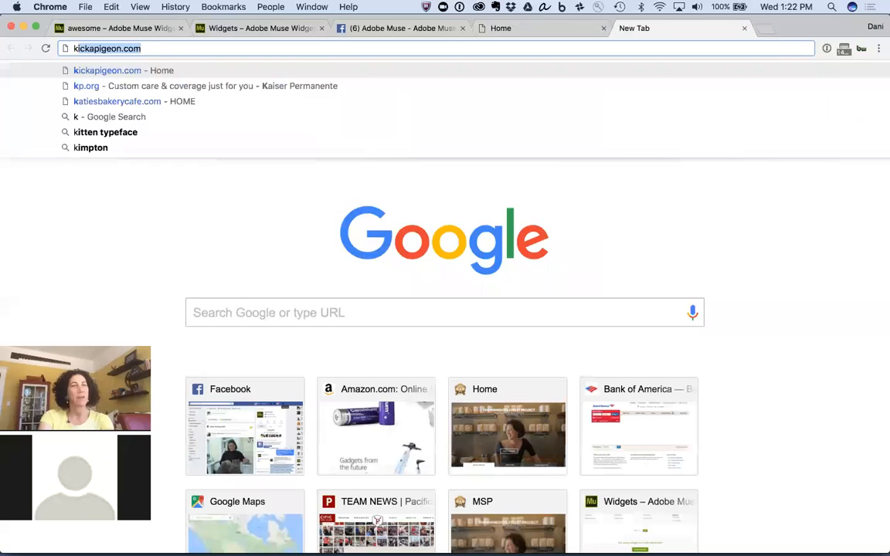
pyautogui.press('BackSpace')
pyautogui.press('BackSpace')
pyautogui.write('colettekomm')
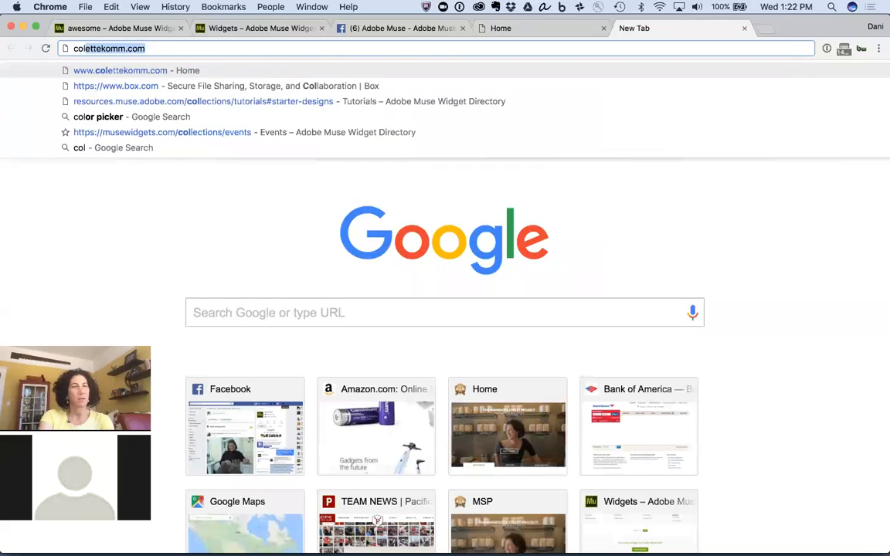
pyautogui.press('Return')
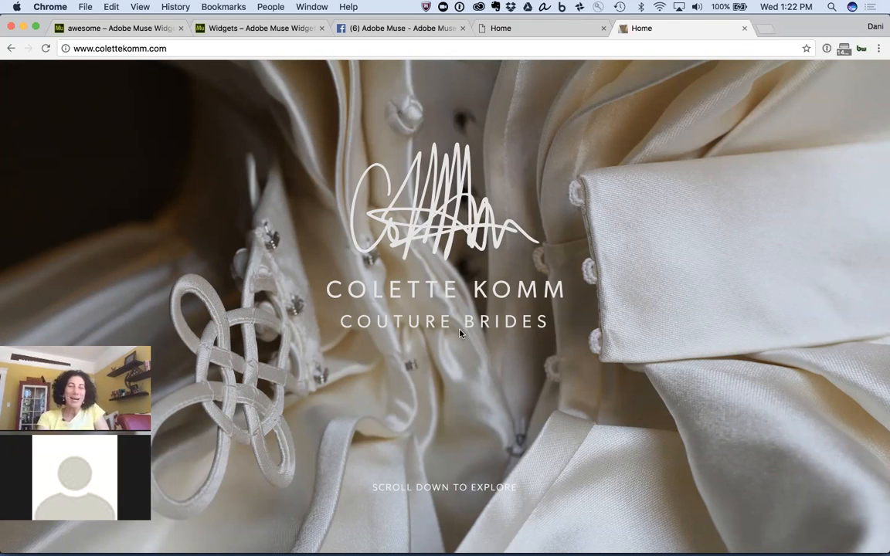
# Step: Examine the homepage's image tiles, text and footer at a narrow and a wider browser window width
pyautogui.scroll(-10, 420, 371)
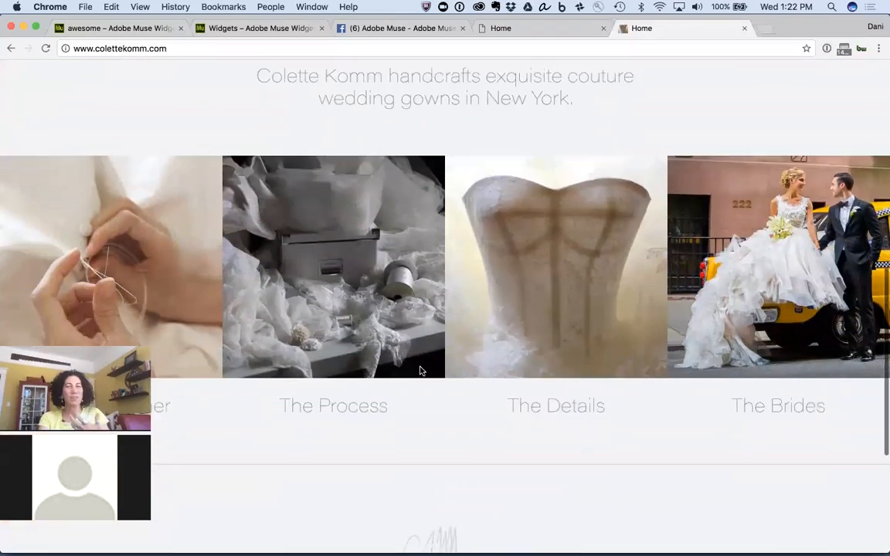
pyautogui.scroll(3, 420, 370)
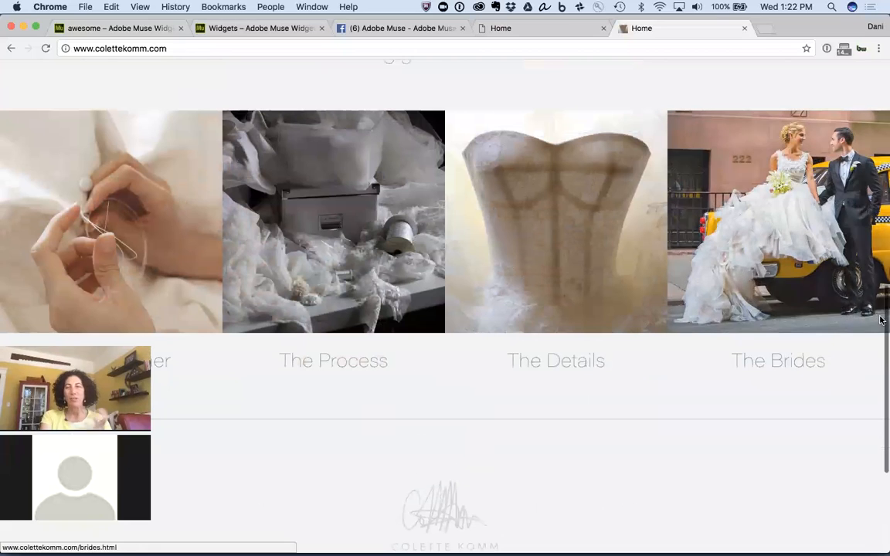
pyautogui.moveTo(883, 259); pyautogui.dragTo(499, 304)
pyautogui.scroll(-10, 404, 316)
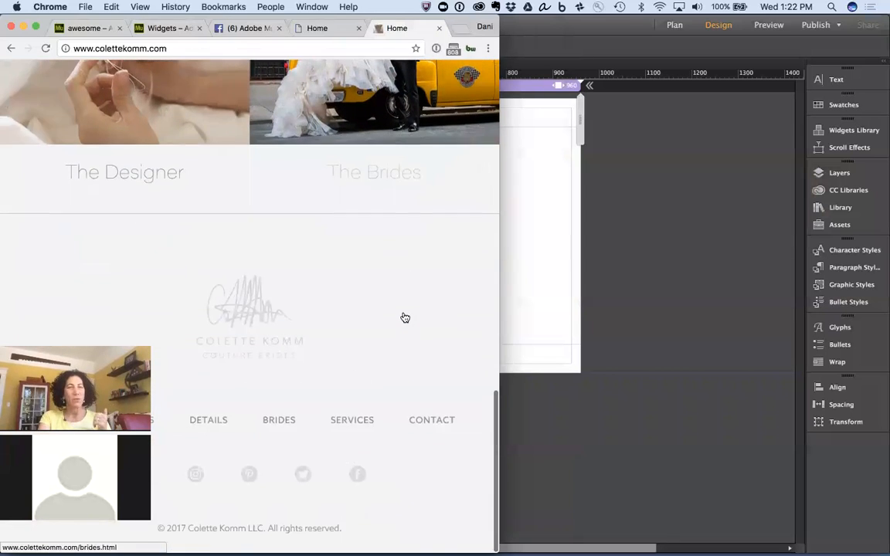
pyautogui.moveTo(498, 177); pyautogui.dragTo(778, 181)
pyautogui.scroll(15, 571, 237)
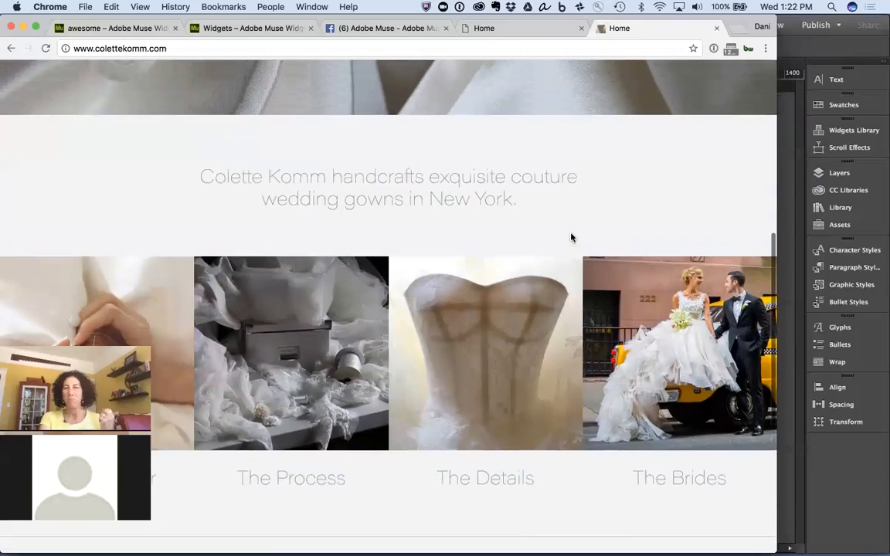
pyautogui.scroll(-15, 560, 309)
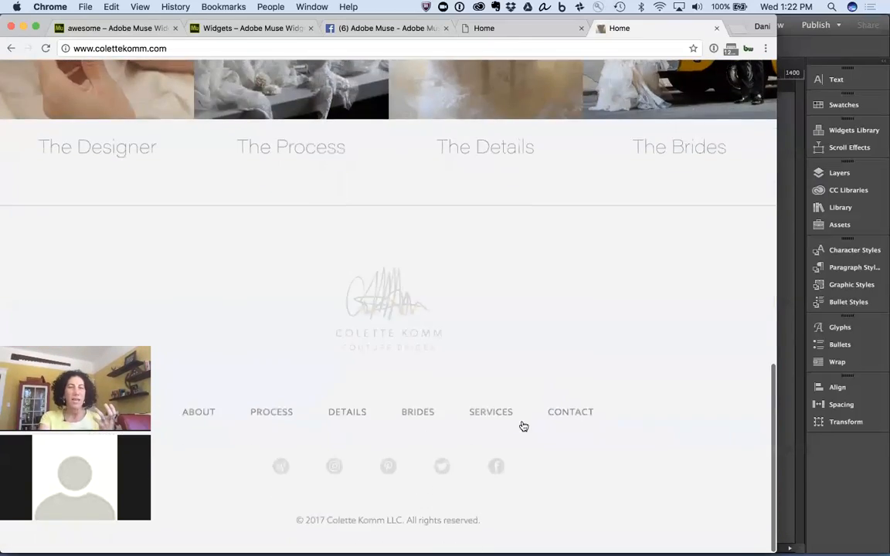
# Step: Open the site's Details page and narrow the browser window to about 979 px to see its background image adapt
pyautogui.scroll(4, 464, 239)
pyautogui.click(453, 200)
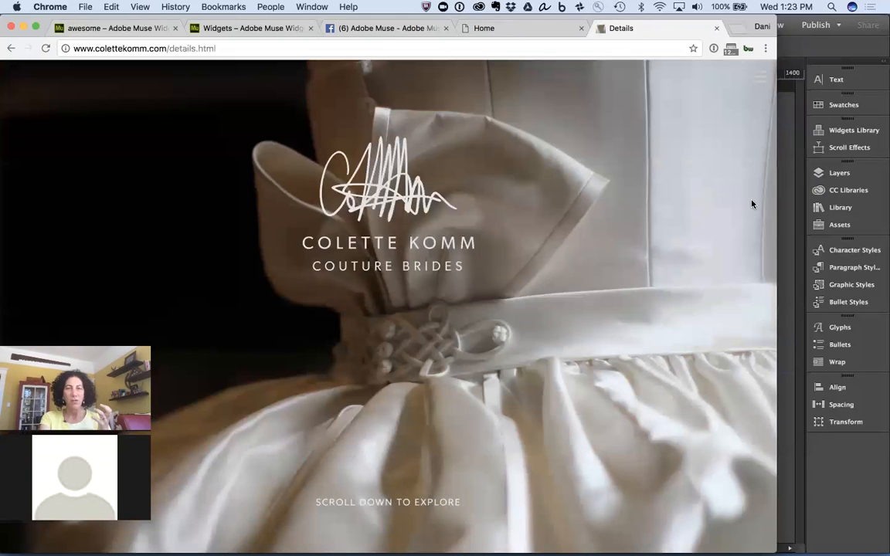
pyautogui.moveTo(777, 200); pyautogui.dragTo(604, 294)
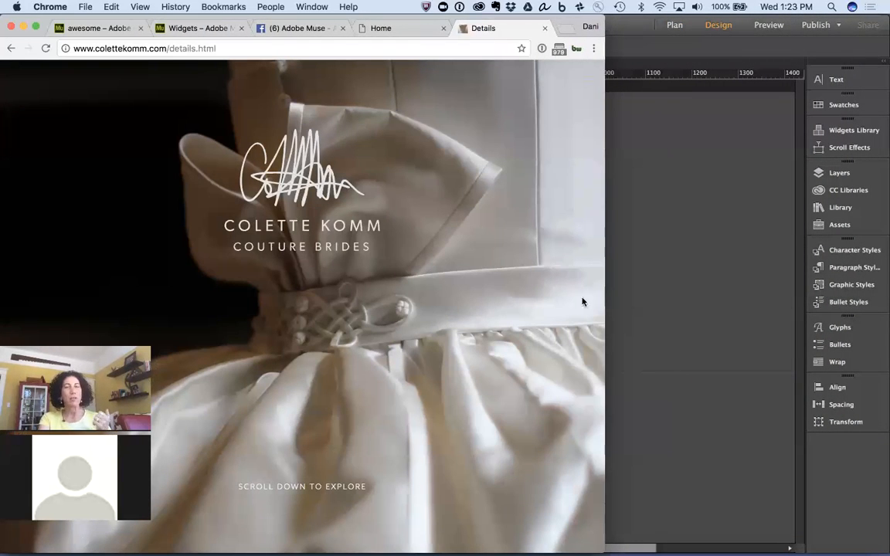
# Step: Examine the Details page's images and text at a window width of about 916 px and at full screen width
pyautogui.scroll(-15, 467, 332)
pyautogui.scroll(-10, 465, 332)
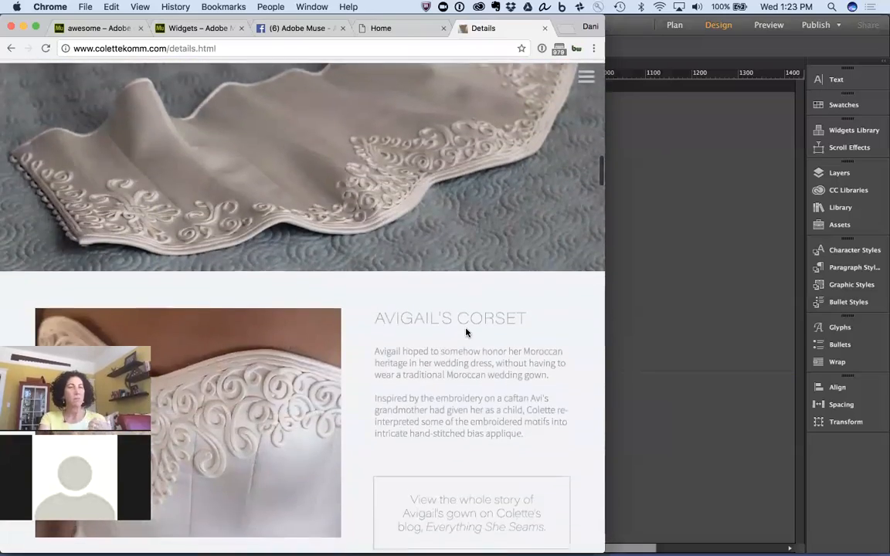
pyautogui.scroll(-6, 466, 333)
pyautogui.moveTo(618, 257); pyautogui.dragTo(567, 325)
pyautogui.scroll(-1, 422, 367)
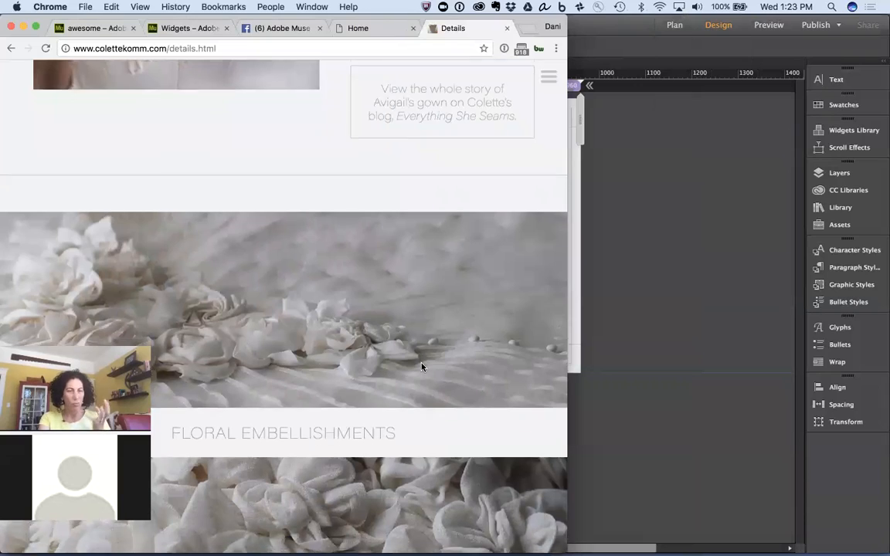
pyautogui.scroll(-10, 422, 367)
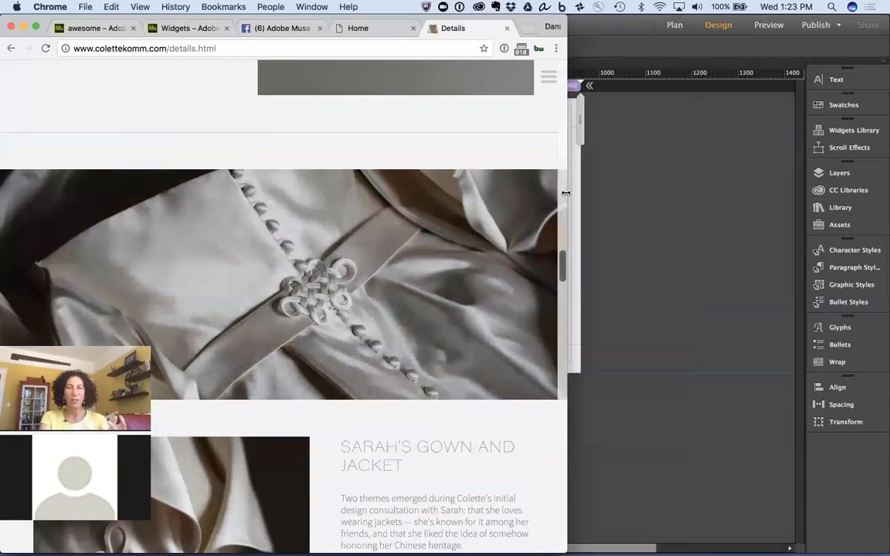
pyautogui.moveTo(566, 194); pyautogui.dragTo(883, 193)
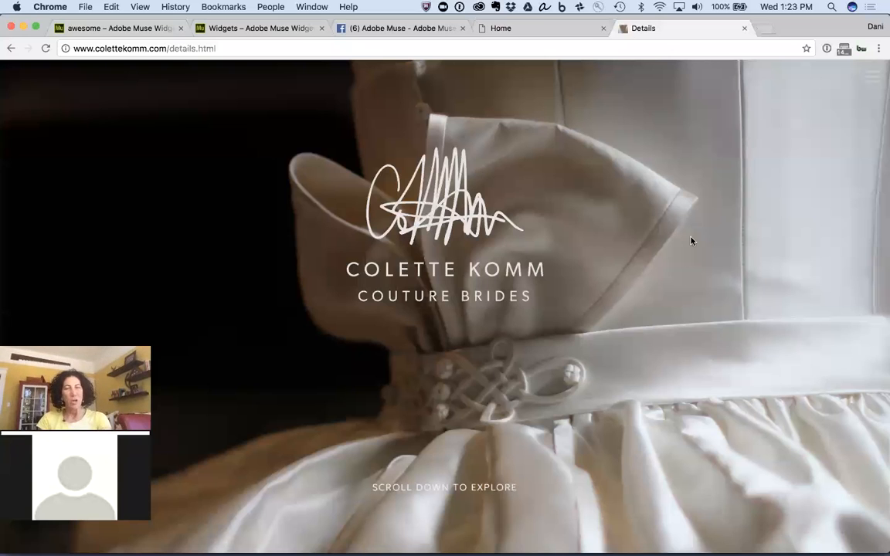
# Step: Close the Details page, return to Adobe Muse and show the site's asset list
pyautogui.press('super+w')
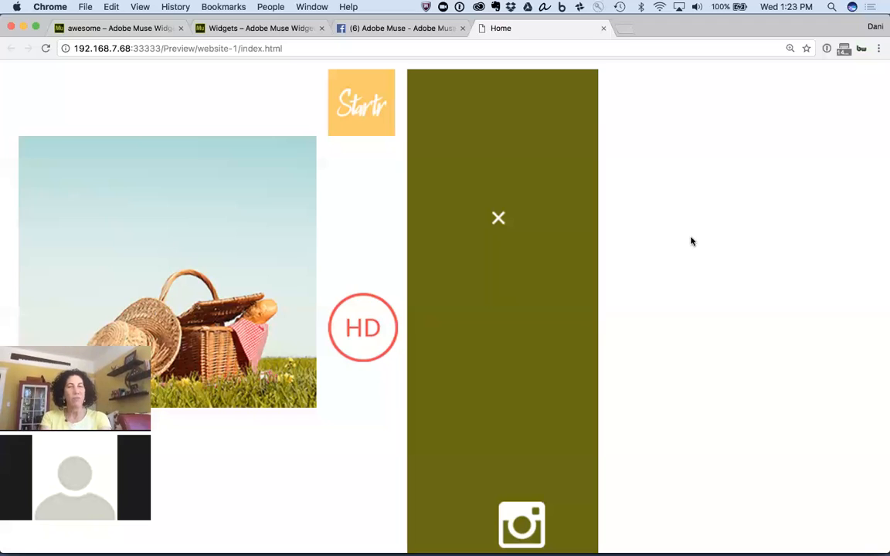
pyautogui.press('super+Tab')
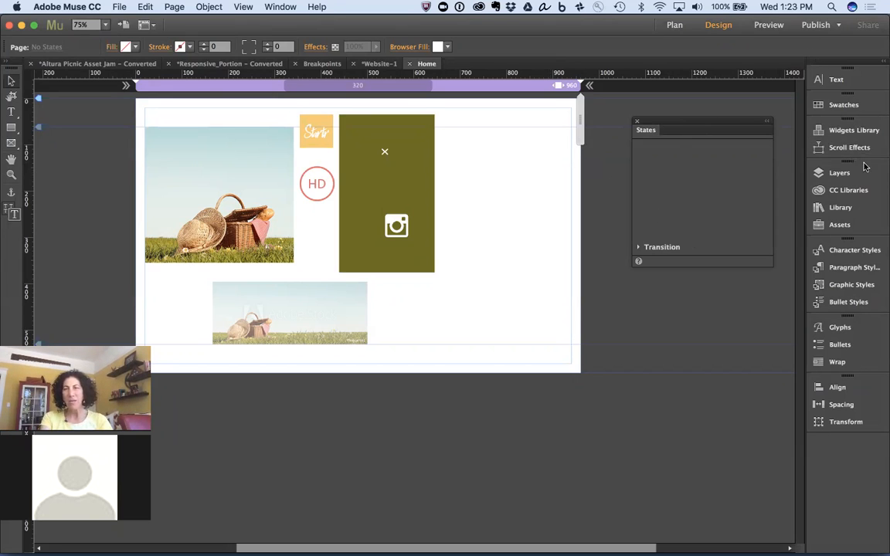
pyautogui.click(841, 227)
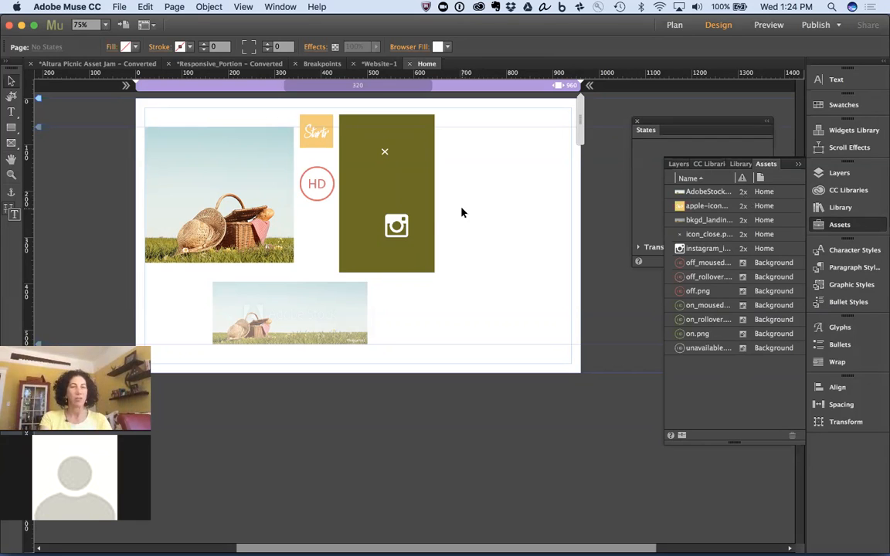
# Step: Enlarge the wide faded picnic banner slightly, to 52% scale
pyautogui.click(358, 316)
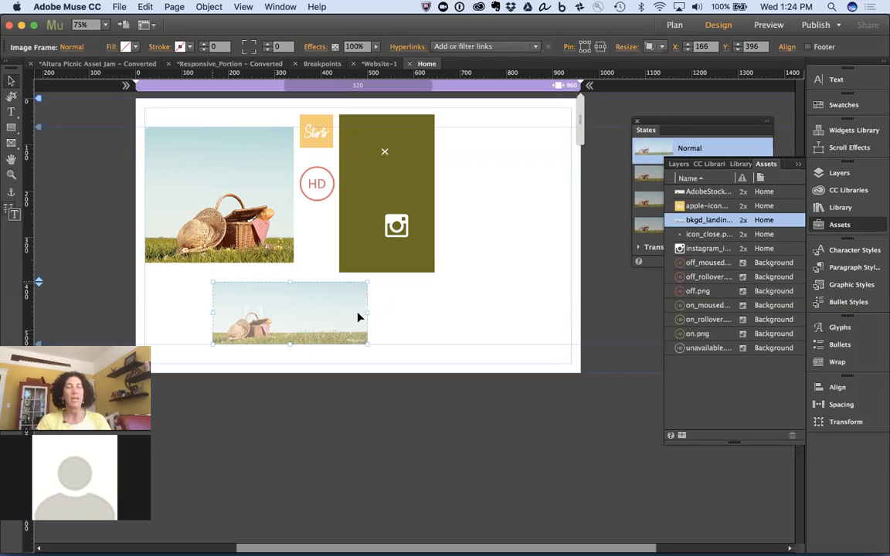
pyautogui.click(403, 298)
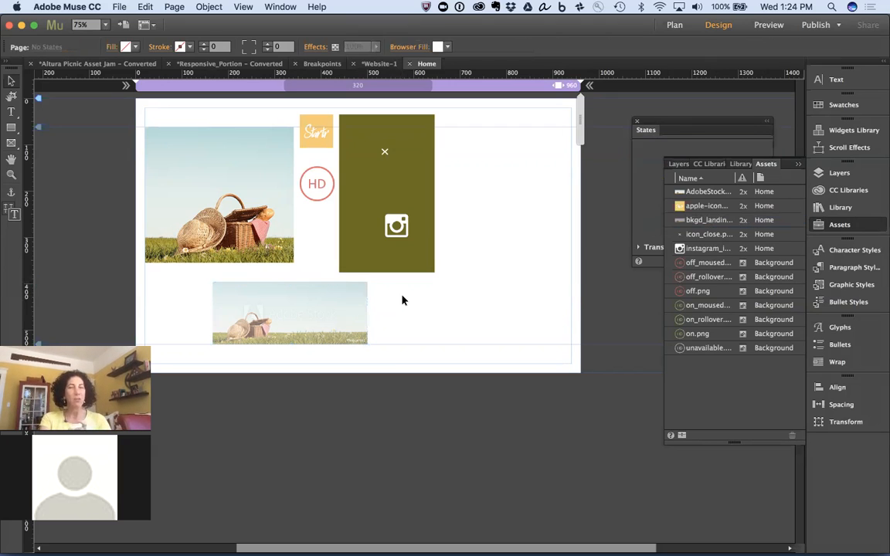
pyautogui.click(324, 302)
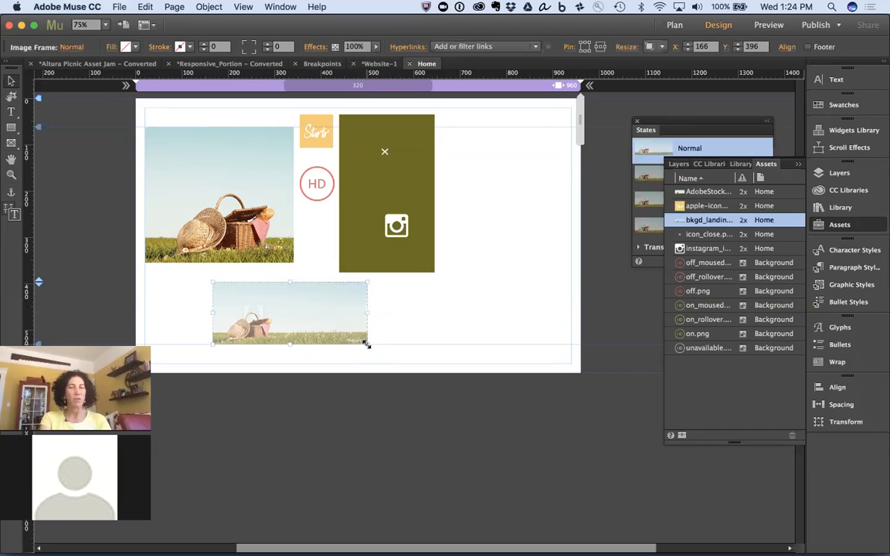
pyautogui.moveTo(367, 345); pyautogui.dragTo(370, 349)
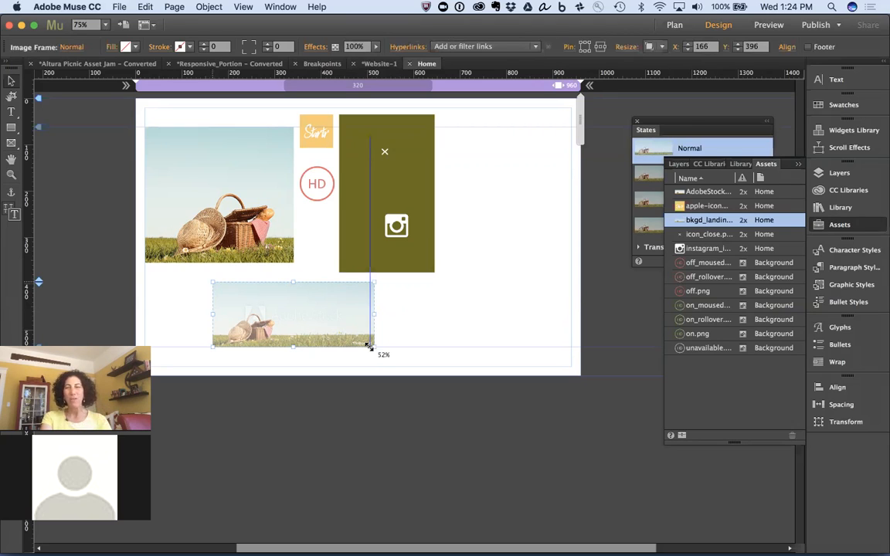
pyautogui.moveTo(369, 347); pyautogui.dragTo(369, 349)
pyautogui.click(444, 316)
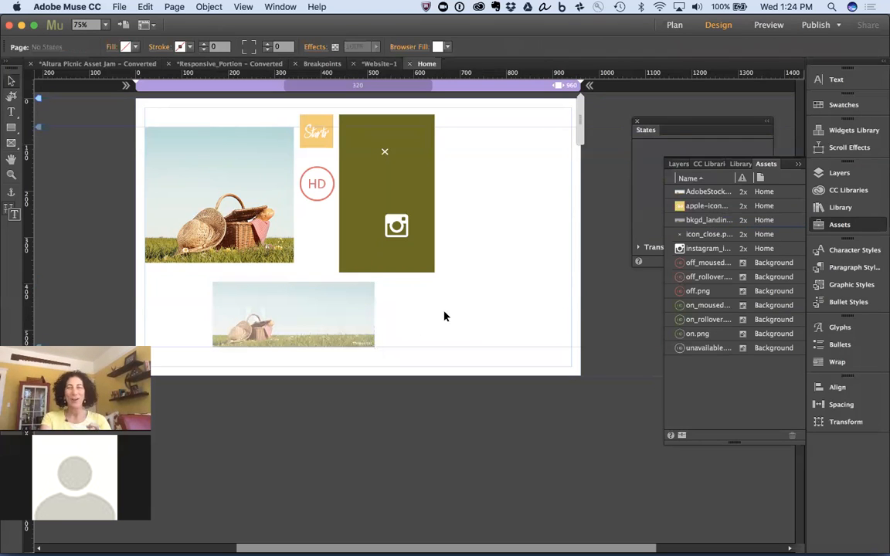
# Step: Enlarge the wide picnic banner beyond its 2x limit, to about 580 px wide
pyautogui.click(740, 164)
pyautogui.click(767, 164)
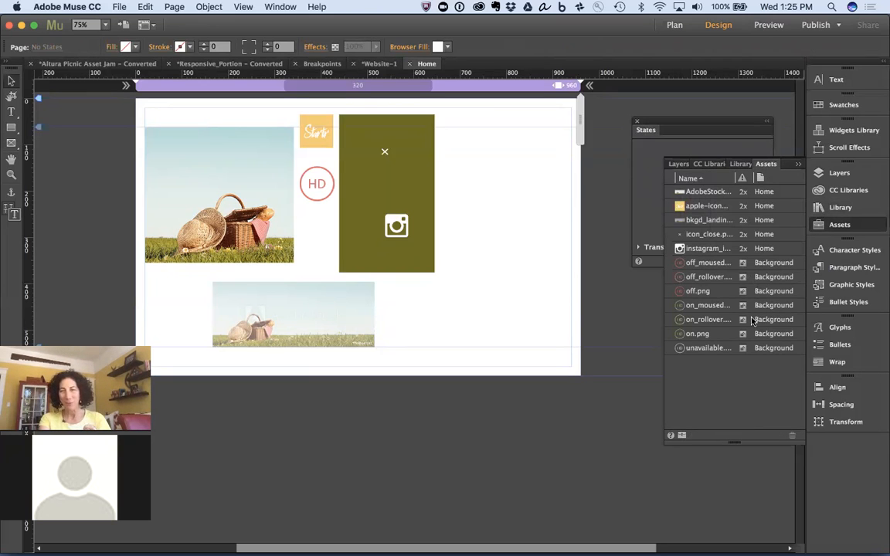
pyautogui.click(712, 222)
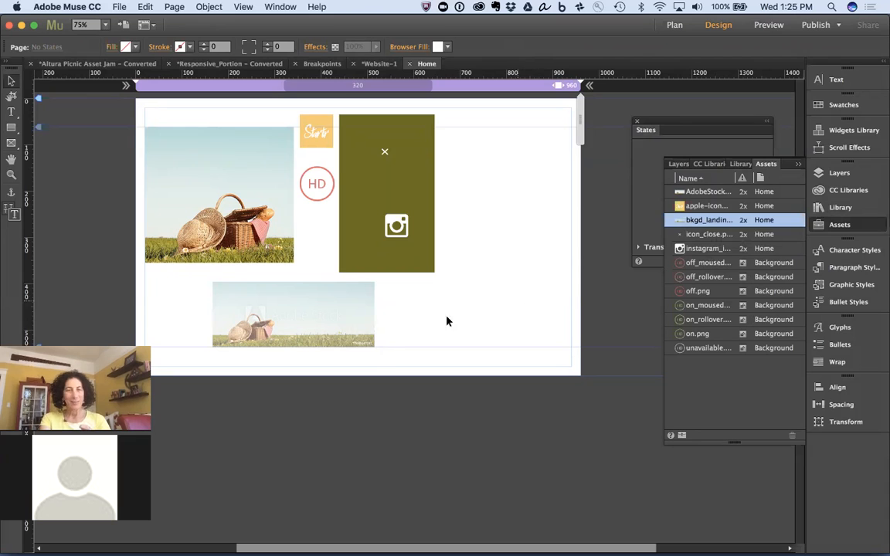
pyautogui.click(327, 331)
pyautogui.moveTo(374, 348); pyautogui.dragTo(444, 393)
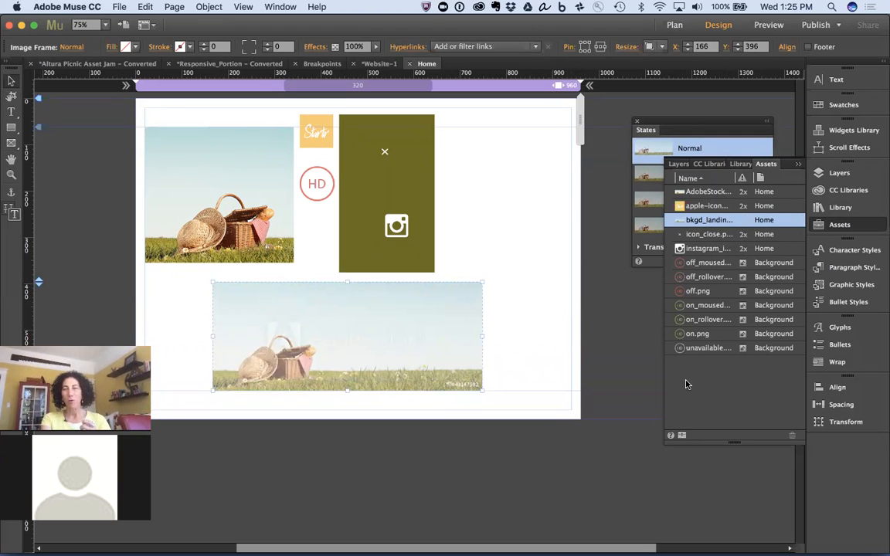
pyautogui.click(530, 239)
pyautogui.click(431, 309)
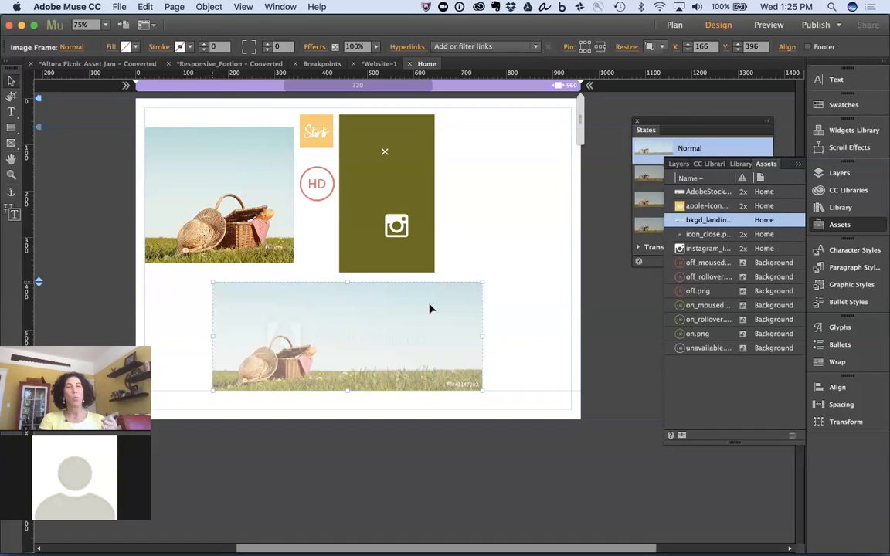
# Step: Move the Startr image to the empty space beside the olive rectangle and enlarge it to about 190 px wide
pyautogui.click(386, 153)
pyautogui.click(396, 224)
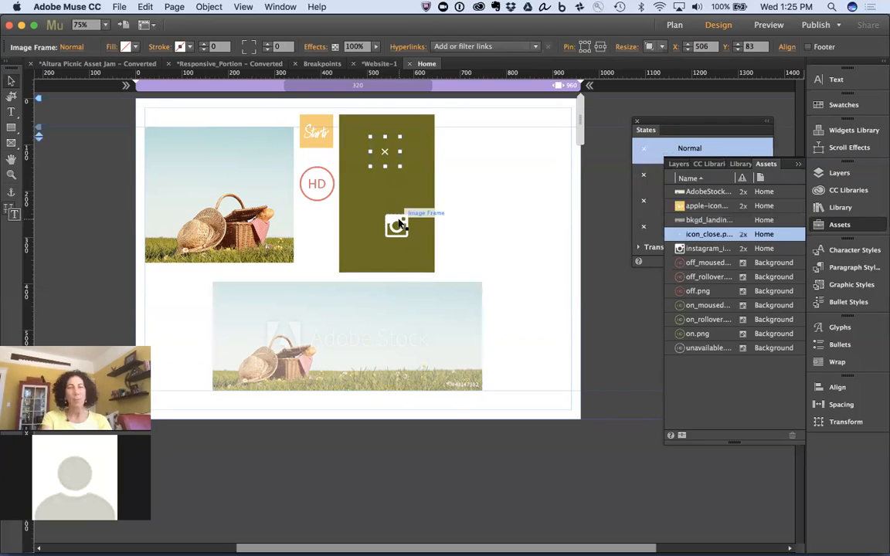
pyautogui.click(323, 137)
pyautogui.moveTo(323, 137); pyautogui.dragTo(542, 201)
pyautogui.click(540, 248)
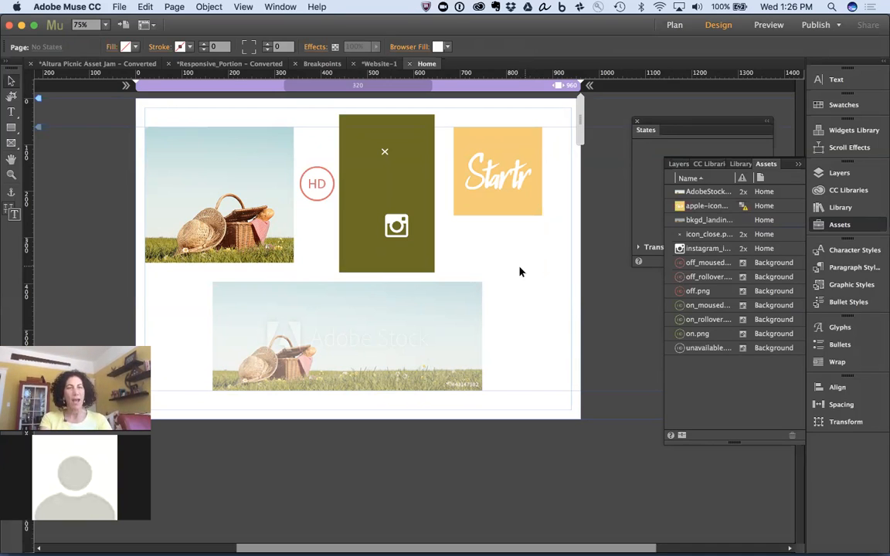
# Step: Move all objects on the page down together so the olive rectangle starts at about Y 453
pyautogui.press('super+a')
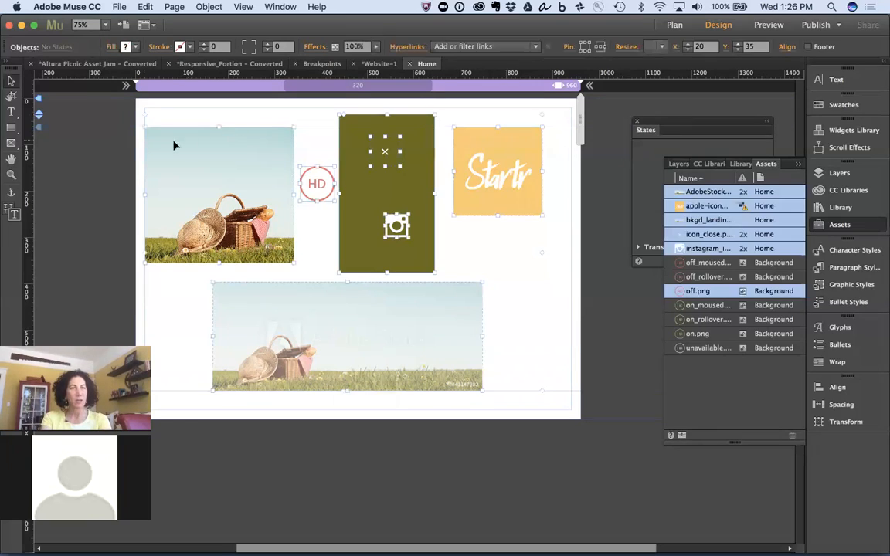
pyautogui.moveTo(39, 114); pyautogui.dragTo(38, 374)
pyautogui.click(427, 262)
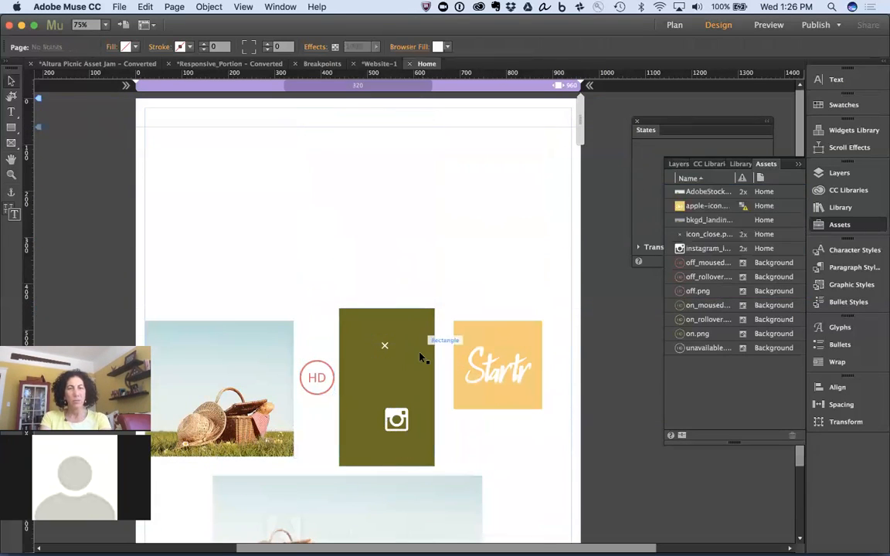
# Step: Move the Instagram icon to the upper end of the olive rectangle and delete the white close icon
pyautogui.click(384, 371)
pyautogui.click(386, 348)
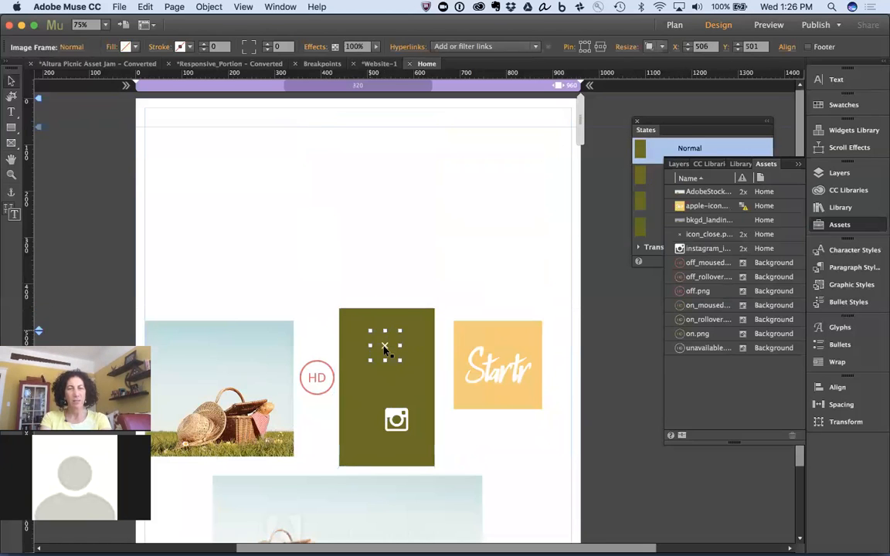
pyautogui.moveTo(385, 349); pyautogui.dragTo(363, 332)
pyautogui.moveTo(395, 422); pyautogui.dragTo(402, 331)
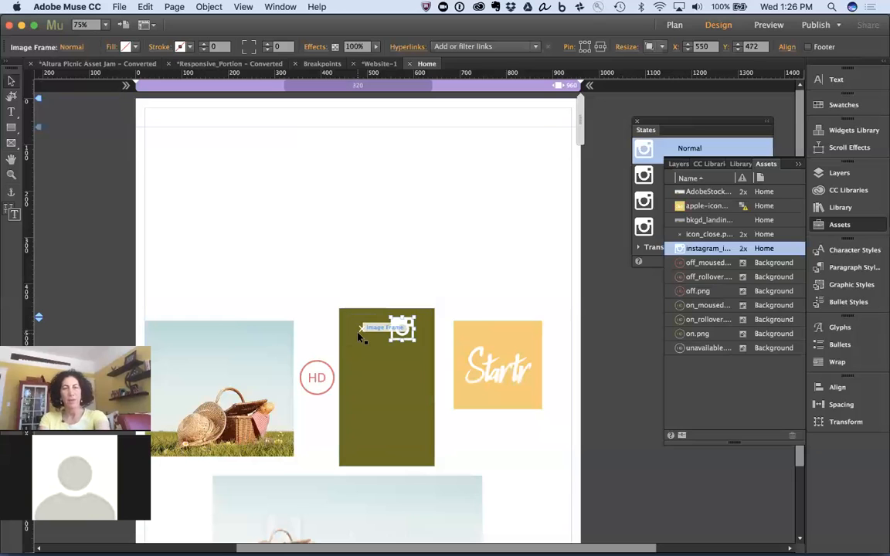
pyautogui.click(358, 334)
pyautogui.press('Delete')
# Step: Shrink the olive rectangle around the Instagram icon to 132 px wide and about 100 px high
pyautogui.click(366, 347)
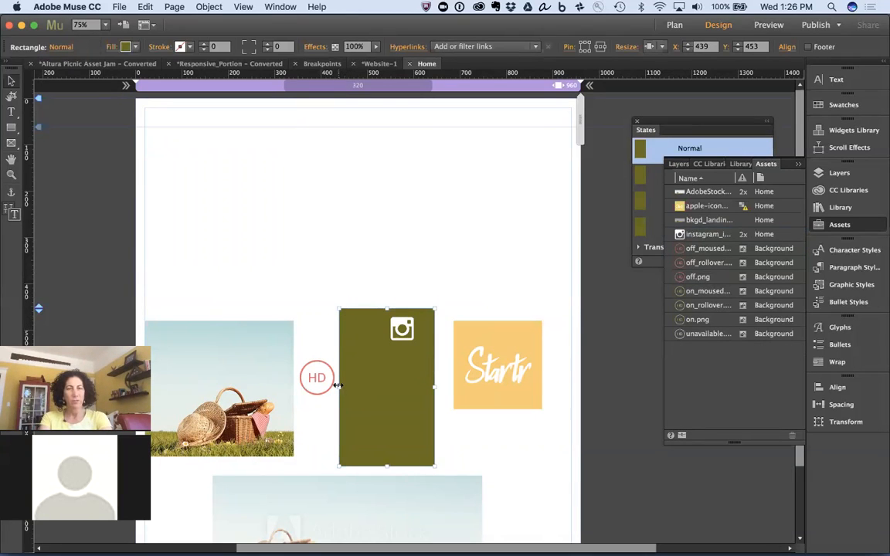
pyautogui.moveTo(340, 387); pyautogui.dragTo(374, 381)
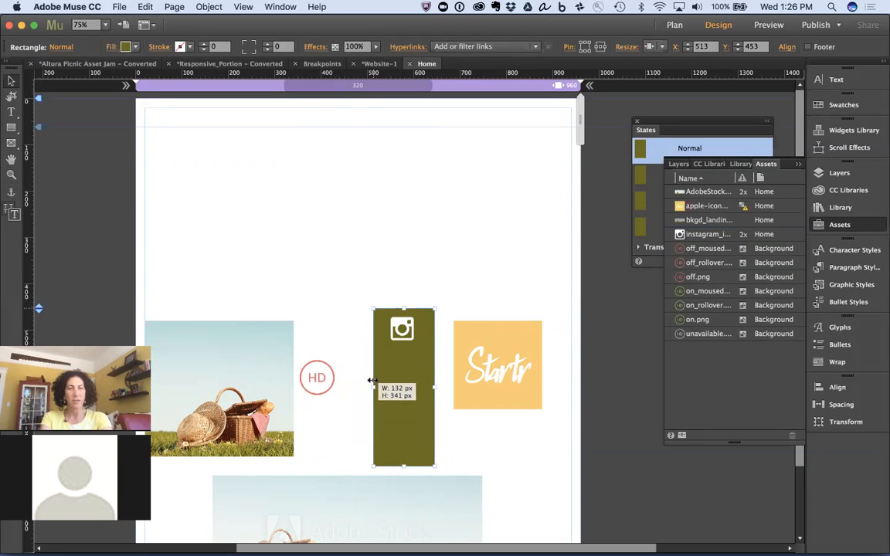
pyautogui.moveTo(404, 464); pyautogui.dragTo(406, 356)
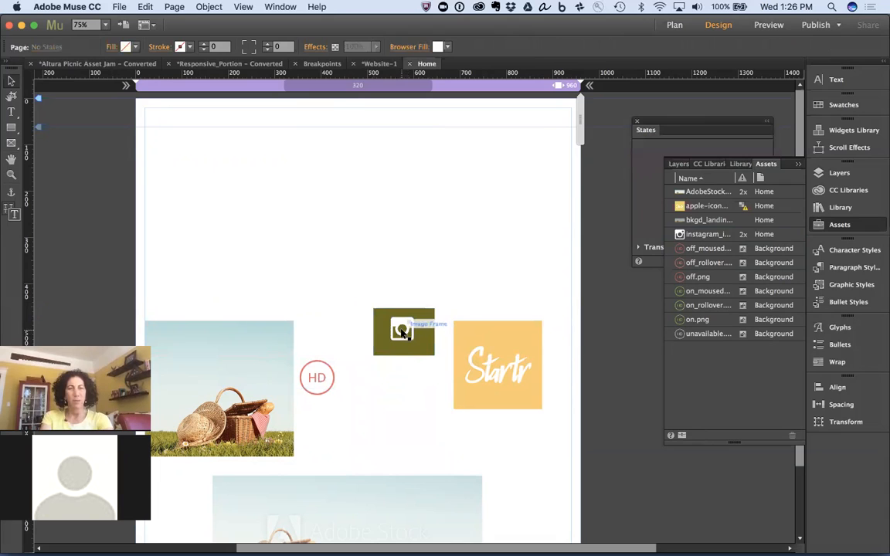
# Step: Move the olive rectangle with its Instagram icon to the page's upper-left corner and place the Startr image below it at X 34, Y 164
pyautogui.click(407, 332)
pyautogui.moveTo(421, 333); pyautogui.dragTo(200, 147)
pyautogui.moveTo(498, 338); pyautogui.dragTo(204, 193)
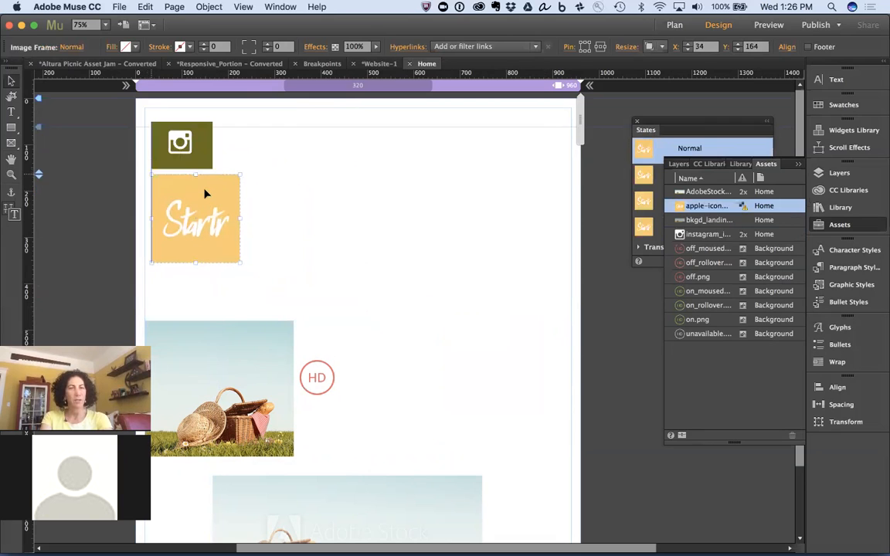
pyautogui.click(401, 267)
# Step: Enlarge the page view to 150% to compare the sharpness of the Instagram icon and the Startr image
pyautogui.press('super+=')
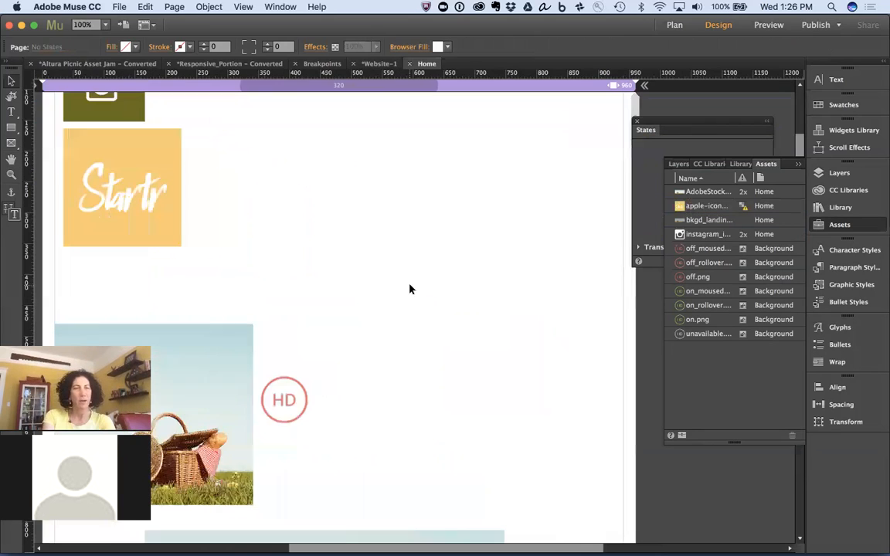
pyautogui.moveTo(255, 214); pyautogui.dragTo(357, 334)
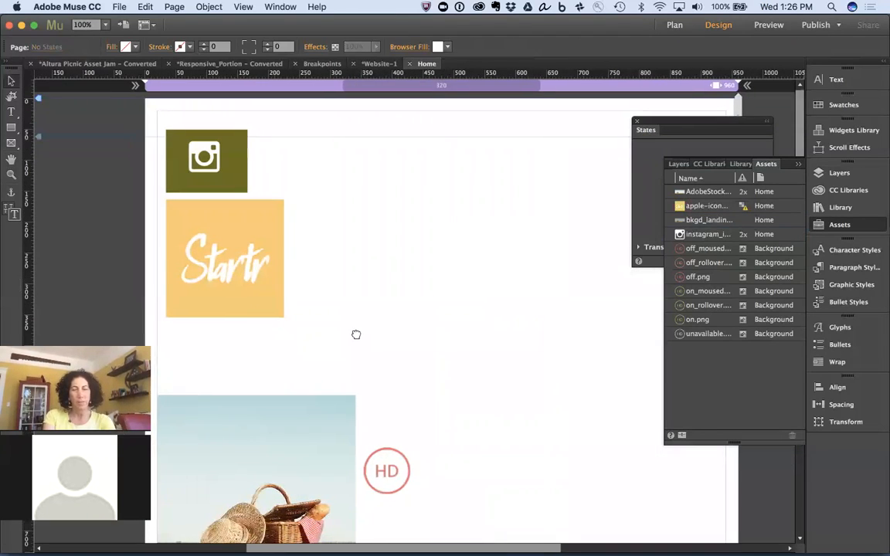
pyautogui.press('super+=')
pyautogui.press('super+=')
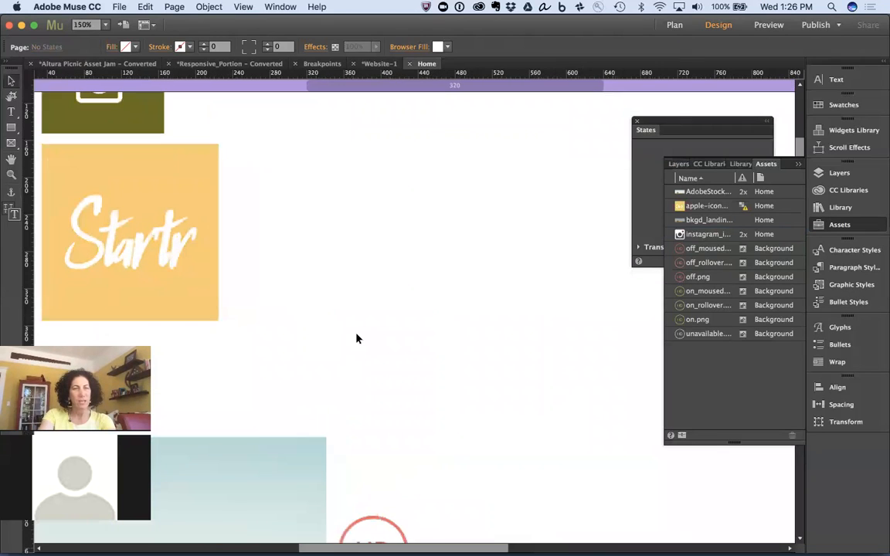
pyautogui.moveTo(146, 222); pyautogui.dragTo(246, 336)
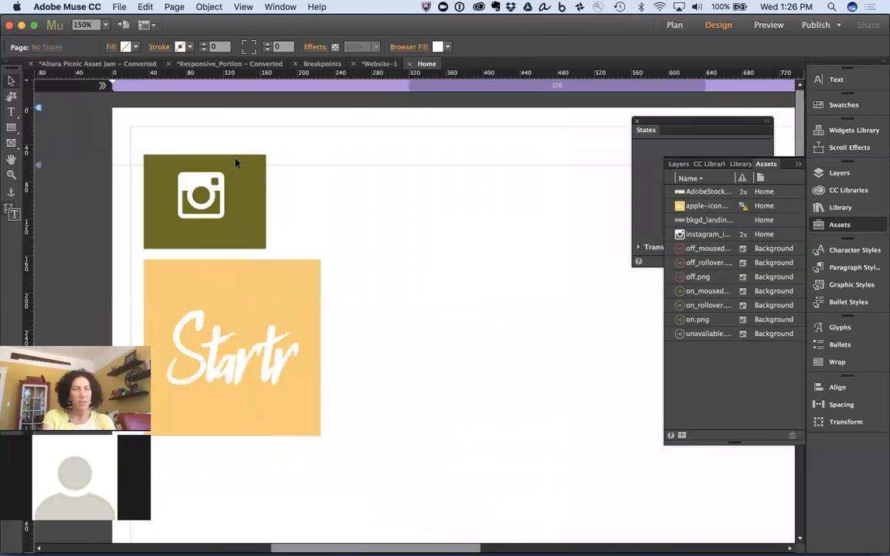
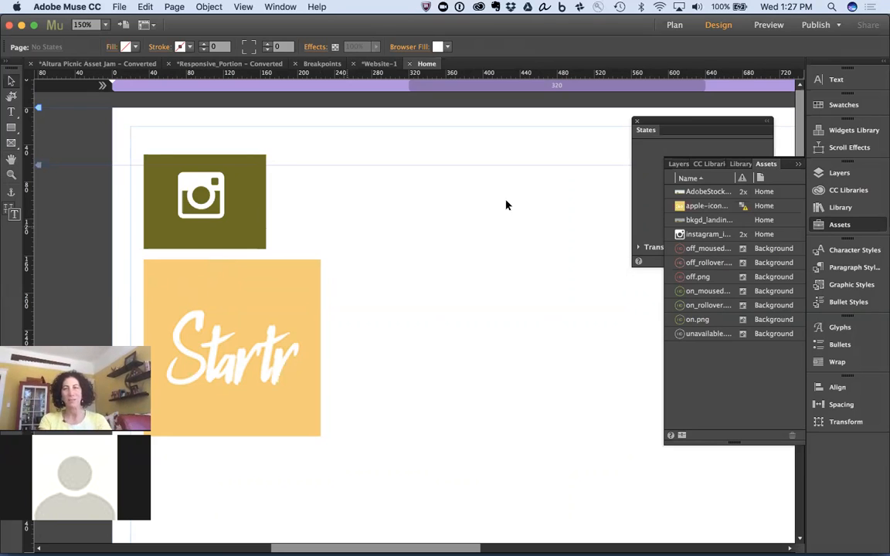
# Step: Find the Desktop Icon graphic in the _Altura_Dani CC library and open it for editing in Illustrator
pyautogui.click(799, 164)
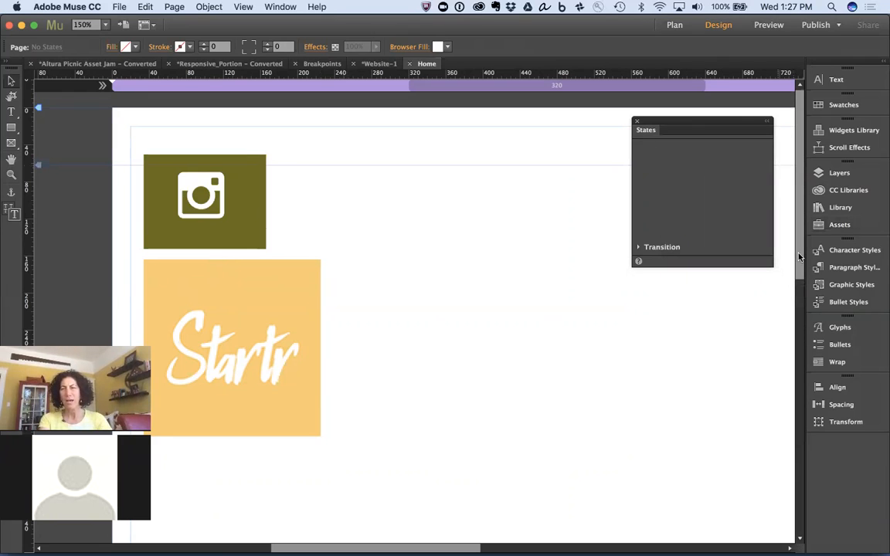
pyautogui.click(862, 195)
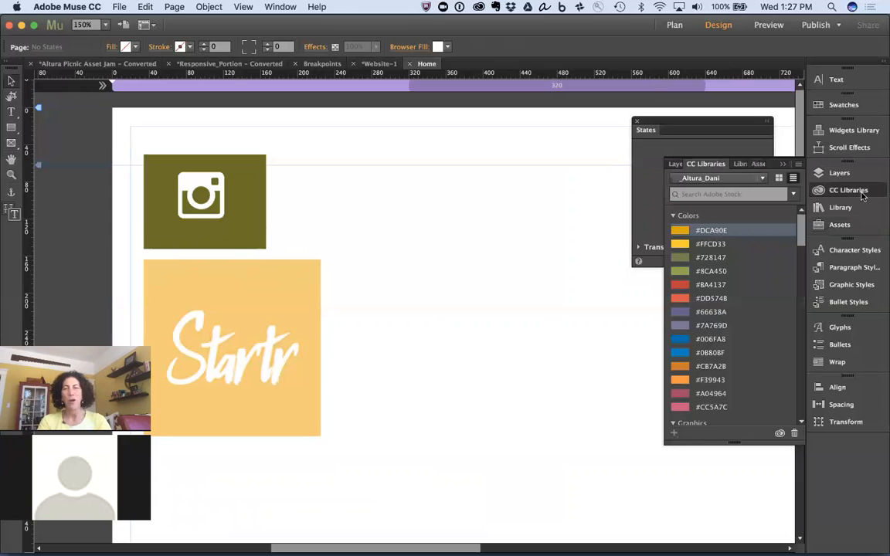
pyautogui.scroll(-10, 761, 296)
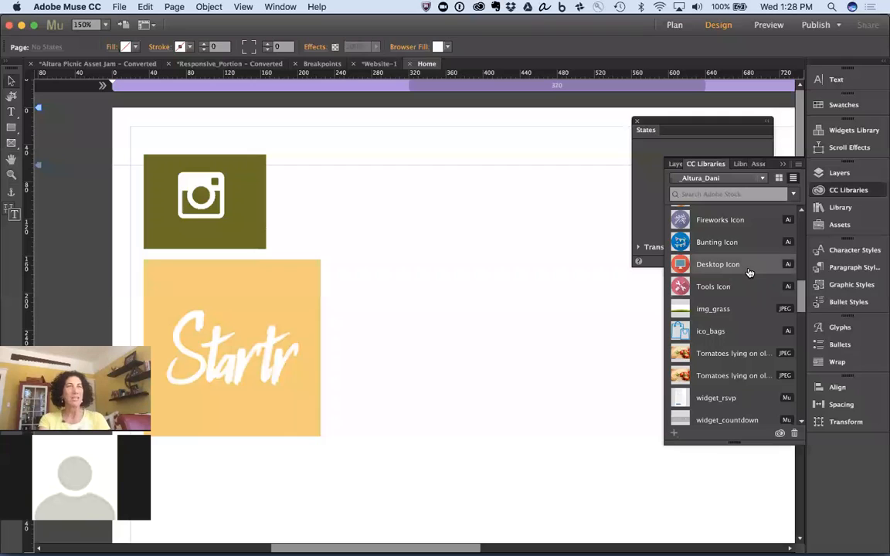
pyautogui.rightClick(689, 264)
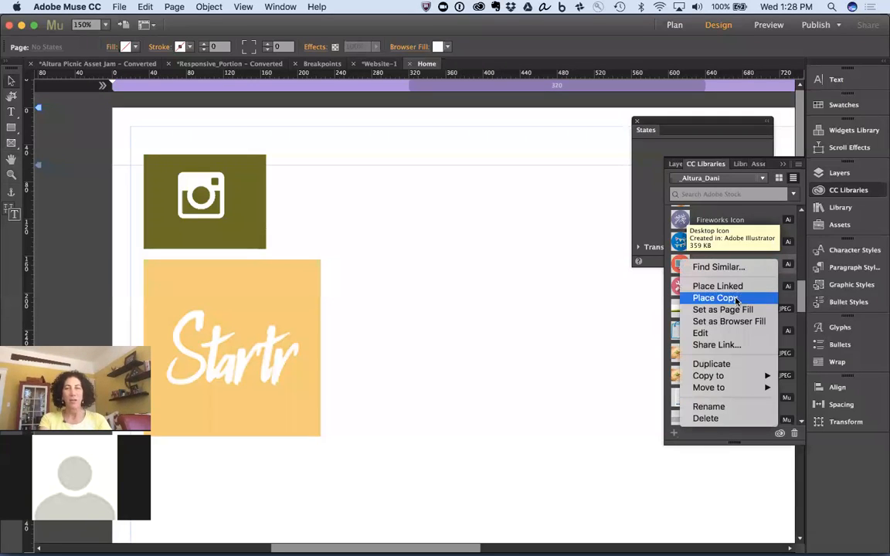
pyautogui.click(755, 335)
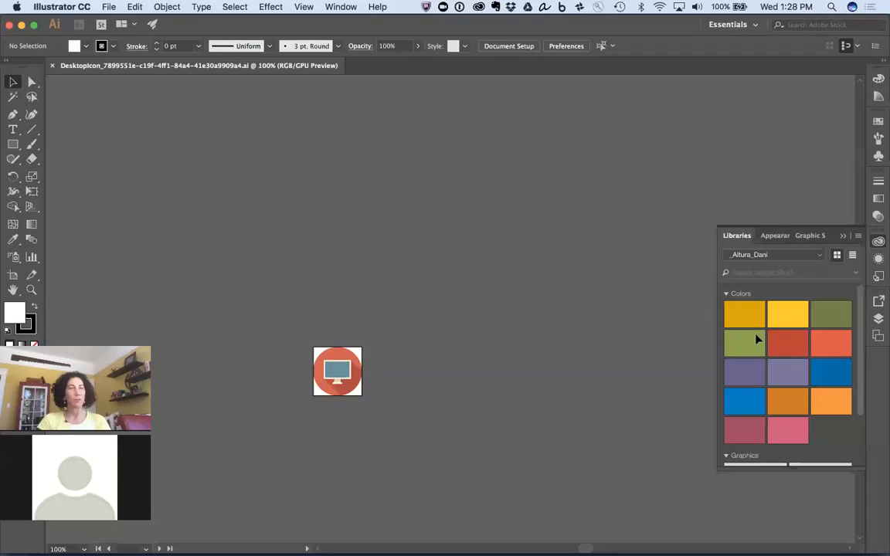
pyautogui.scroll(-5, 758, 339)
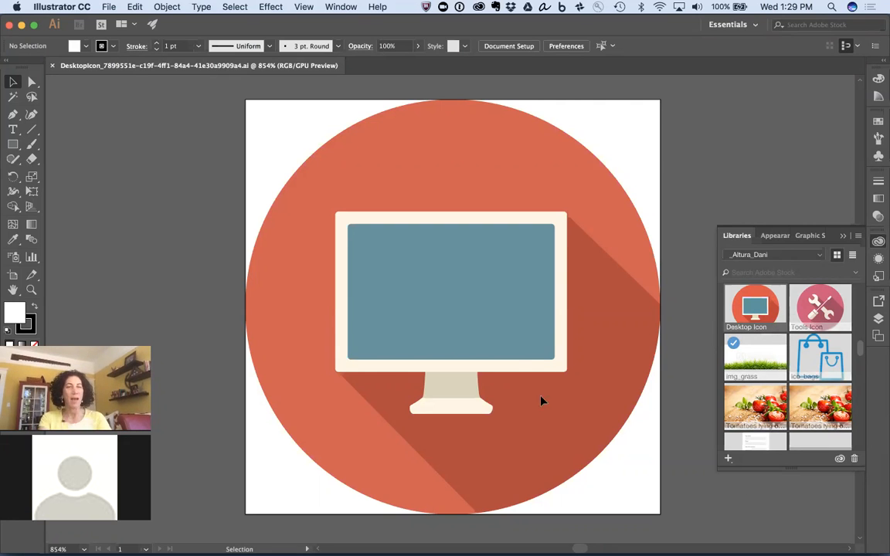
pyautogui.click(456, 323)
pyautogui.moveTo(456, 323); pyautogui.dragTo(365, 248)
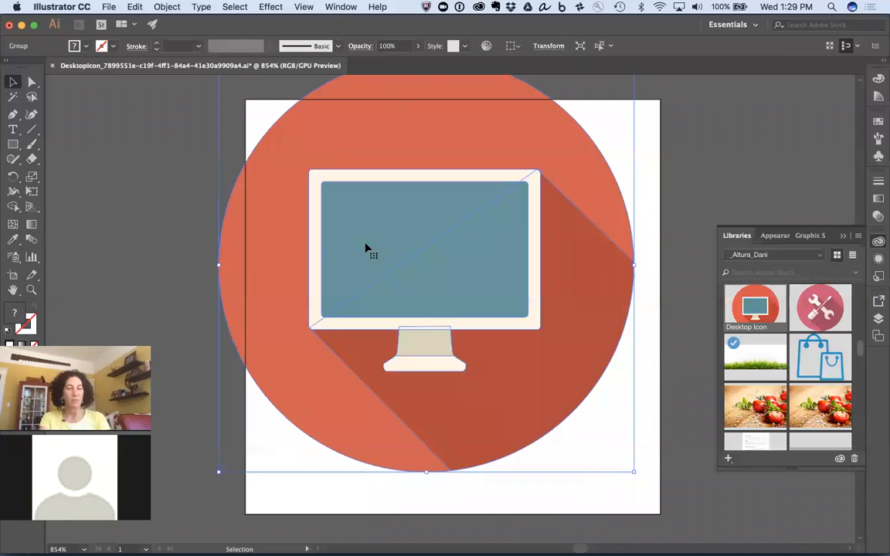
pyautogui.press('super+z')
# Step: Move the whole desktop icon slightly down on the artboard and shift its dark shadow shape up and left within the group
pyautogui.click(595, 135)
pyautogui.moveTo(584, 278); pyautogui.dragTo(582, 304)
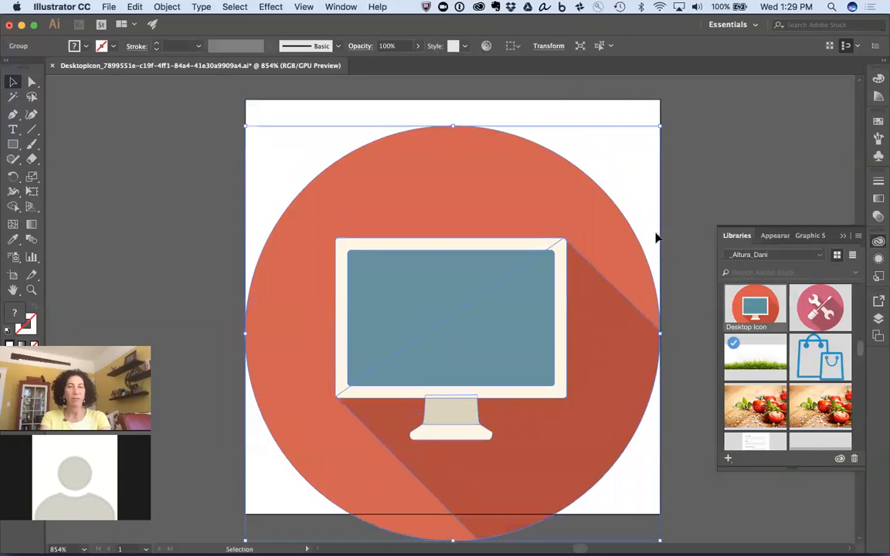
pyautogui.click(670, 137)
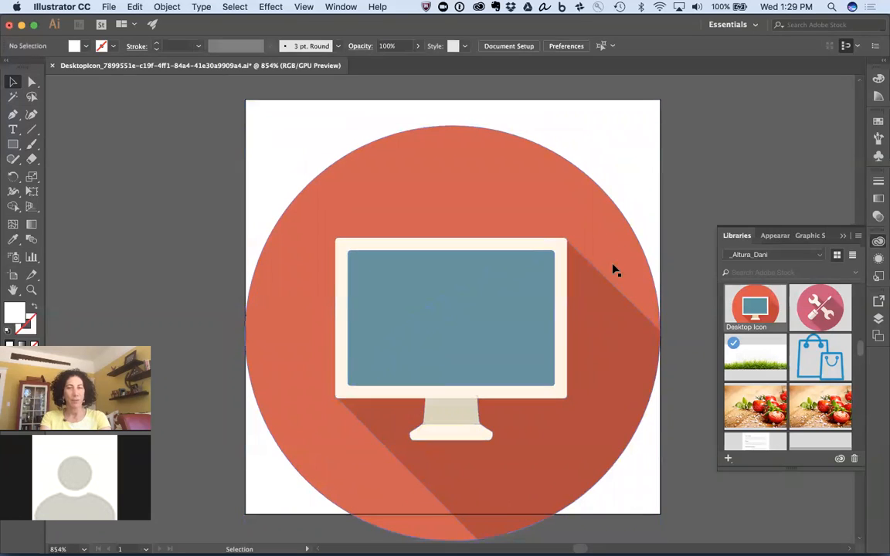
pyautogui.doubleClick(593, 307)
pyautogui.moveTo(593, 308); pyautogui.dragTo(571, 265)
pyautogui.click(657, 136)
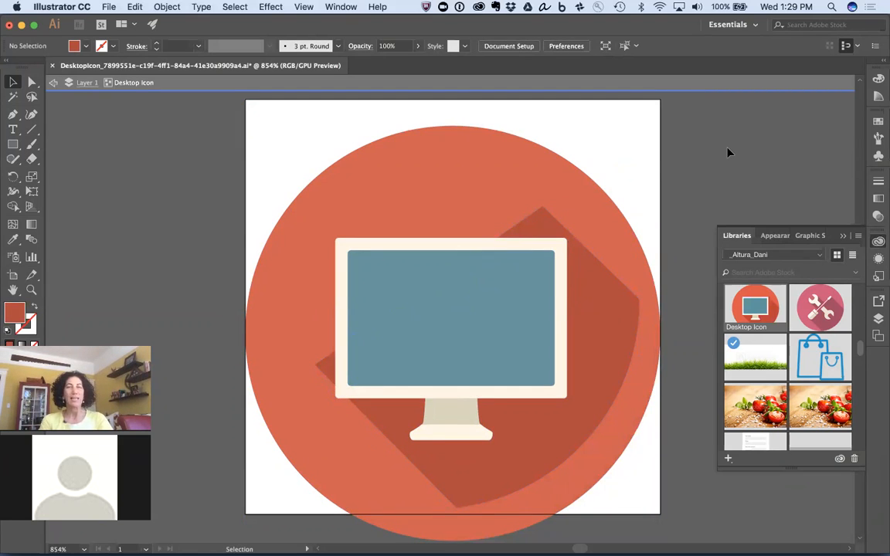
# Step: Close the icon document, saving its changes, and switch back to Adobe Muse
pyautogui.click(52, 66)
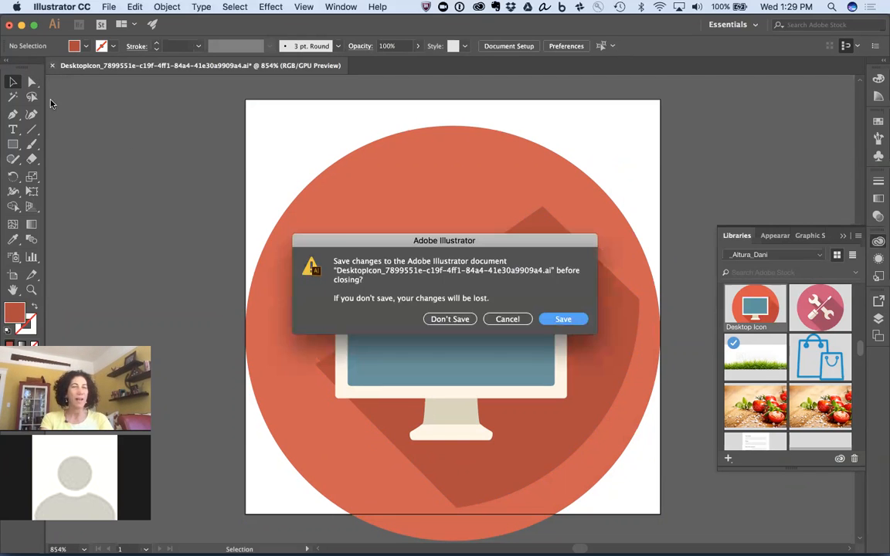
pyautogui.click(573, 319)
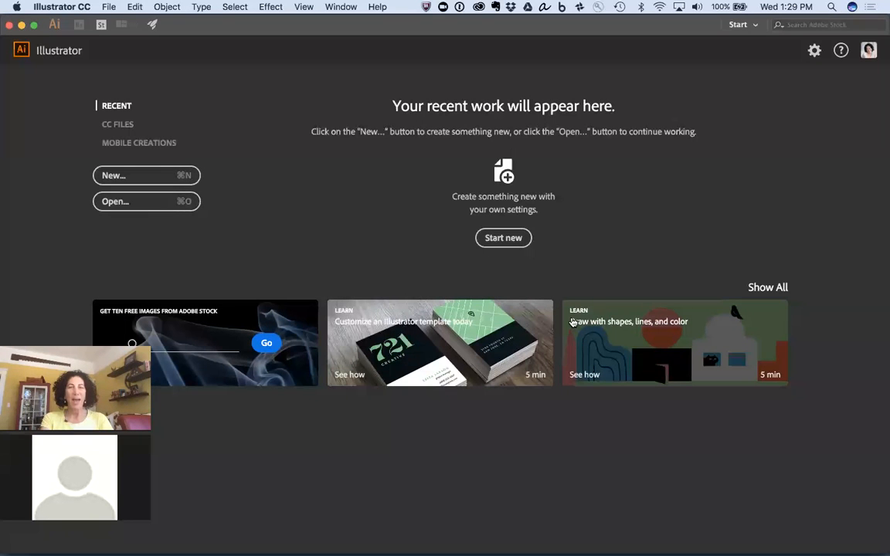
pyautogui.press('super+Tab')
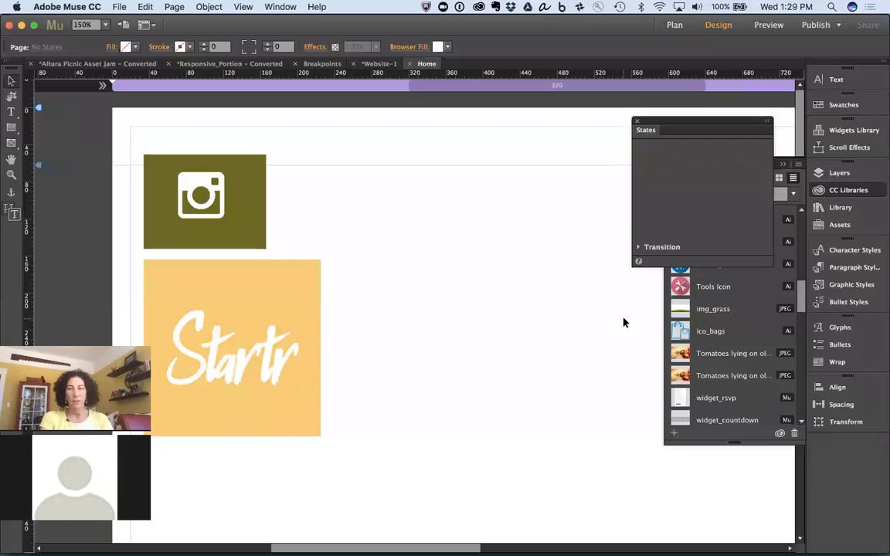
# Step: Close the States panel, place the edited Desktop Icon from the CC library enlarged at X 239, Y 40, and scale it down slightly
pyautogui.click(637, 121)
pyautogui.scroll(5, 762, 322)
pyautogui.scroll(8, 762, 323)
pyautogui.scroll(-3, 763, 323)
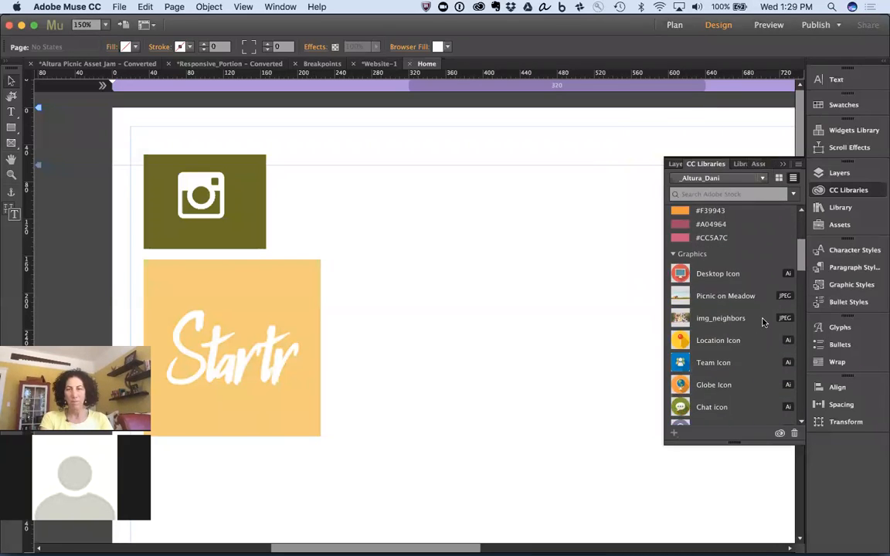
pyautogui.moveTo(680, 279); pyautogui.dragTo(372, 165)
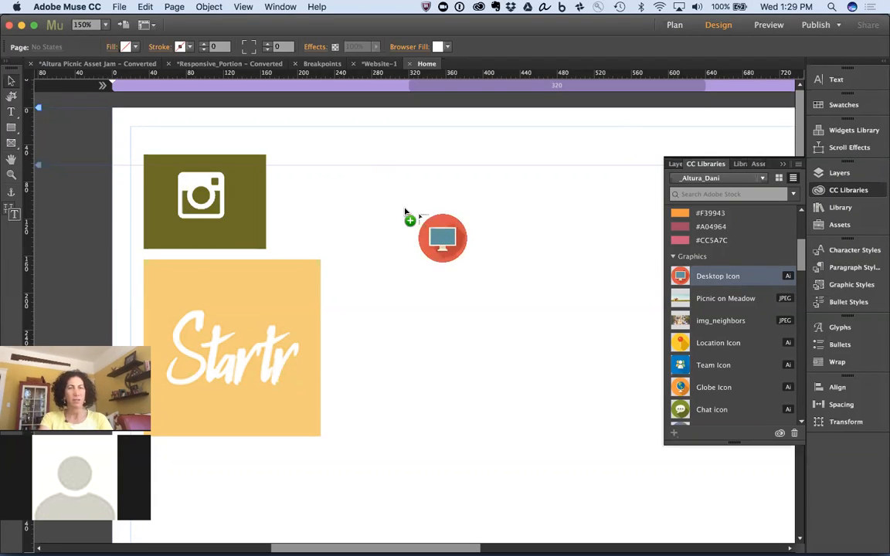
pyautogui.moveTo(334, 147); pyautogui.dragTo(506, 255)
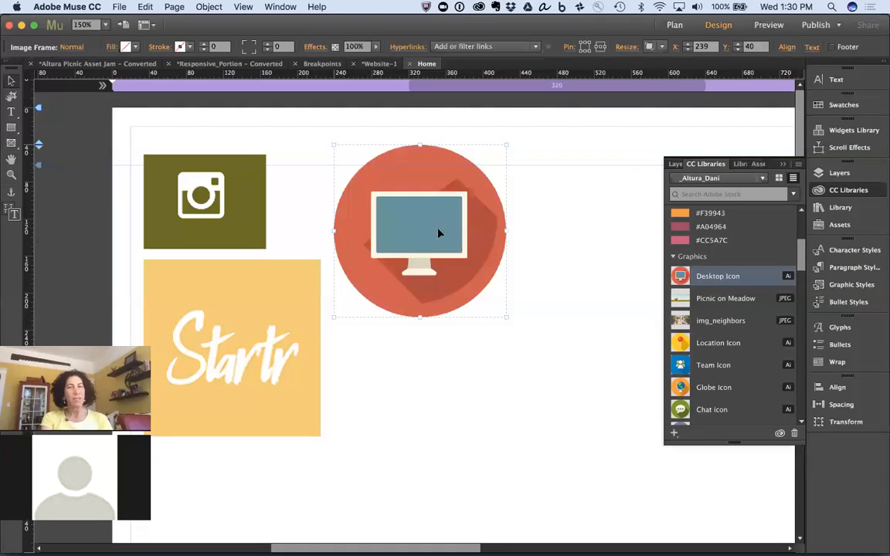
pyautogui.moveTo(506, 316); pyautogui.dragTo(463, 286)
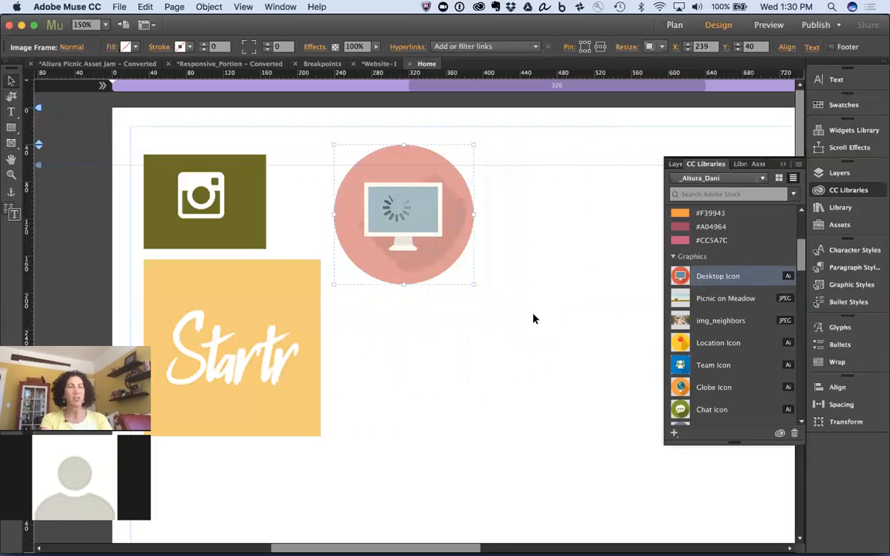
pyautogui.click(525, 311)
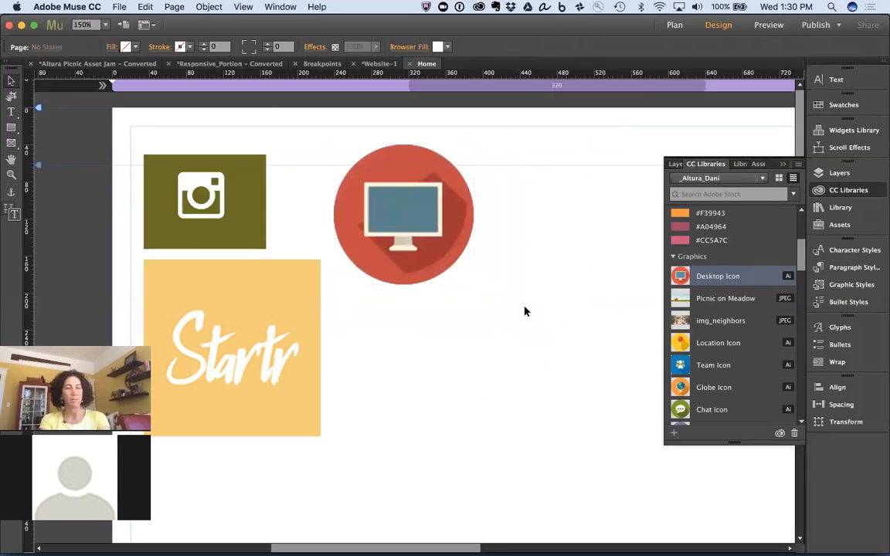
# Step: Preview the page in the browser and zoom in to examine the sharpness of the desktop icon
pyautogui.click(119, 6)
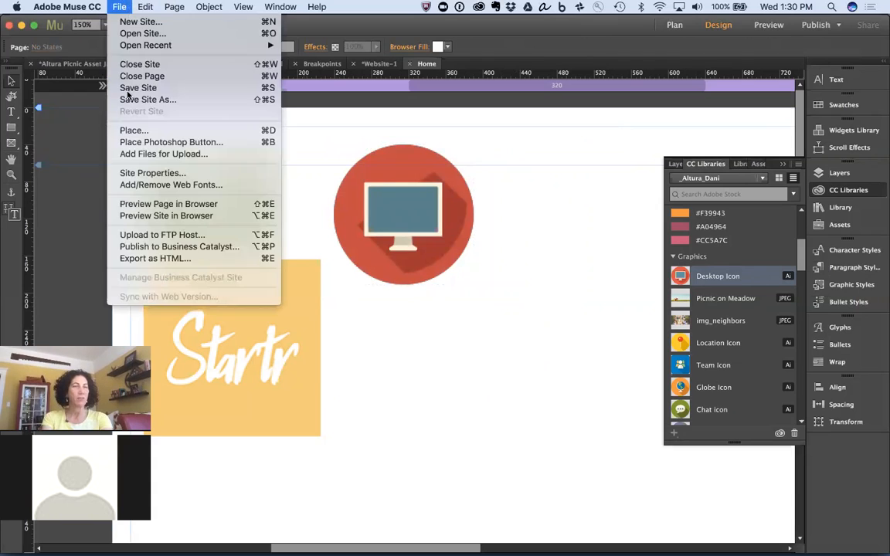
pyautogui.click(187, 204)
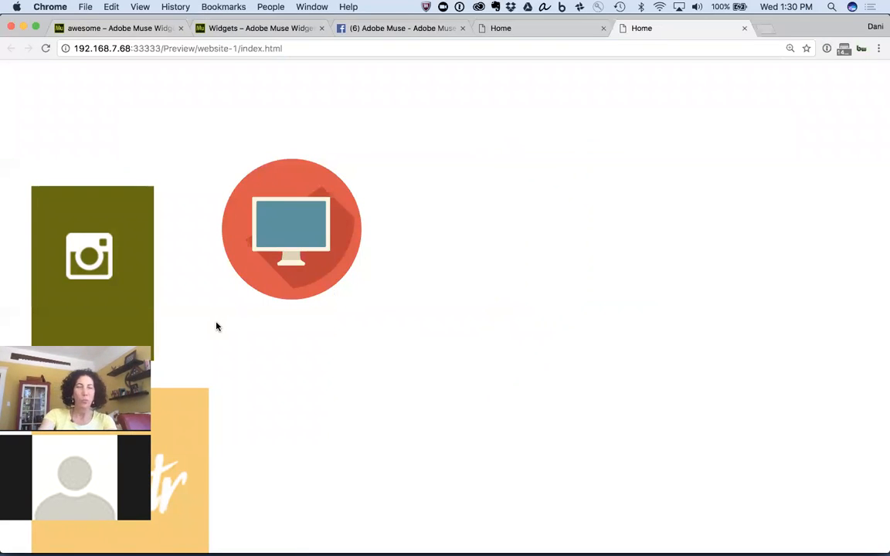
pyautogui.press('super+equal')
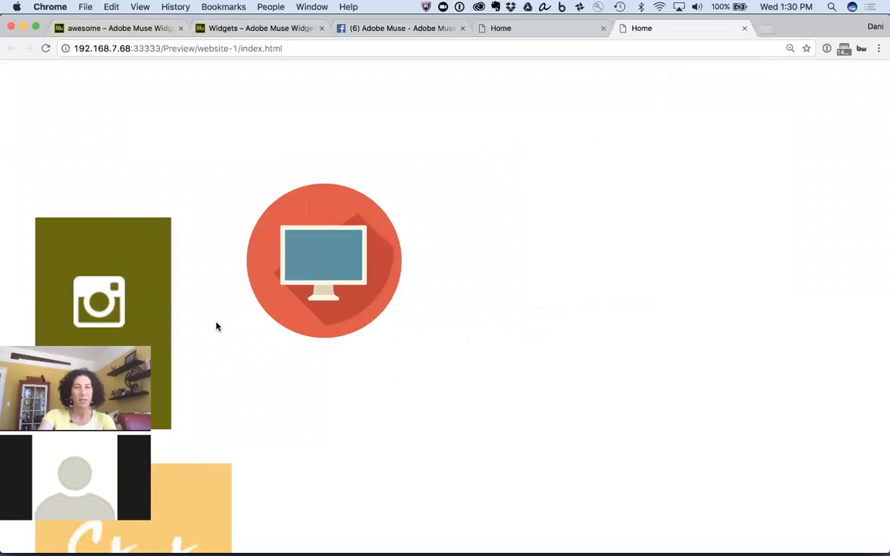
pyautogui.click(141, 7)
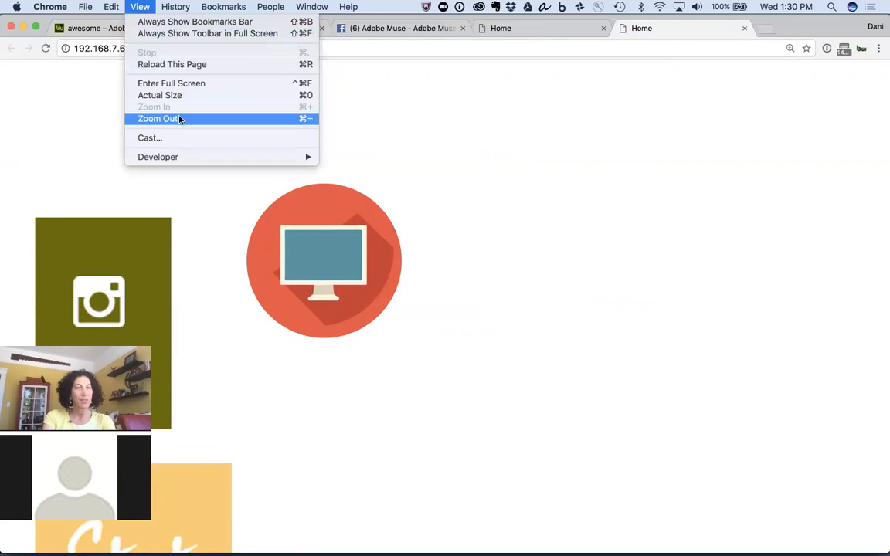
pyautogui.click(408, 201)
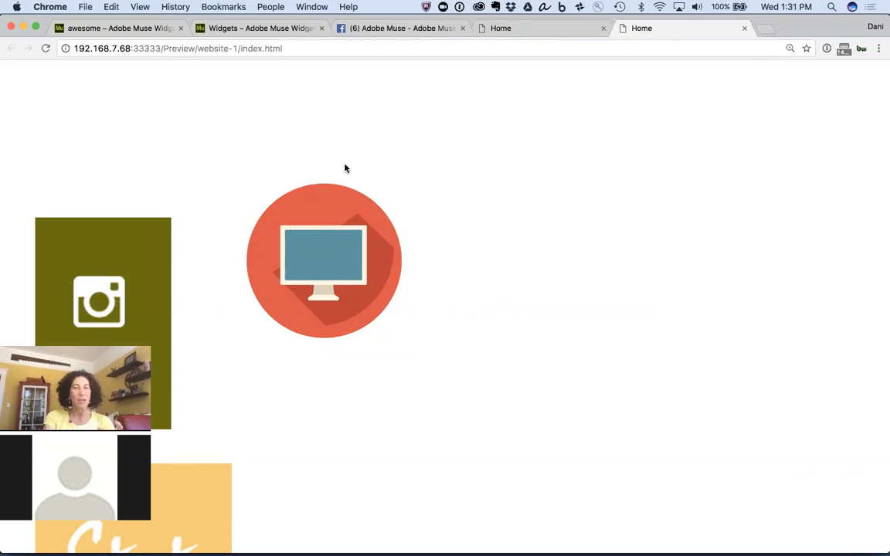
# Step: Switch back to Adobe Muse and move the desktop icon to X 262, Y 77
pyautogui.press('super+Tab')
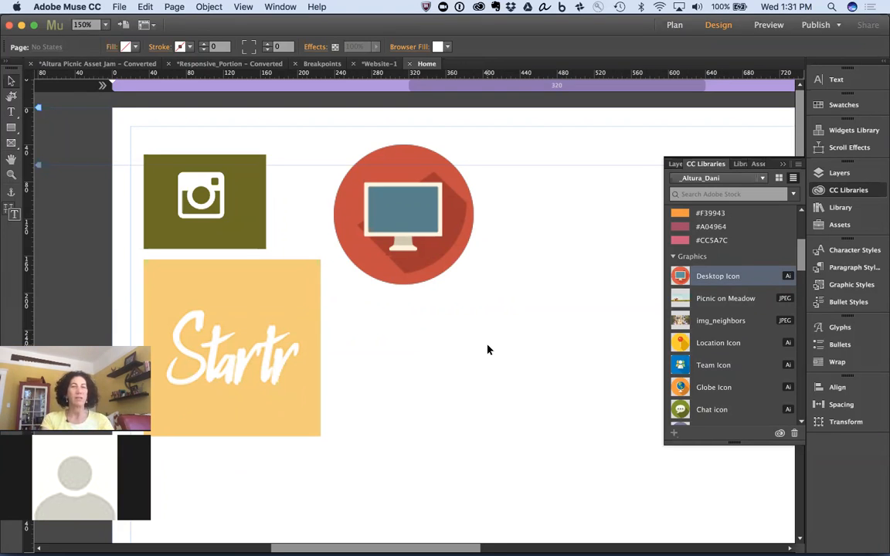
pyautogui.click(362, 192)
pyautogui.moveTo(450, 188); pyautogui.dragTo(397, 254)
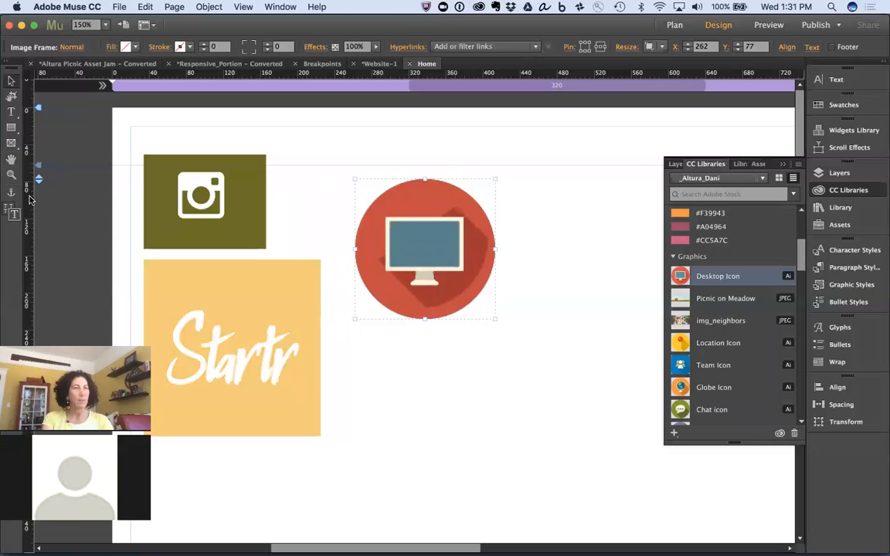
# Step: Crop the right and lower edges of the desktop icon with the Crop tool
pyautogui.click(11, 96)
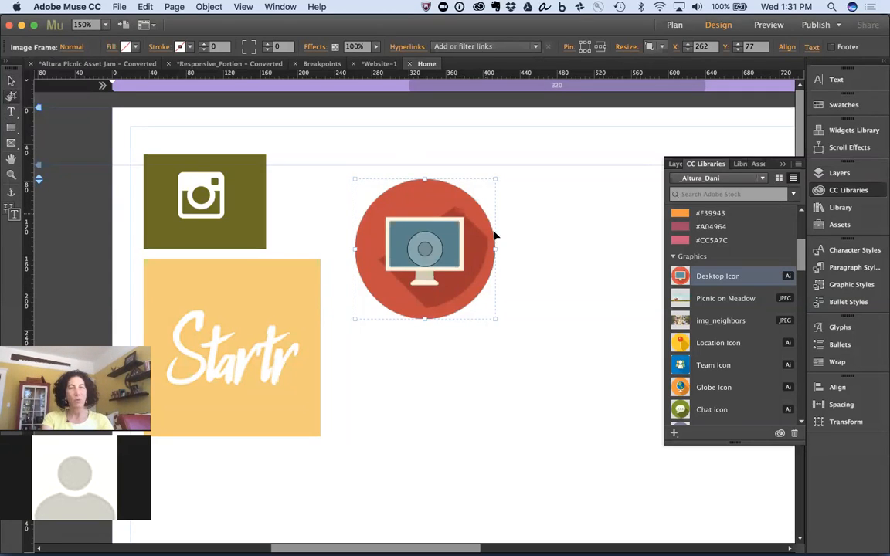
pyautogui.moveTo(493, 251); pyautogui.dragTo(470, 253)
pyautogui.moveTo(412, 318); pyautogui.dragTo(408, 292)
pyautogui.click(573, 290)
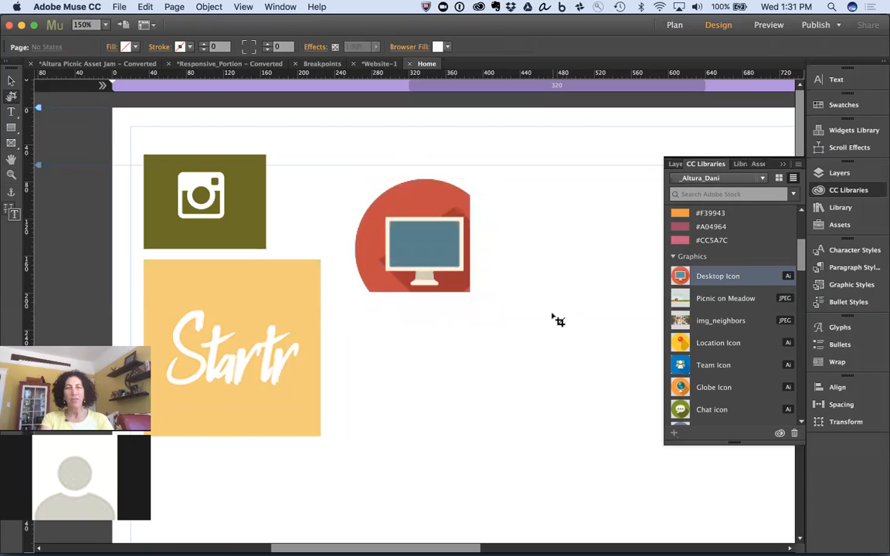
# Step: Move all objects on the page down together to Y 237
pyautogui.press('super+a')
pyautogui.moveTo(40, 156); pyautogui.dragTo(59, 339)
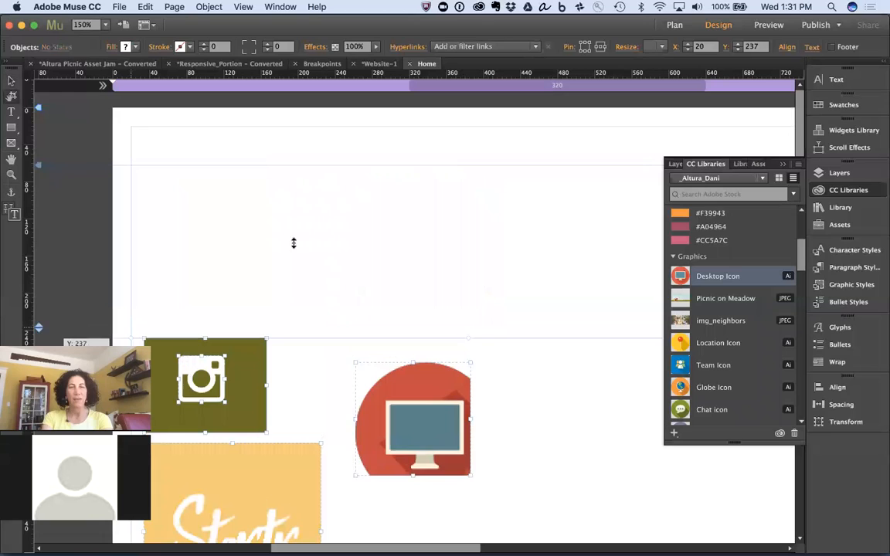
pyautogui.click(331, 245)
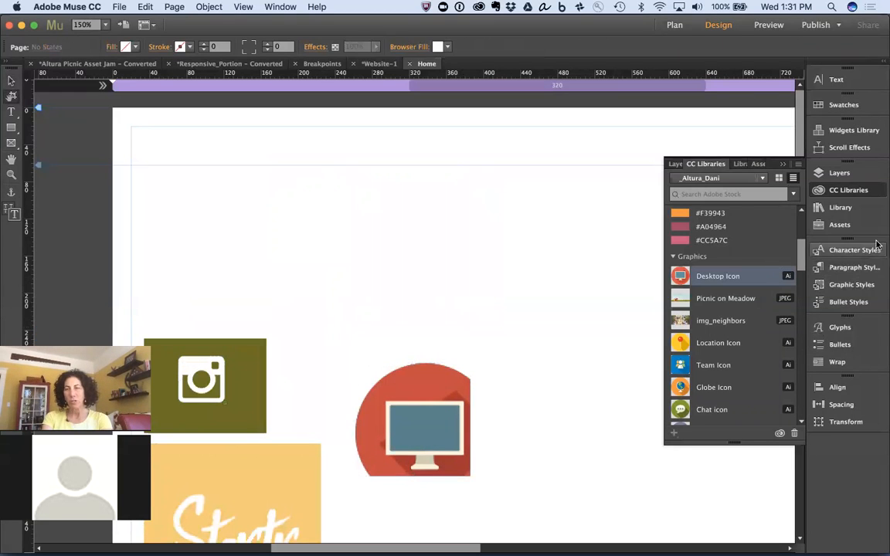
# Step: Add a Blank slideshow widget from the Widgets Library to the page at X 237, Y 96
pyautogui.click(850, 132)
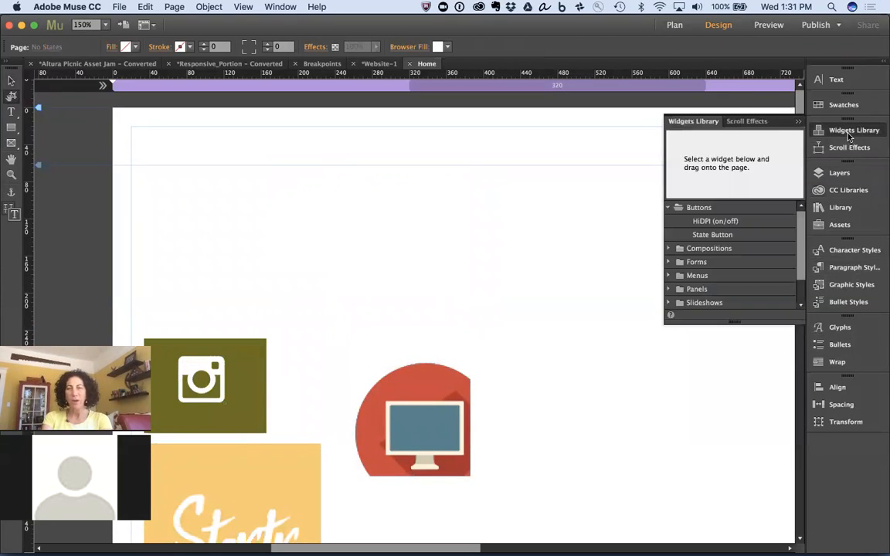
pyautogui.click(669, 303)
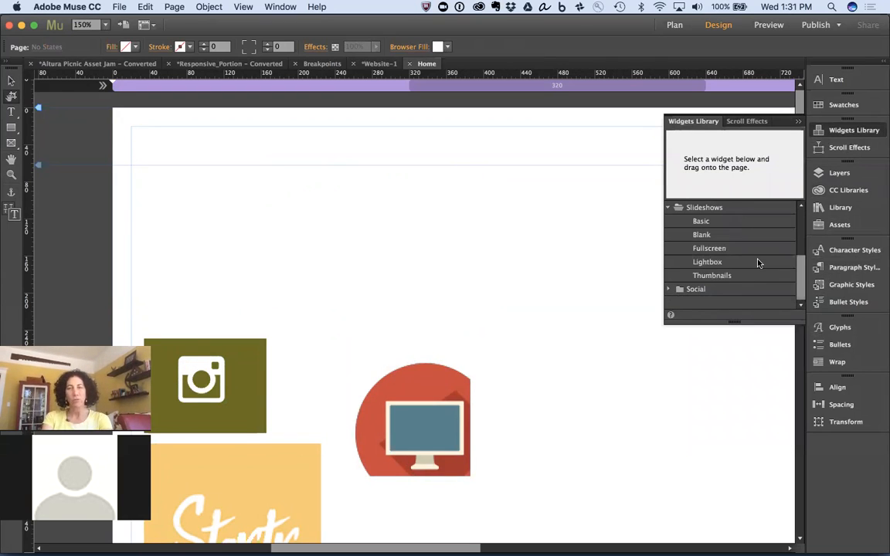
pyautogui.click(699, 236)
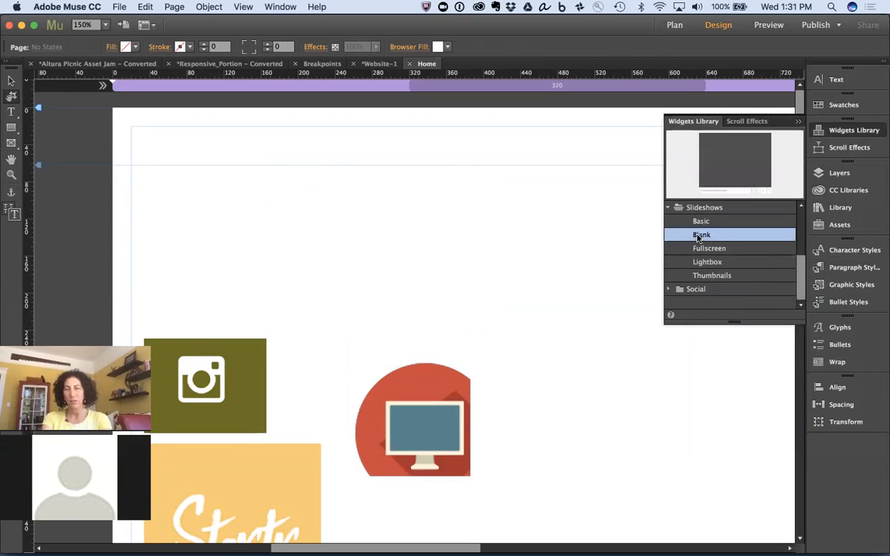
pyautogui.click(698, 222)
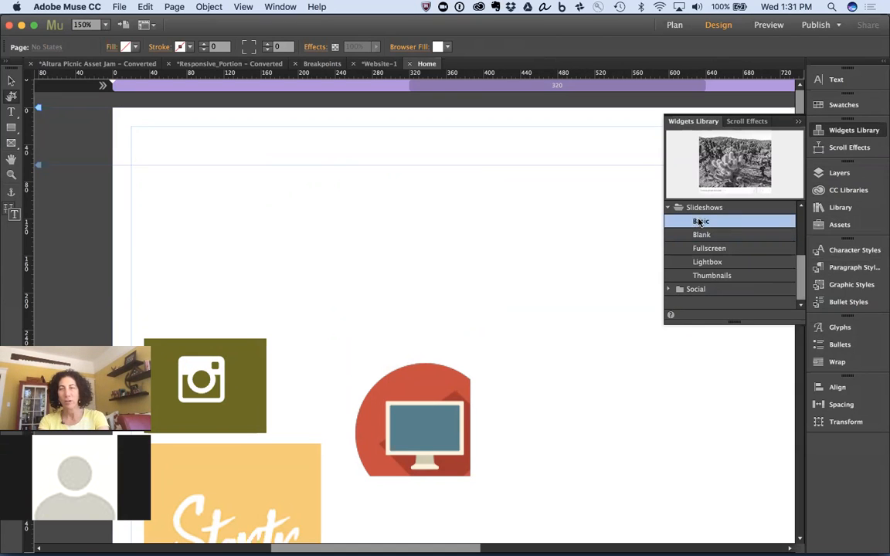
pyautogui.scroll(5, 708, 237)
pyautogui.scroll(-3, 711, 247)
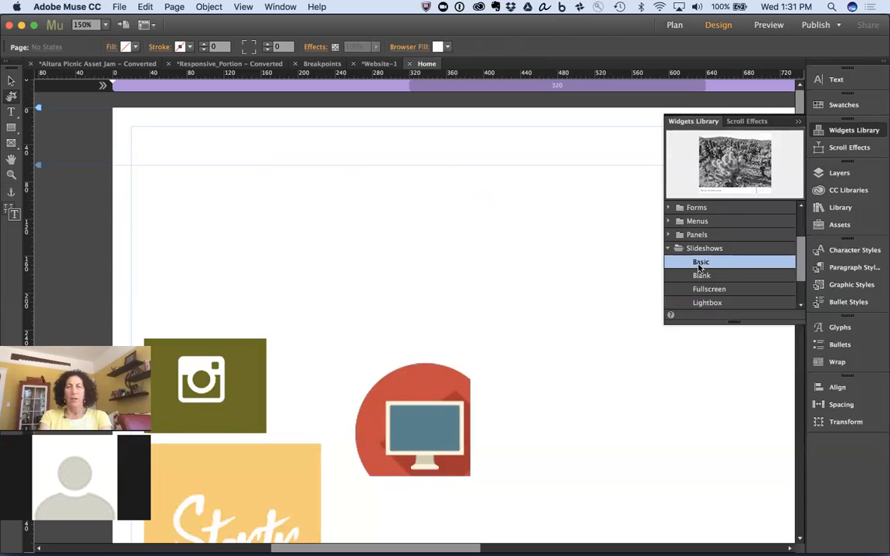
pyautogui.moveTo(700, 275); pyautogui.dragTo(338, 194)
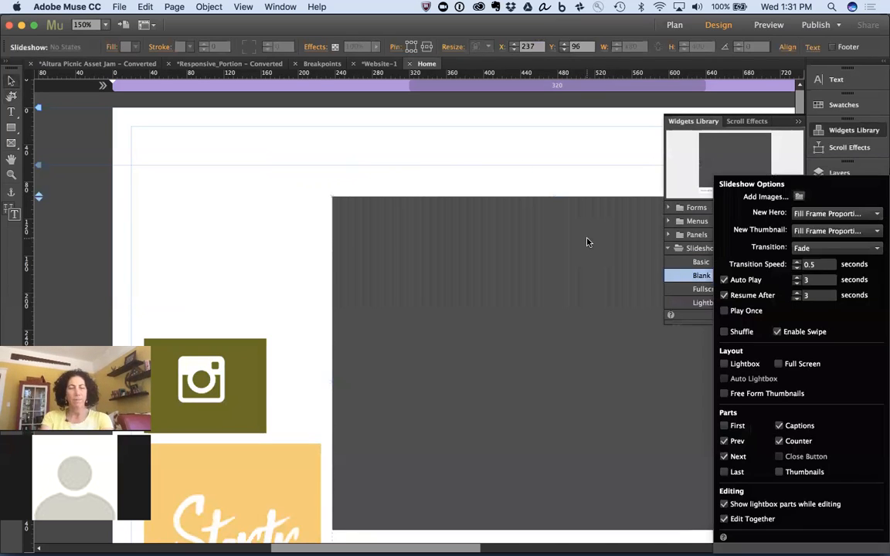
# Step: Display the _Altura_Dani CC Libraries graphics with the whole slideshow widget in view
pyautogui.press('super+minus')
pyautogui.press('super+minus')
pyautogui.press('super+minus')
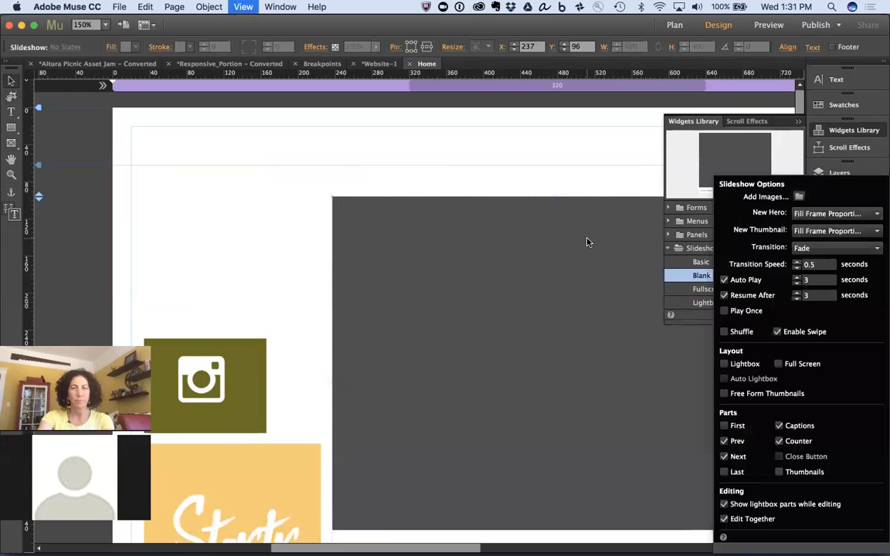
pyautogui.click(187, 216)
pyautogui.press('super+minus')
pyautogui.press('super+minus')
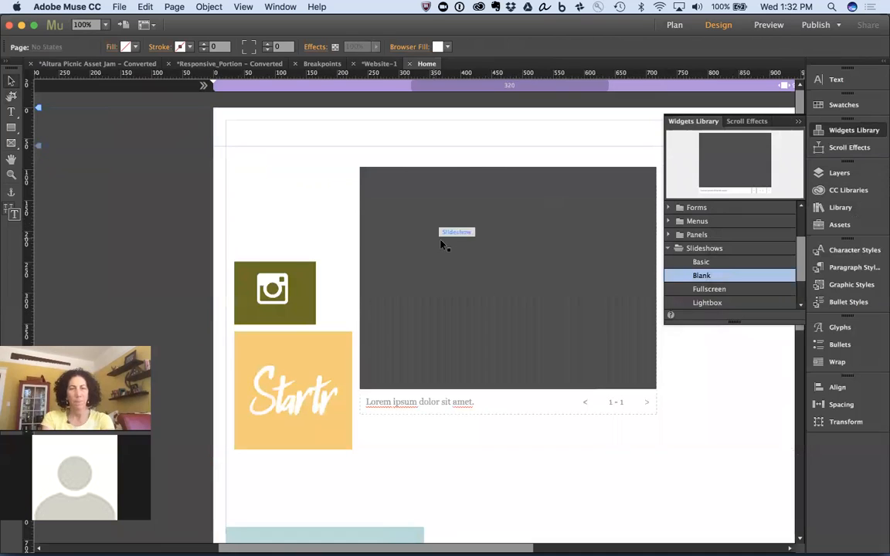
pyautogui.hscroll(5, 440, 240)
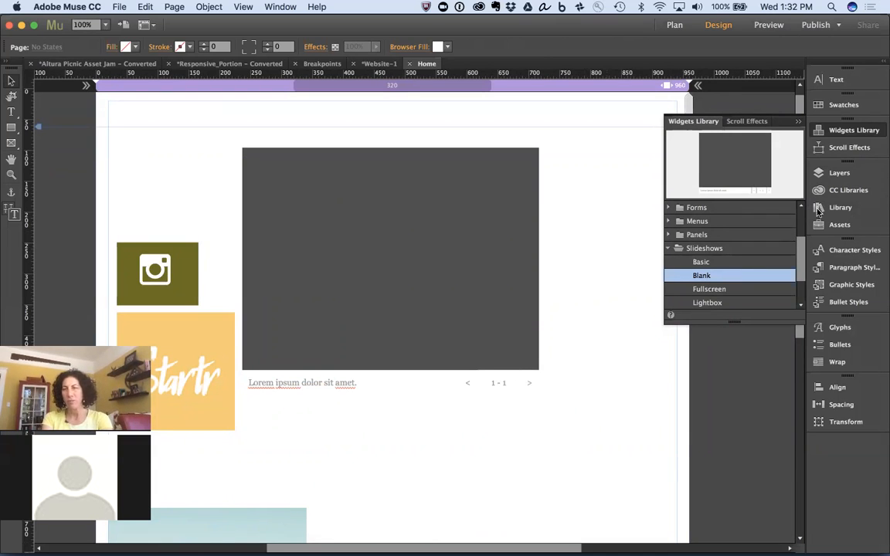
pyautogui.click(842, 191)
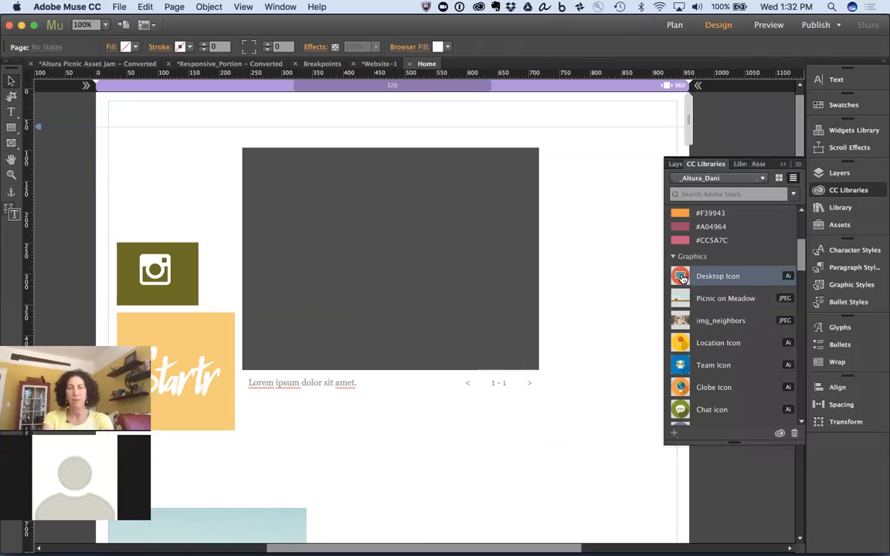
# Step: Turn on Thumbnails in the slideshow widget's options and review the New Hero fitting choices
pyautogui.click(461, 208)
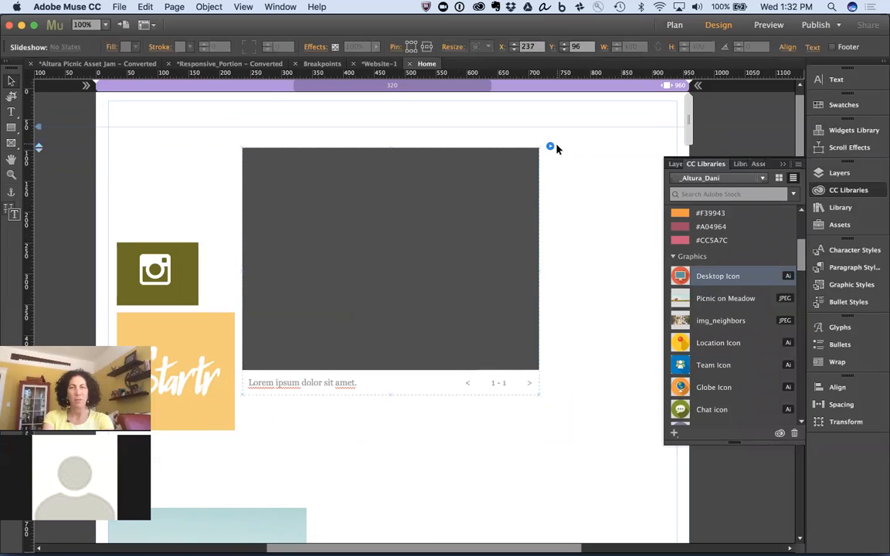
pyautogui.click(550, 147)
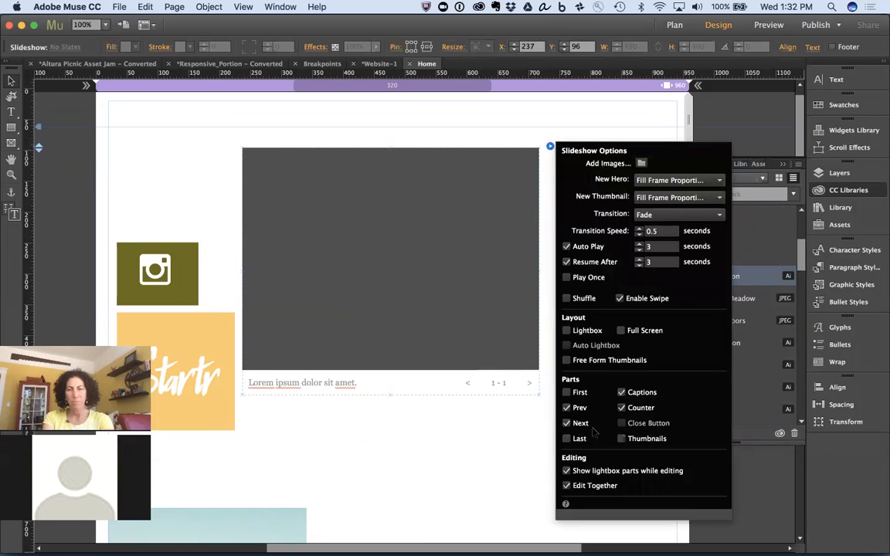
pyautogui.click(621, 438)
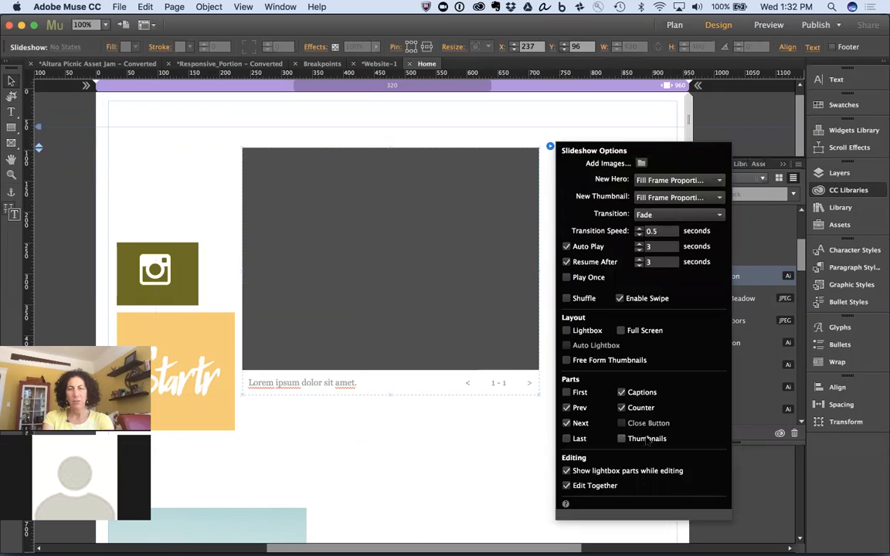
pyautogui.click(654, 181)
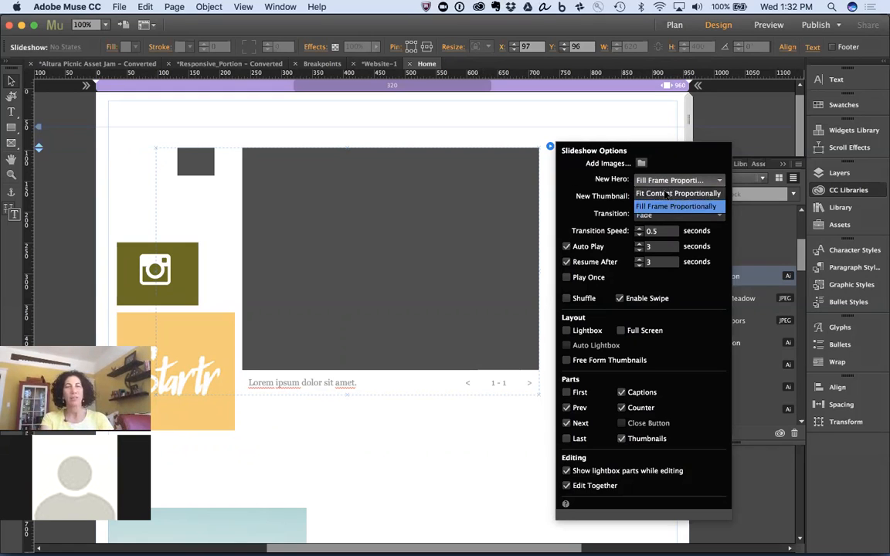
pyautogui.click(597, 124)
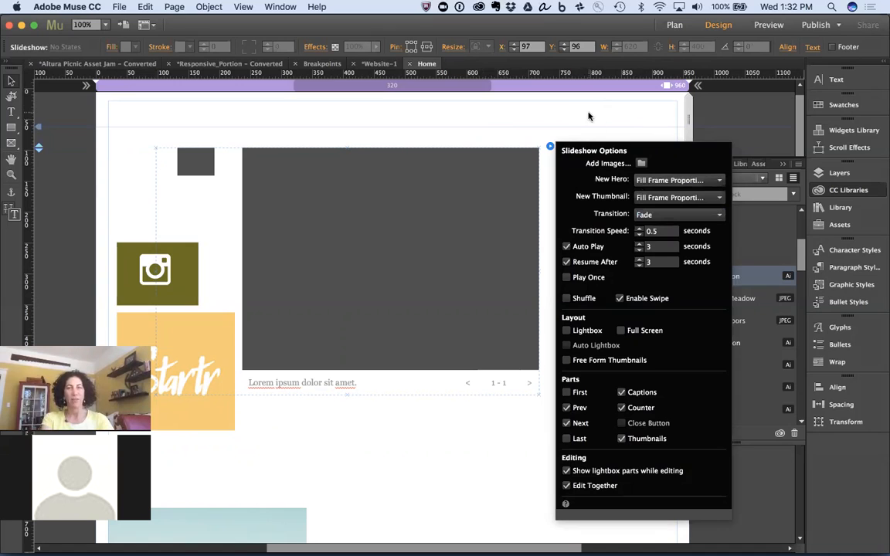
# Step: Add the Desktop Icon and Location Icon graphics from the CC Library to the slideshow as slides
pyautogui.click(529, 99)
pyautogui.moveTo(700, 285); pyautogui.dragTo(303, 188)
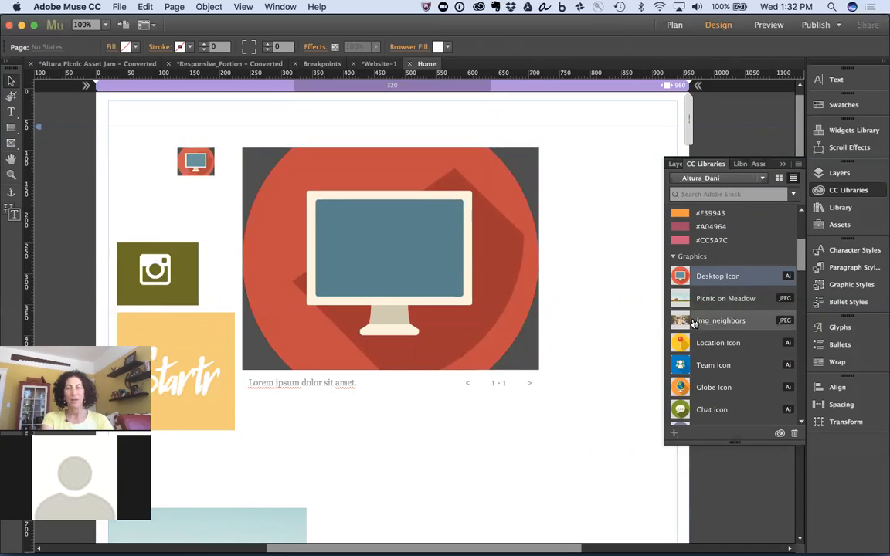
pyautogui.moveTo(681, 345); pyautogui.dragTo(363, 233)
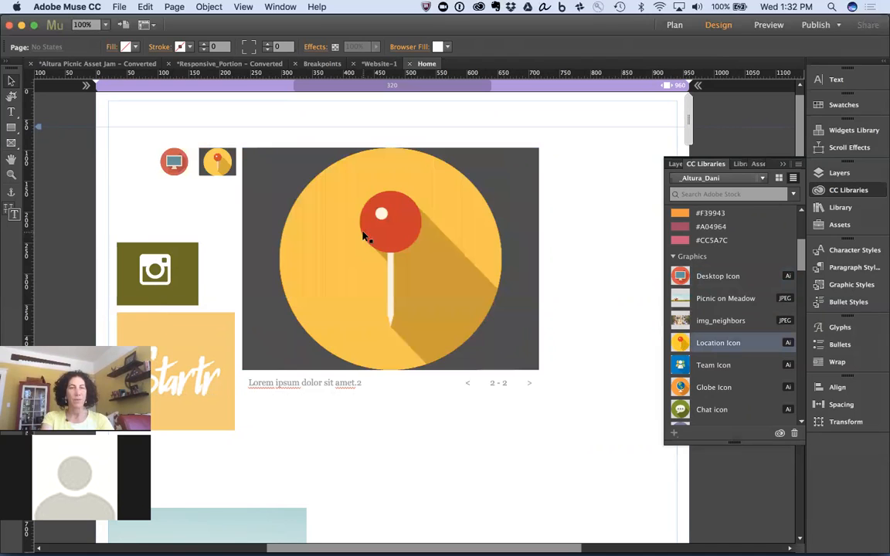
# Step: Show the desktop icon slide through its thumbnail and inspect the hero image
pyautogui.click(175, 161)
pyautogui.click(175, 162)
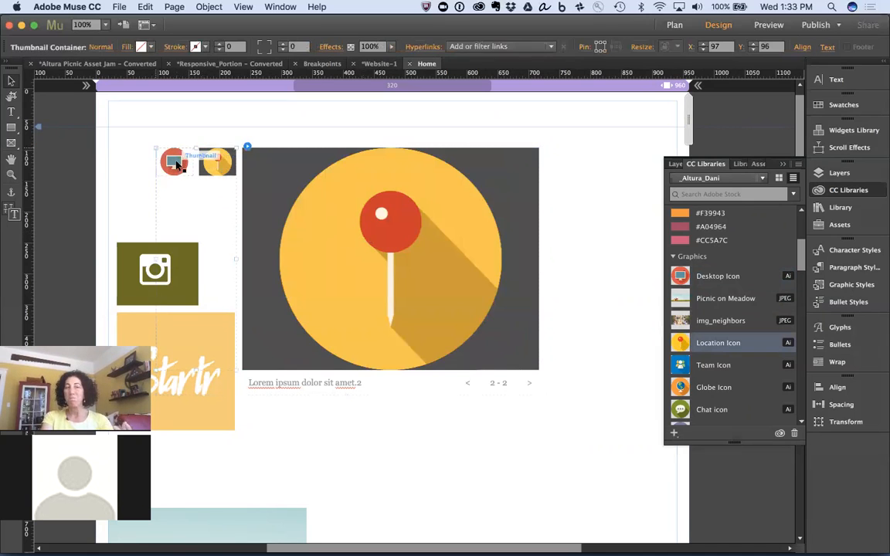
pyautogui.click(175, 161)
pyautogui.click(177, 163)
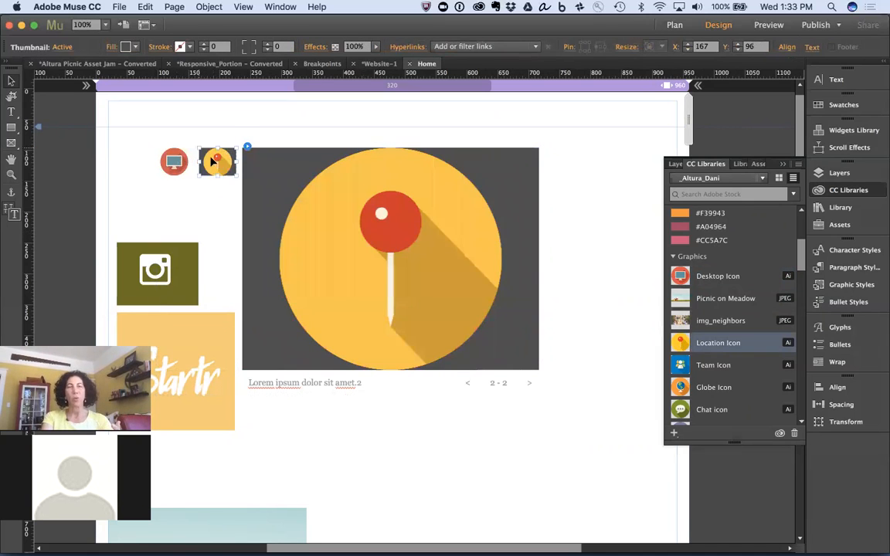
pyautogui.click(177, 163)
pyautogui.click(442, 267)
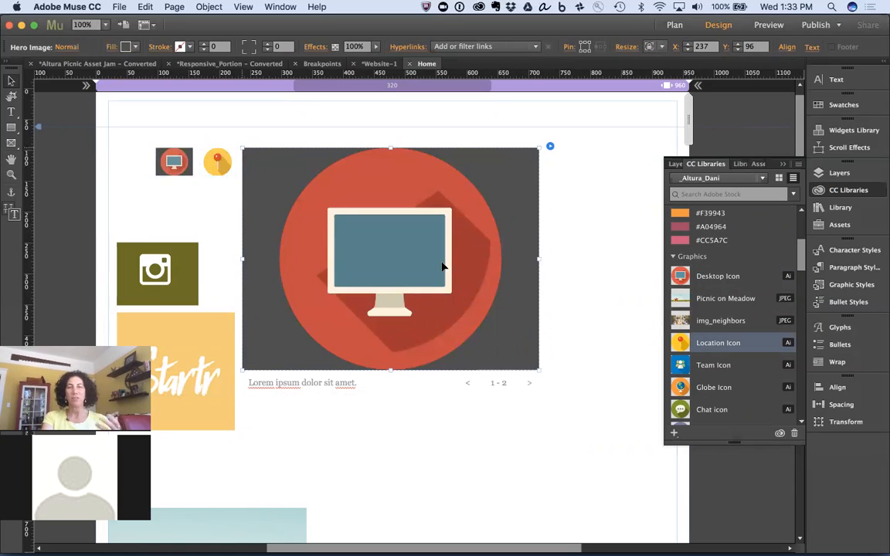
pyautogui.click(590, 257)
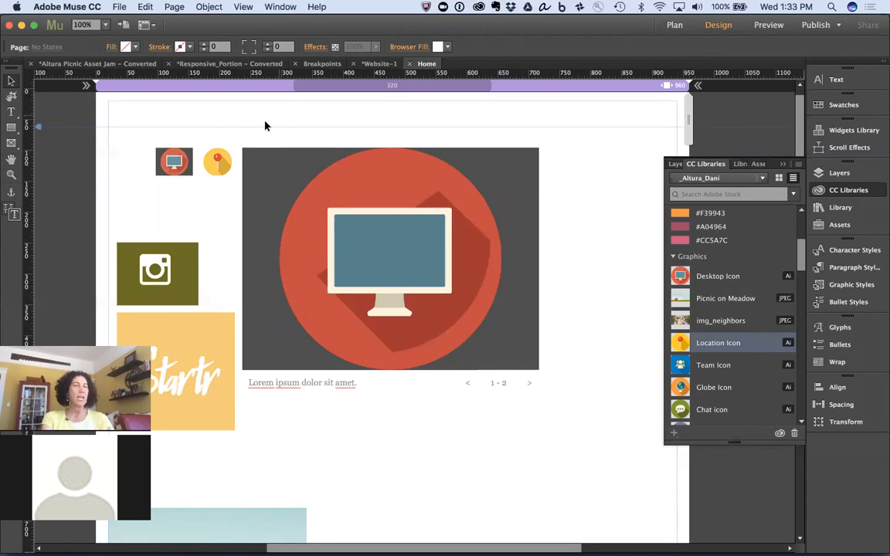
# Step: Check the site's Resolution setting in Site Properties and cancel without changes
pyautogui.click(112, 7)
pyautogui.click(147, 173)
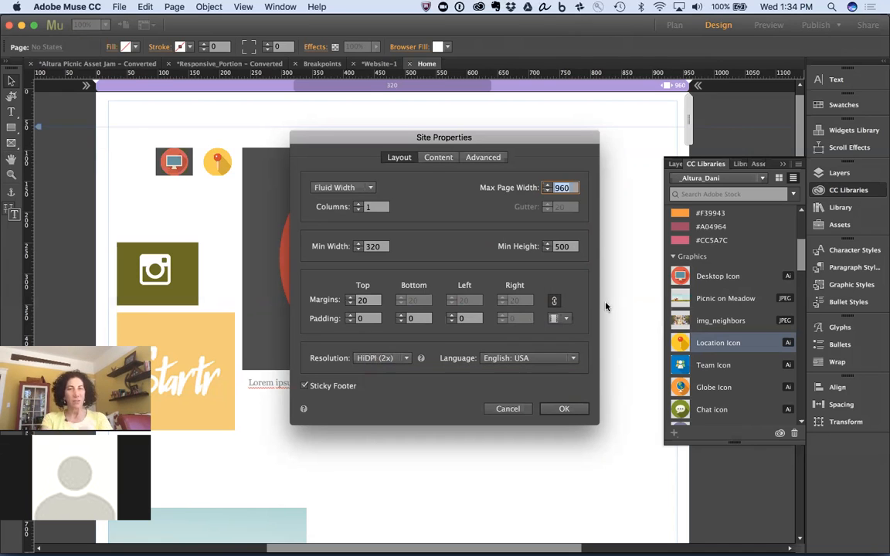
pyautogui.click(510, 409)
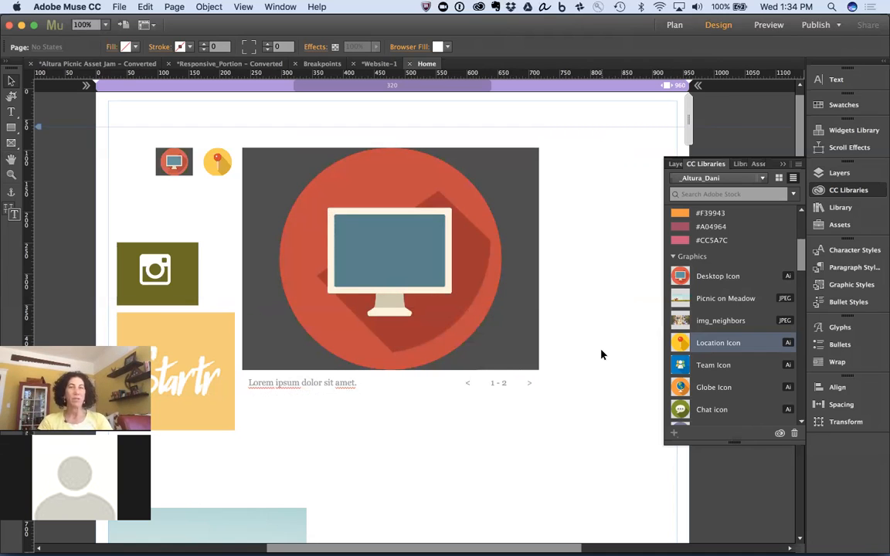
# Step: Review the site's asset list and inspect the two picnic images on the page against their entries
pyautogui.click(838, 225)
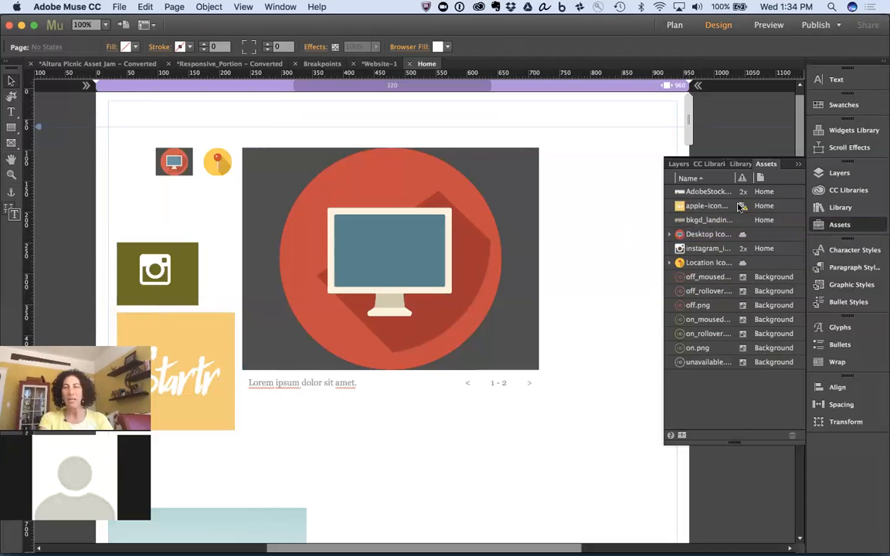
pyautogui.moveTo(744, 234)
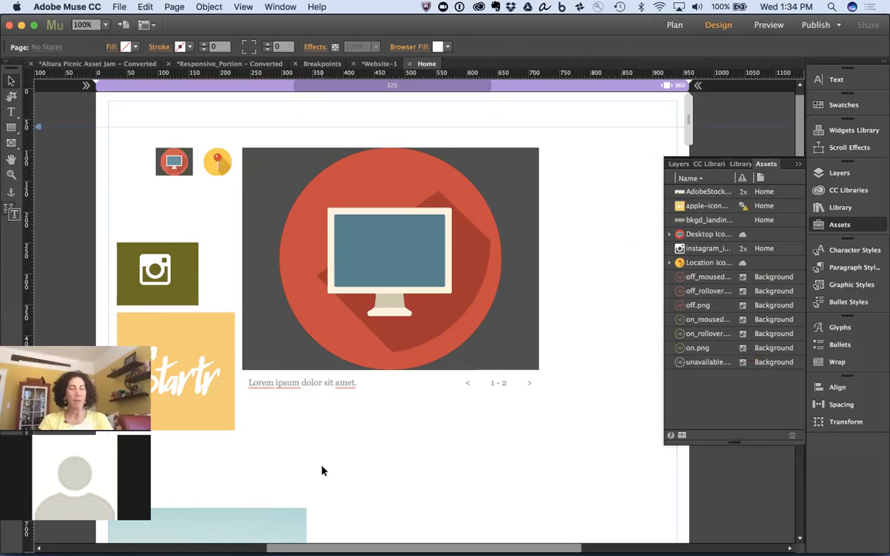
pyautogui.press('super+minus')
pyautogui.press('super+minus')
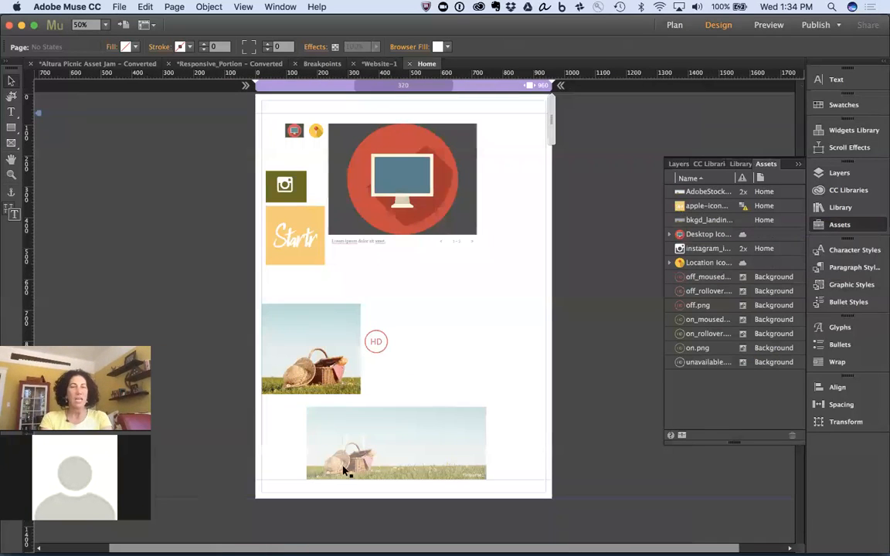
pyautogui.click(369, 455)
pyautogui.click(330, 371)
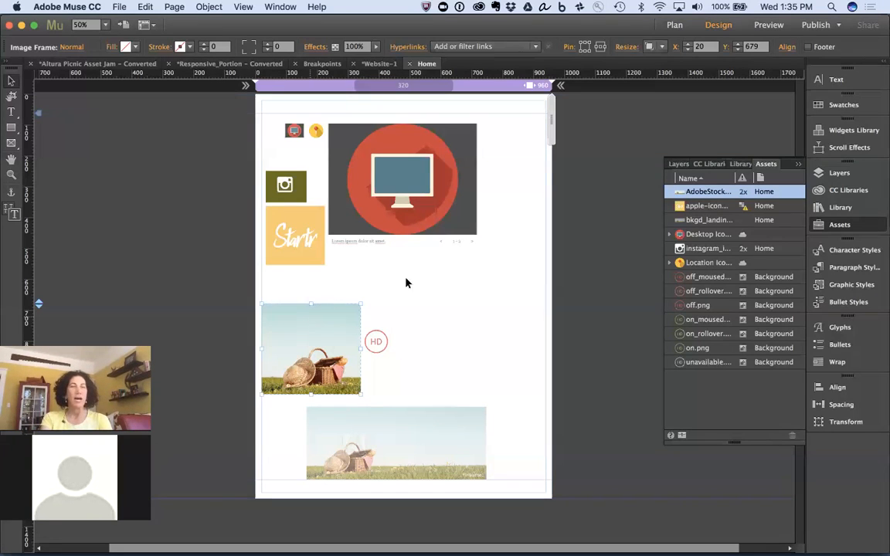
pyautogui.click(443, 294)
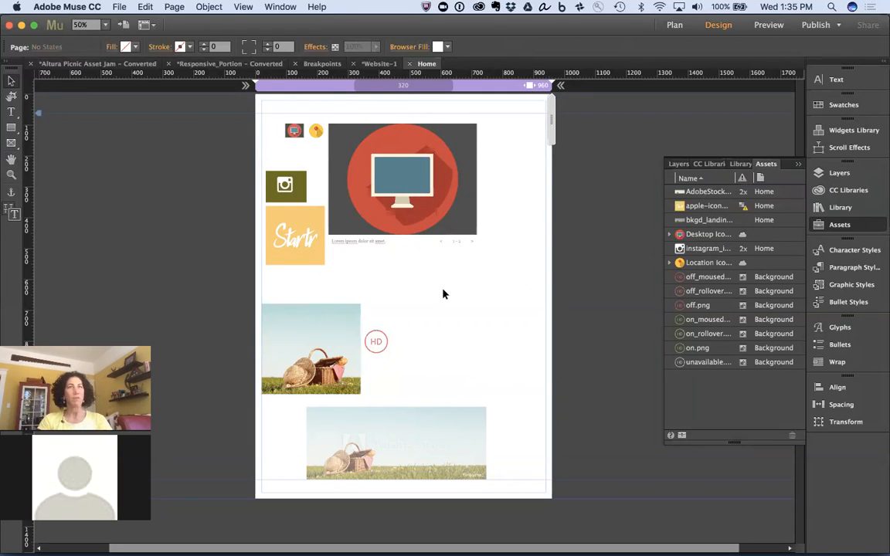
# Step: Copy the upper picnic image and create a new Fluid Width site, 960 wide at Standard resolution, opened on its Home page
pyautogui.click(274, 314)
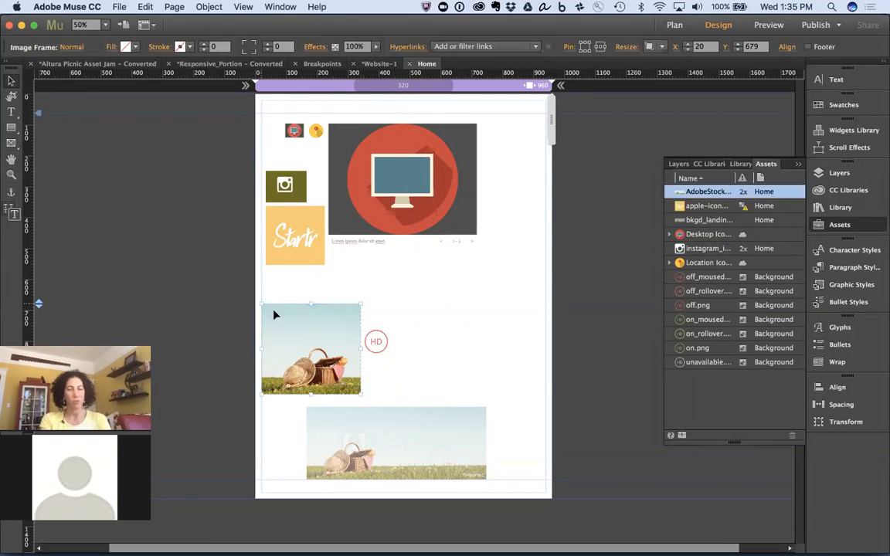
pyautogui.press('super+n')
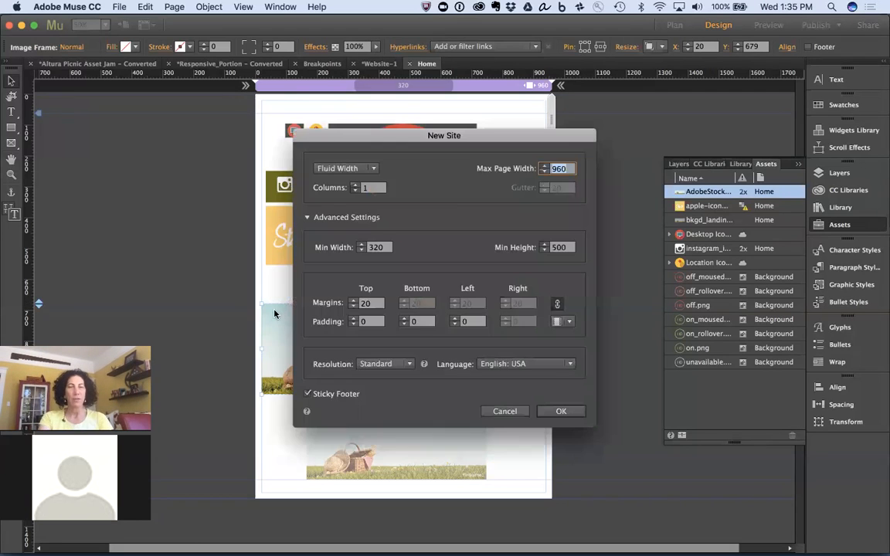
pyautogui.press('Return')
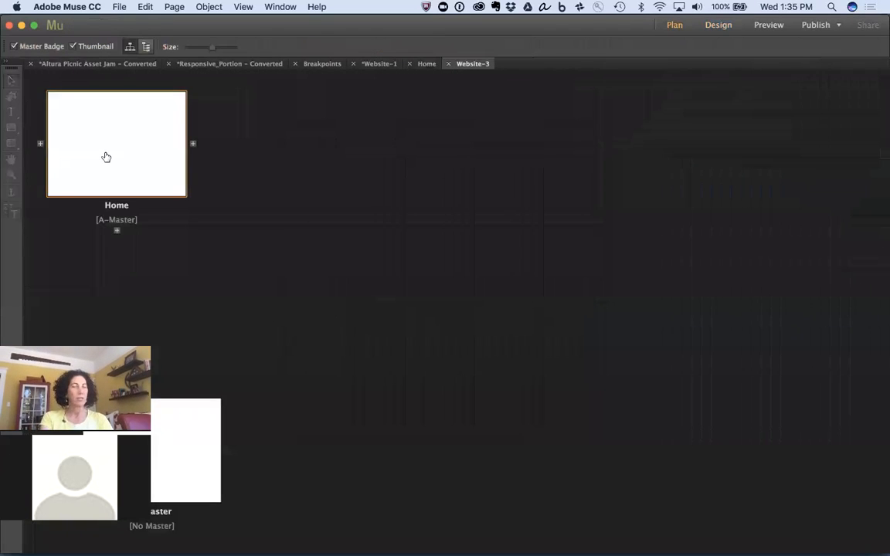
pyautogui.doubleClick(105, 156)
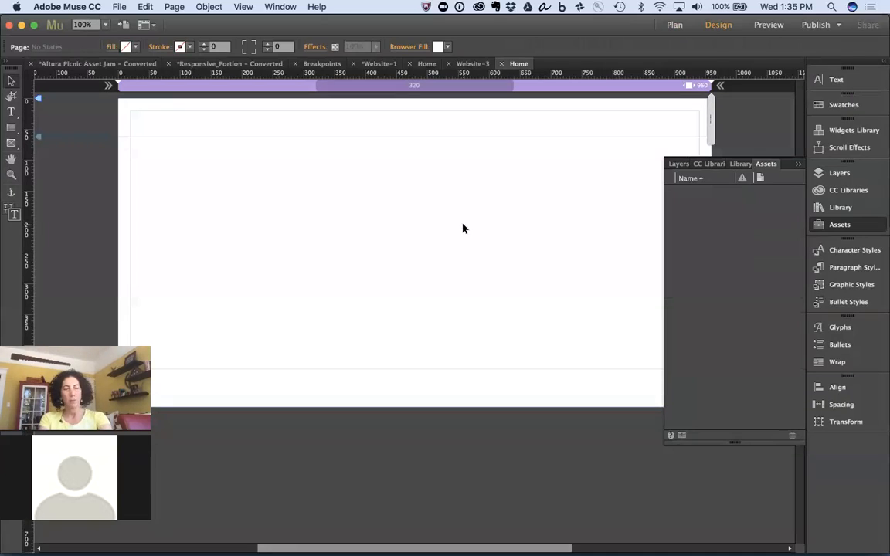
# Step: Paste the picnic image onto the new Home page and move it to X 103, Y 86
pyautogui.press('super+v')
pyautogui.moveTo(403, 271); pyautogui.dragTo(269, 201)
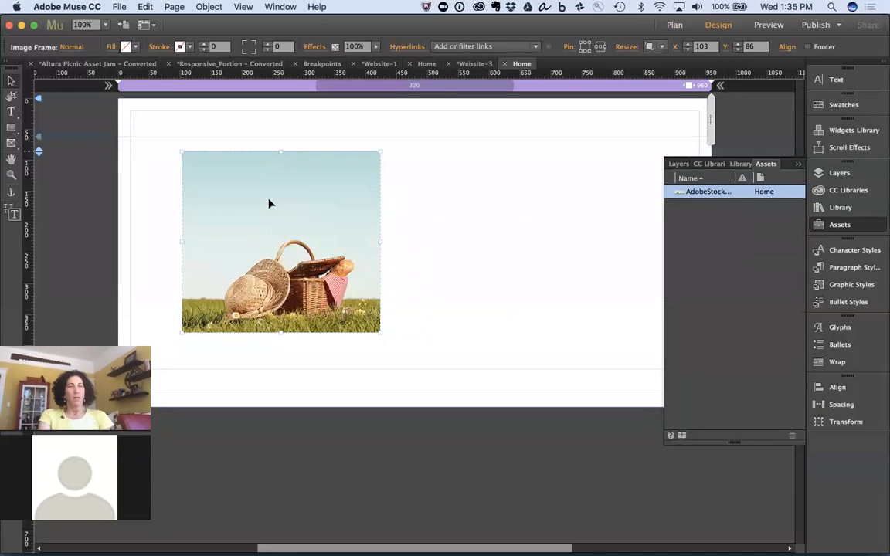
pyautogui.click(470, 232)
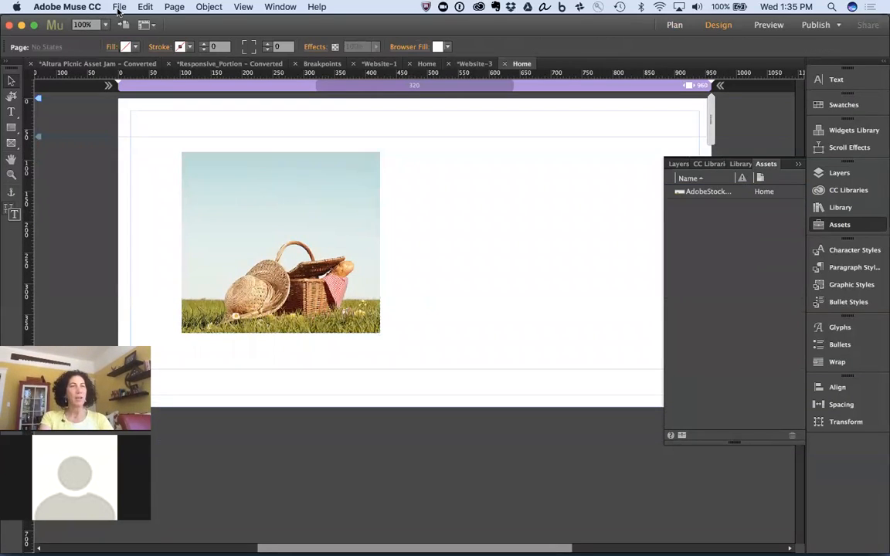
# Step: Bring up the file commands for the new site
pyautogui.click(119, 7)
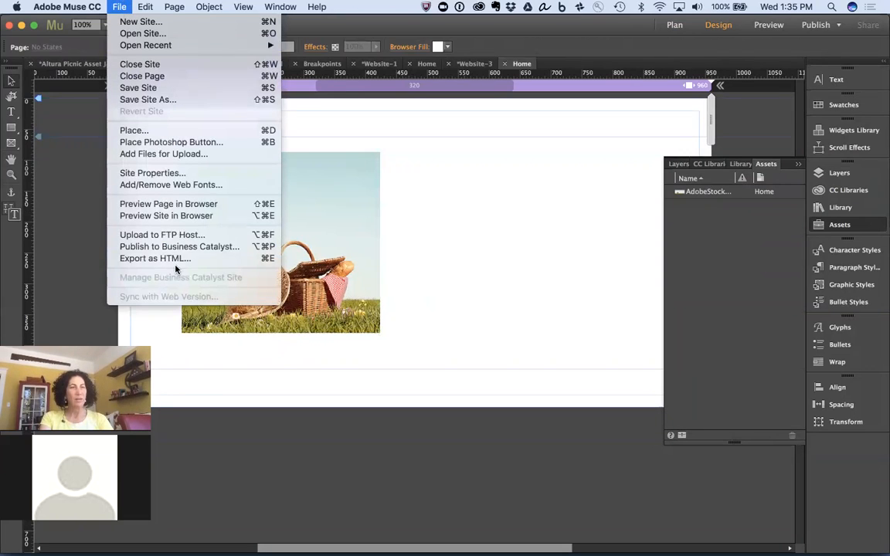
# Step: Preview the site in the browser and open the previewed page's source code
pyautogui.click(168, 215)
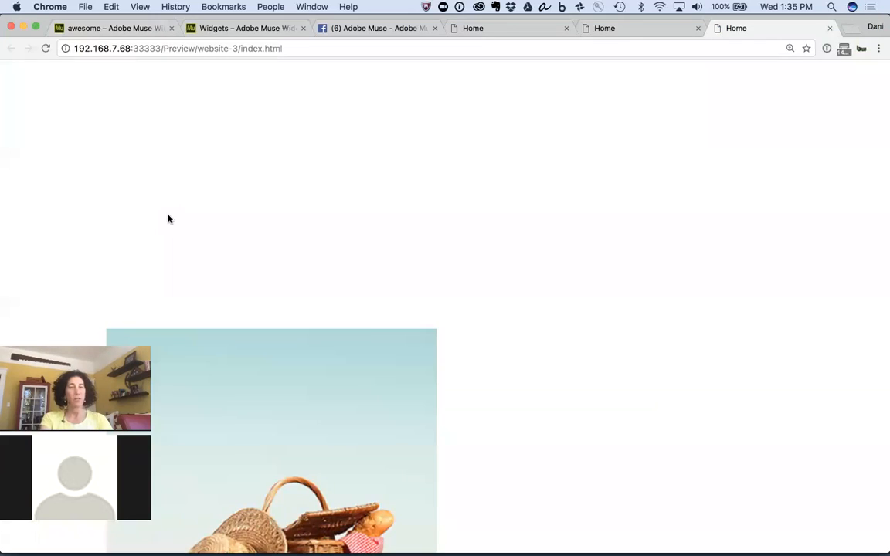
pyautogui.scroll(-5, 561, 409)
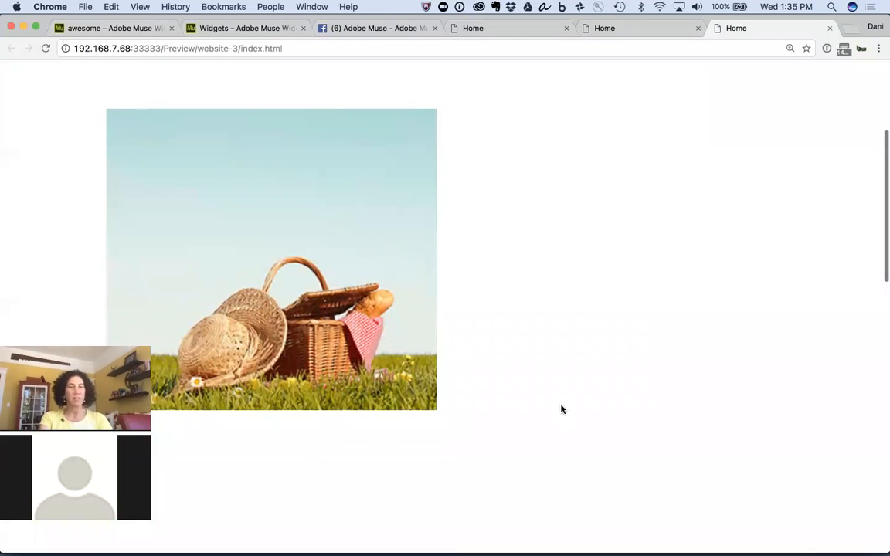
pyautogui.rightClick(485, 109)
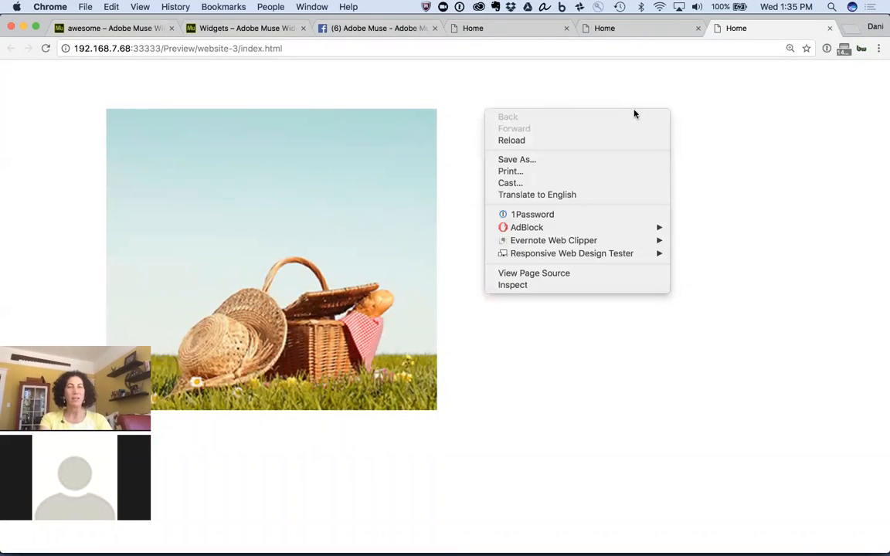
pyautogui.click(641, 275)
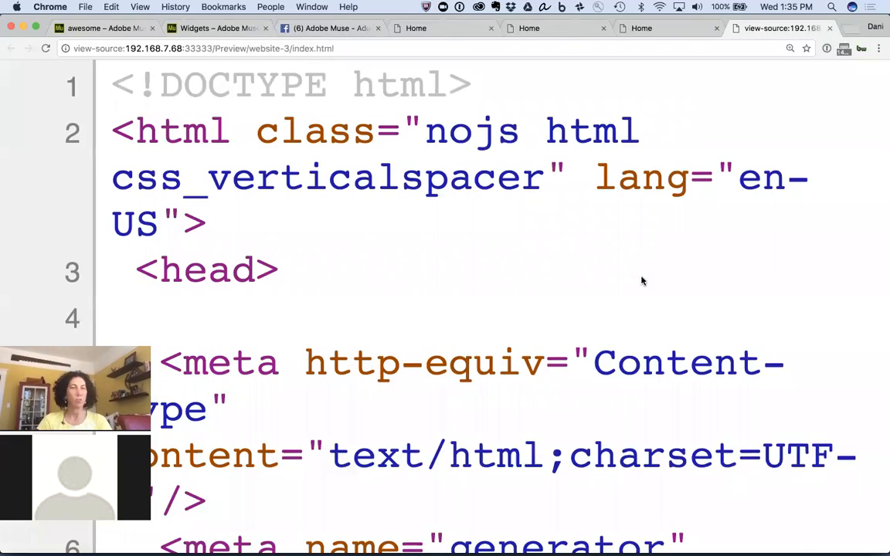
# Step: Reduce the source code's zoom to 125% and examine the picnic image's file reference in the page body
pyautogui.press('super+minus')
pyautogui.press('super+minus')
pyautogui.press('super+minus')
pyautogui.press('super+minus')
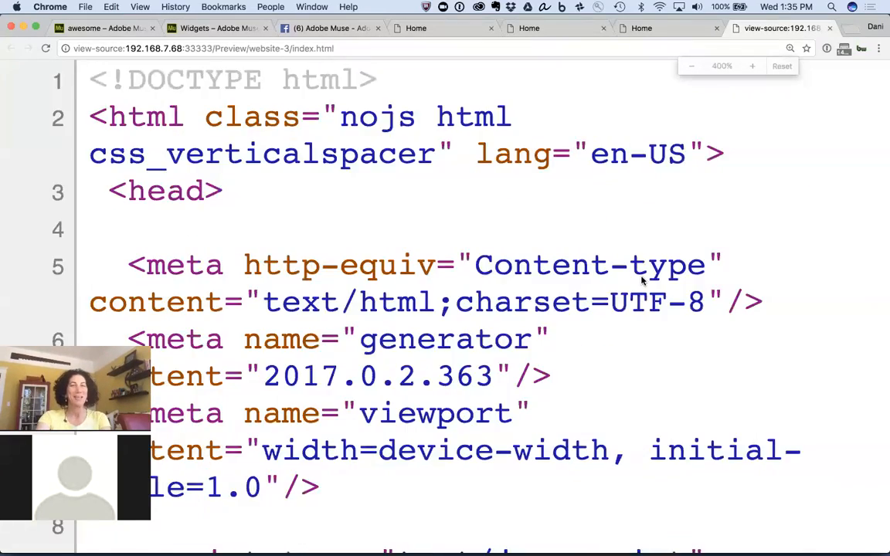
pyautogui.press('super+minus')
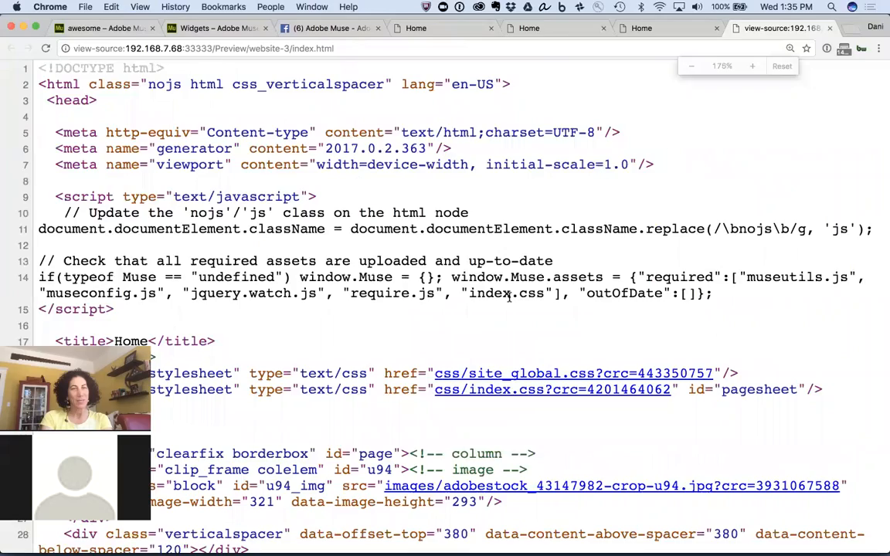
pyautogui.scroll(-3, 510, 299)
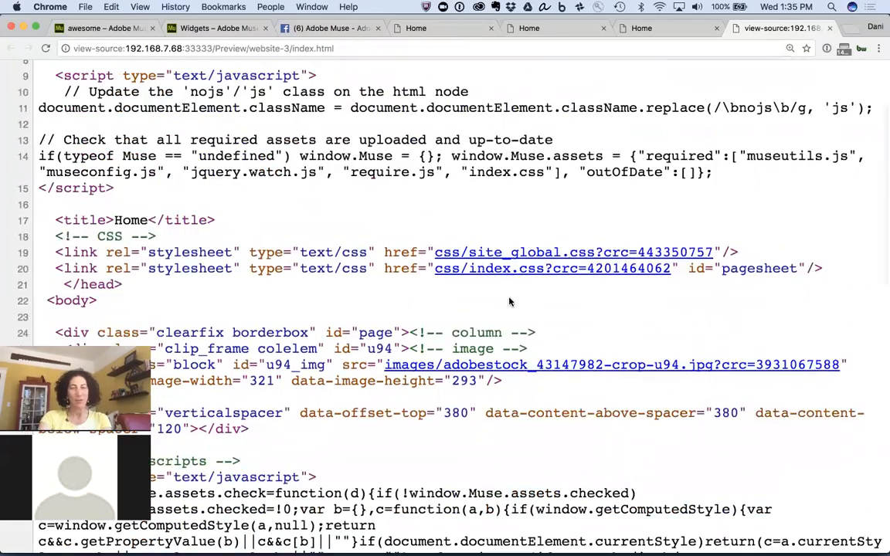
pyautogui.press('super+minus')
pyautogui.press('super+minus')
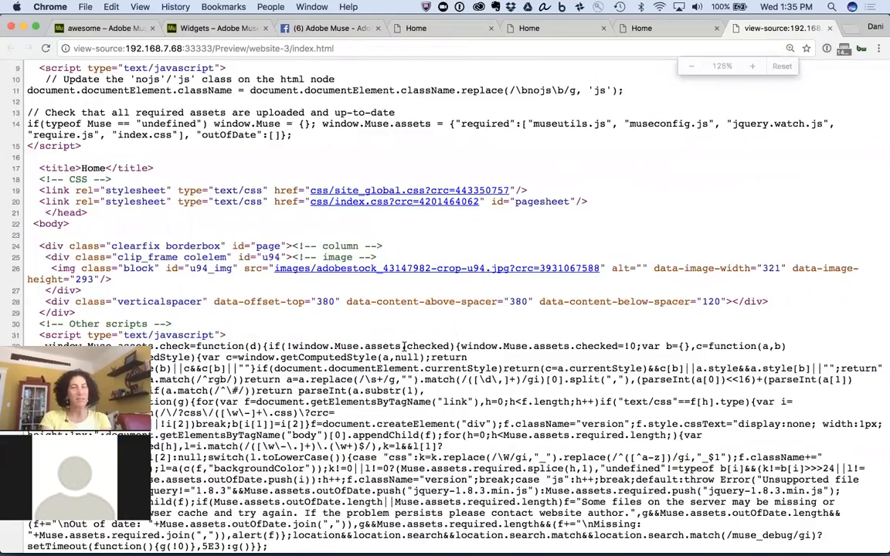
pyautogui.scroll(-1, 404, 345)
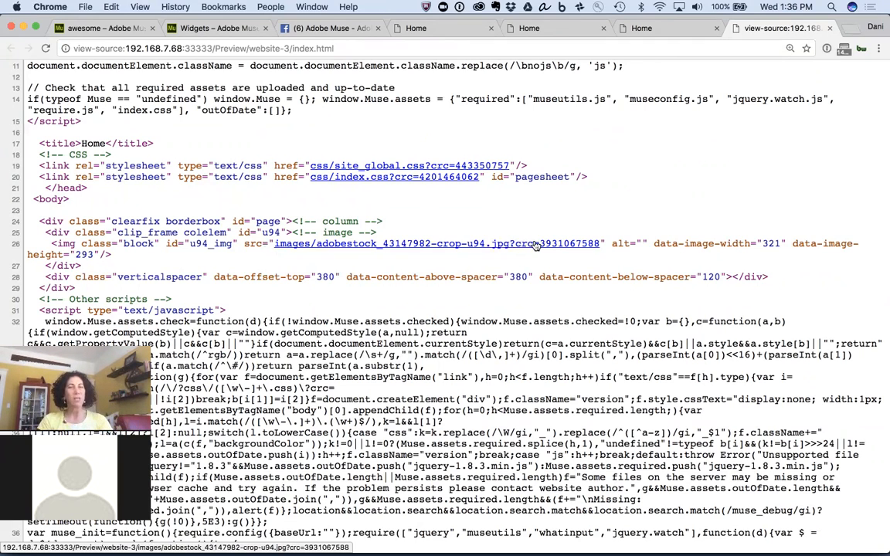
# Step: Switch back to Adobe Muse, move the picnic image to X 32, Y 62 and scale it down to about half size
pyautogui.press('super+Tab')
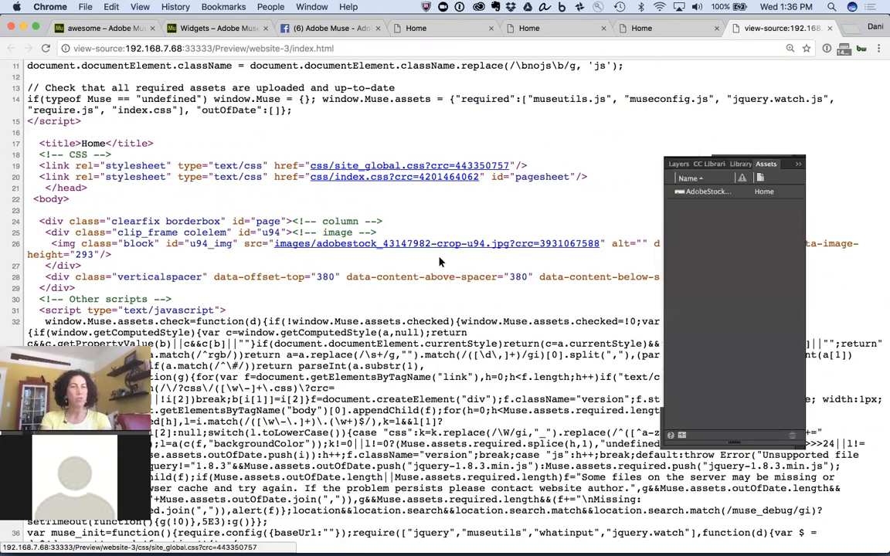
pyautogui.click(269, 198)
pyautogui.moveTo(268, 198); pyautogui.dragTo(225, 182)
pyautogui.moveTo(336, 317); pyautogui.dragTo(236, 225)
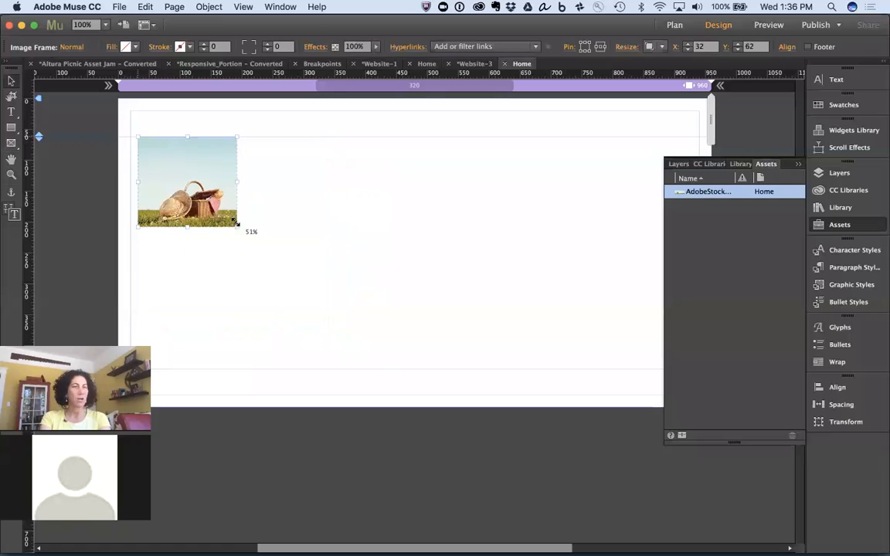
# Step: Duplicate the picnic image to X 226, Y 62 and scale the copy down to about 59 × 54 px
pyautogui.moveTo(201, 183); pyautogui.dragTo(271, 152)
pyautogui.click(399, 197)
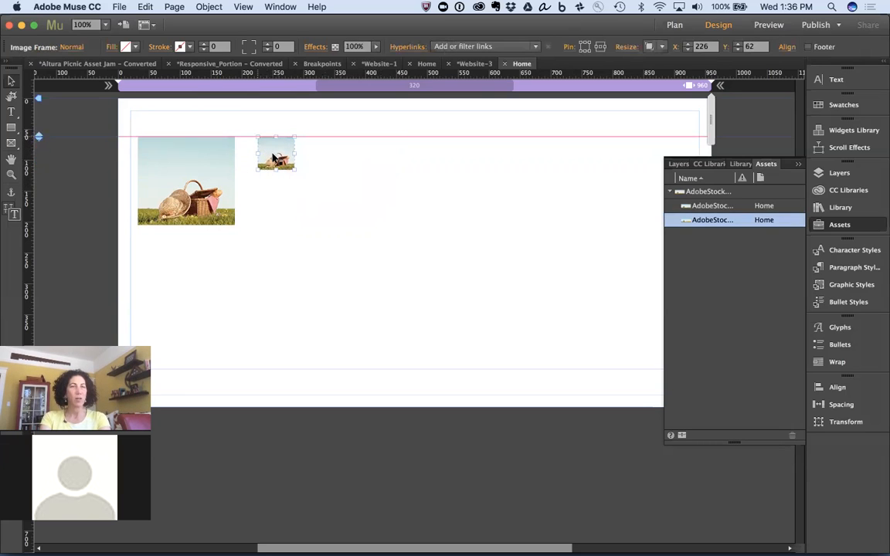
# Step: Duplicate the larger picnic image to X 331, Y 62 and crop the copy's width to about 79 px
pyautogui.click(207, 169)
pyautogui.hscroll(-5, 206, 167)
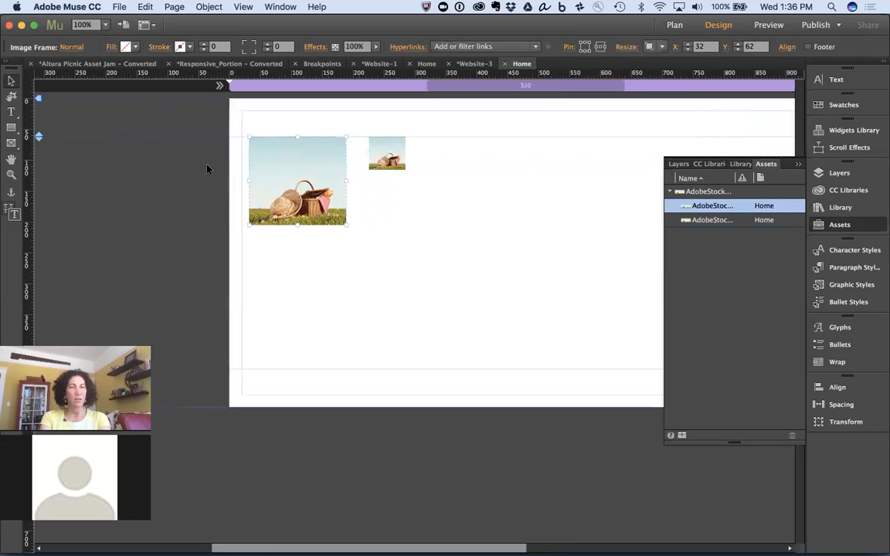
pyautogui.hscroll(5, 206, 167)
pyautogui.moveTo(188, 175); pyautogui.dragTo(374, 180)
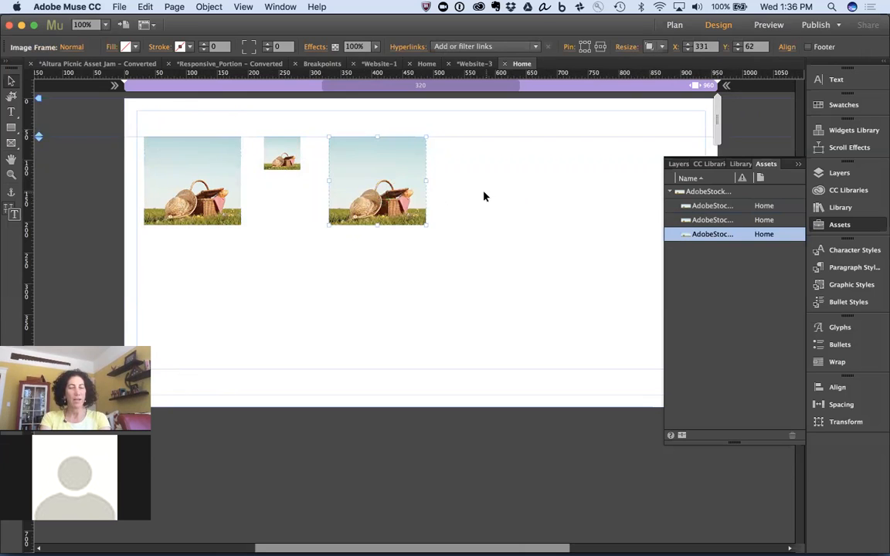
pyautogui.moveTo(413, 182); pyautogui.dragTo(378, 182)
pyautogui.click(439, 205)
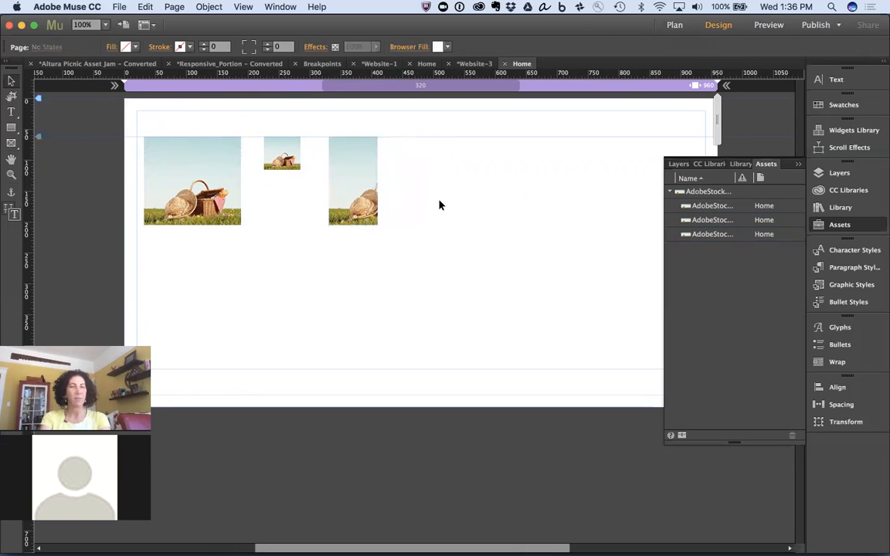
# Step: Give the original picnic image the hyperlink tooltip "regular"
pyautogui.click(193, 165)
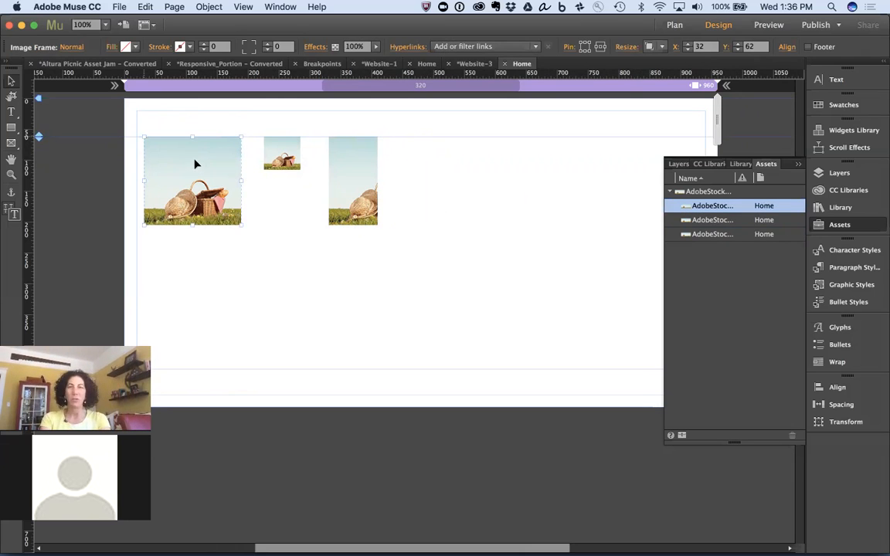
pyautogui.click(417, 49)
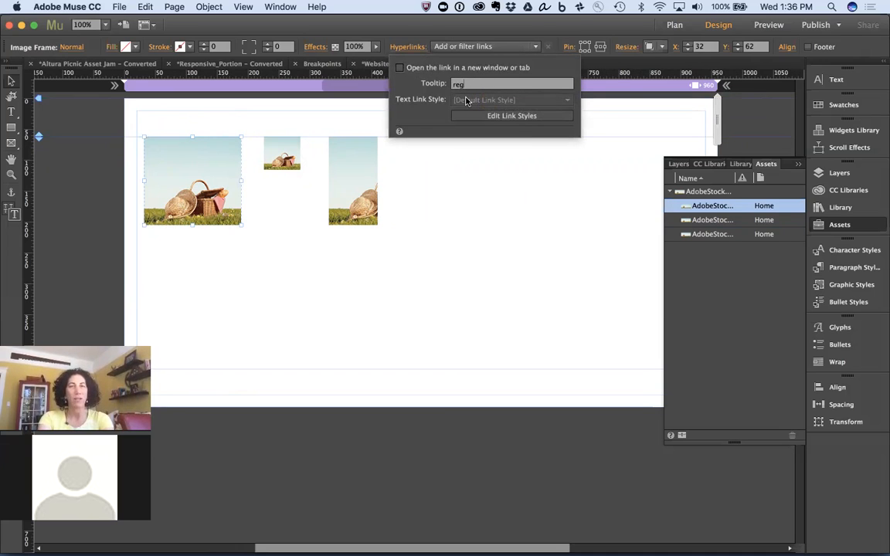
pyautogui.write('regu')
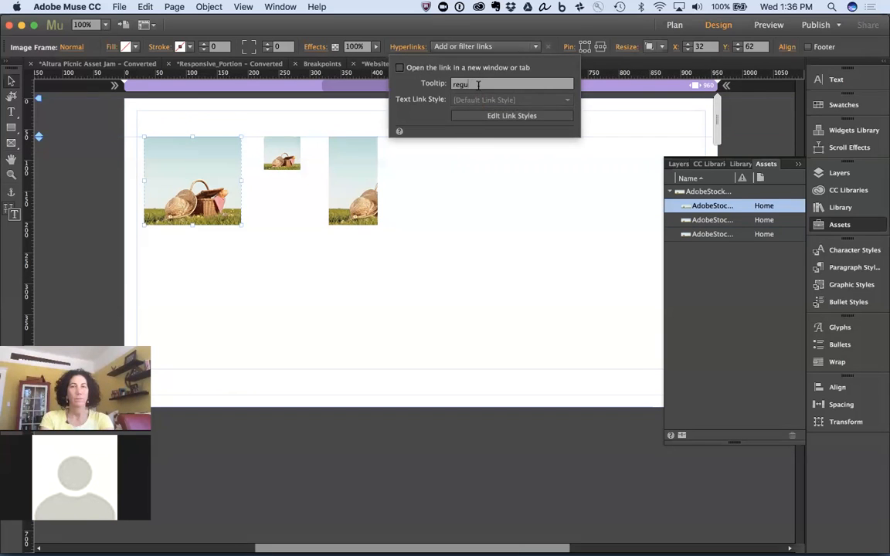
pyautogui.write('lar')
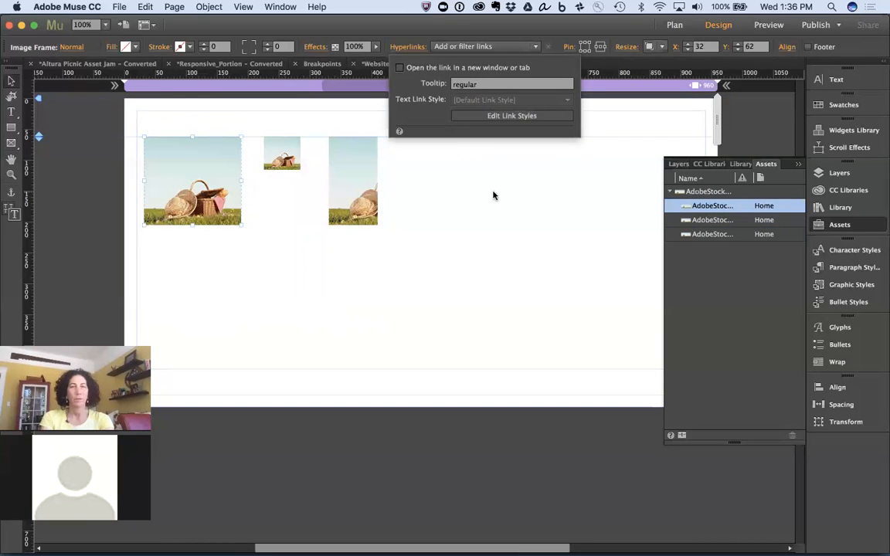
# Step: Give the small scaled-down image copy the hyperlink tooltip "scaled"
pyautogui.click(293, 145)
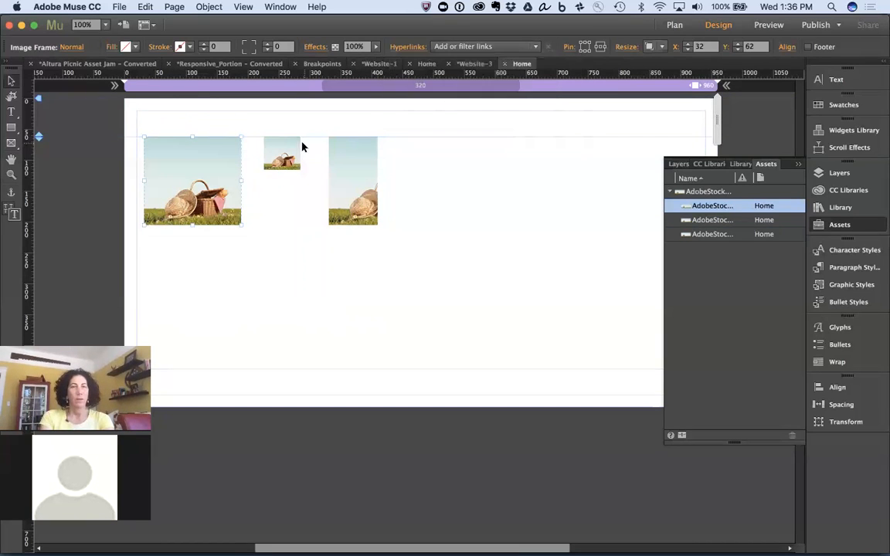
pyautogui.click(439, 46)
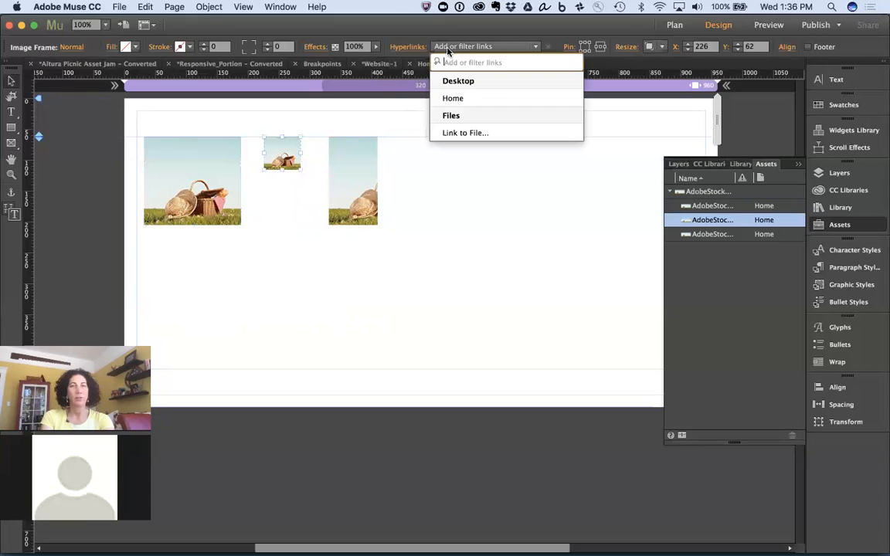
pyautogui.click(405, 47)
pyautogui.write('scaled')
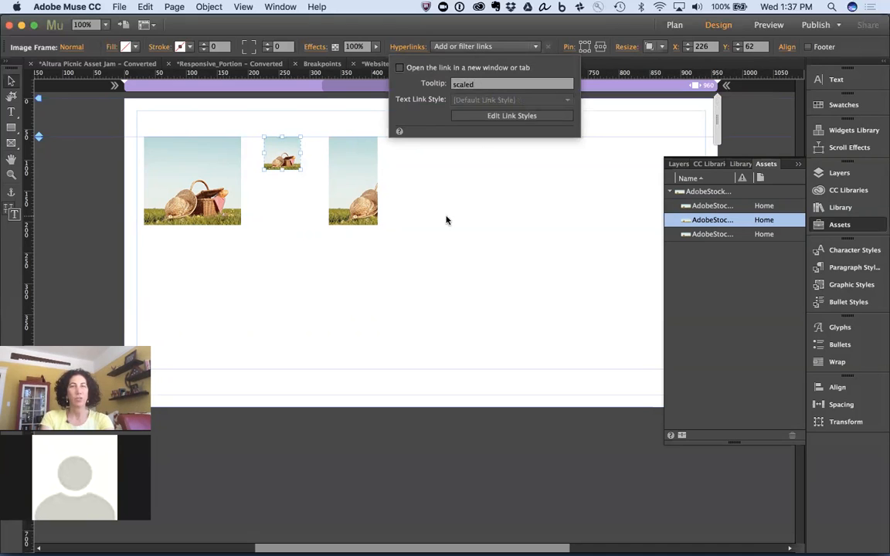
pyautogui.press('Return')
# Step: Give the cropped image copy the hyperlink tooltip "cropped"
pyautogui.click(359, 159)
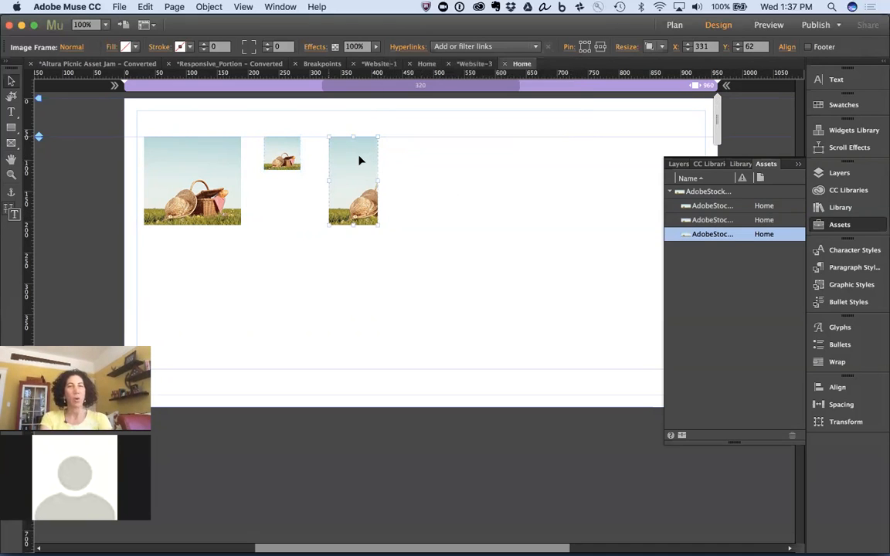
pyautogui.click(405, 46)
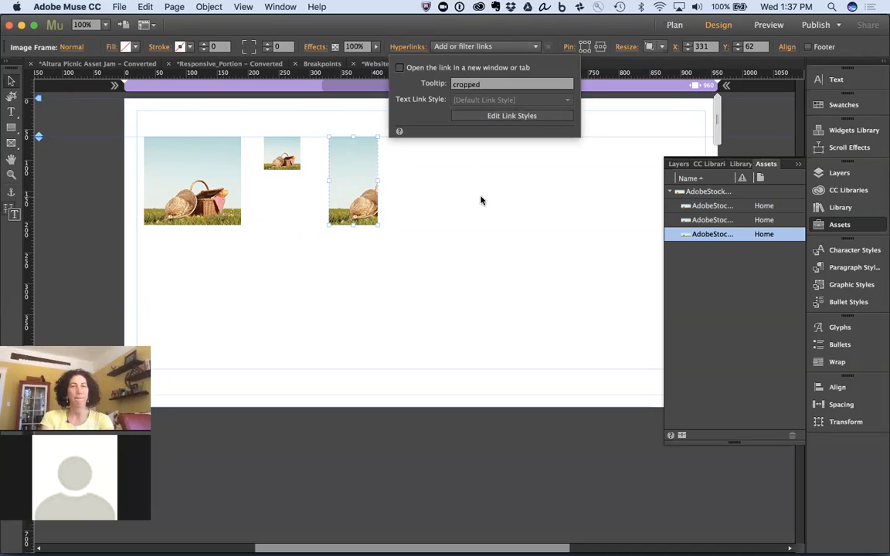
pyautogui.click(434, 189)
pyautogui.click(341, 173)
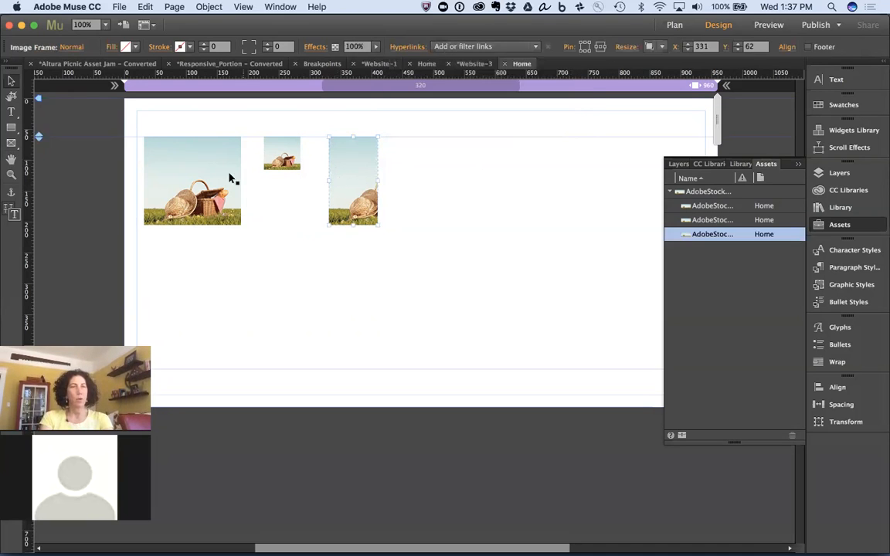
# Step: Duplicate the original picnic image beyond the cropped copy and rotate the duplicate clockwise, ending at X 552, Y 29
pyautogui.click(225, 179)
pyautogui.moveTo(225, 178); pyautogui.dragTo(526, 179)
pyautogui.moveTo(534, 230); pyautogui.dragTo(493, 260)
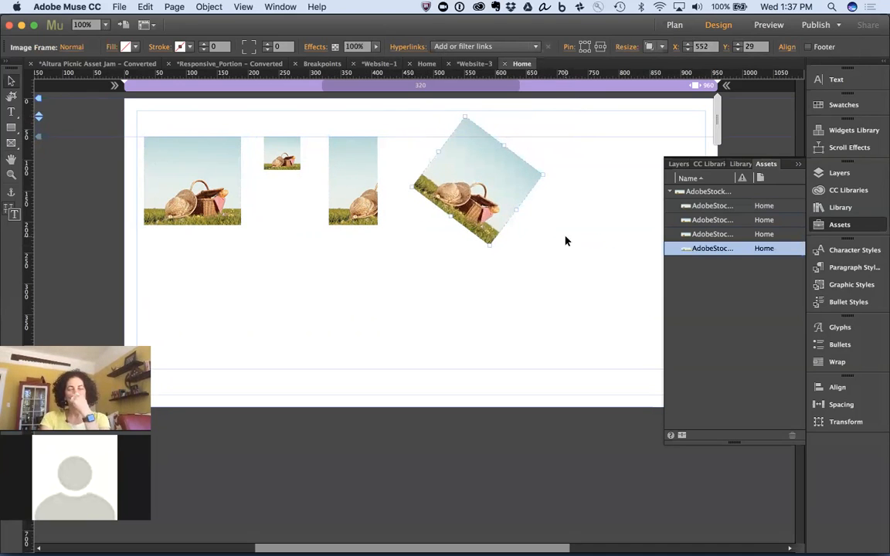
# Step: Replace the rotated image copy's hyperlink tooltip with "rotated"
pyautogui.click(407, 48)
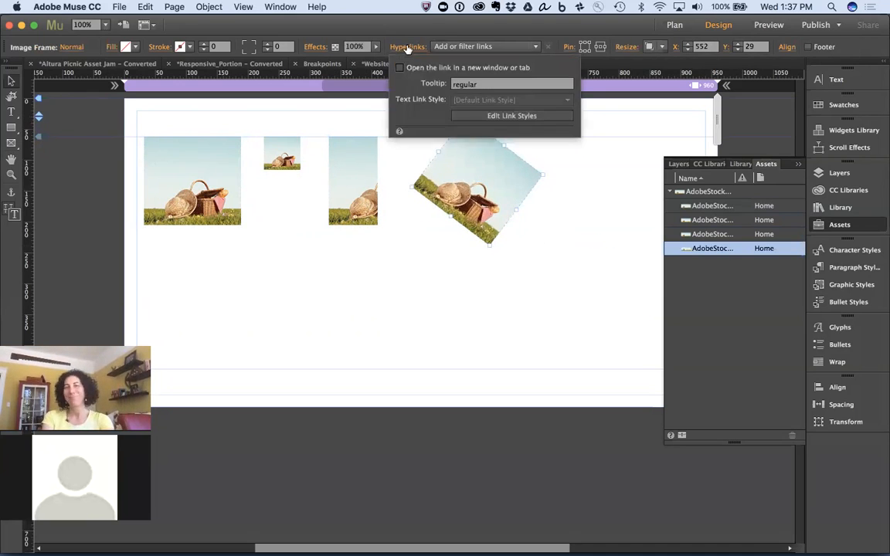
pyautogui.click(499, 88)
pyautogui.write('rotated')
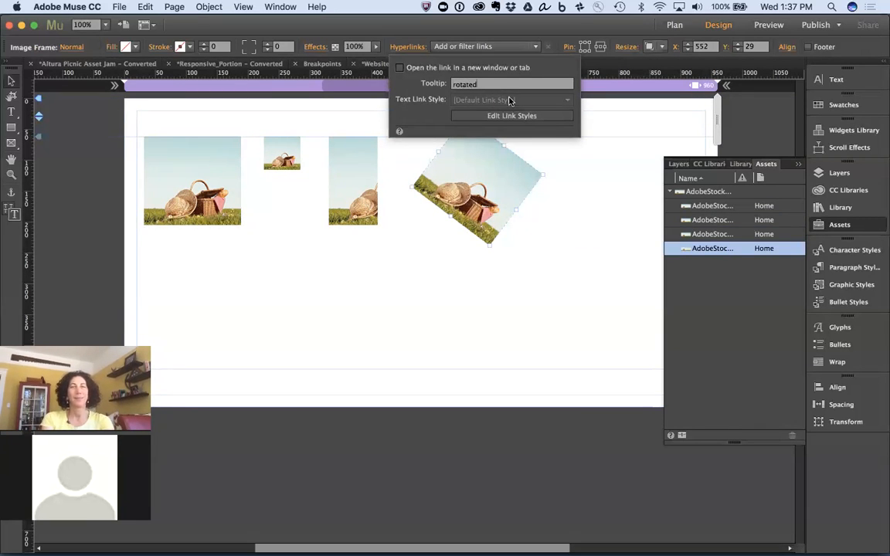
pyautogui.click(574, 156)
# Step: Preview the updated page with its four image versions in the browser and open its source code
pyautogui.press('super+shift+e')
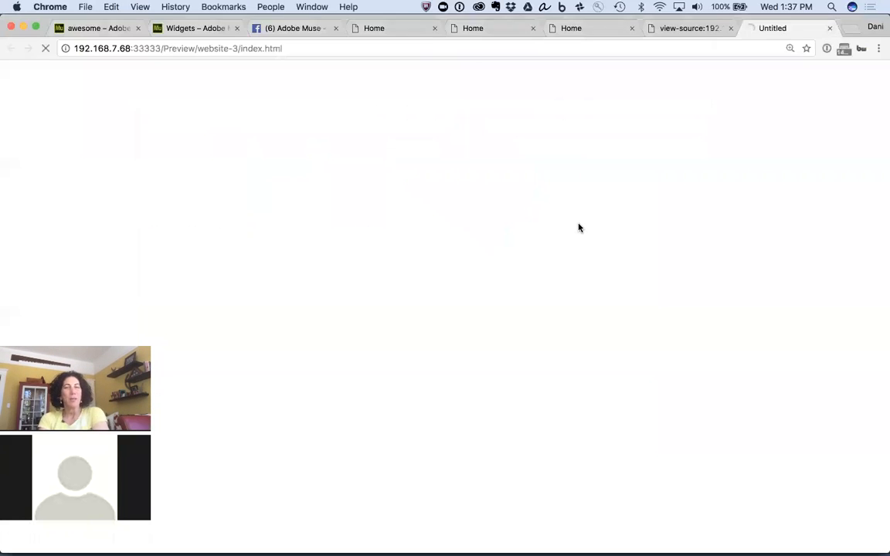
pyautogui.rightClick(227, 287)
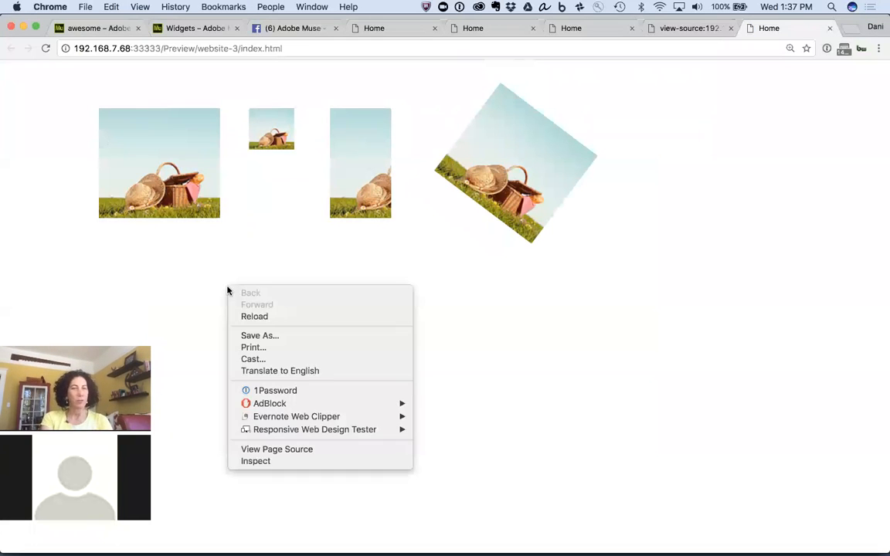
pyautogui.click(358, 451)
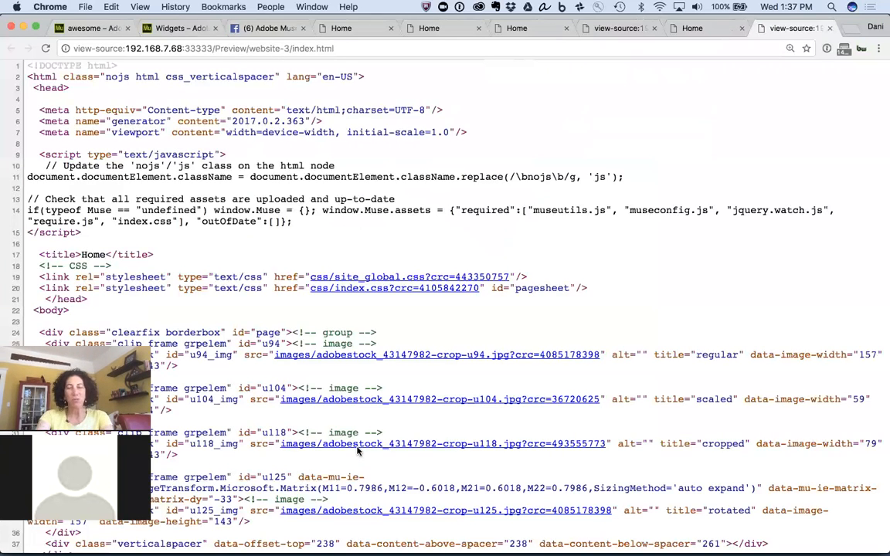
# Step: Examine the image tags in the page source, highlighting the titles "regular" and "scaled" to compare their exported files
pyautogui.press('super+minus')
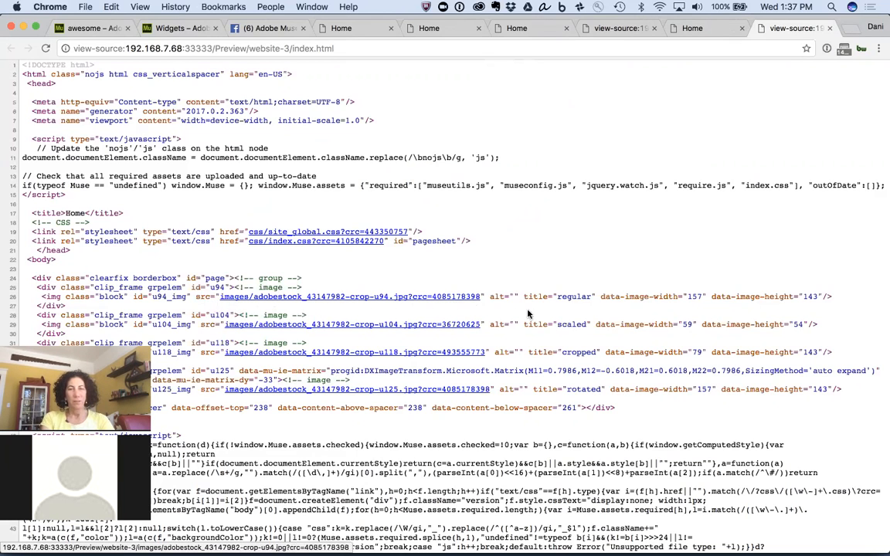
pyautogui.scroll(-2, 529, 313)
pyautogui.tripleClick(569, 250)
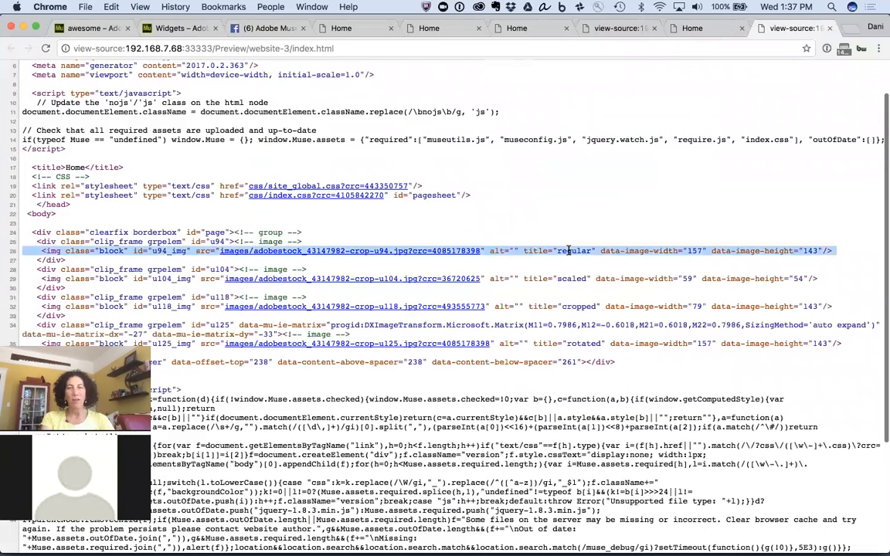
pyautogui.doubleClick(569, 250)
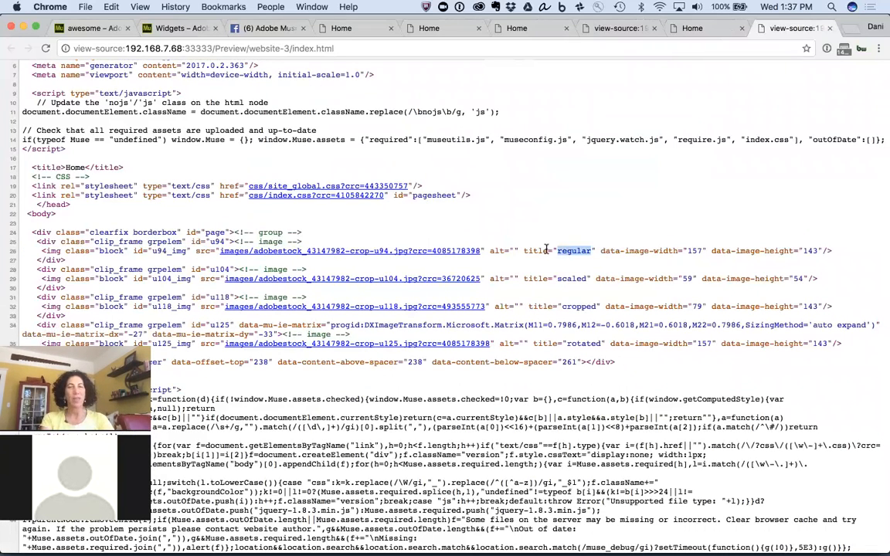
pyautogui.doubleClick(571, 279)
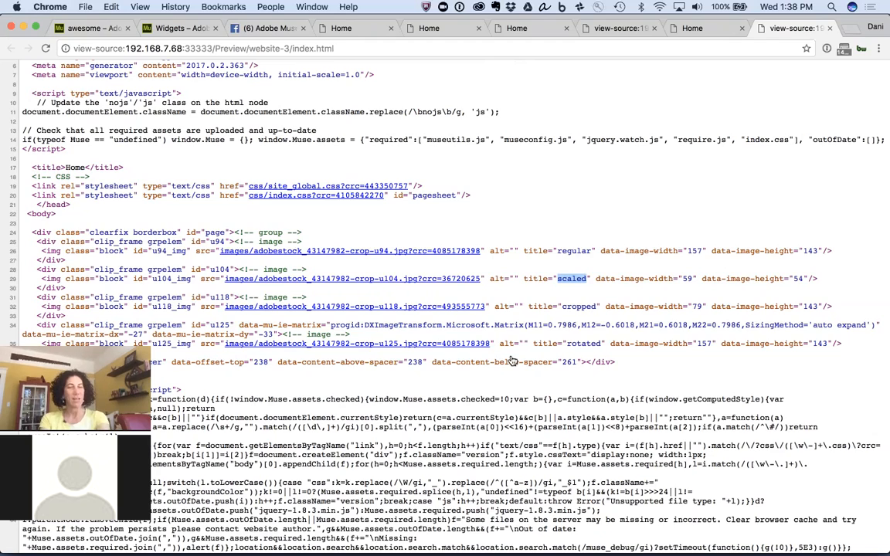
# Step: Switch to Adobe Muse and set the site's resolution to HiDPI (2x), choosing to use HiDPI despite the loading-time warning
pyautogui.press('super+Tab')
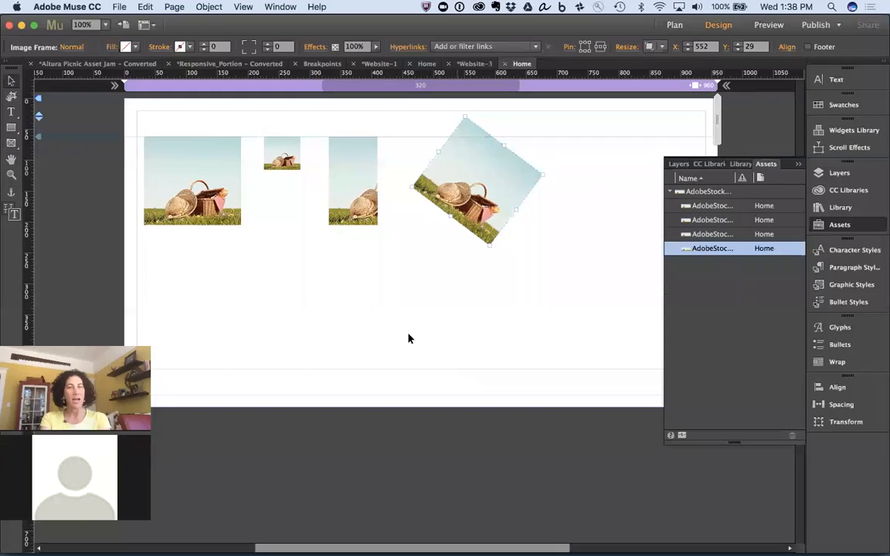
pyautogui.click(117, 7)
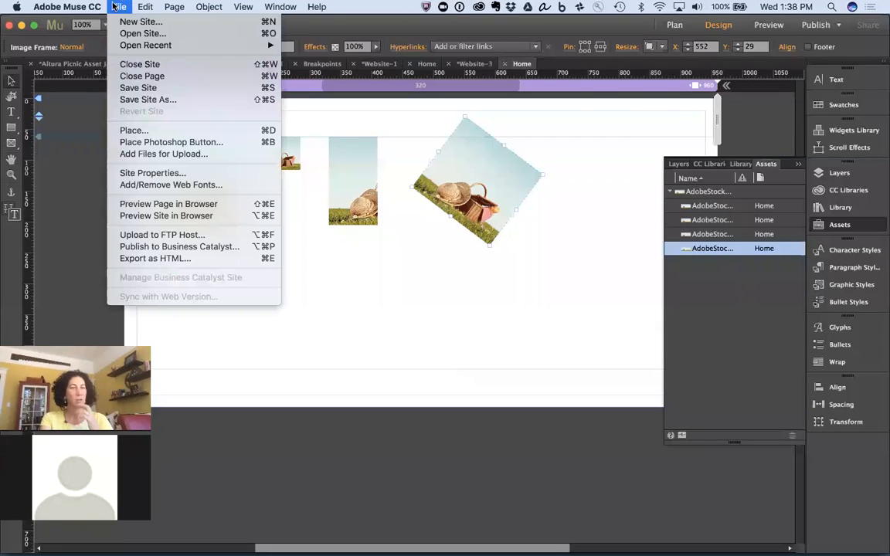
pyautogui.click(184, 174)
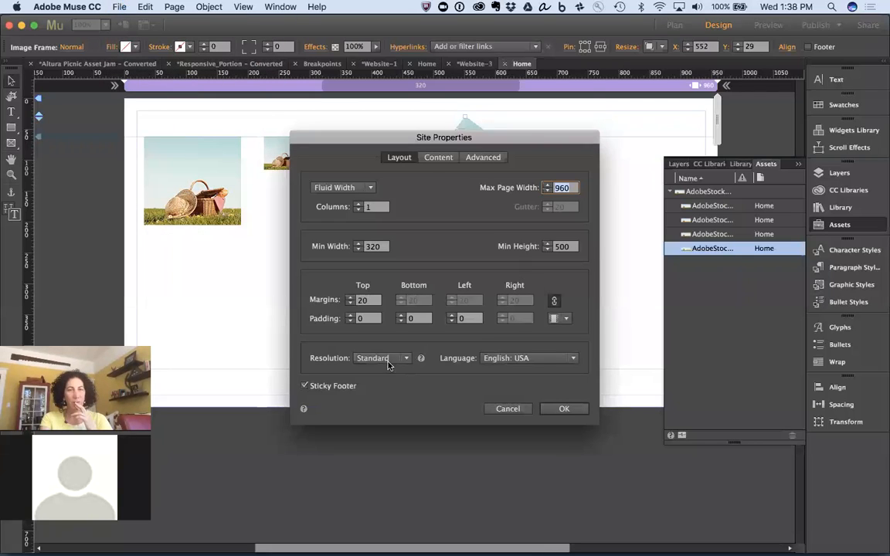
pyautogui.click(386, 361)
pyautogui.click(390, 385)
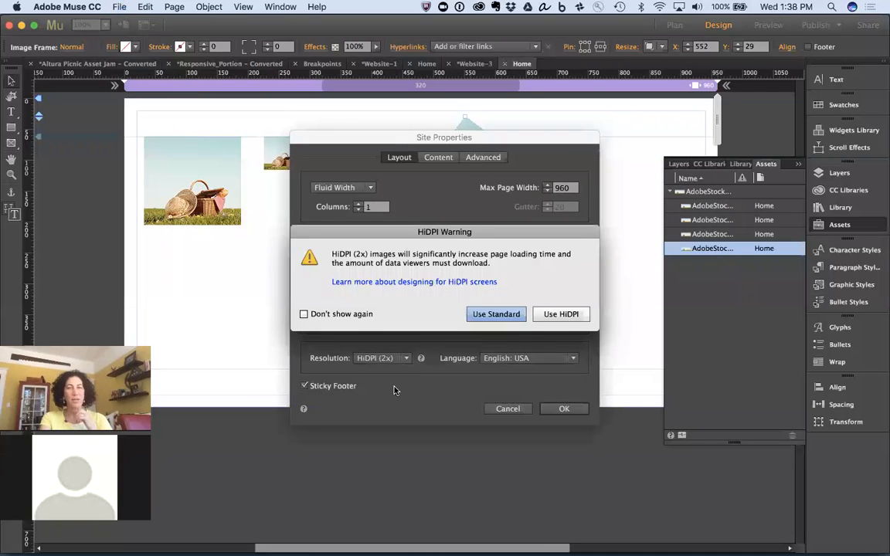
pyautogui.click(568, 317)
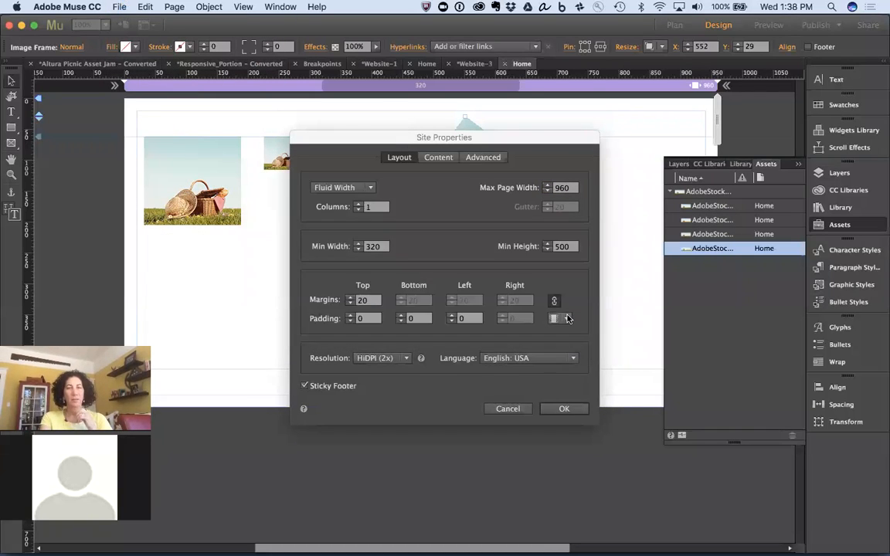
pyautogui.click(564, 409)
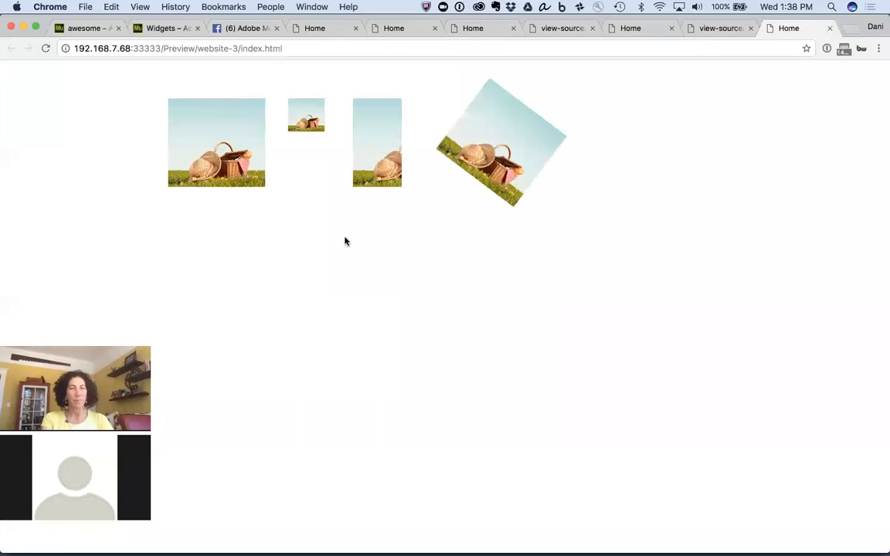
# Step: Open the source code of the new website-3 preview and examine the tags of its four image versions
pyautogui.rightClick(344, 238)
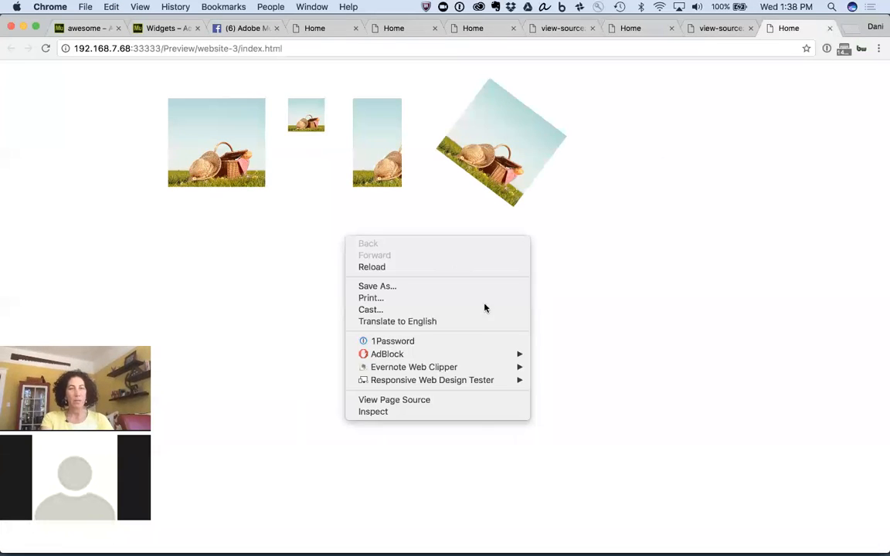
pyautogui.click(496, 405)
pyautogui.scroll(-5, 546, 255)
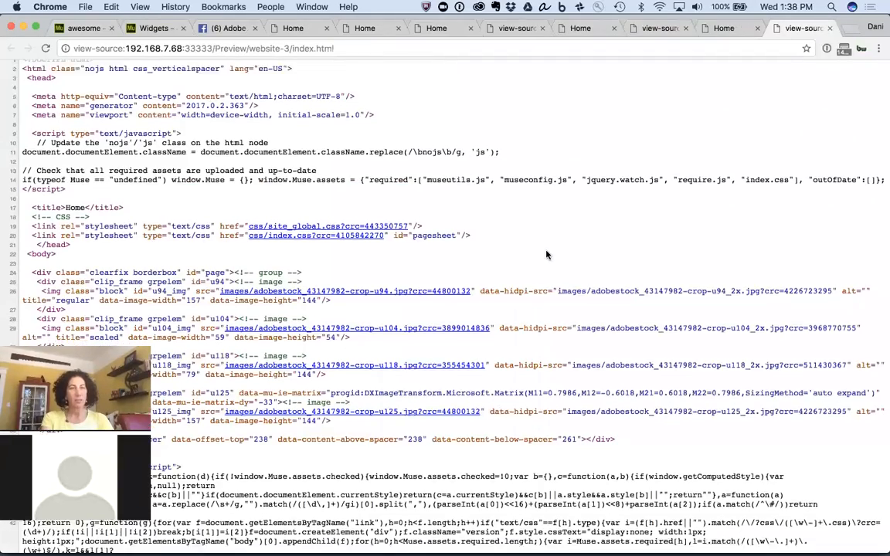
pyautogui.scroll(-5, 546, 255)
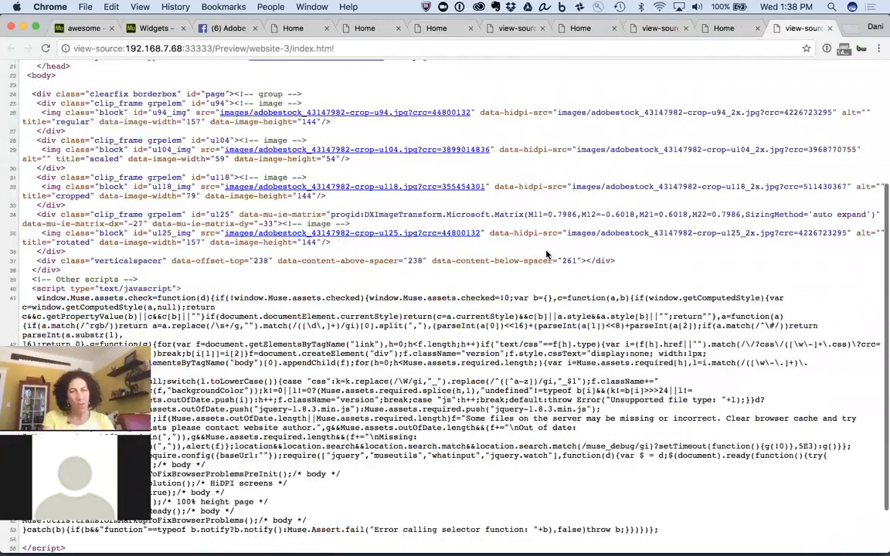
pyautogui.scroll(-2, 547, 254)
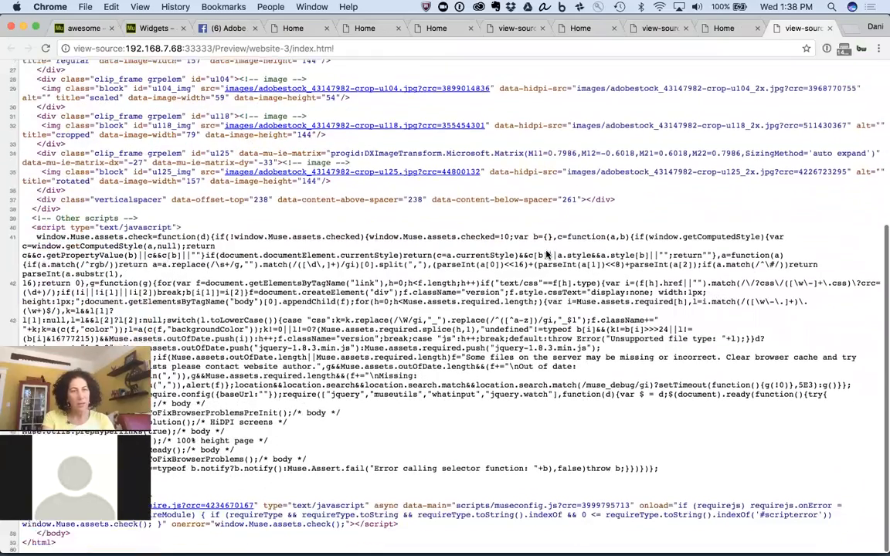
pyautogui.scroll(10, 546, 255)
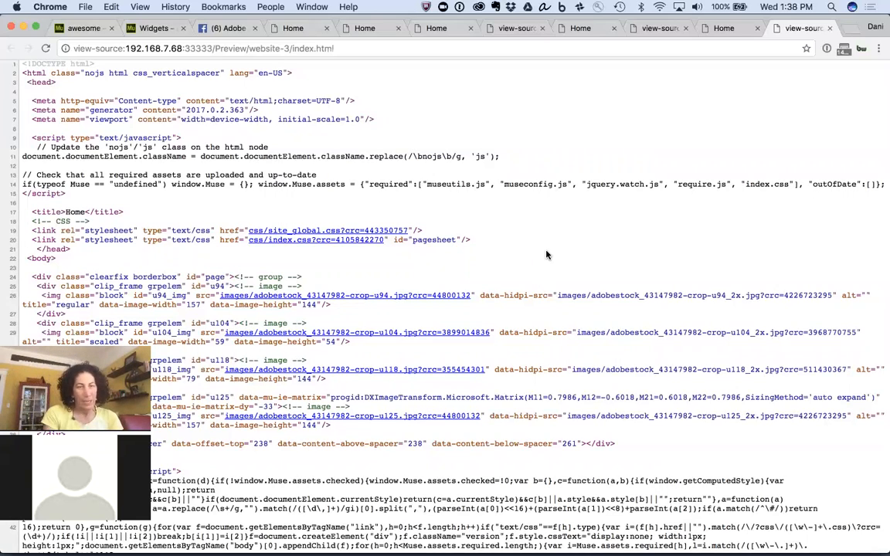
pyautogui.scroll(-4, 546, 255)
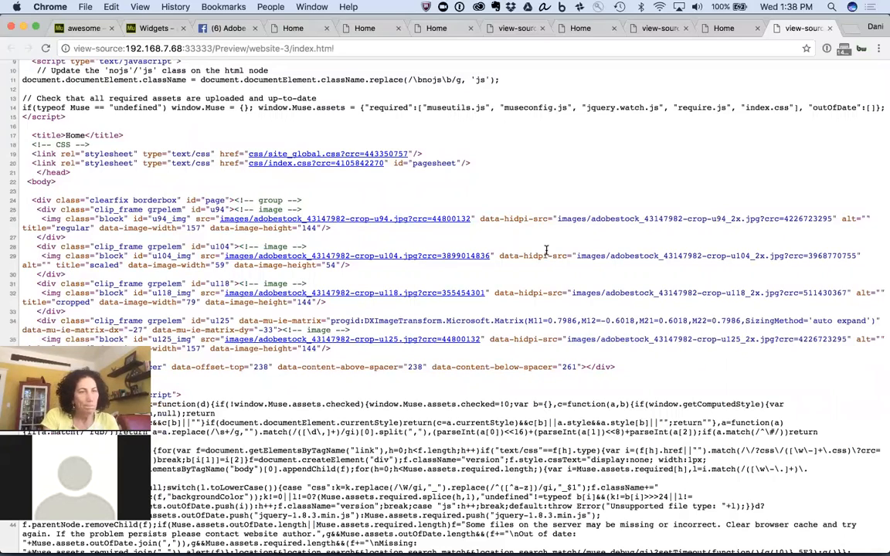
pyautogui.scroll(-2, 452, 275)
# Step: Search the page source for "2x" and highlight "hidpi" in the regular image's data-hidpi-src attribute
pyautogui.press('super+f')
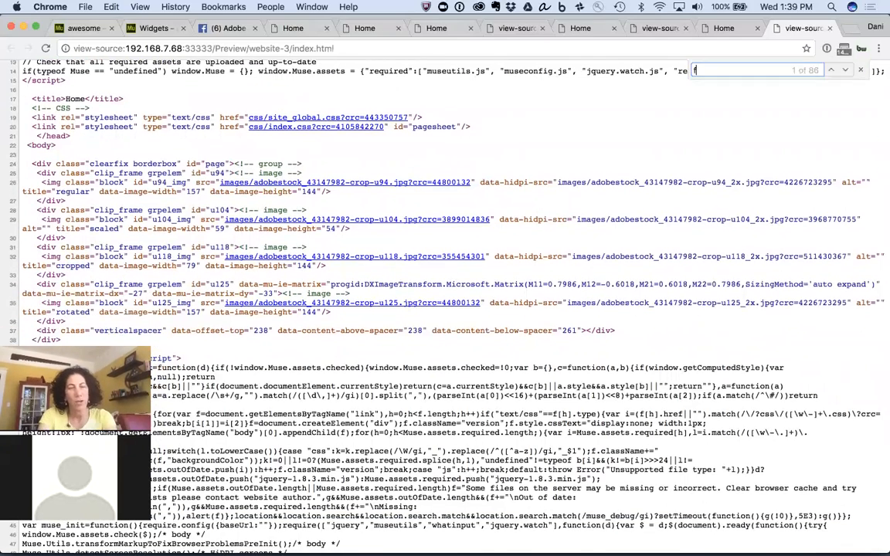
pyautogui.write('fw')
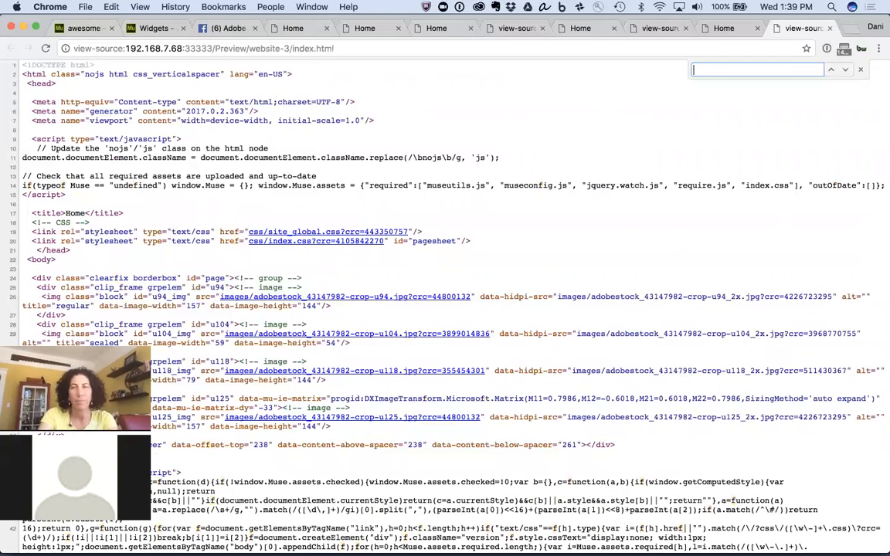
pyautogui.press('BackSpace')
pyautogui.press('BackSpace')
pyautogui.write('2x')
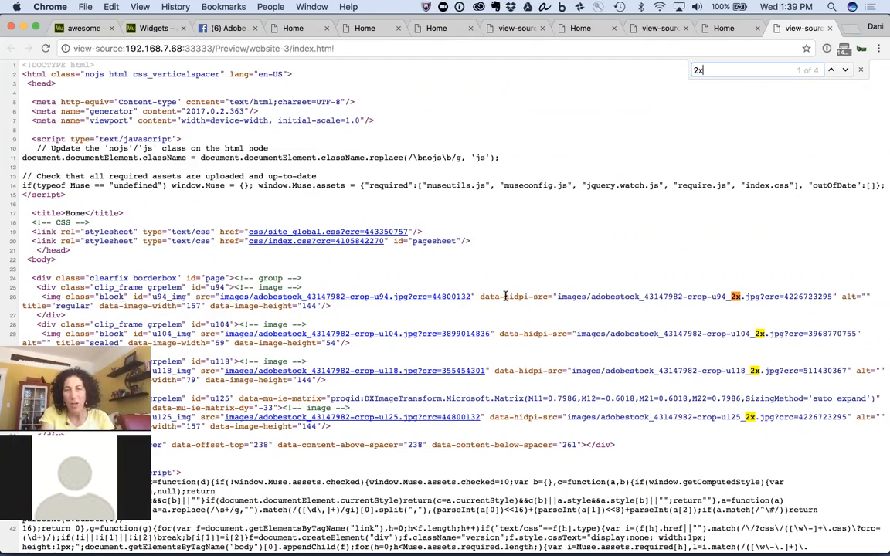
pyautogui.moveTo(503, 296); pyautogui.dragTo(525, 293)
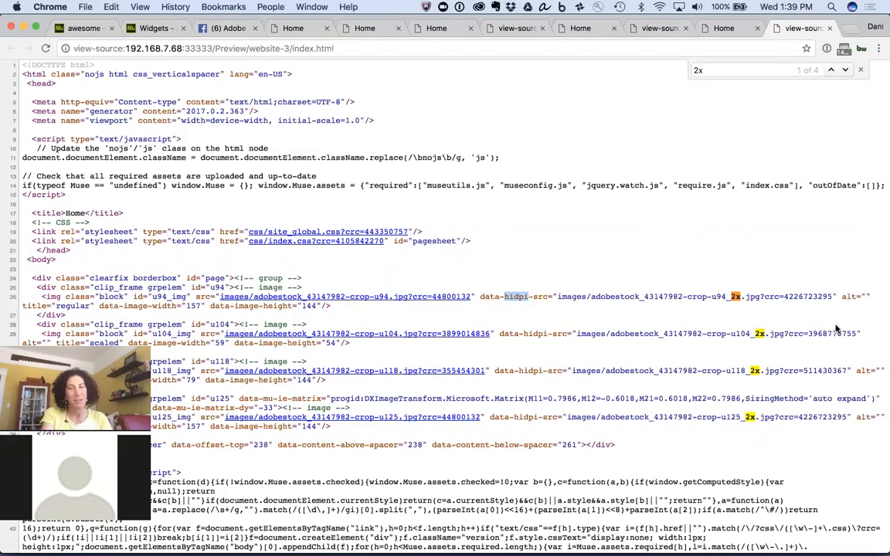
pyautogui.scroll(-3, 836, 330)
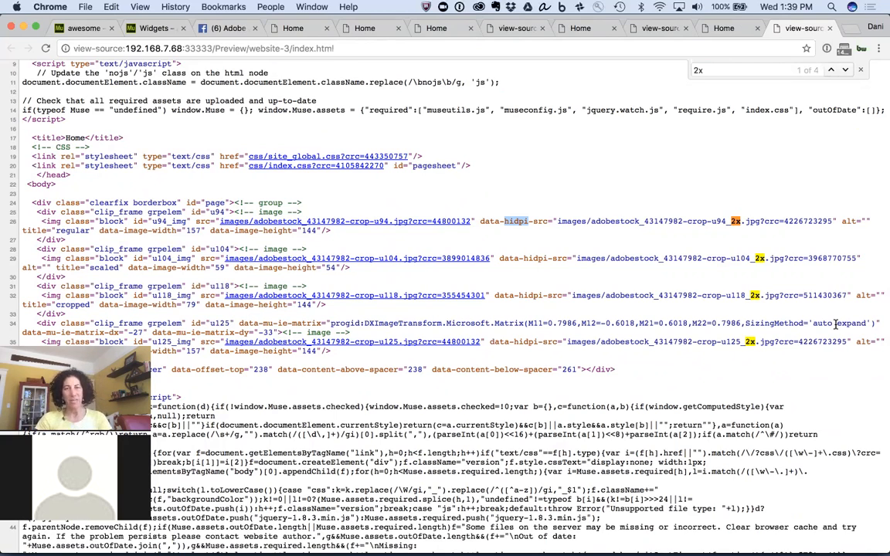
# Step: Close the website-3 preview and source tabs and the other extra preview tabs, keeping the website-1 preview open
pyautogui.press('super+w')
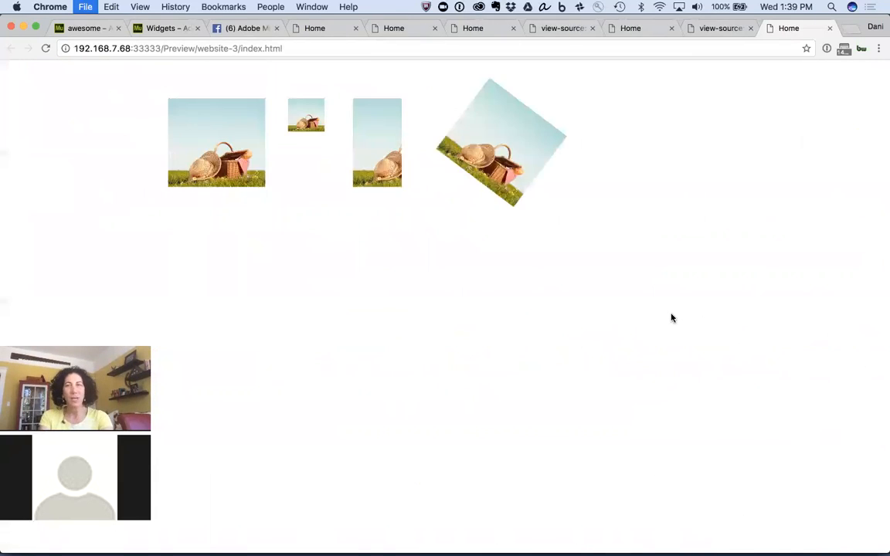
pyautogui.press('super+w')
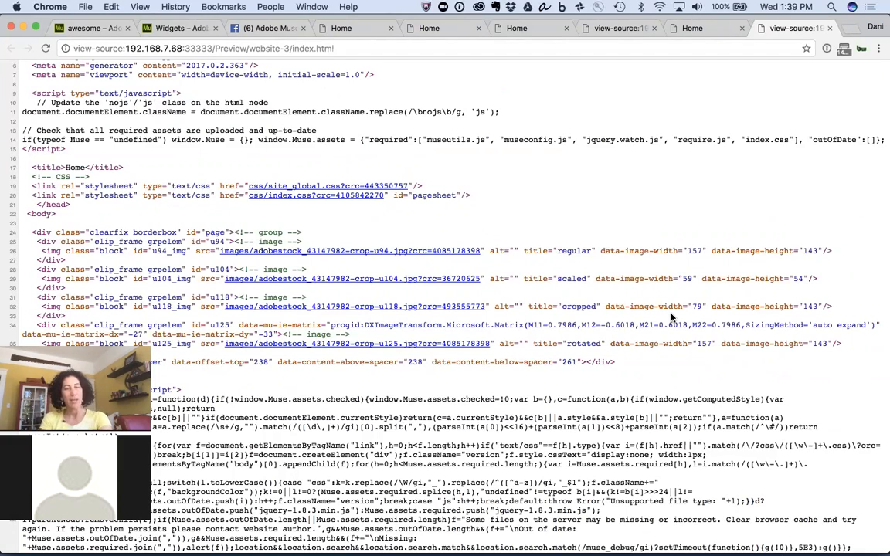
pyautogui.press('super+w')
pyautogui.press('super+w')
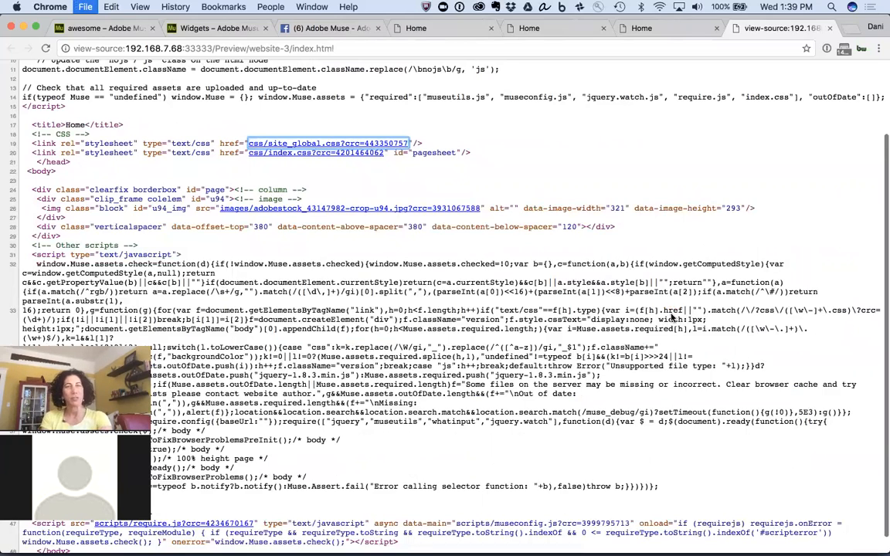
pyautogui.press('super+w')
pyautogui.press('super+w')
pyautogui.press('super+w')
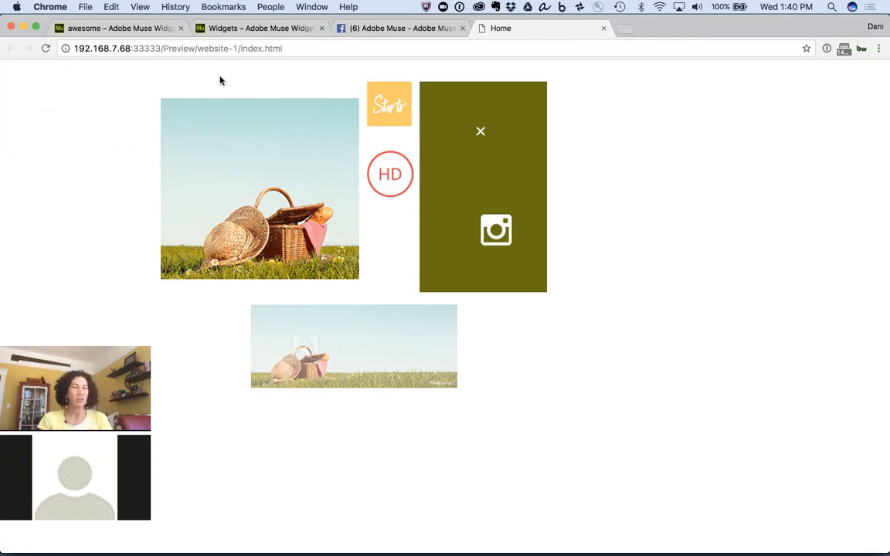
# Step: Switch to the Evernote session notes and look through the best-practice links and the Muse Widget Freebies section
pyautogui.moveTo(174, 545)
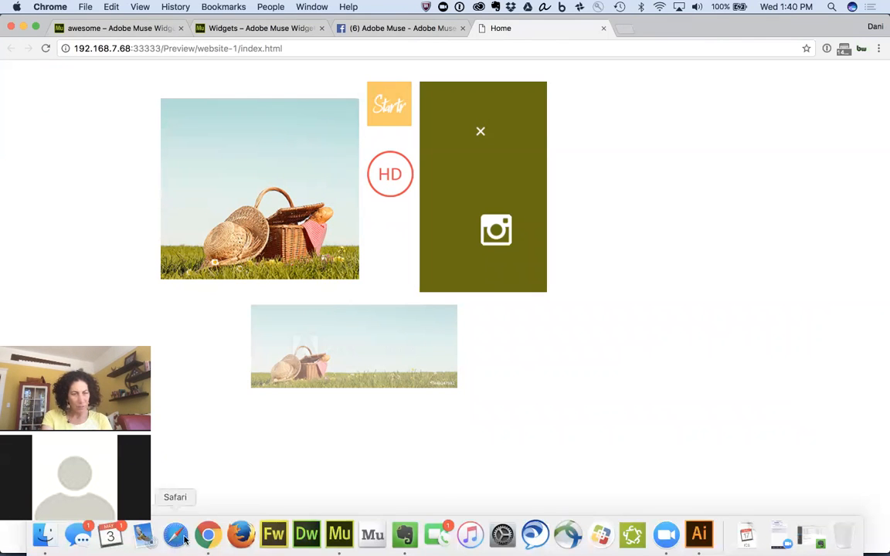
pyautogui.press('super+Tab')
pyautogui.press('super+Tab')
pyautogui.press('super+Tab')
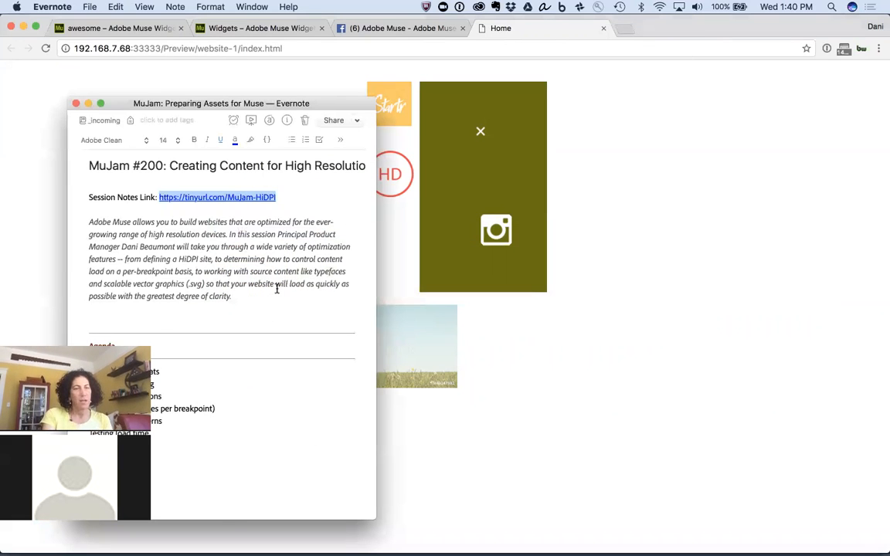
pyautogui.scroll(-15, 276, 288)
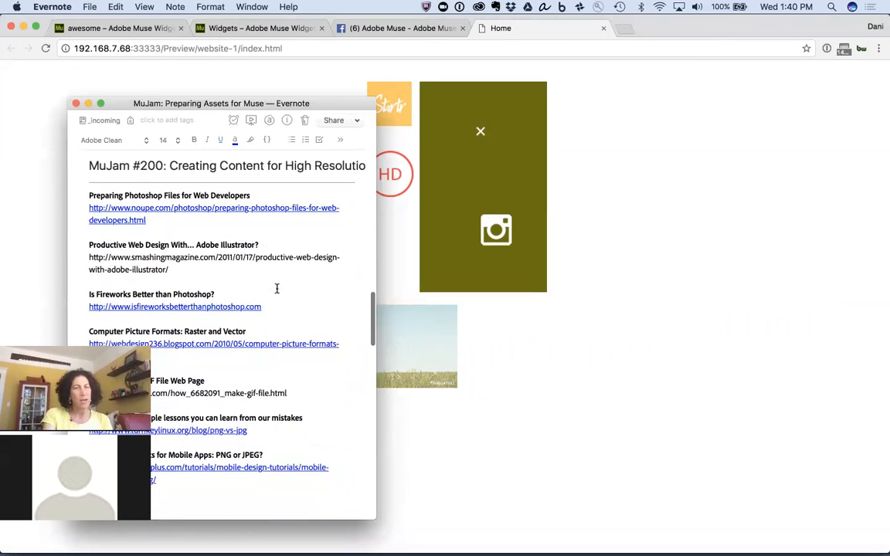
pyautogui.moveTo(245, 108); pyautogui.dragTo(233, 34)
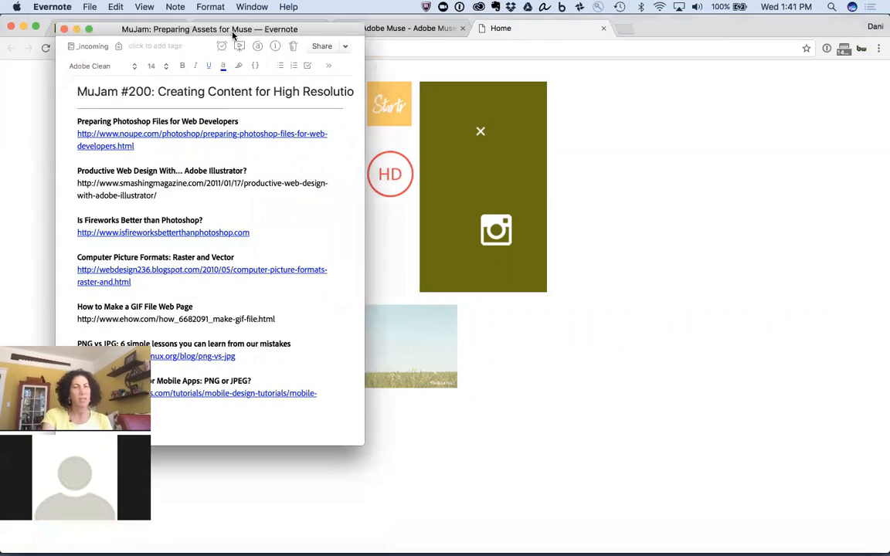
pyautogui.scroll(-5, 272, 297)
pyautogui.scroll(-15, 273, 297)
pyautogui.scroll(15, 273, 296)
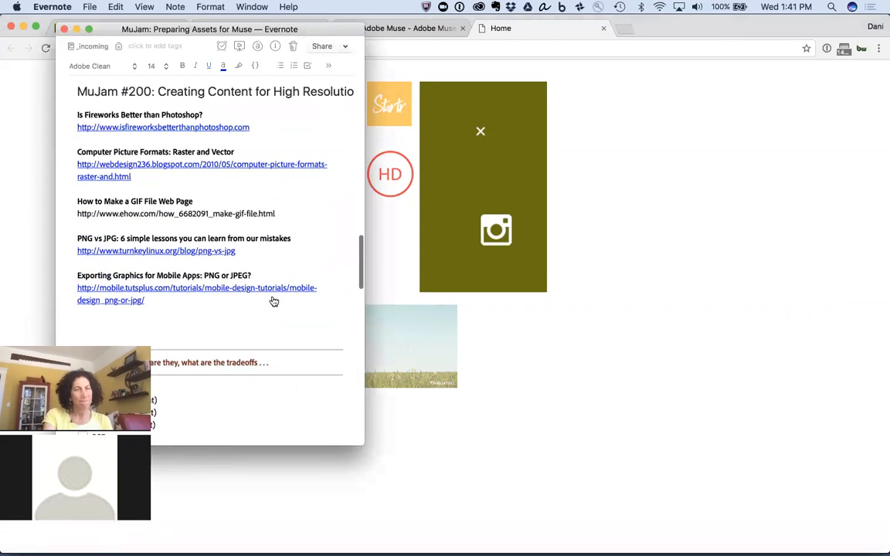
pyautogui.scroll(10, 273, 296)
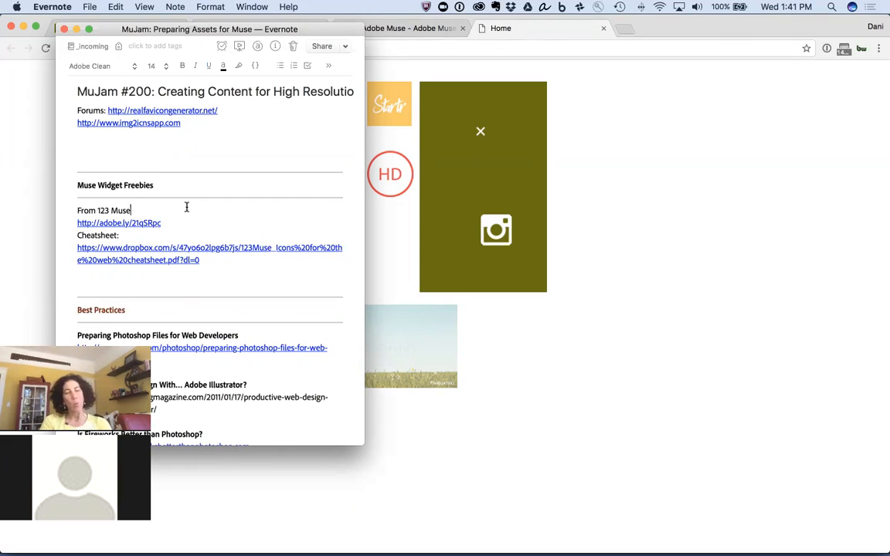
# Step: Switch back to Adobe Muse and bring the Altura Picnic Asset Jam site to the front
pyautogui.press('super+Tab')
pyautogui.press('super+Tab')
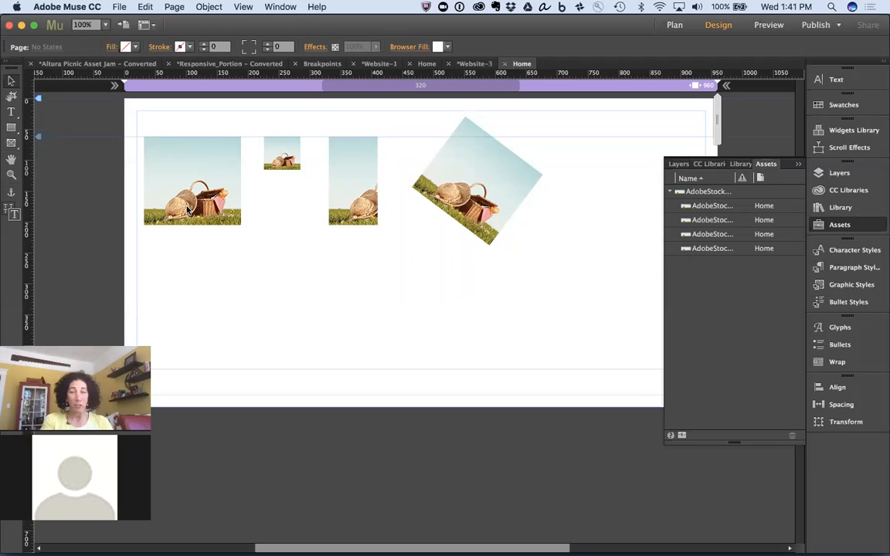
pyautogui.click(280, 6)
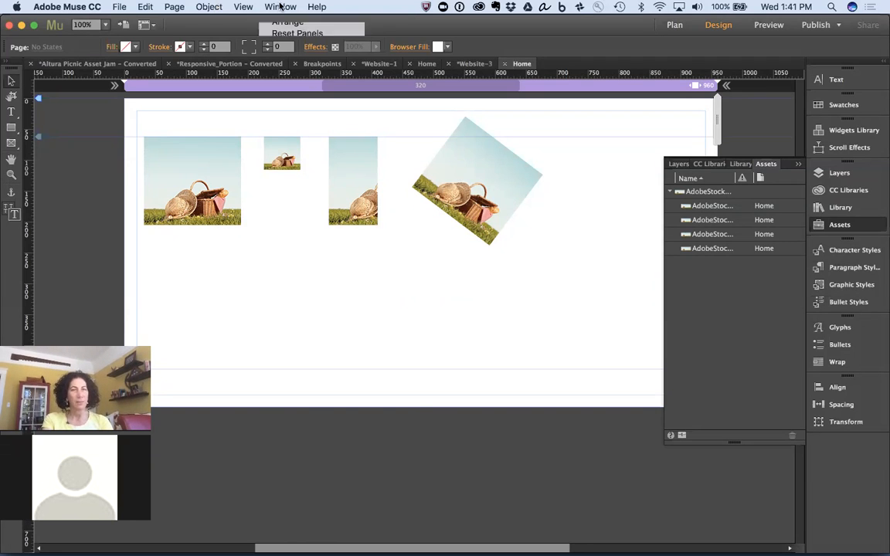
pyautogui.moveTo(398, 402)
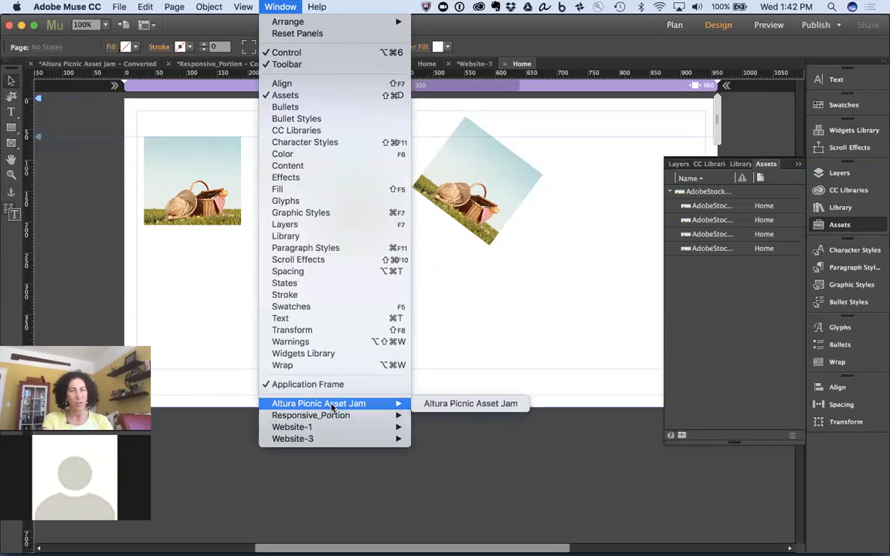
pyautogui.click(440, 403)
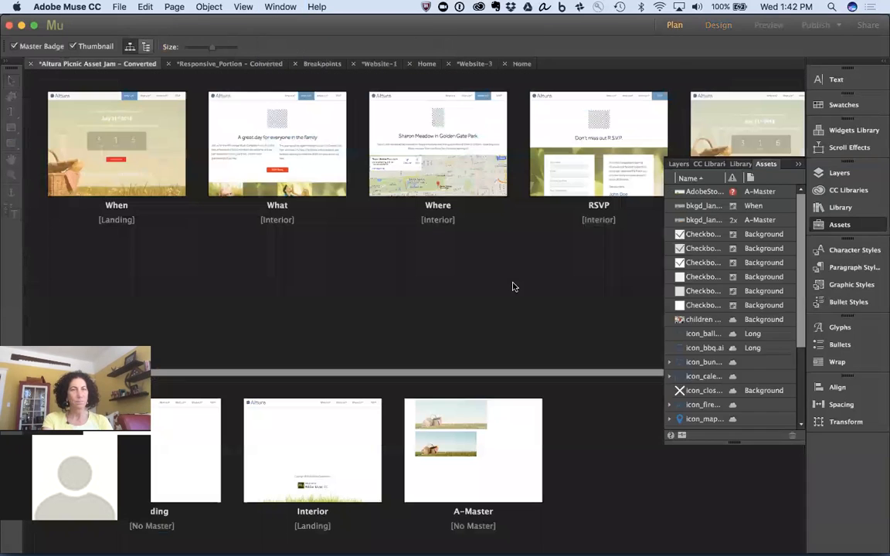
# Step: Open the site properties' Content settings and start choosing a favicon image file
pyautogui.click(119, 6)
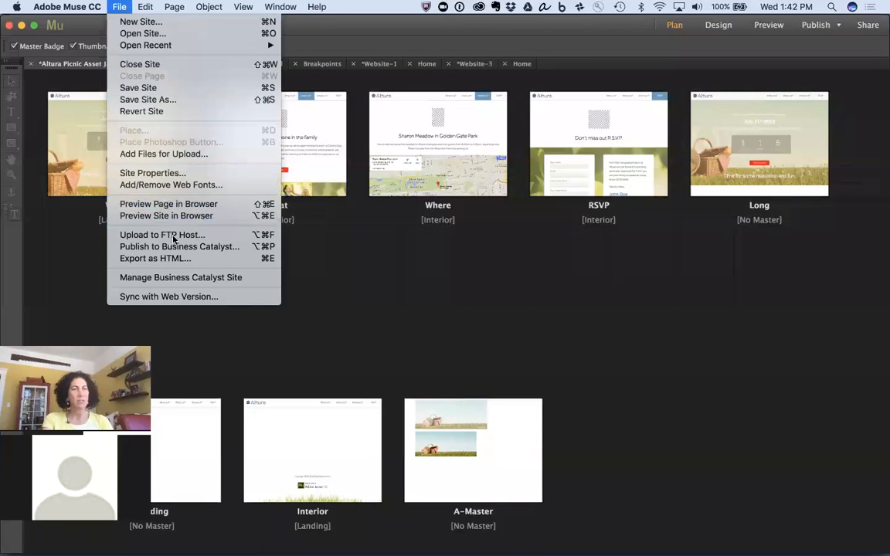
pyautogui.click(174, 173)
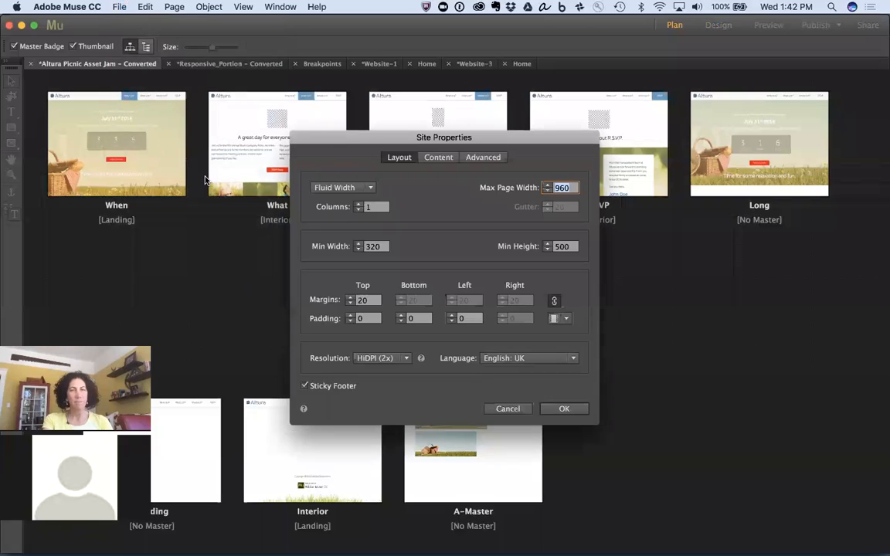
pyautogui.click(438, 158)
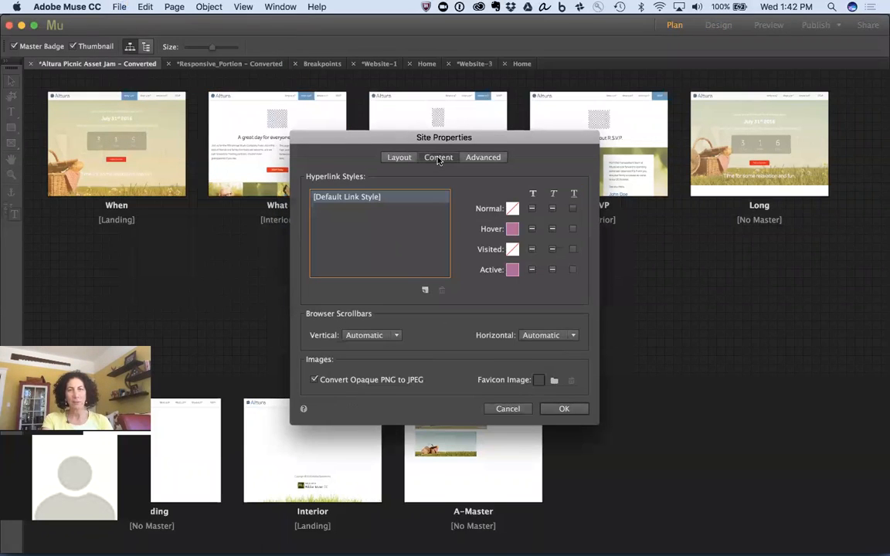
pyautogui.click(554, 381)
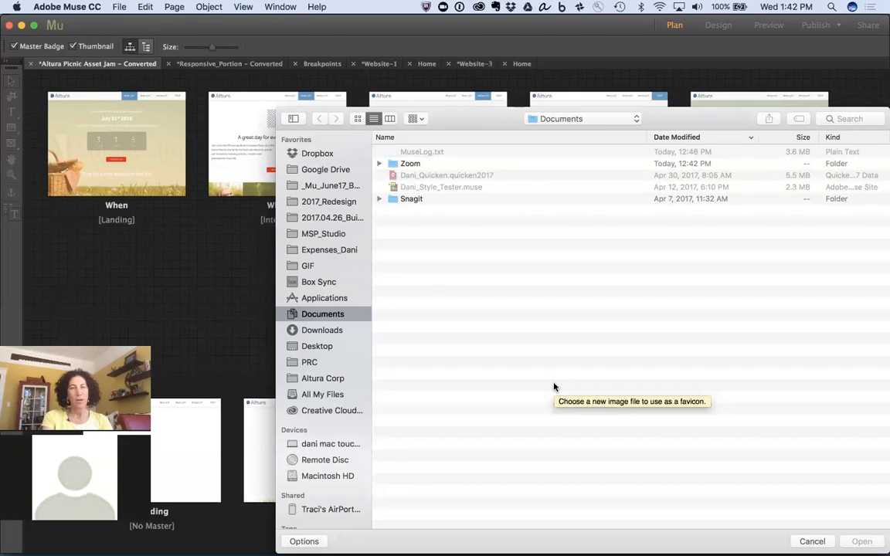
pyautogui.moveTo(441, 117); pyautogui.dragTo(268, 65)
# Step: Search This Mac for "favicon" and open the favicon folder from the results
pyautogui.click(663, 65)
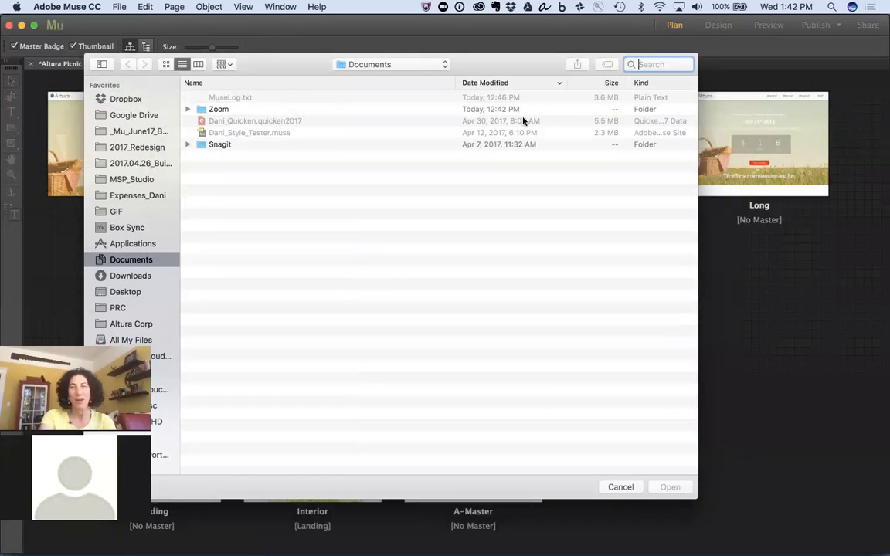
pyautogui.write('facicon')
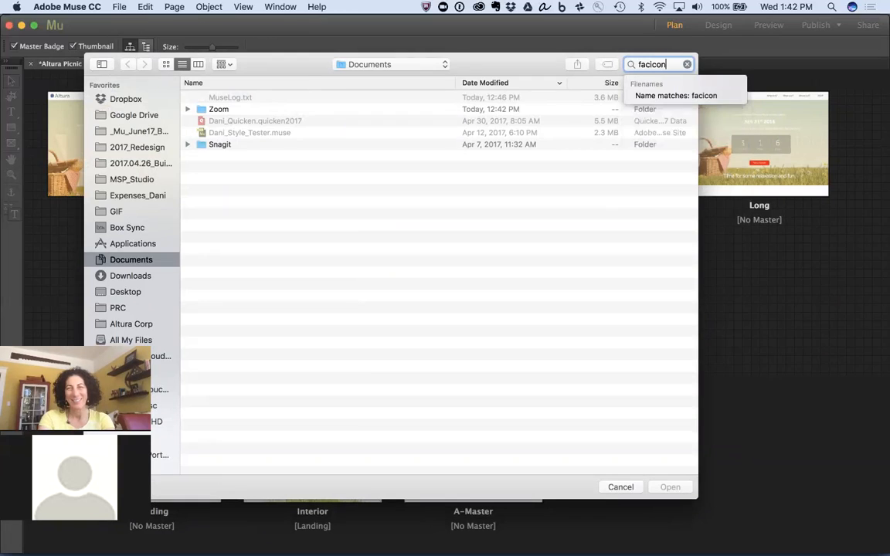
pyautogui.press('BackSpace')
pyautogui.press('BackSpace')
pyautogui.press('BackSpace')
pyautogui.press('BackSpace')
pyautogui.press('BackSpace')
pyautogui.write('vi')
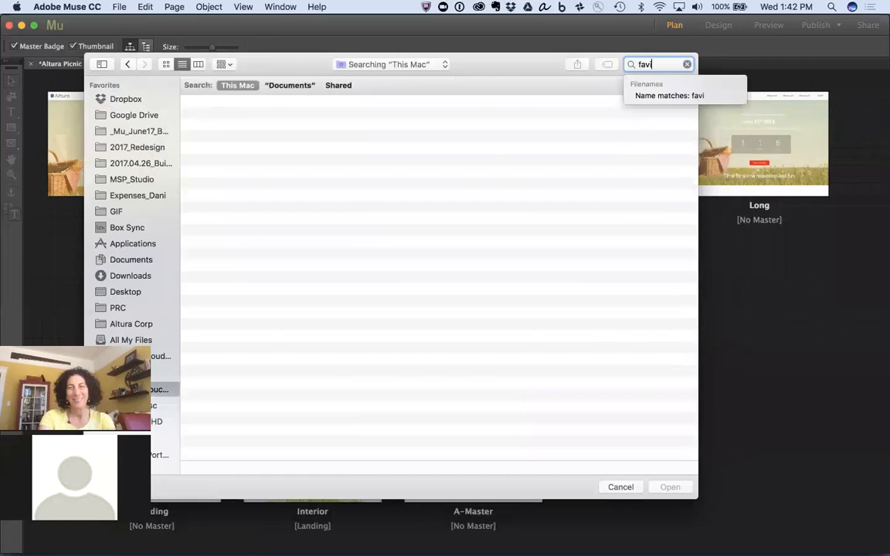
pyautogui.write('con')
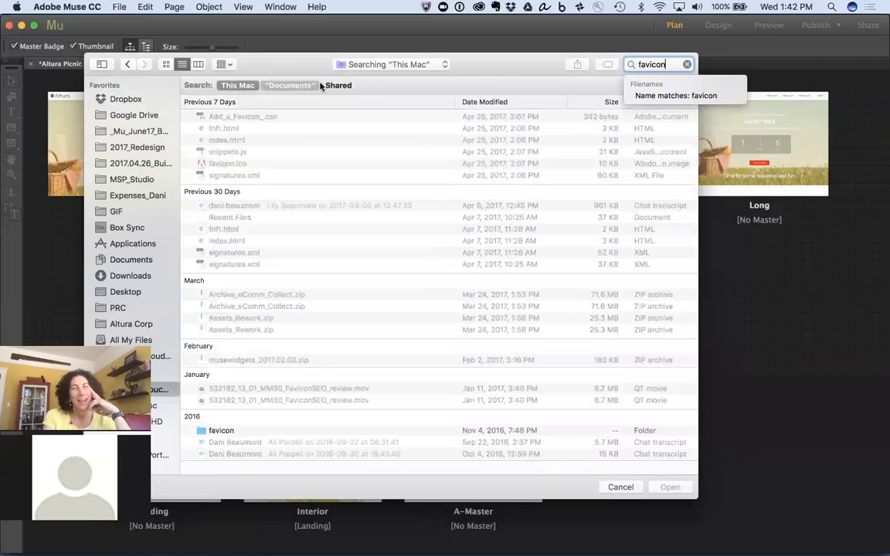
pyautogui.click(287, 87)
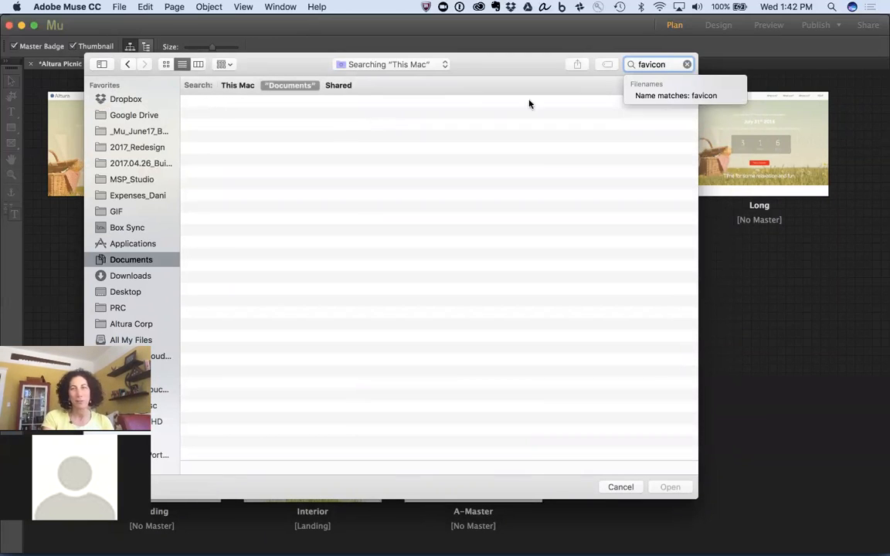
pyautogui.click(244, 85)
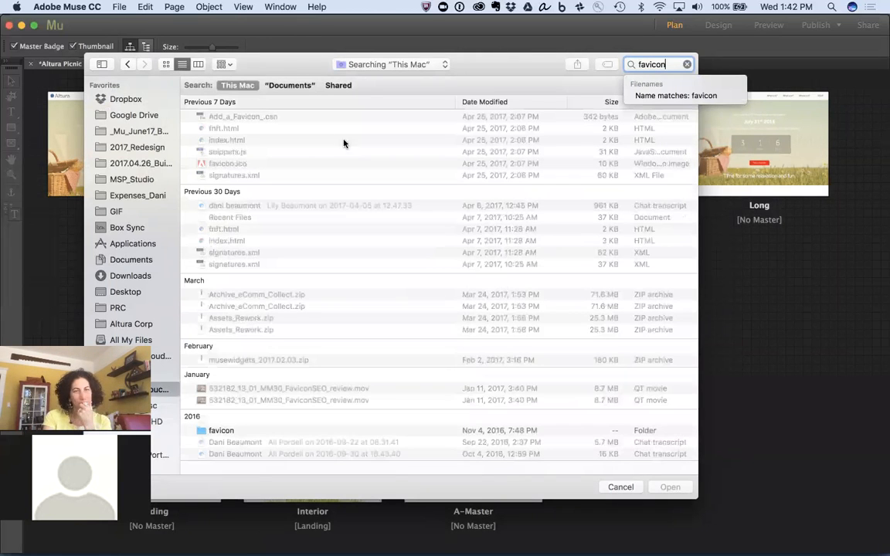
pyautogui.scroll(-1, 348, 149)
pyautogui.scroll(-5, 348, 148)
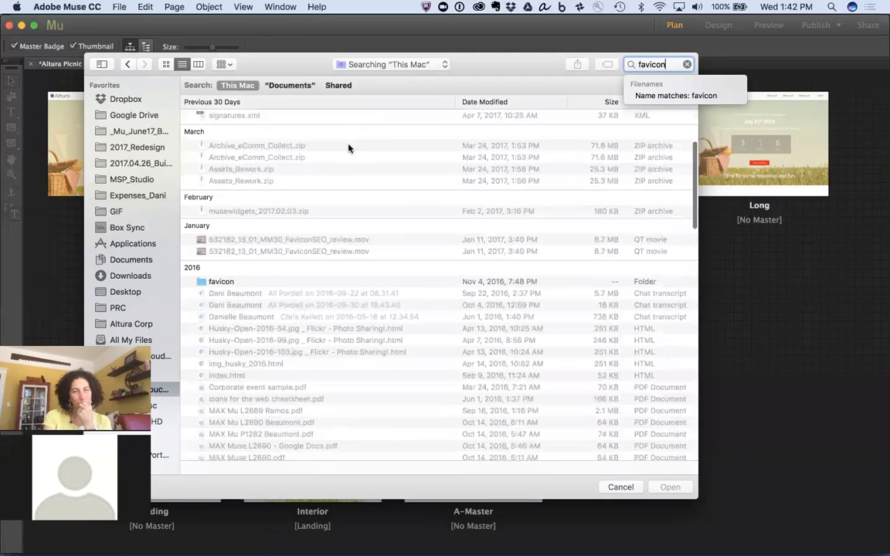
pyautogui.doubleClick(223, 283)
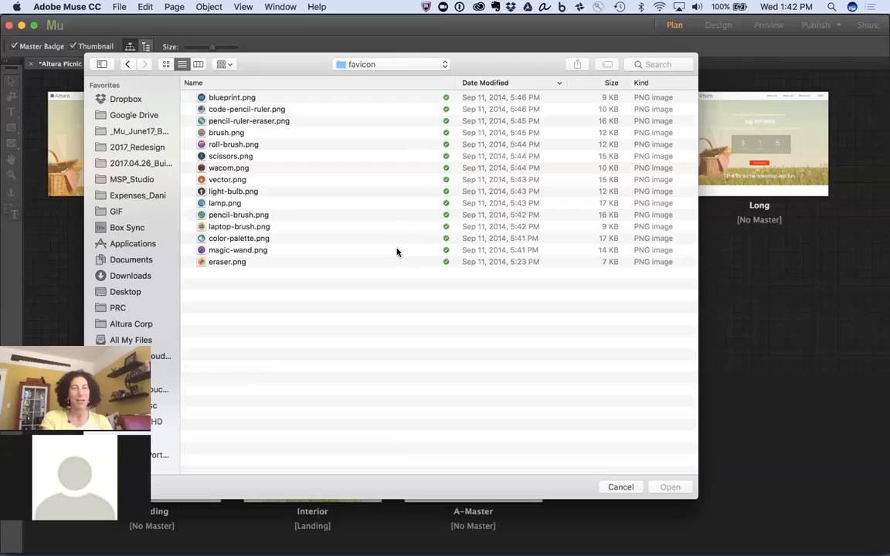
# Step: Preview the PNG icons in the favicon folder, from color-palette.png up to vector.png
pyautogui.click(246, 238)
pyautogui.press('space')
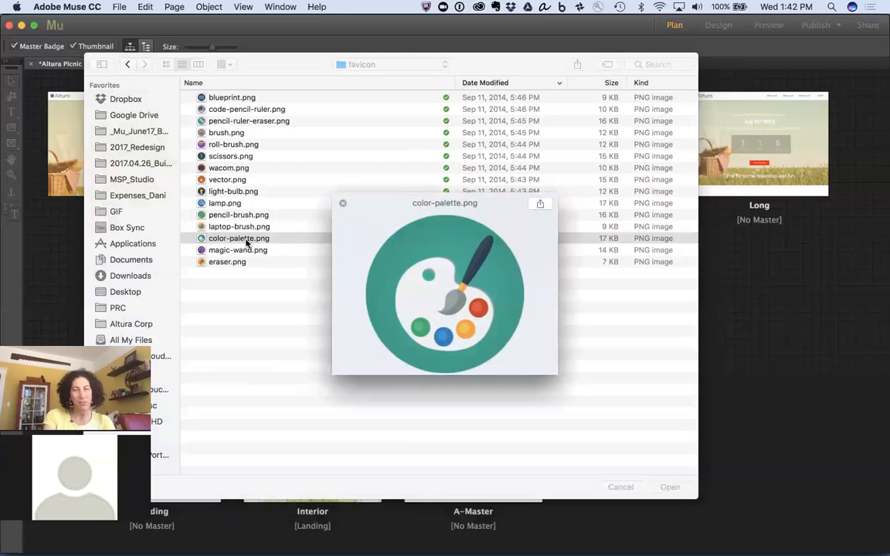
pyautogui.press('Up')
pyautogui.press('Up')
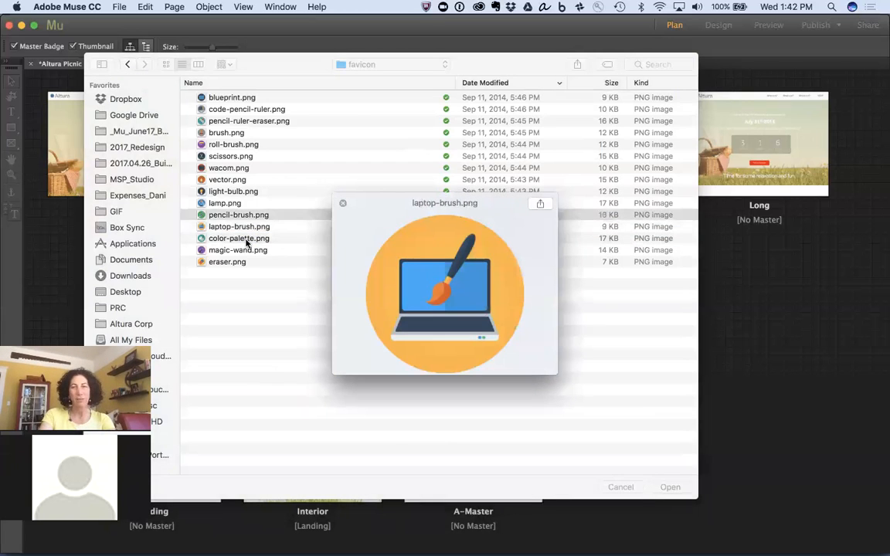
pyautogui.press('Up')
pyautogui.press('Up')
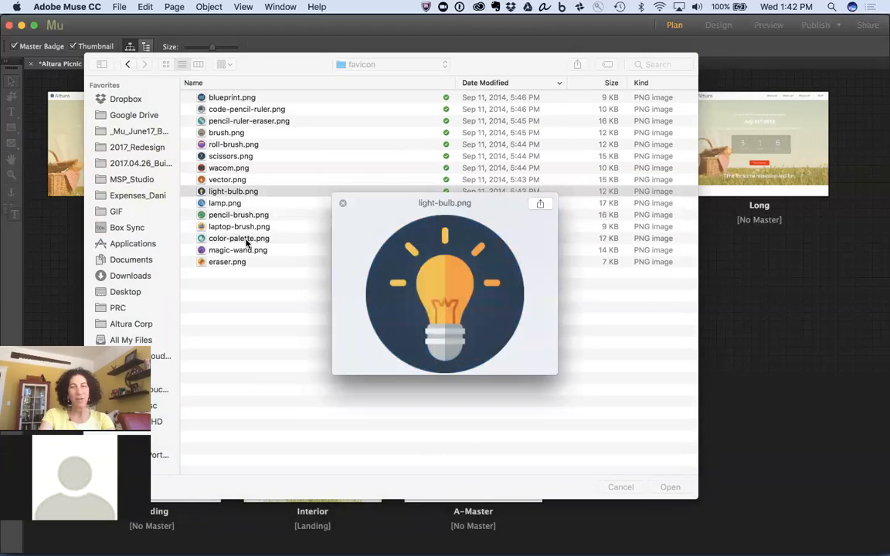
pyautogui.press('Up')
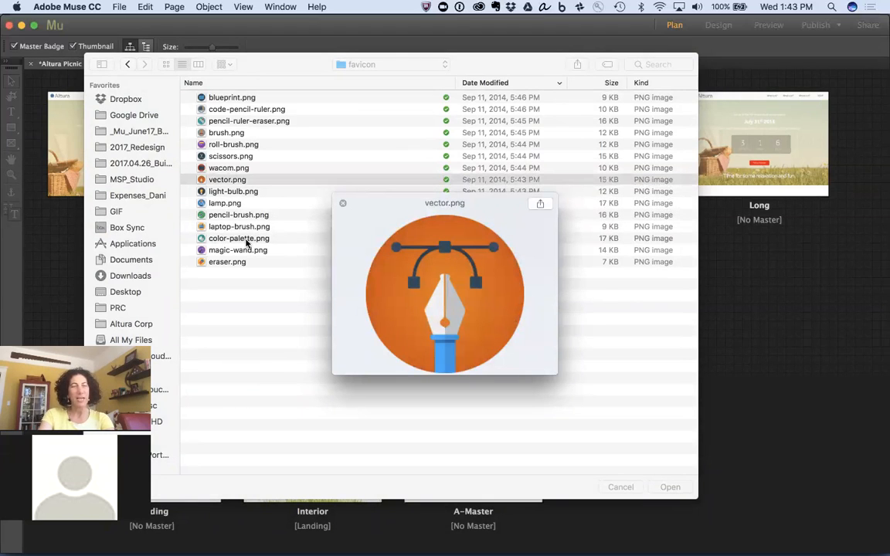
pyautogui.press('Down')
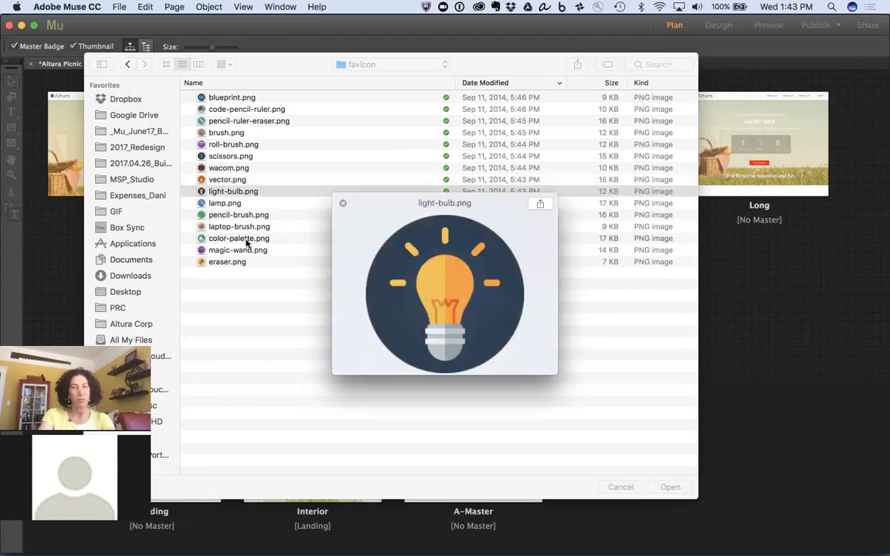
pyautogui.press('Up')
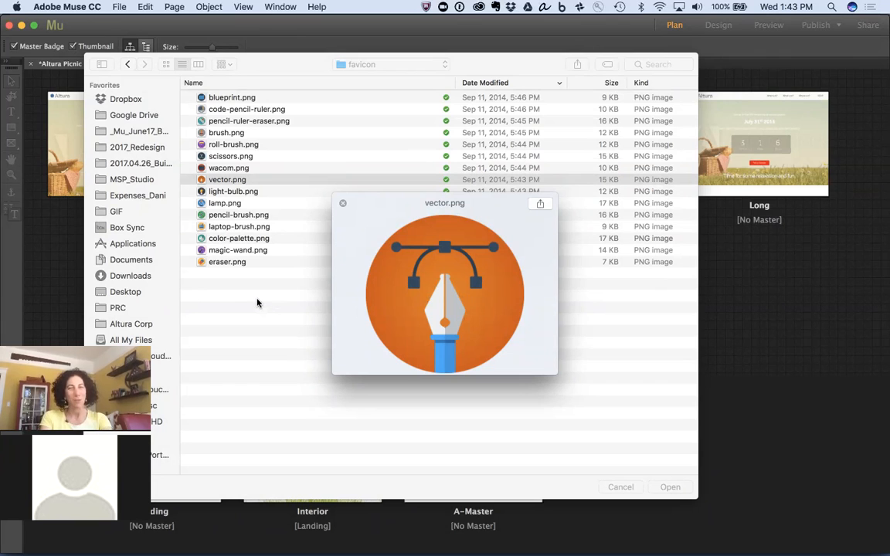
# Step: Choose lamp.png as the site's favicon image and apply the site properties
pyautogui.click(221, 207)
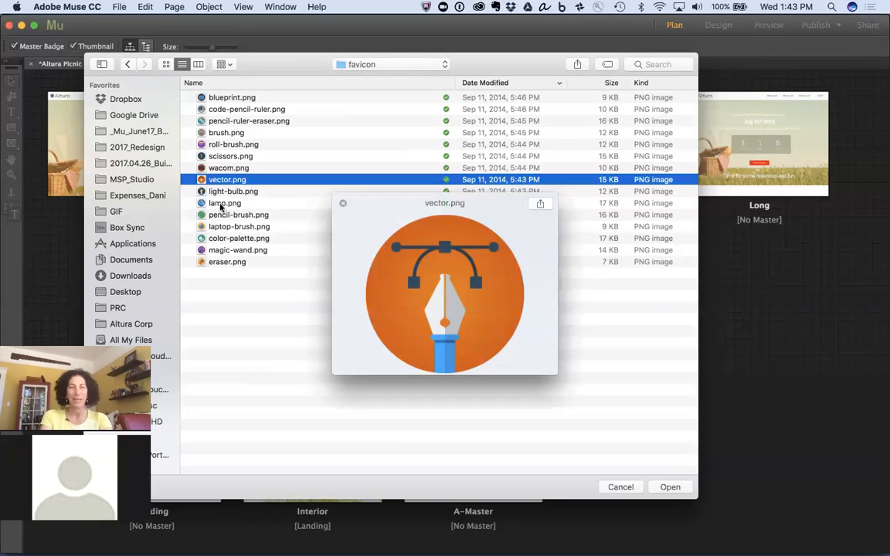
pyautogui.click(220, 206)
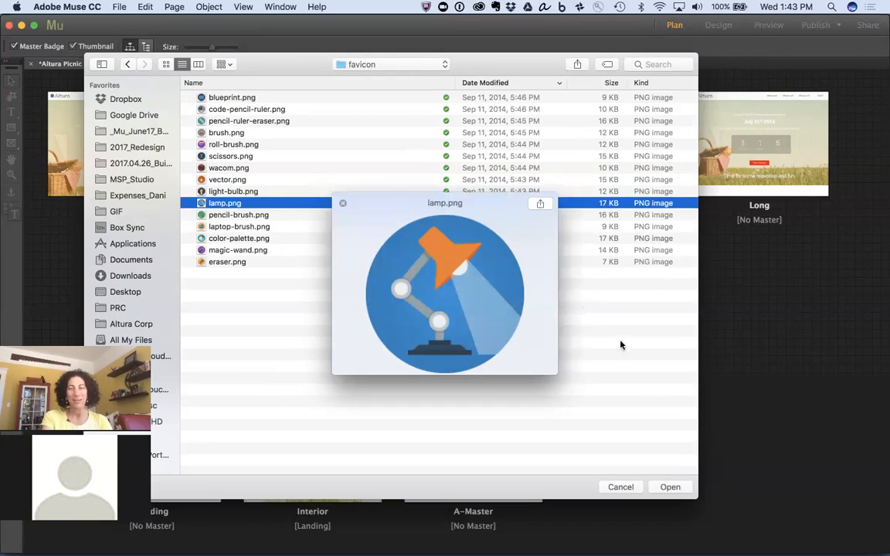
pyautogui.click(674, 485)
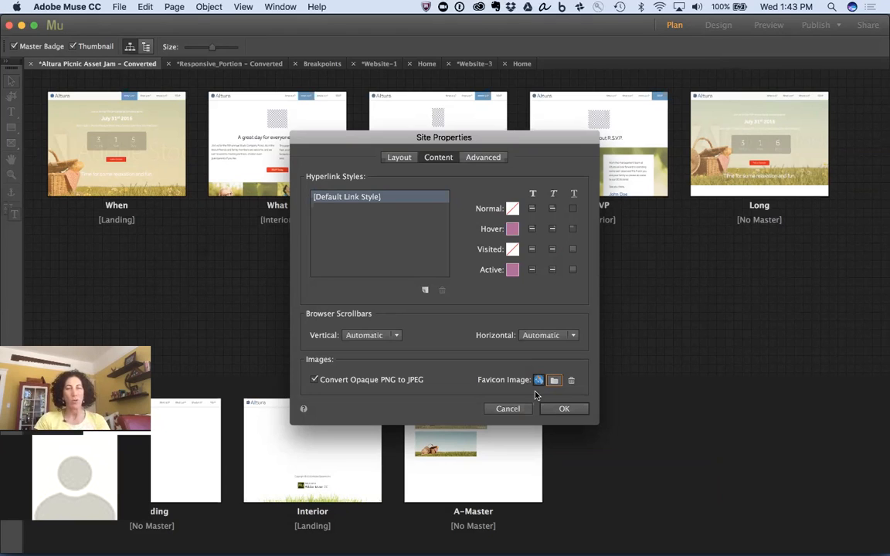
pyautogui.click(564, 409)
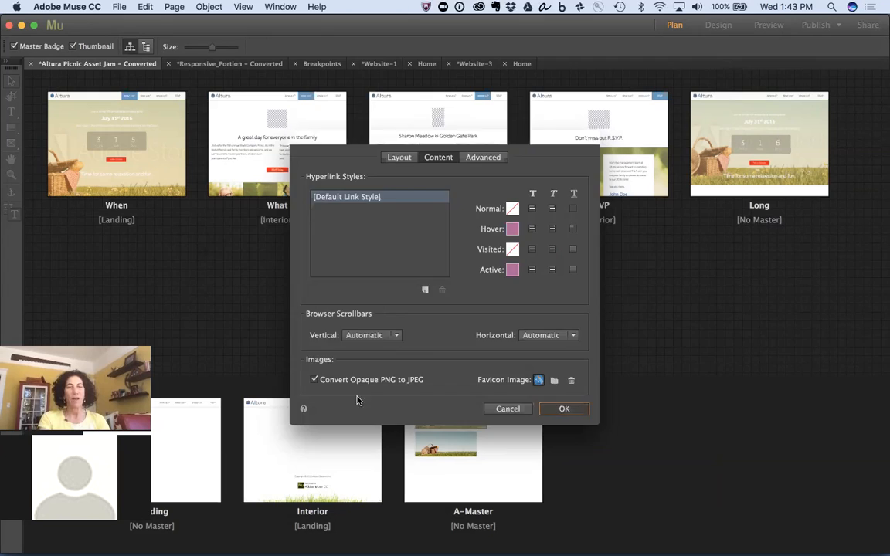
# Step: Open the When page and preview it in the browser to check its tab icon, returning to Adobe Muse
pyautogui.doubleClick(132, 122)
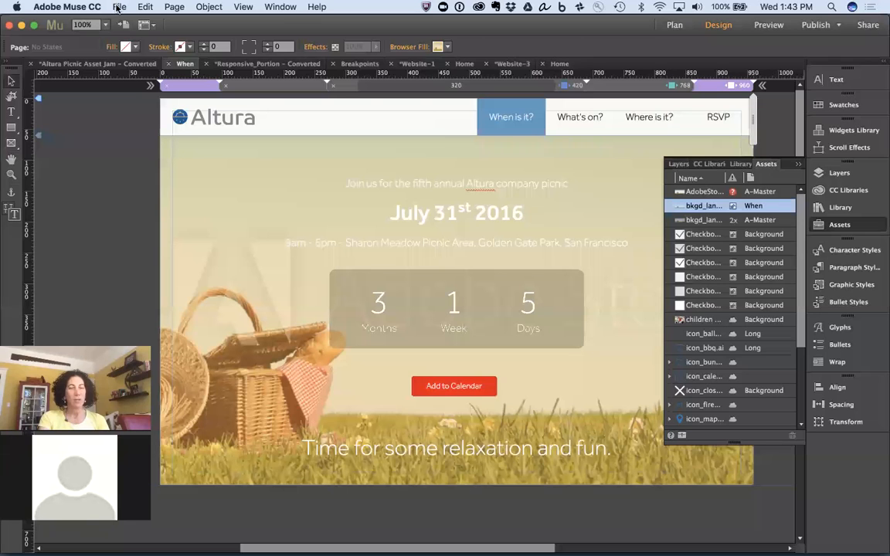
pyautogui.press('super+shift+e')
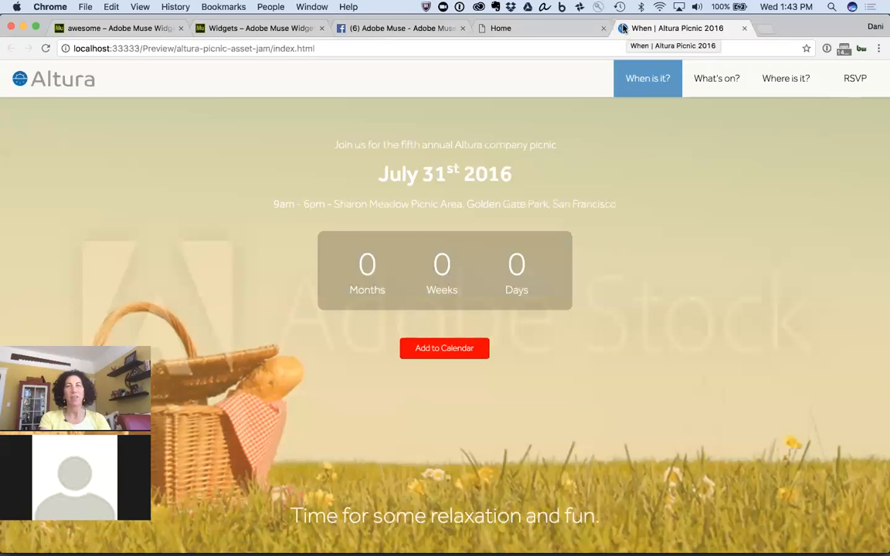
pyautogui.press('super+Tab')
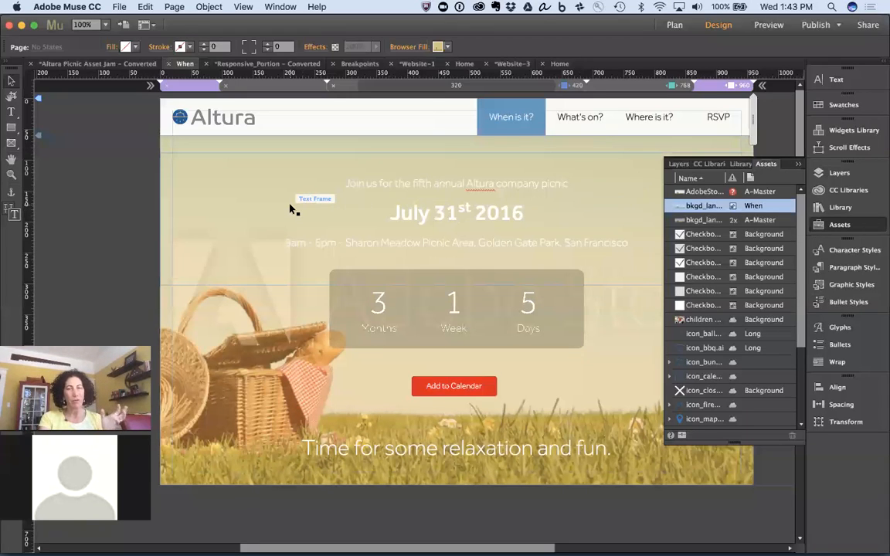
# Step: Return to the site plan and look through the What page's layout, metadata and options properties
pyautogui.press('super+m')
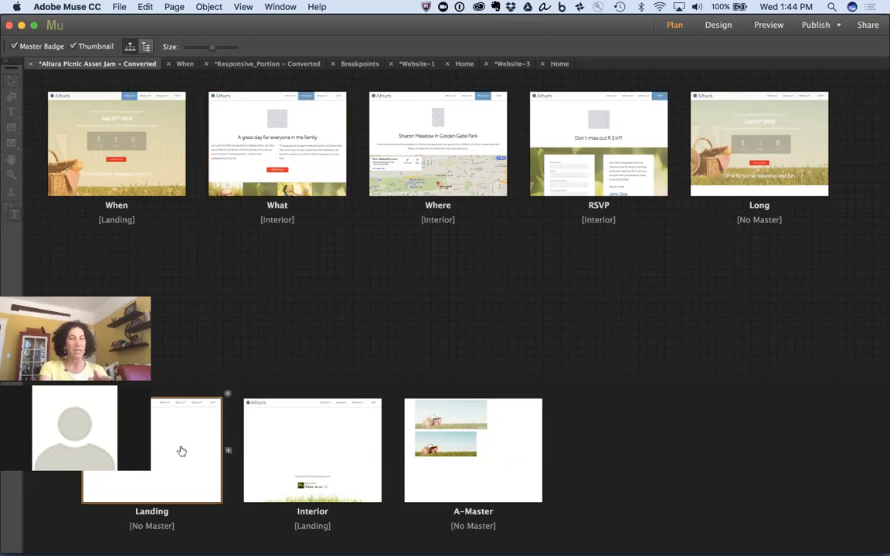
pyautogui.rightClick(246, 140)
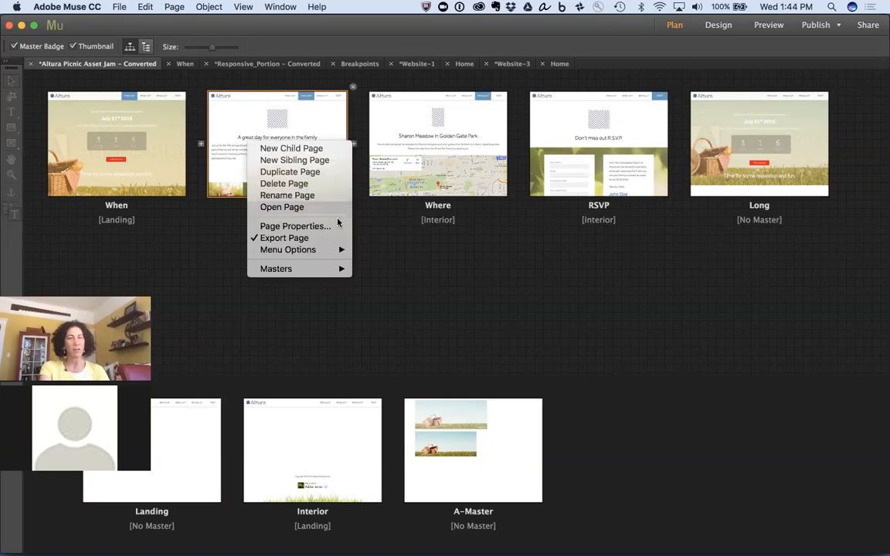
pyautogui.click(336, 226)
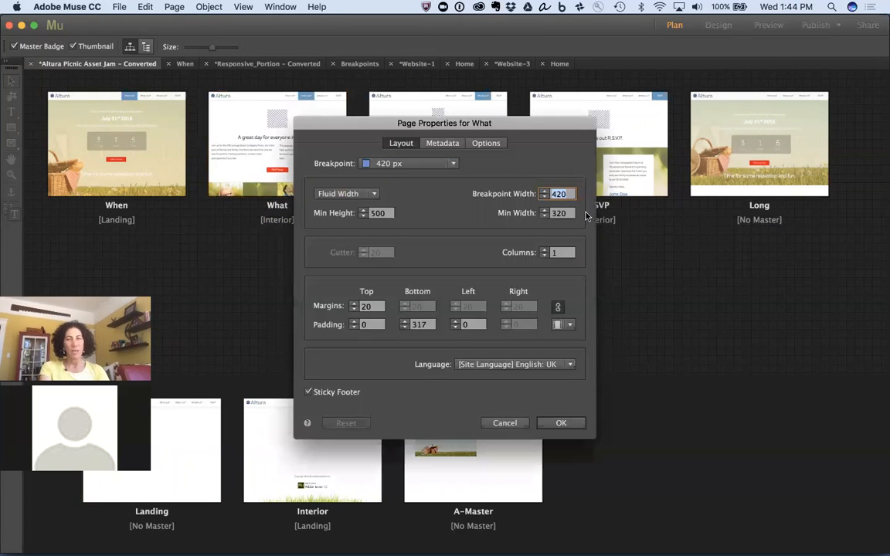
pyautogui.click(443, 143)
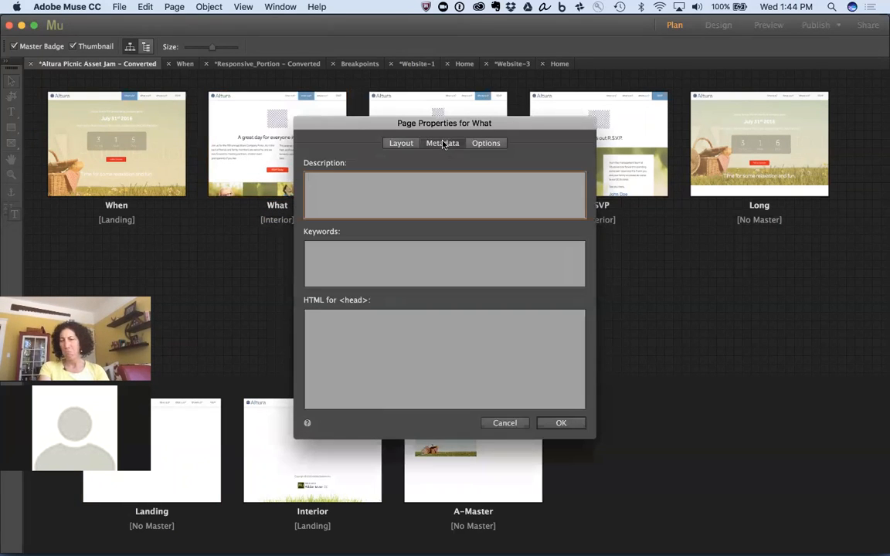
pyautogui.click(477, 143)
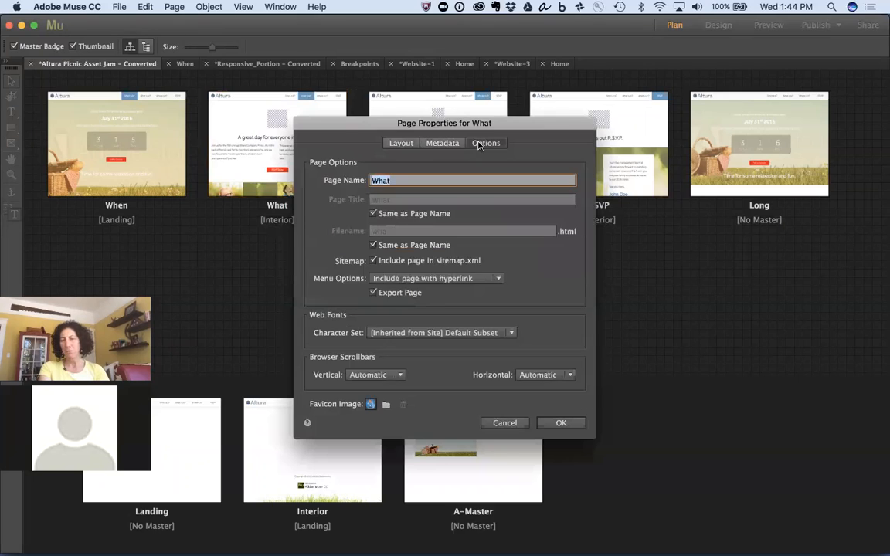
# Step: Try pencil-ruler-eraser.png as the What page's own favicon image and cancel the page properties
pyautogui.click(386, 406)
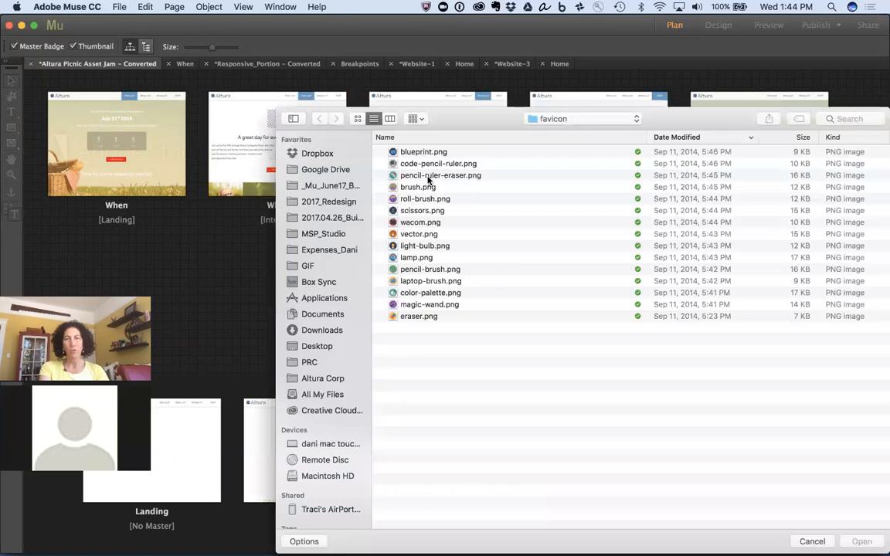
pyautogui.click(429, 177)
pyautogui.press('space')
pyautogui.press('space')
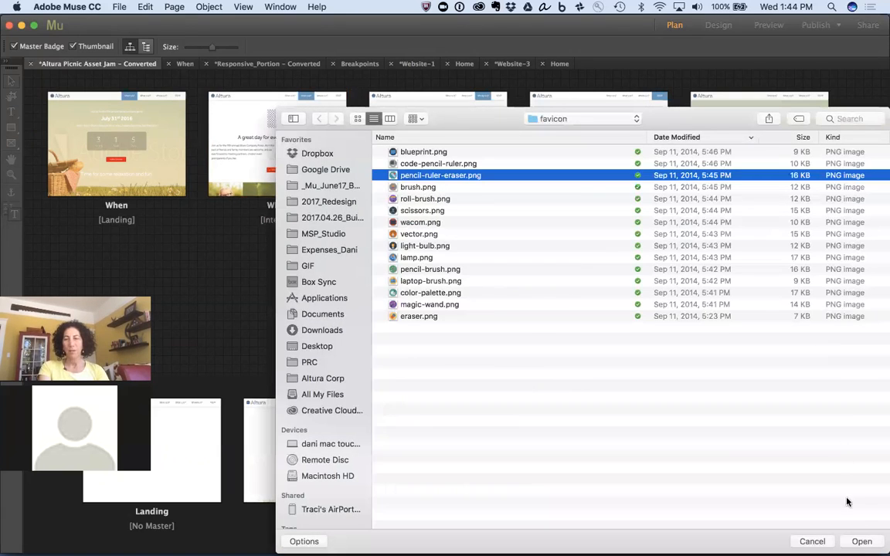
pyautogui.click(862, 542)
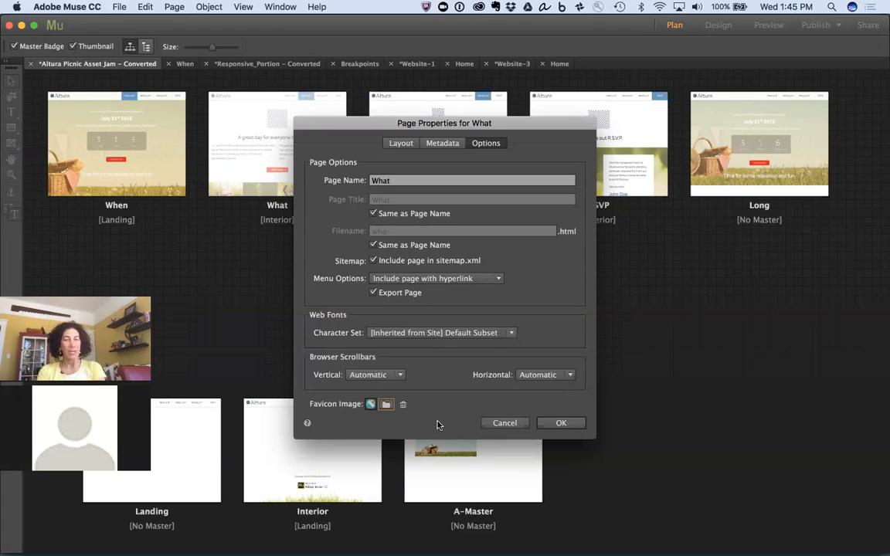
pyautogui.click(502, 422)
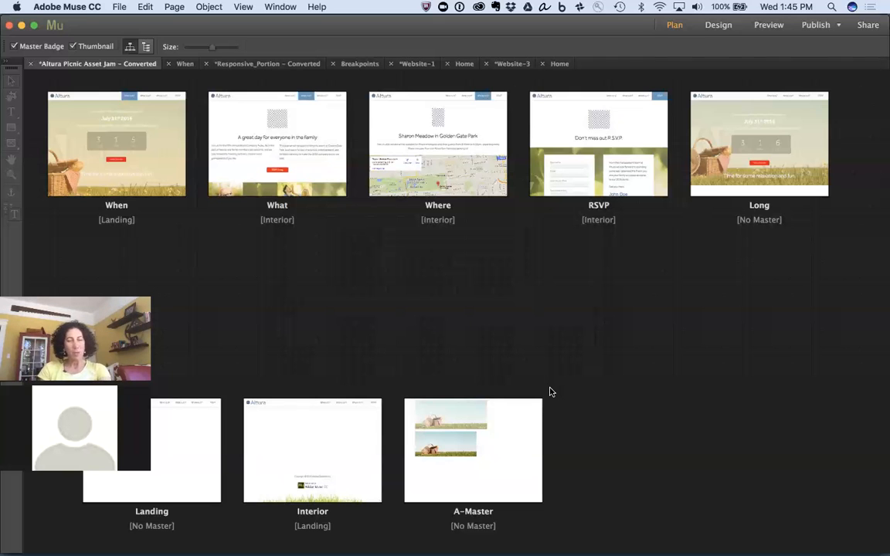
# Step: Switch to the Evernote session notes with the favicon resource links
pyautogui.press('super+Tab')
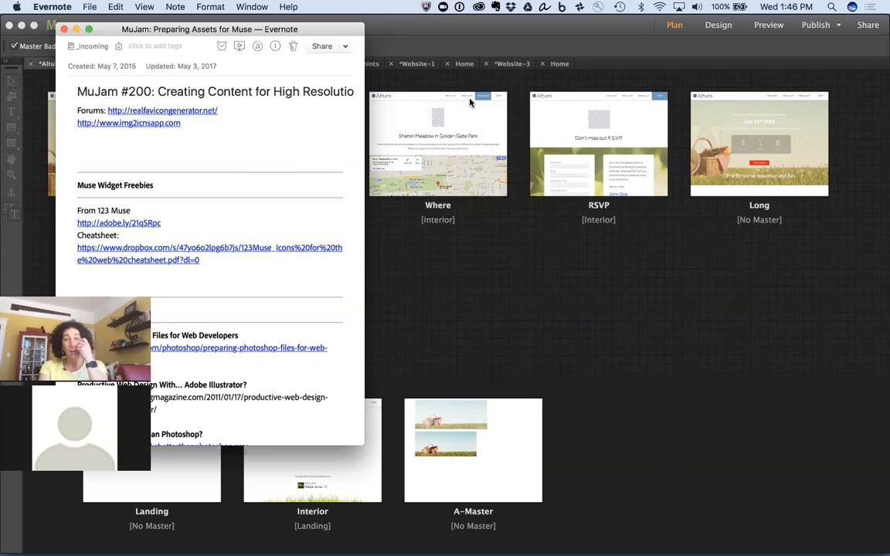
# Step: Find the session notes link near the start of the Evernote note and select its address
pyautogui.click(270, 213)
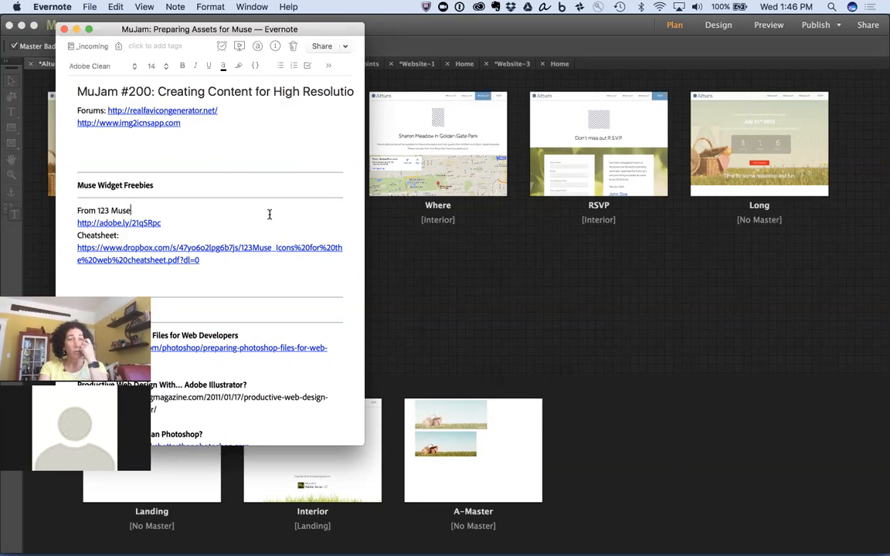
pyautogui.scroll(10, 221, 223)
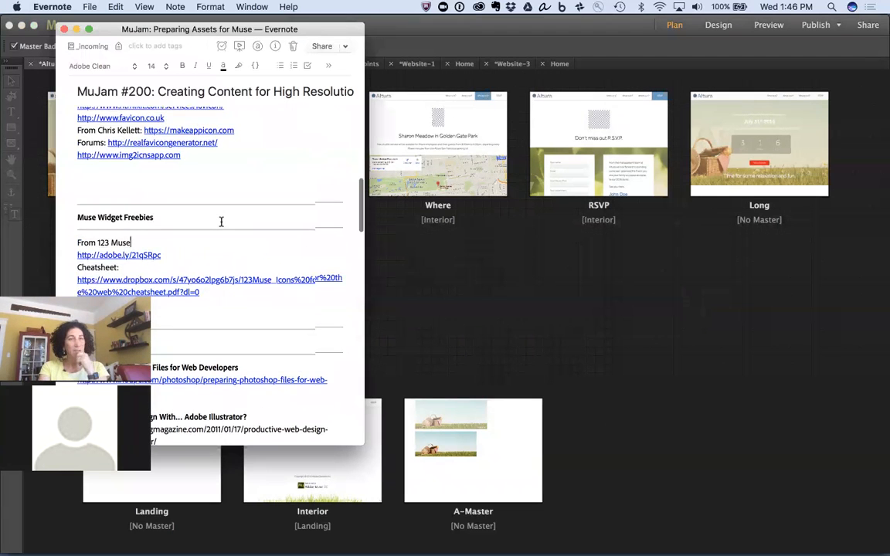
pyautogui.scroll(5, 221, 223)
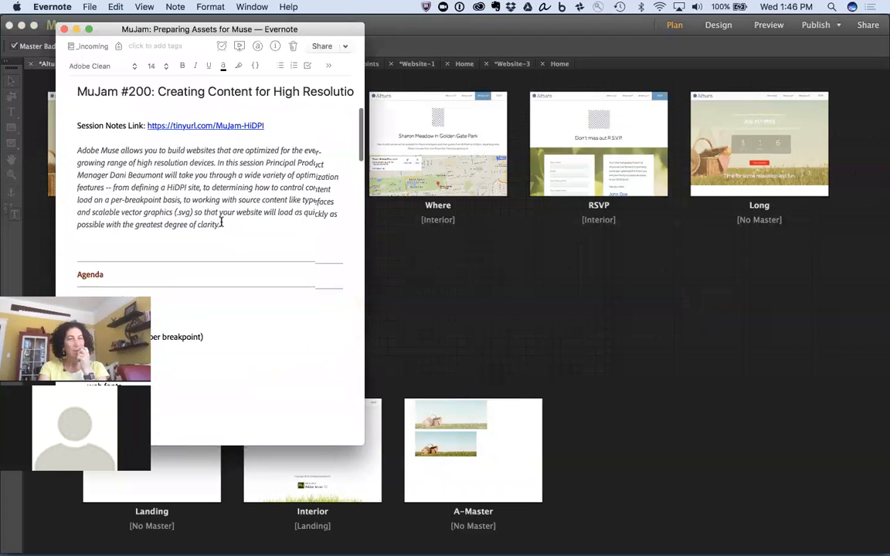
pyautogui.click(272, 123)
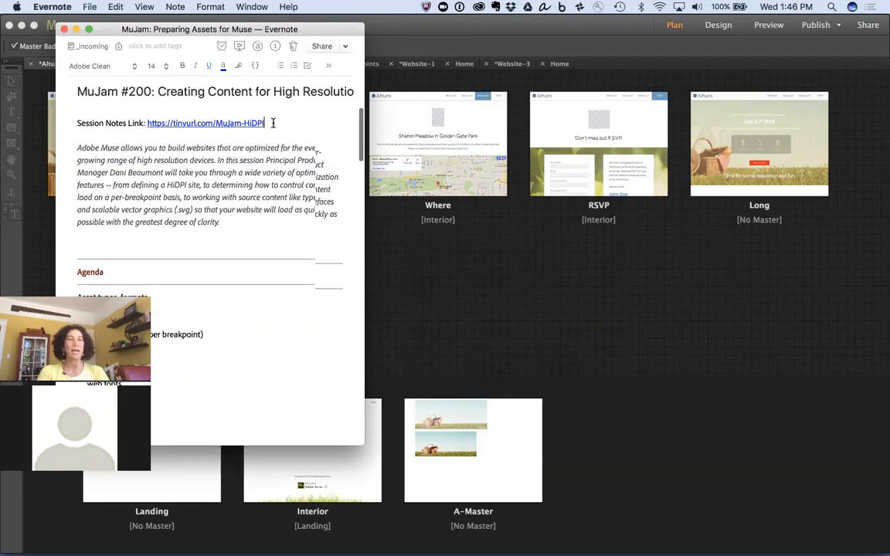
pyautogui.moveTo(272, 122); pyautogui.dragTo(148, 120)
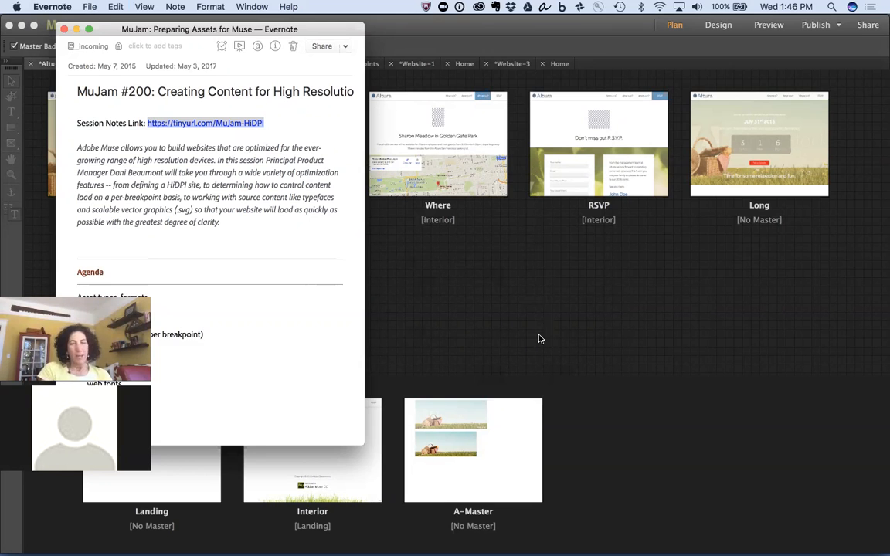
# Step: Look through the note's Agenda and Favicon Research link sections
pyautogui.click(244, 258)
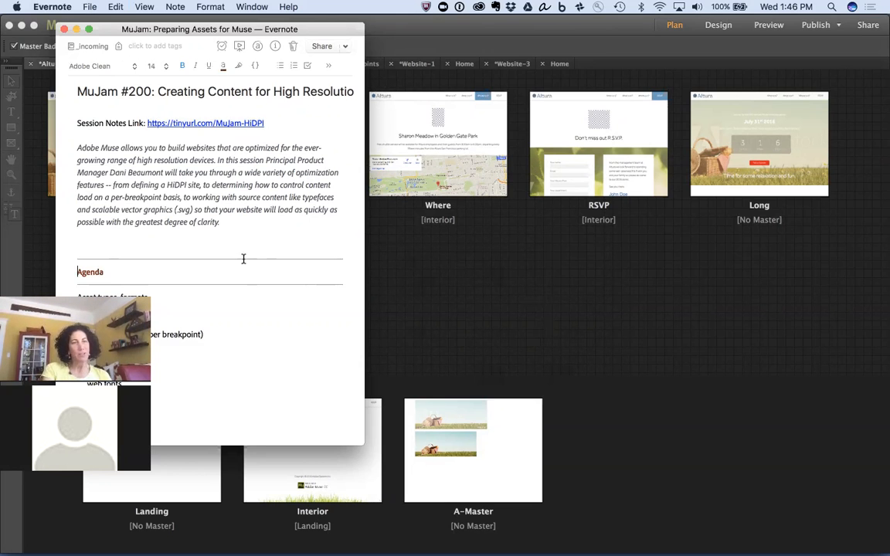
pyautogui.scroll(-3, 243, 258)
pyautogui.scroll(-8, 243, 259)
pyautogui.scroll(3, 243, 258)
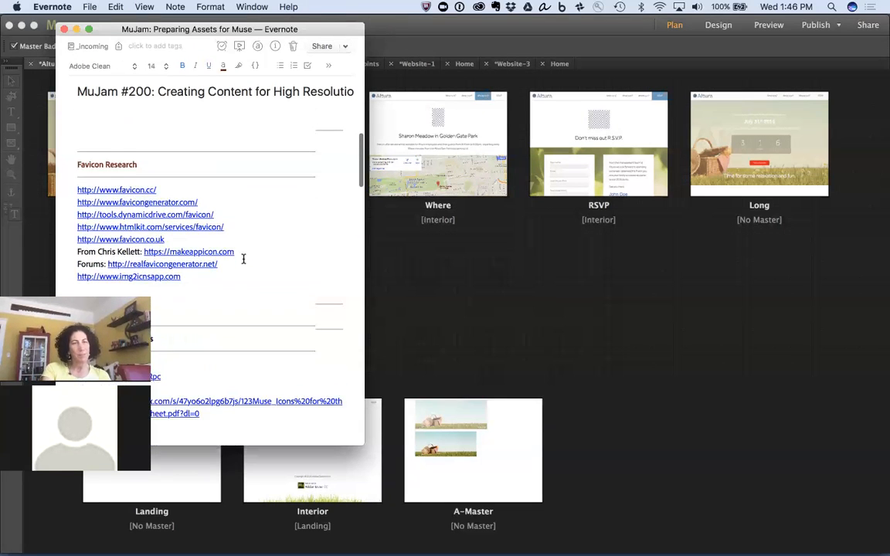
pyautogui.scroll(2, 243, 259)
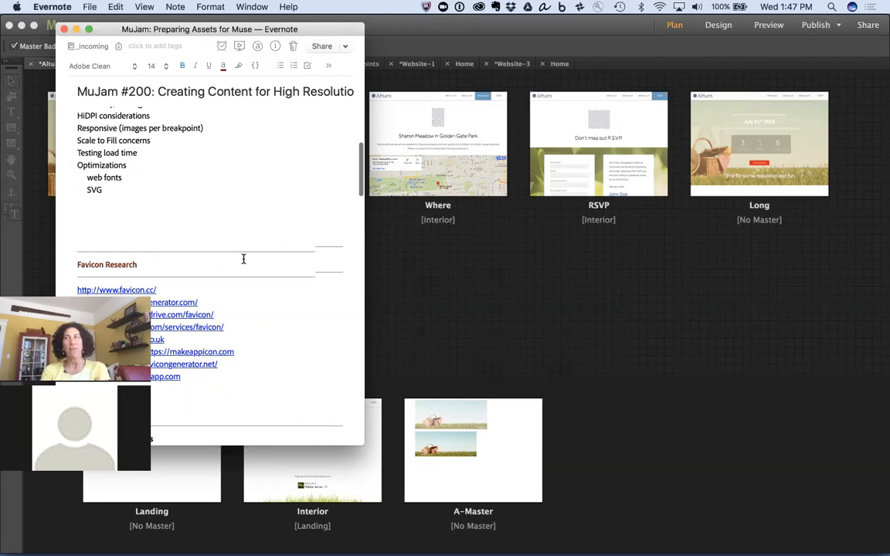
# Step: Switch to Chrome, search Google for "font awesome create web kit" in a new tab and open the Font Awesome site
pyautogui.press('super+Tab')
pyautogui.press('super+Tab')
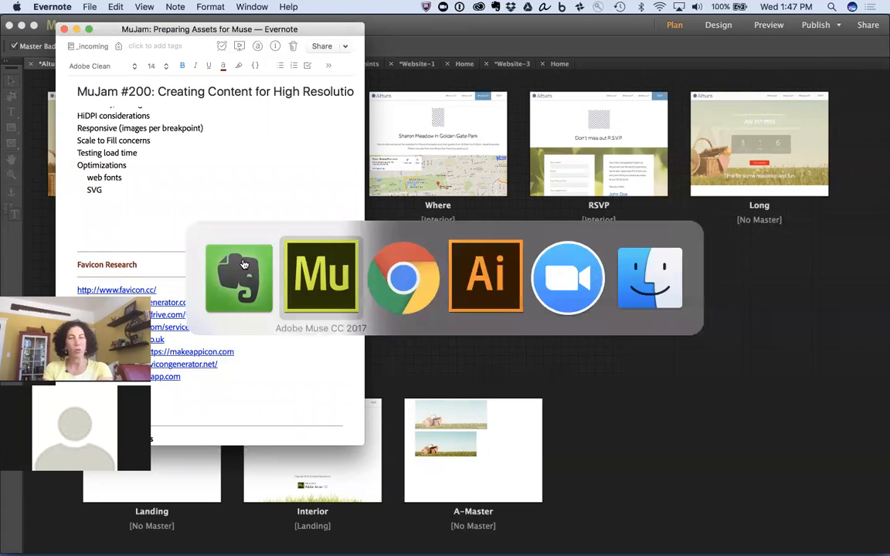
pyautogui.press('super+t')
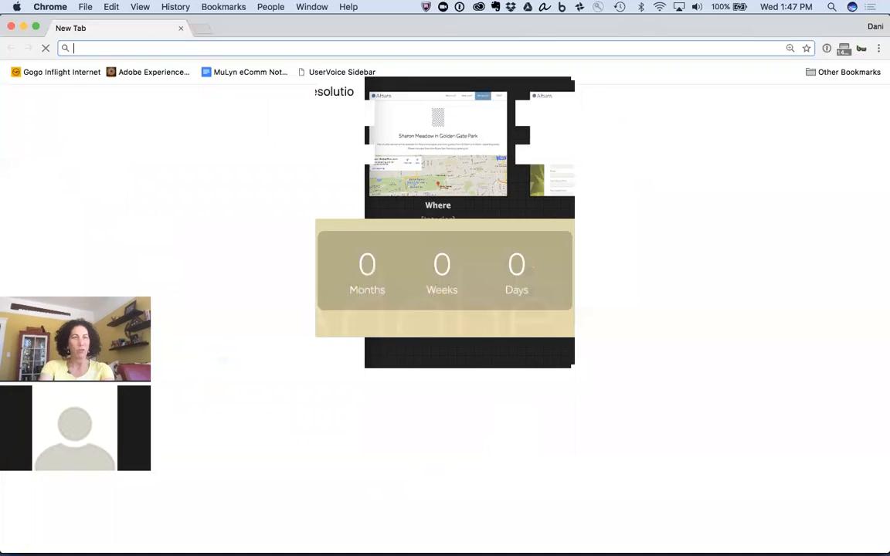
pyautogui.write('font awesome create web kit')
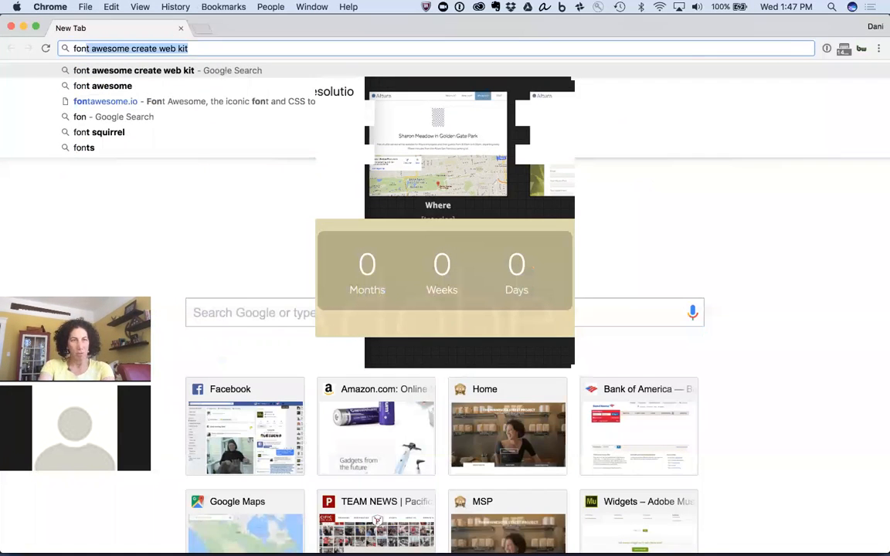
pyautogui.press('Return')
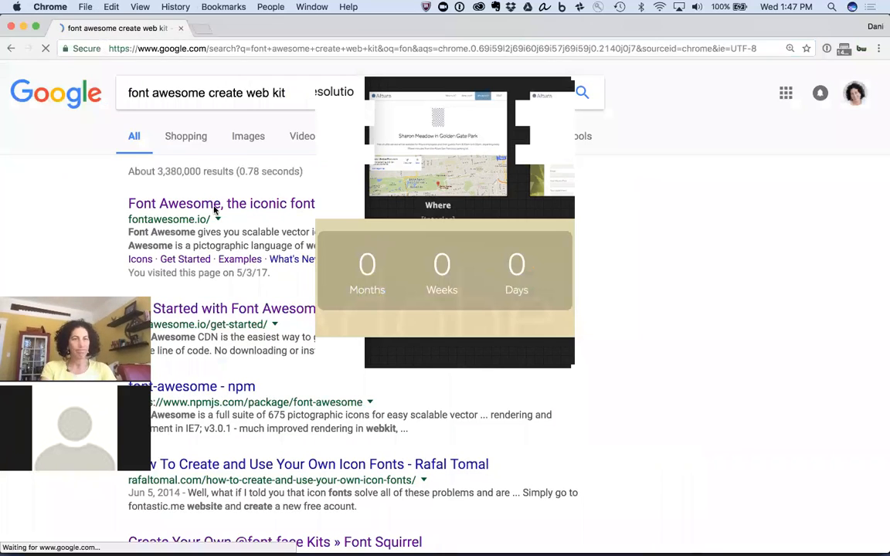
pyautogui.click(216, 205)
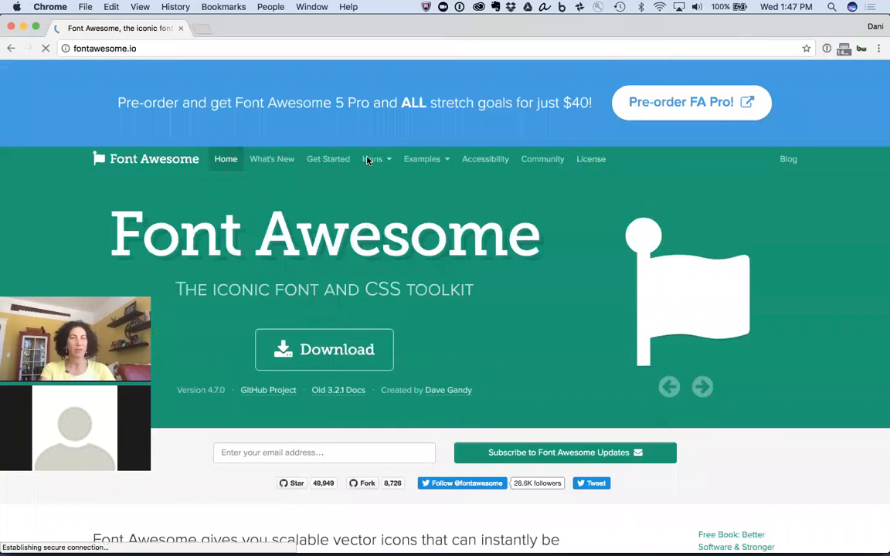
# Step: Open Font Awesome's icon overview and browse the new icons and Web Application Icons
pyautogui.click(368, 160)
pyautogui.scroll(-10, 518, 257)
pyautogui.scroll(-4, 519, 258)
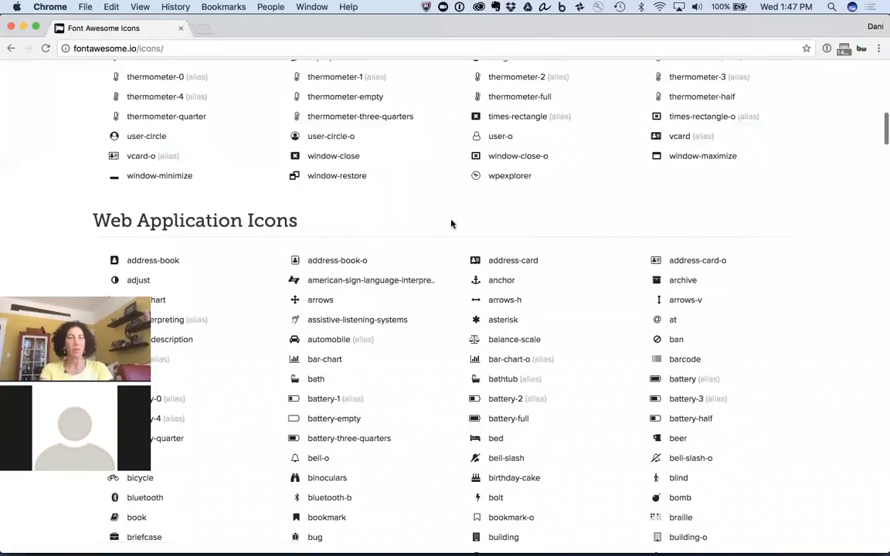
pyautogui.scroll(-7, 451, 224)
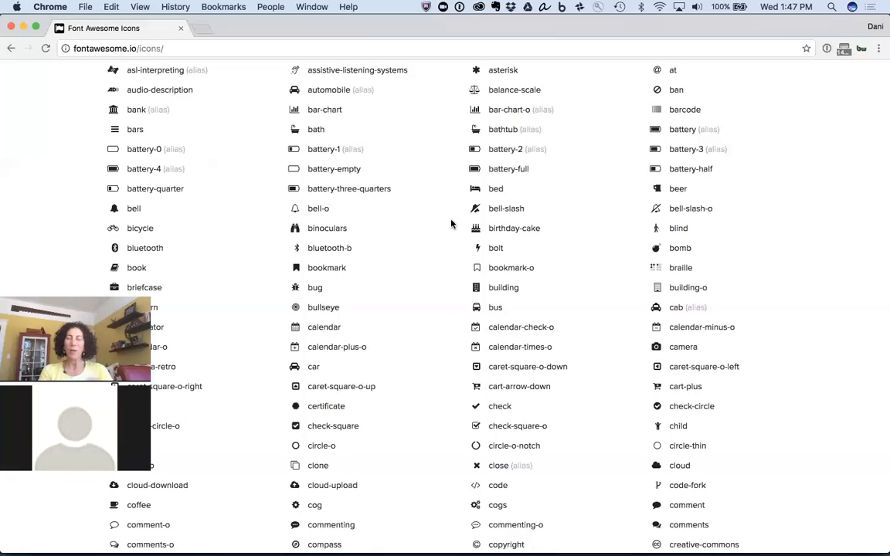
pyautogui.scroll(20, 452, 224)
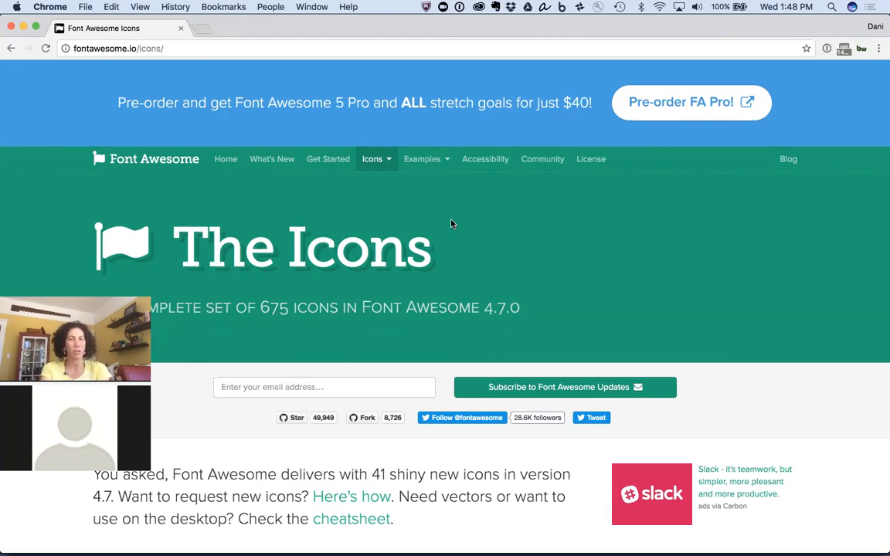
pyautogui.scroll(-15, 452, 224)
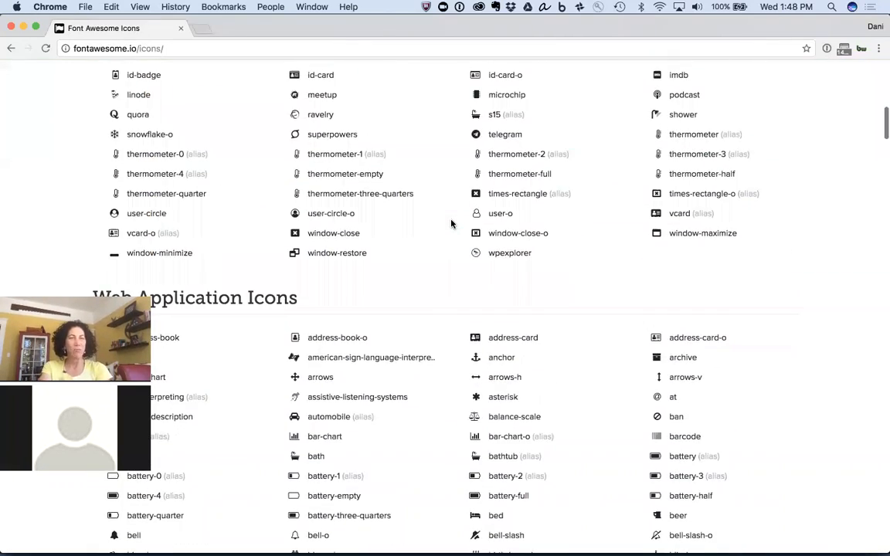
pyautogui.scroll(15, 452, 225)
pyautogui.click(341, 337)
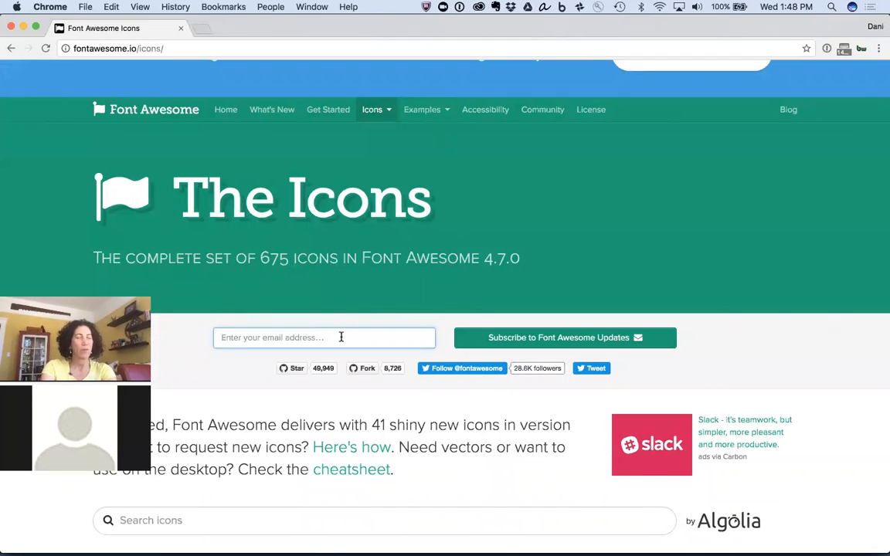
pyautogui.write('p')
pyautogui.press('BackSpace')
pyautogui.write('basket')
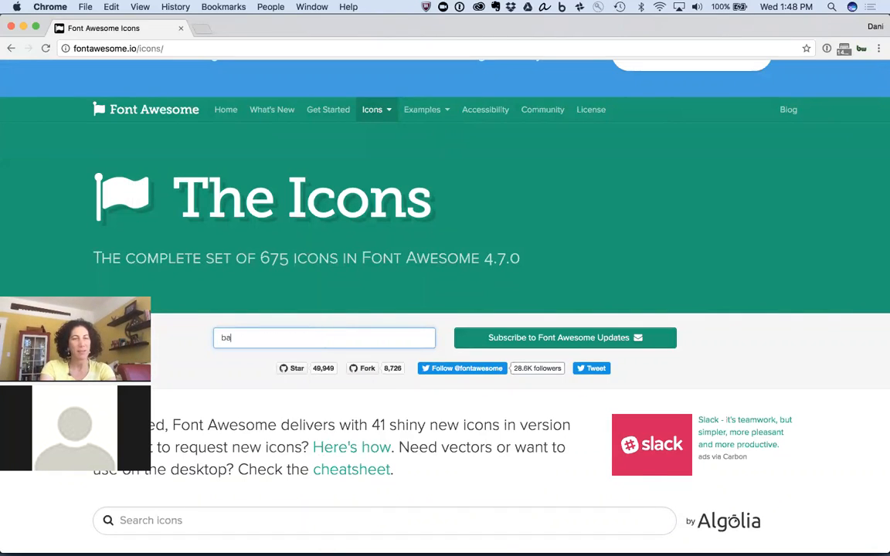
pyautogui.press('Return')
# Step: Search the Font Awesome icons for "basket" and view the shopping-basket icon's page
pyautogui.scroll(-4, 418, 270)
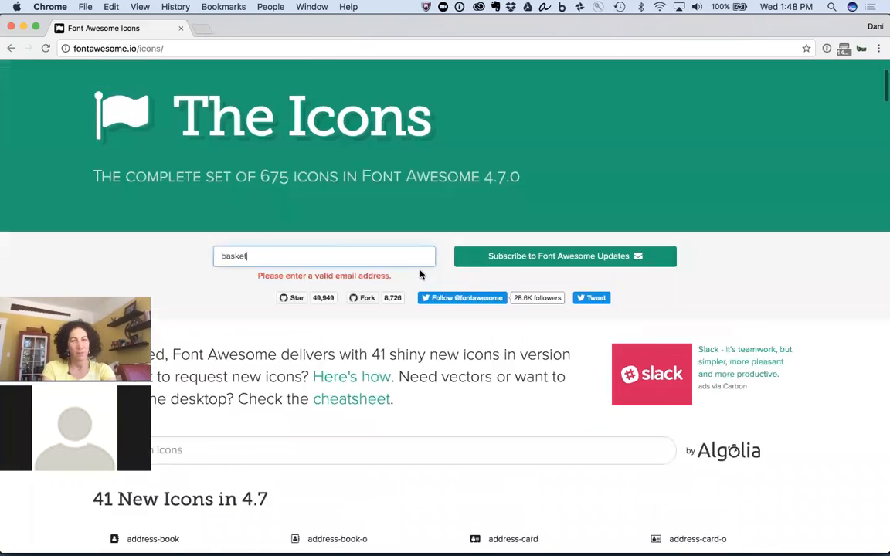
pyautogui.scroll(1, 419, 272)
pyautogui.scroll(-8, 420, 272)
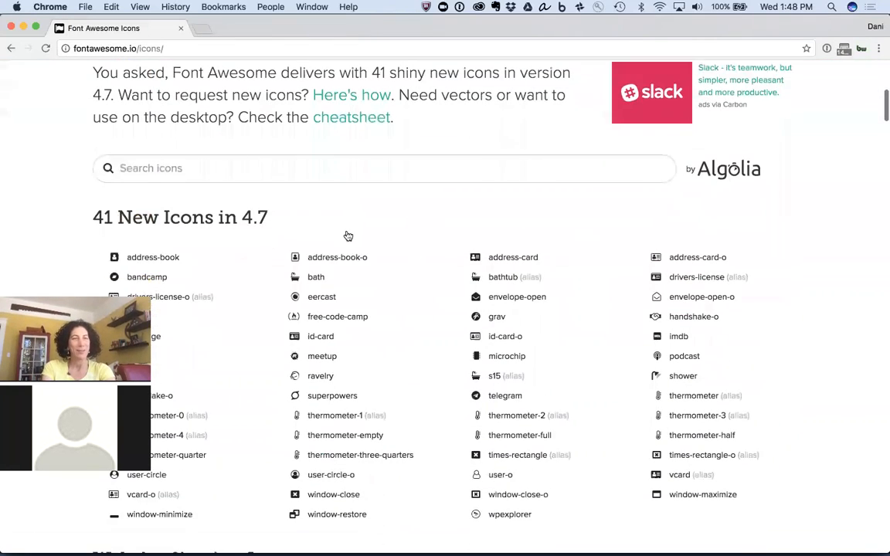
pyautogui.click(198, 171)
pyautogui.write('basket')
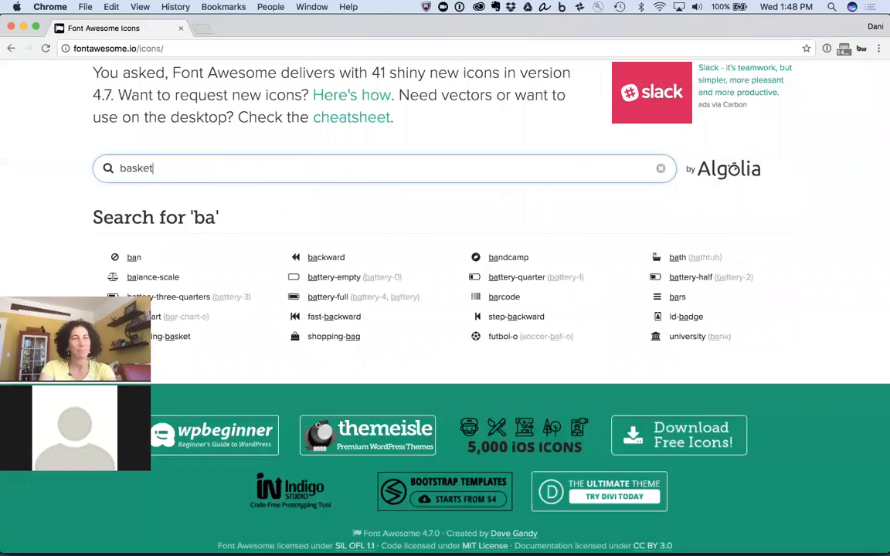
pyautogui.click(112, 278)
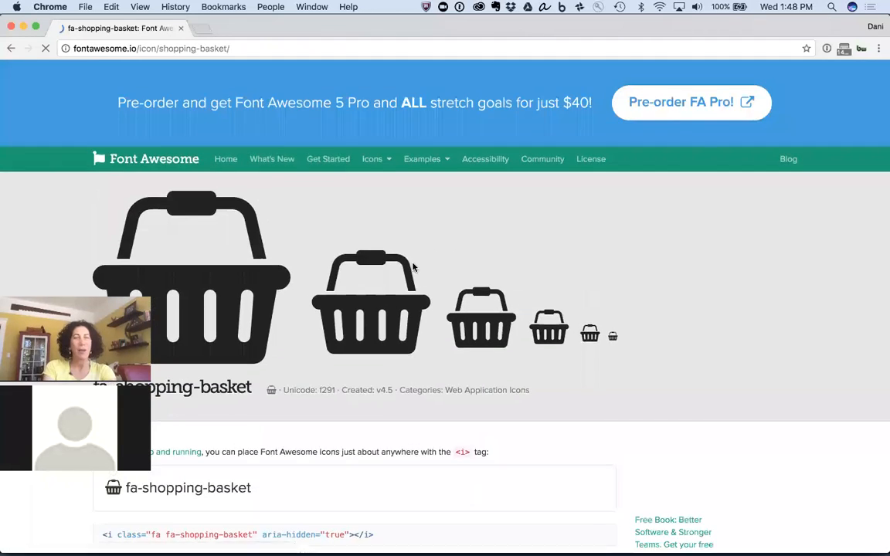
pyautogui.scroll(-4, 413, 267)
pyautogui.scroll(2, 413, 267)
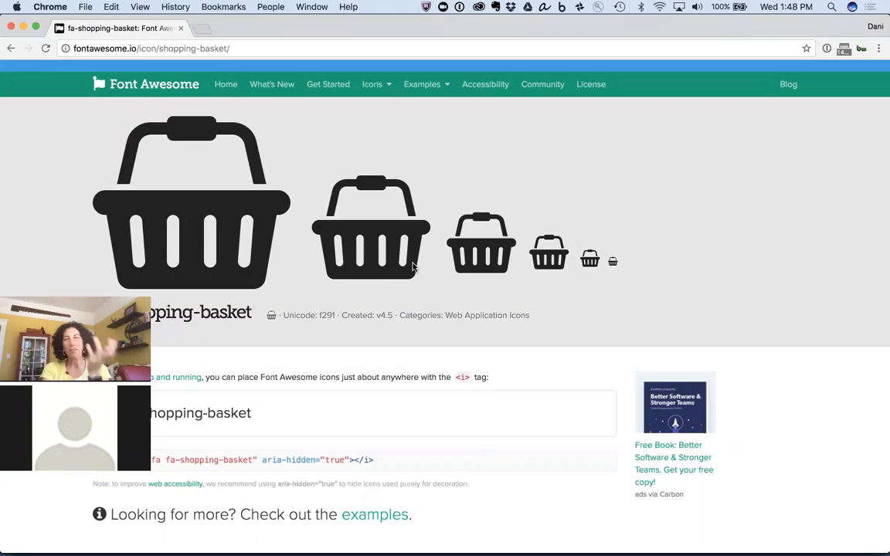
pyautogui.press('super+[')
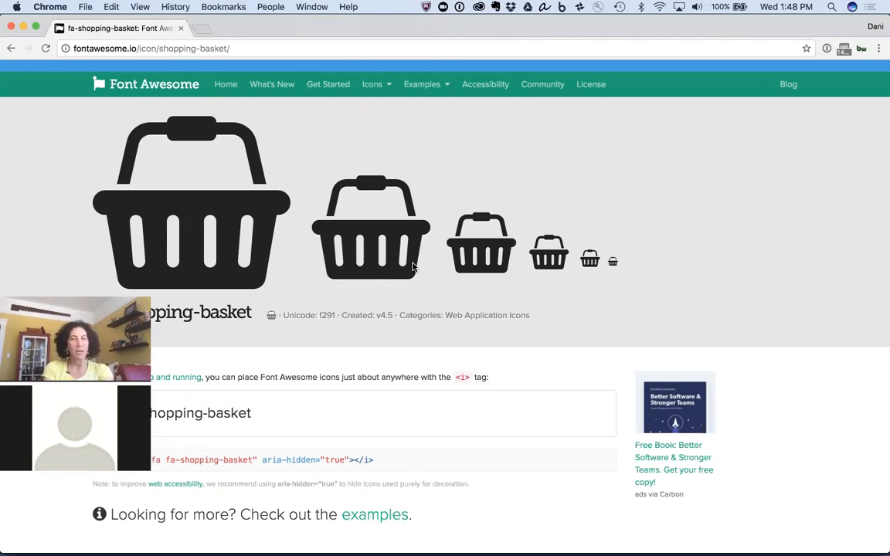
# Step: Switch to Adobe Muse, open the A-Master page and move both picnic images down together to Y 330
pyautogui.press('super+Tab')
pyautogui.press('super+Tab')
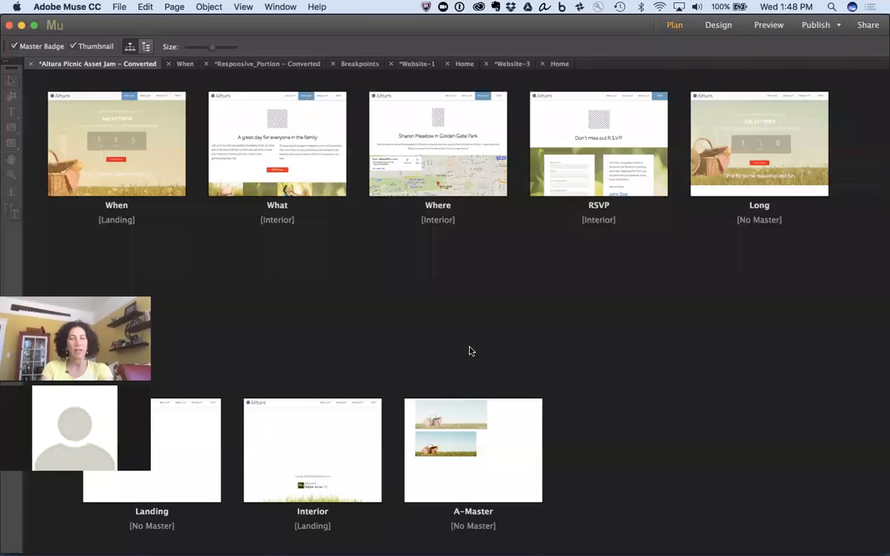
pyautogui.doubleClick(498, 456)
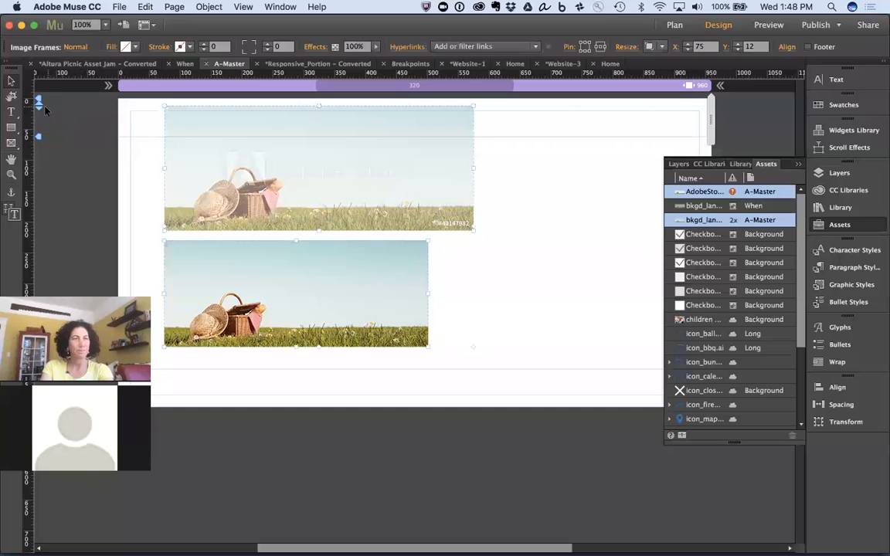
pyautogui.moveTo(39, 106); pyautogui.dragTo(39, 302)
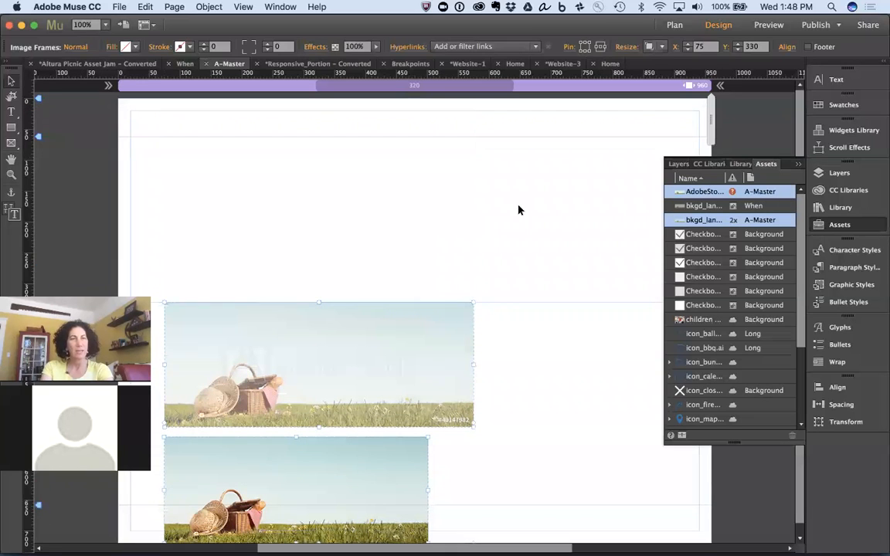
pyautogui.click(427, 188)
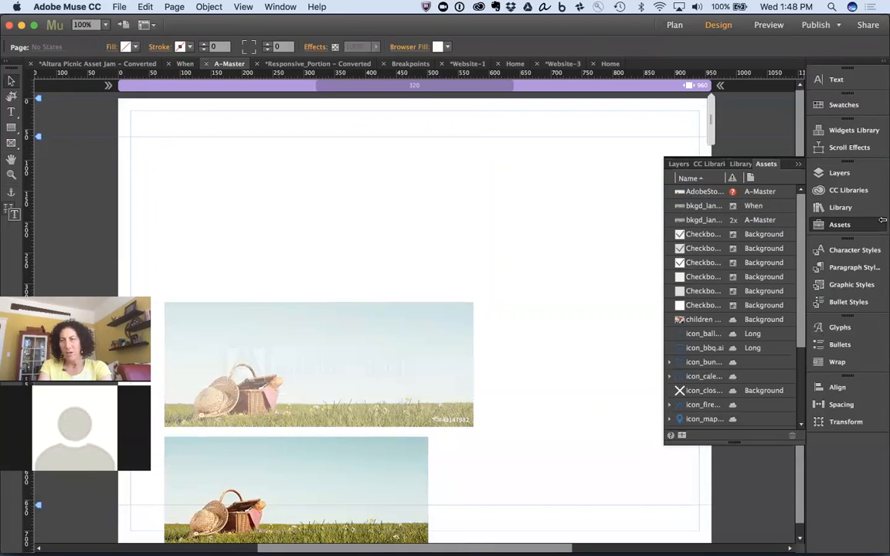
# Step: Place the Font Awesome Pro library widget on the A-Master page above the picnic images, at about X 55, Y 97
pyautogui.click(850, 129)
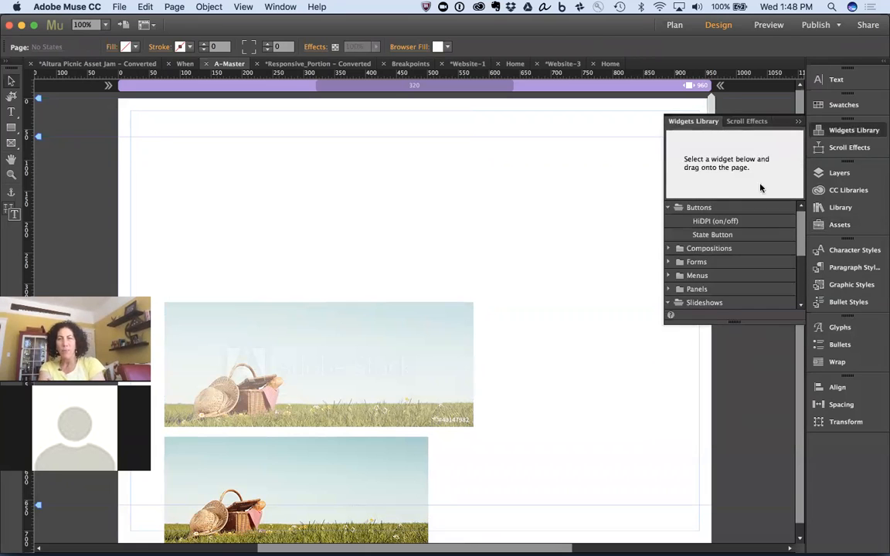
pyautogui.click(843, 130)
pyautogui.click(842, 207)
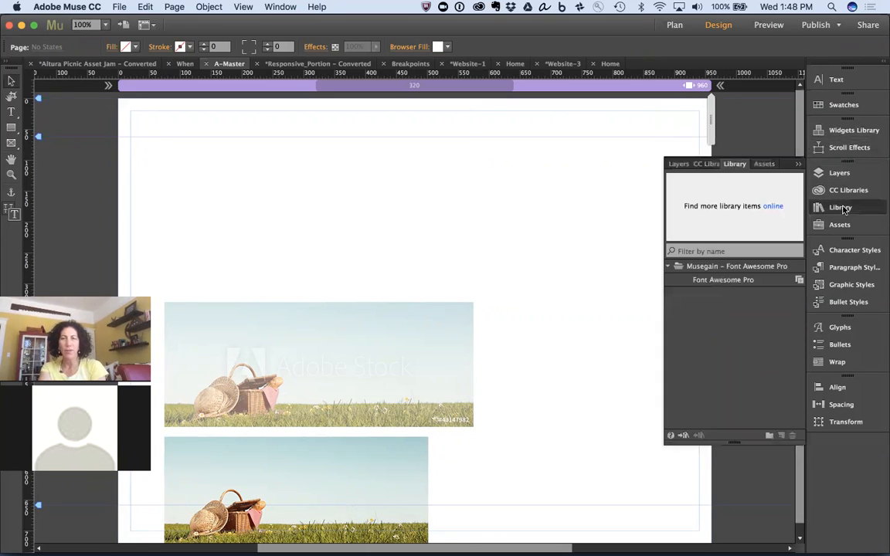
pyautogui.moveTo(717, 283); pyautogui.dragTo(560, 221)
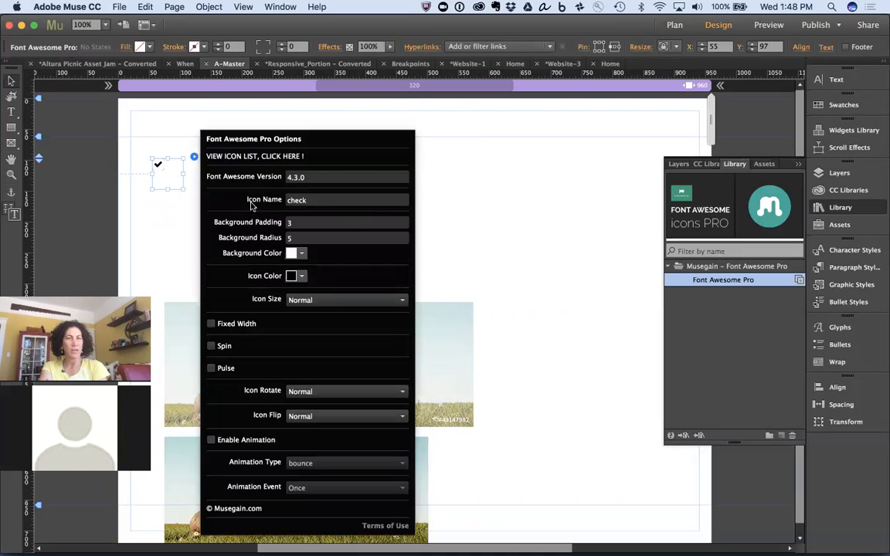
# Step: Switch to Chrome, copy the shopping-basket icon's name from its Font Awesome page and return to Adobe Muse
pyautogui.press('super+Tab')
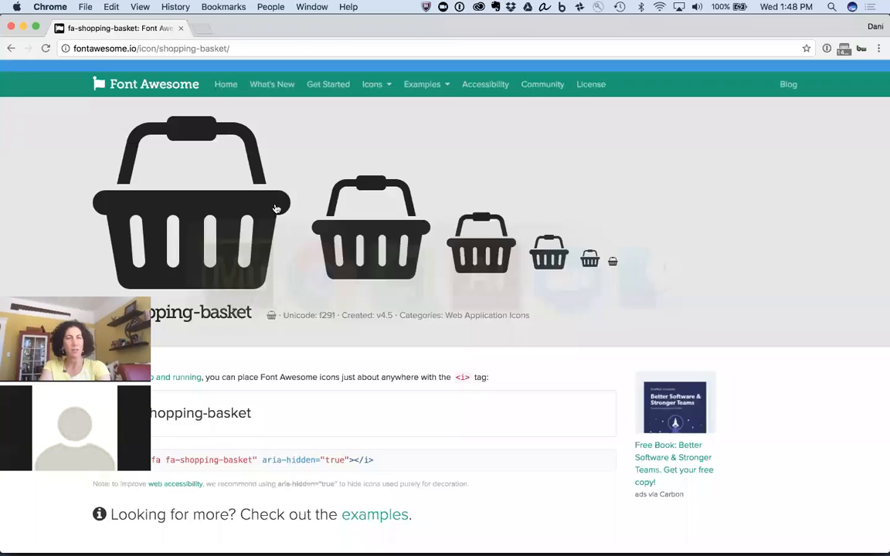
pyautogui.moveTo(253, 312); pyautogui.dragTo(116, 312)
pyautogui.press('super+c')
pyautogui.press('super+Tab')
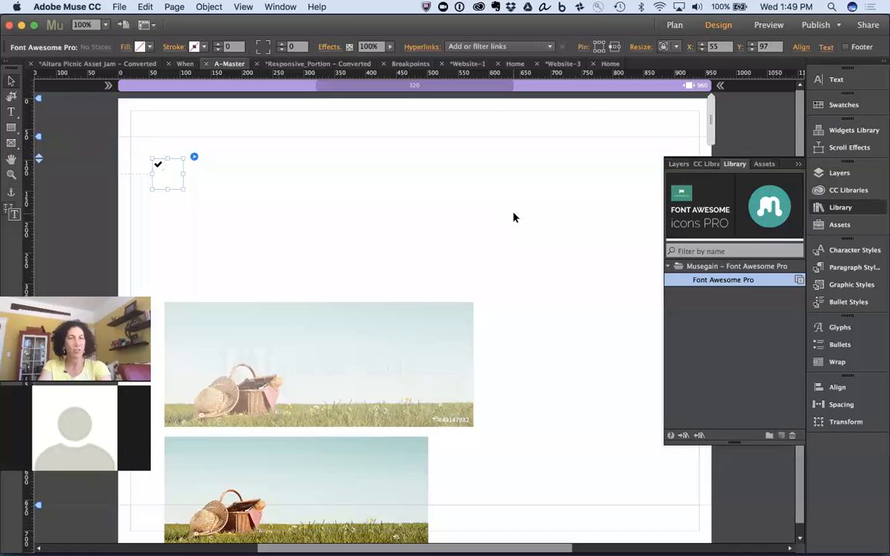
# Step: Paste the copied name as the Font Awesome Pro widget's Icon Name and trim it to shopping-basket
pyautogui.click(194, 159)
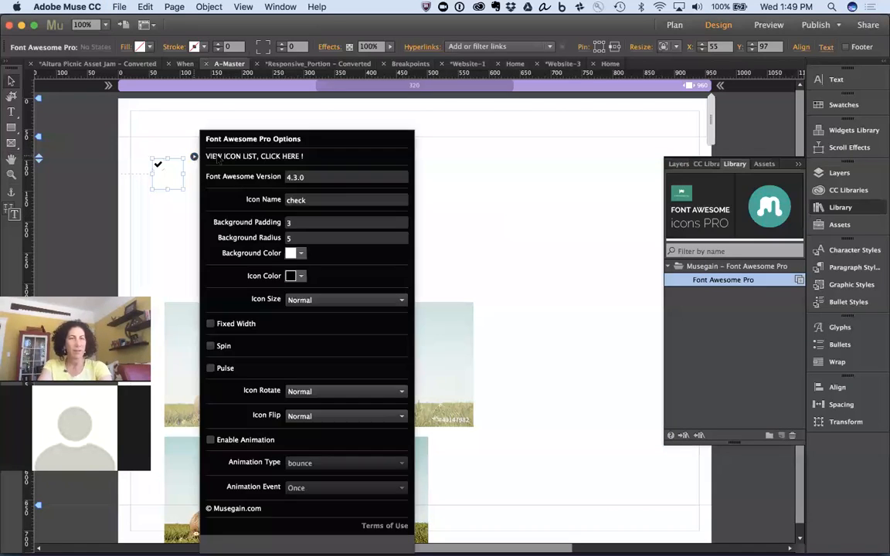
pyautogui.doubleClick(334, 200)
pyautogui.press('super+v')
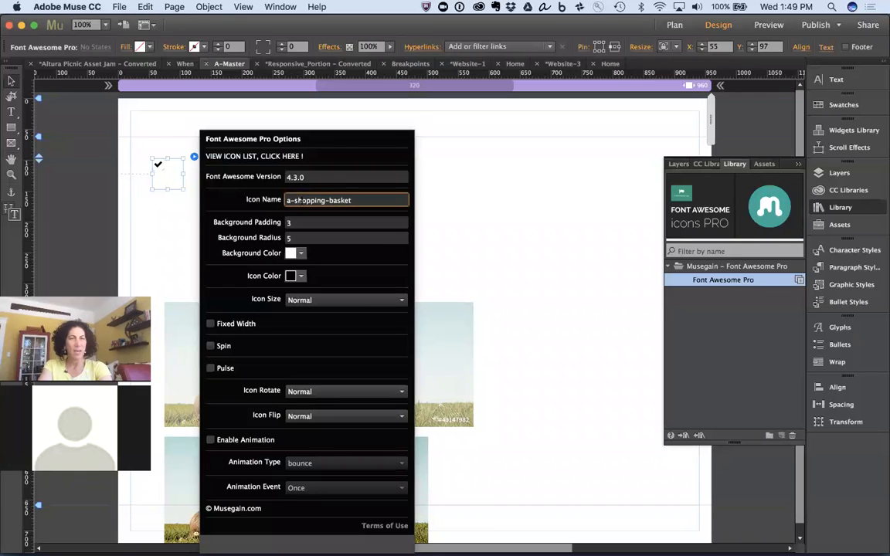
pyautogui.click(294, 200)
pyautogui.press('BackSpace')
pyautogui.press('BackSpace')
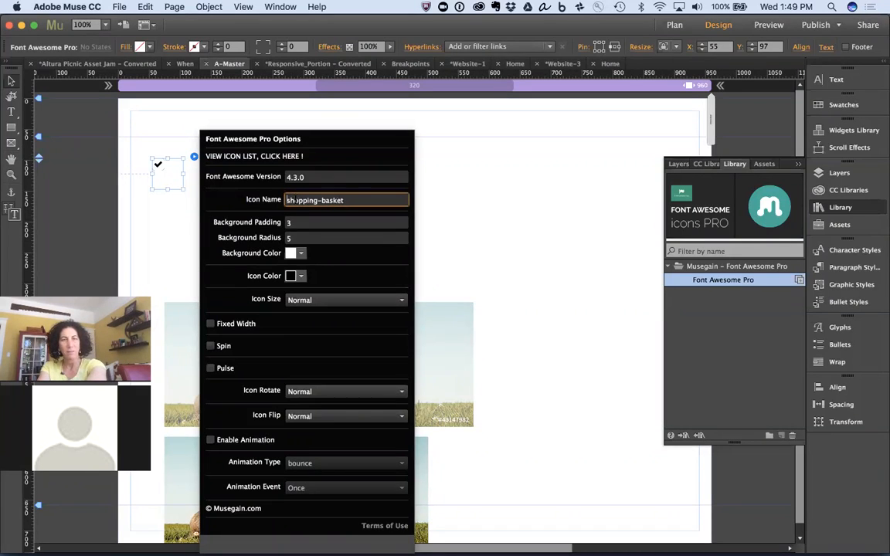
pyautogui.press('Tab')
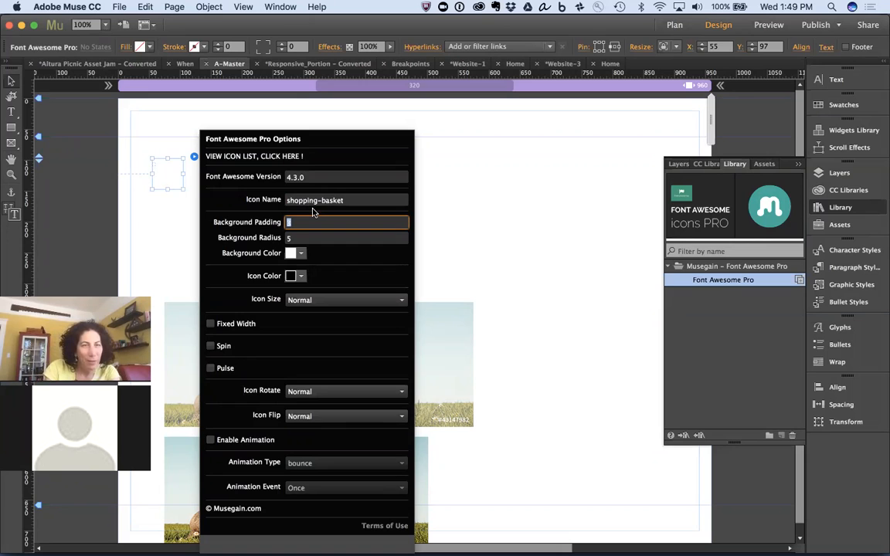
# Step: Set the Font Awesome Pro widget's text size to 100 and enlarge its frame to a wide rectangle about 159 px high
pyautogui.click(139, 157)
pyautogui.click(170, 179)
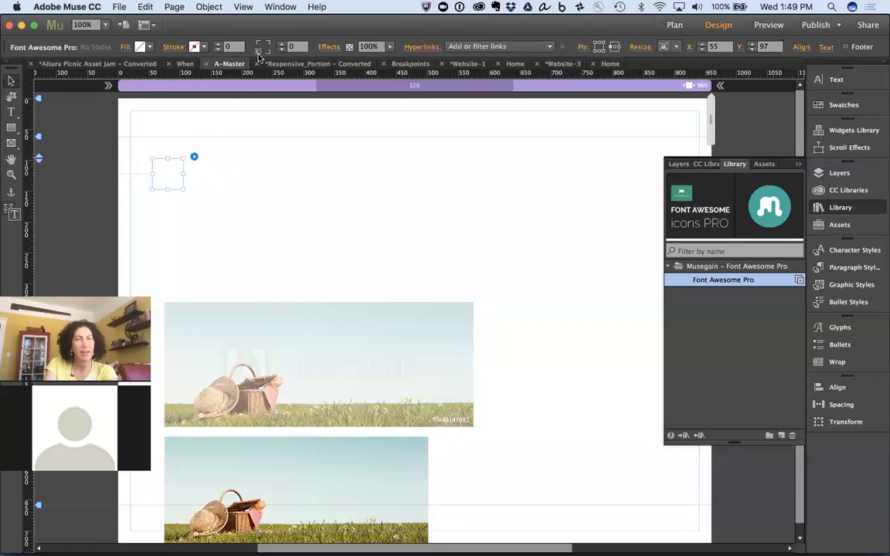
pyautogui.press('t')
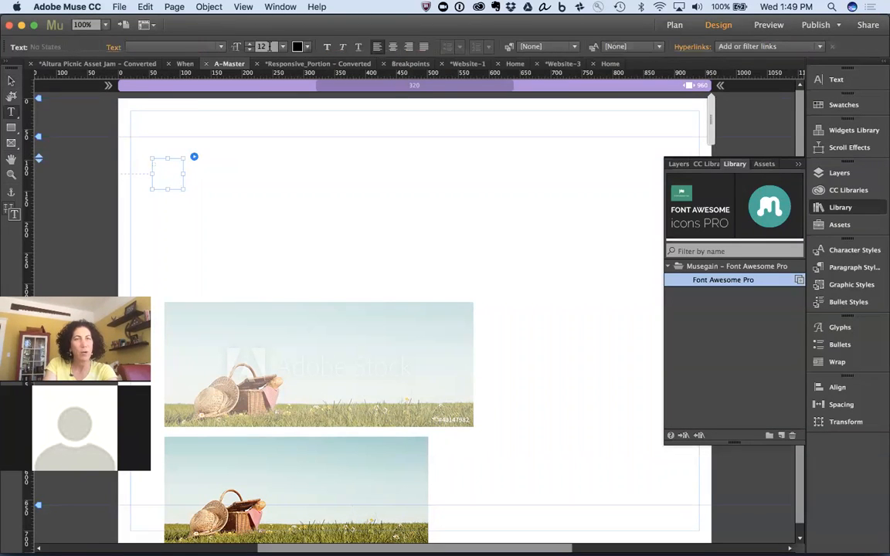
pyautogui.write('100')
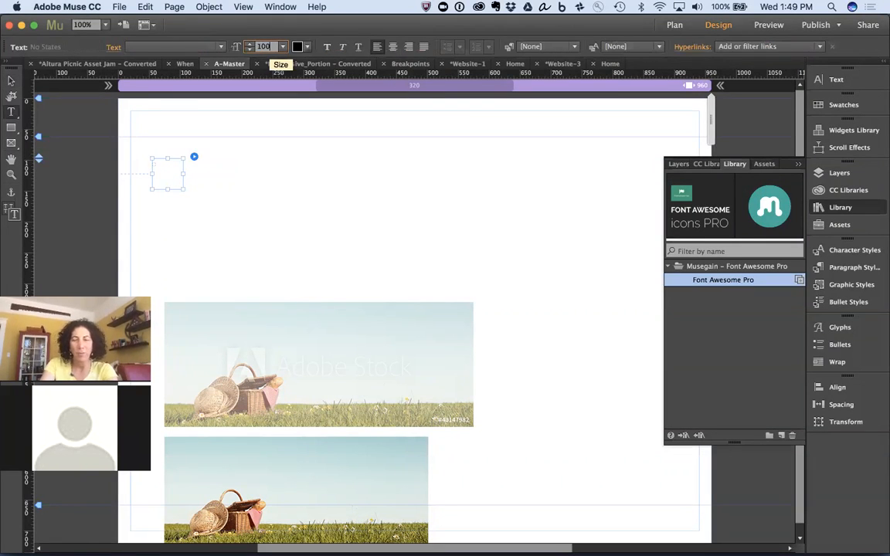
pyautogui.press('Return')
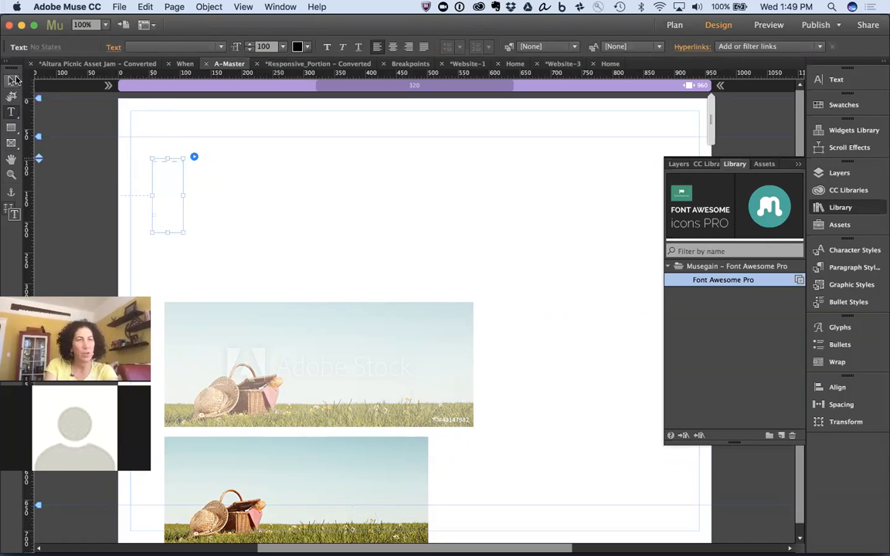
pyautogui.click(11, 81)
pyautogui.moveTo(184, 232); pyautogui.dragTo(377, 256)
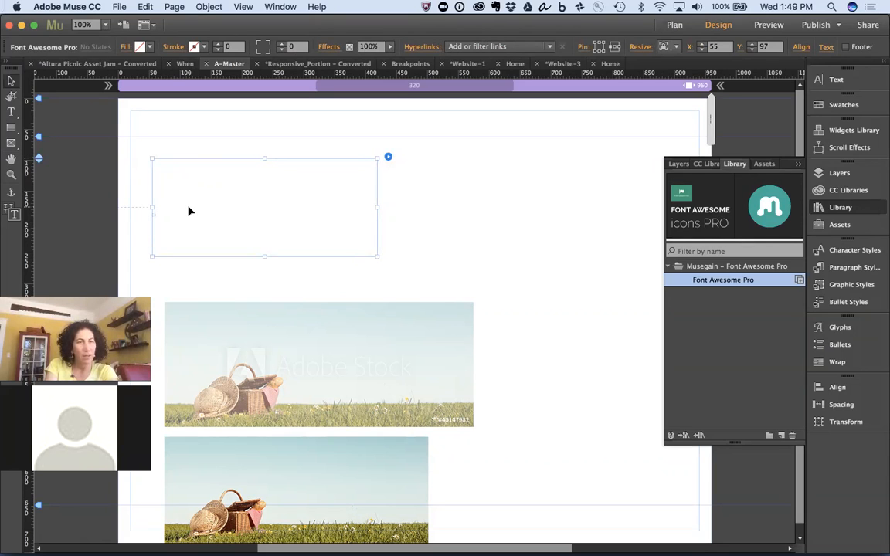
# Step: Try the widget's Icon Name without the hyphen, as "shopping basket"
pyautogui.click(388, 156)
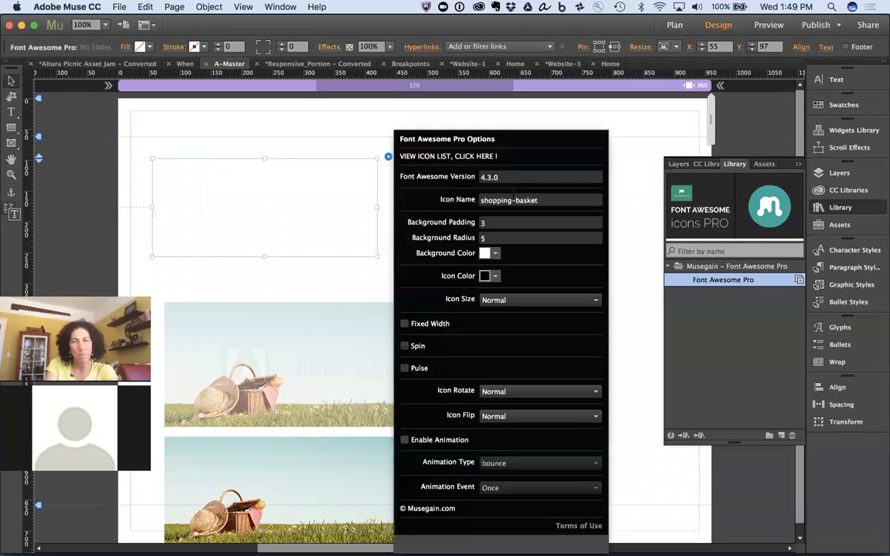
pyautogui.click(515, 203)
pyautogui.press('BackSpace')
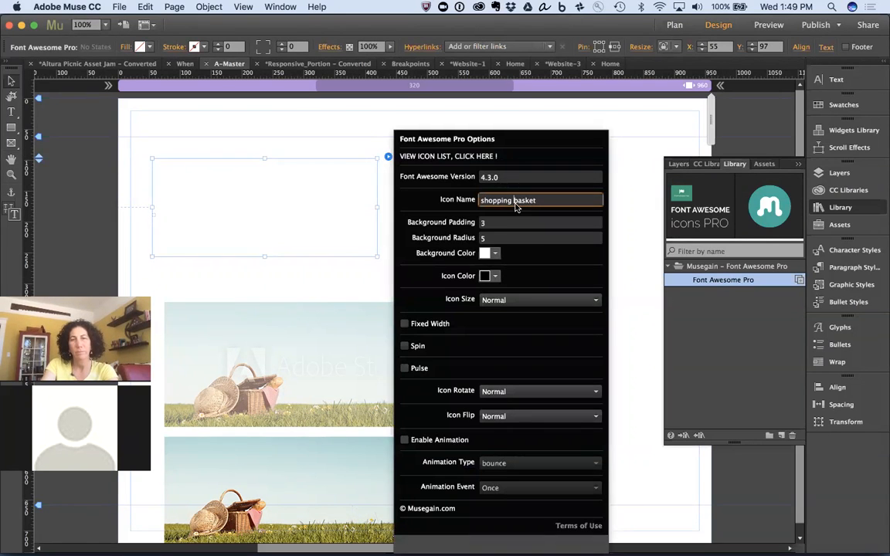
pyautogui.press('Tab')
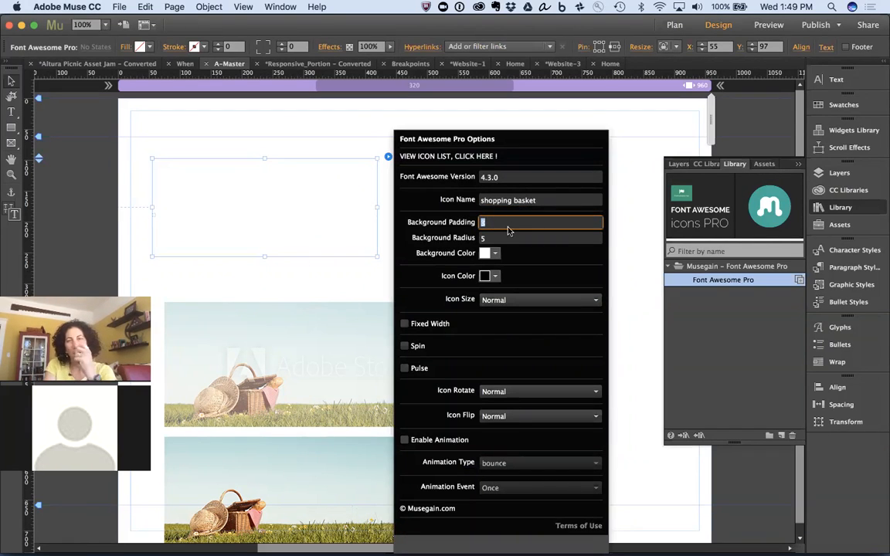
# Step: Replace the Font Awesome Pro widget's Icon Name with phone
pyautogui.doubleClick(516, 203)
pyautogui.tripleClick(521, 204)
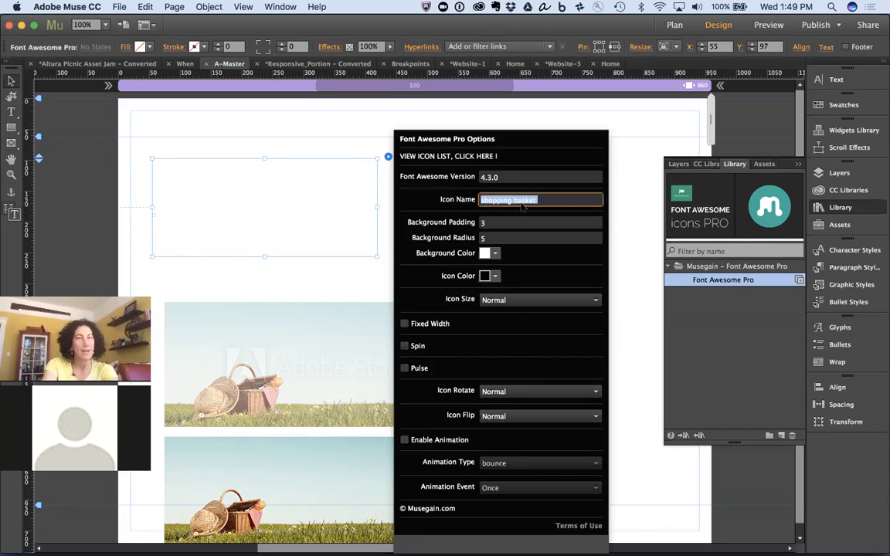
pyautogui.write('phone')
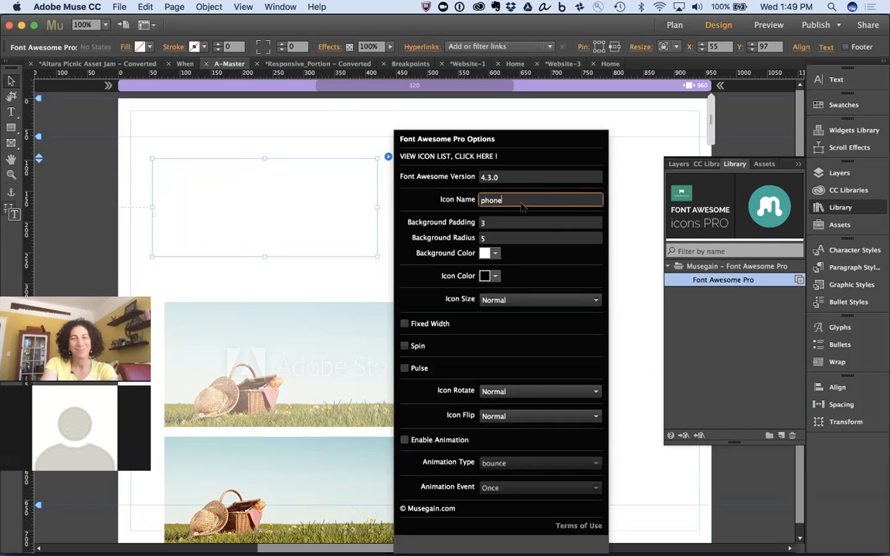
pyautogui.press('Tab')
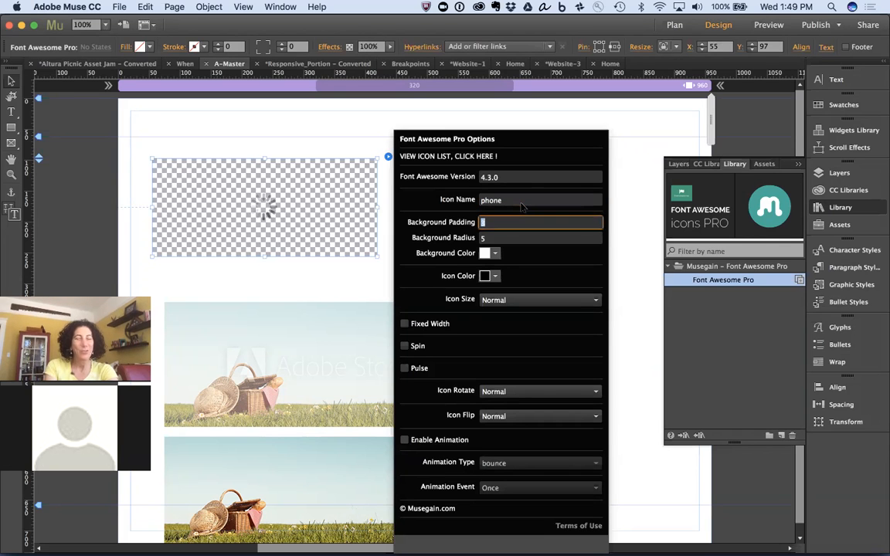
# Step: Narrow the phone icon widget's frame to about 115 px wide and deselect it
pyautogui.press('super+Tab')
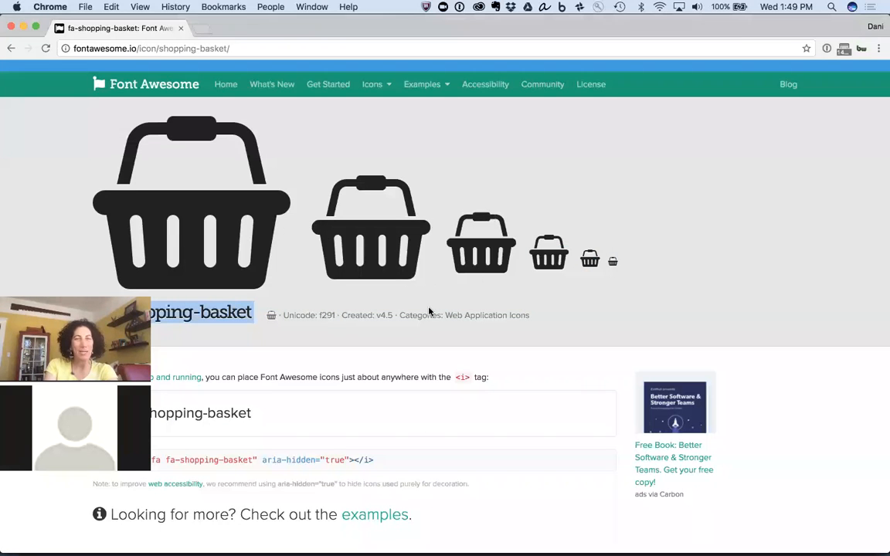
pyautogui.press('super+Tab')
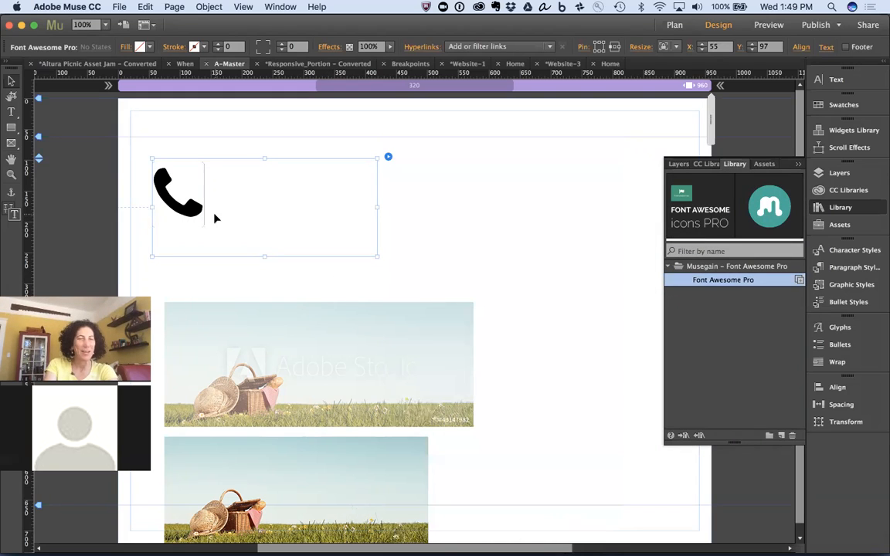
pyautogui.moveTo(376, 207); pyautogui.dragTo(222, 215)
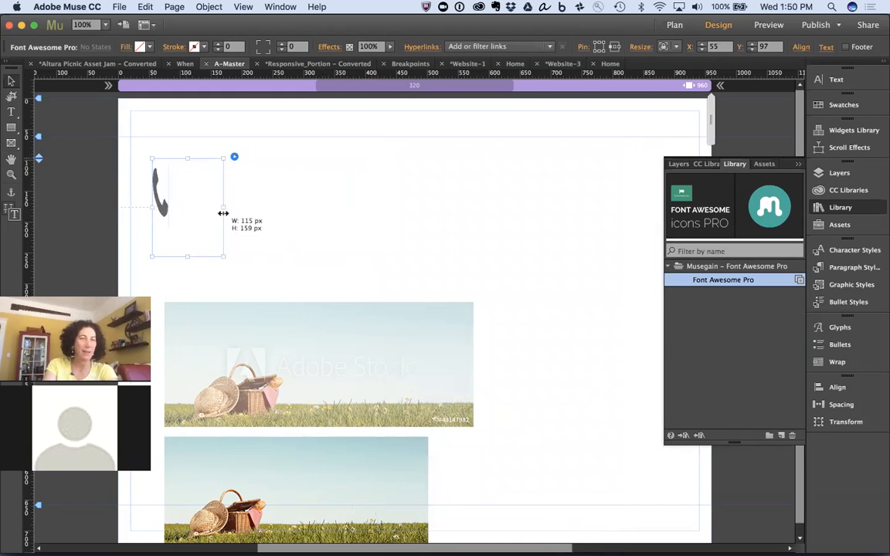
pyautogui.click(311, 202)
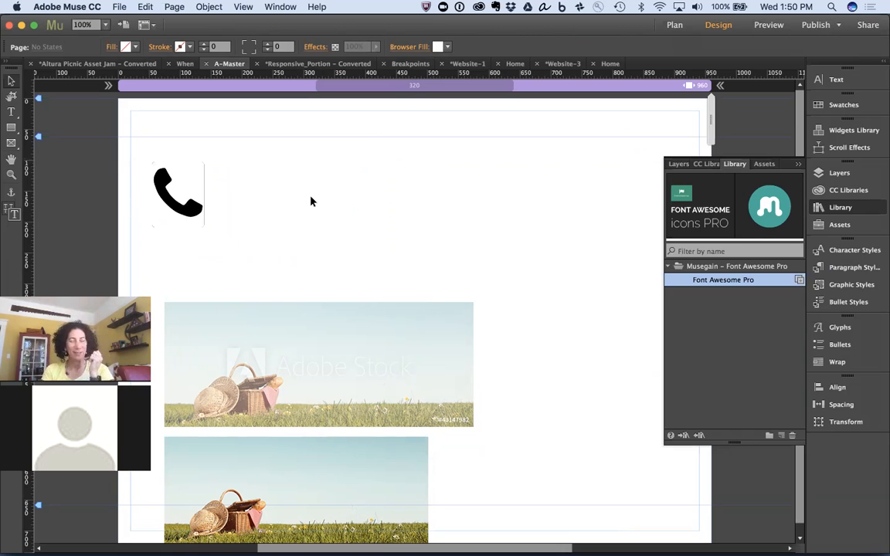
# Step: Select only the phone icon widget and review its Font Awesome Pro options
pyautogui.click(197, 211)
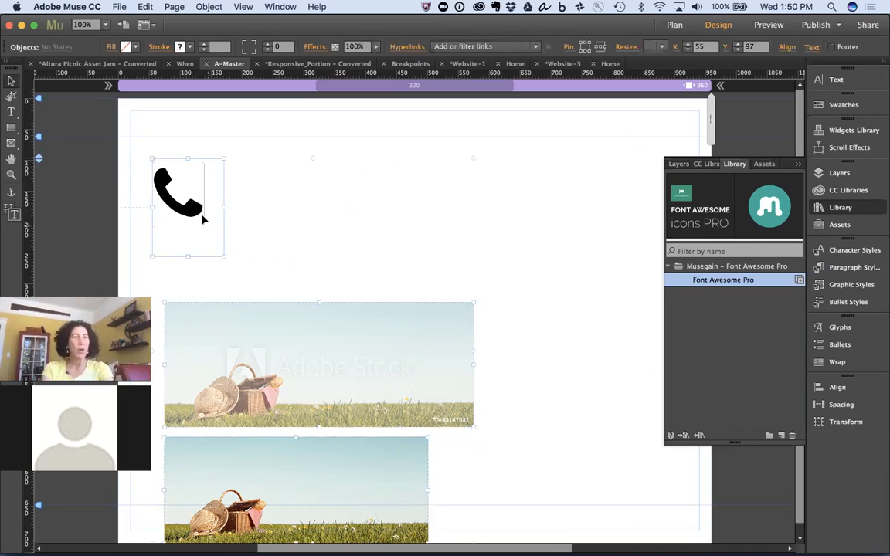
pyautogui.click(298, 176)
pyautogui.click(203, 197)
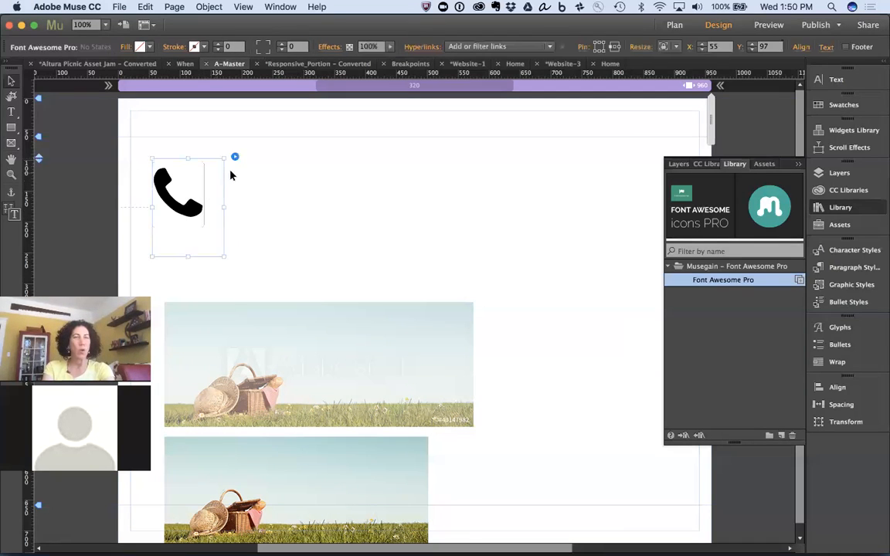
pyautogui.click(235, 157)
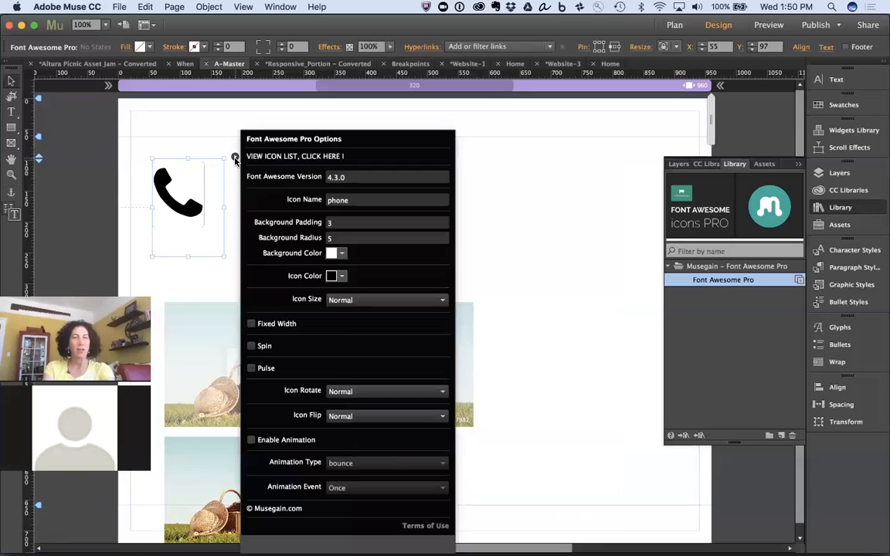
pyautogui.click(538, 309)
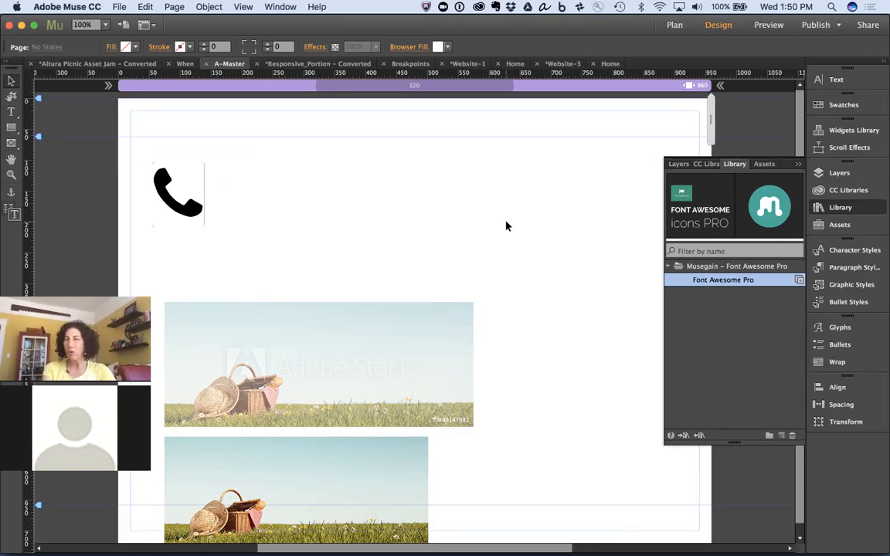
# Step: Show the Glyphs panel and open the self-hosted section for adding web fonts
pyautogui.click(848, 328)
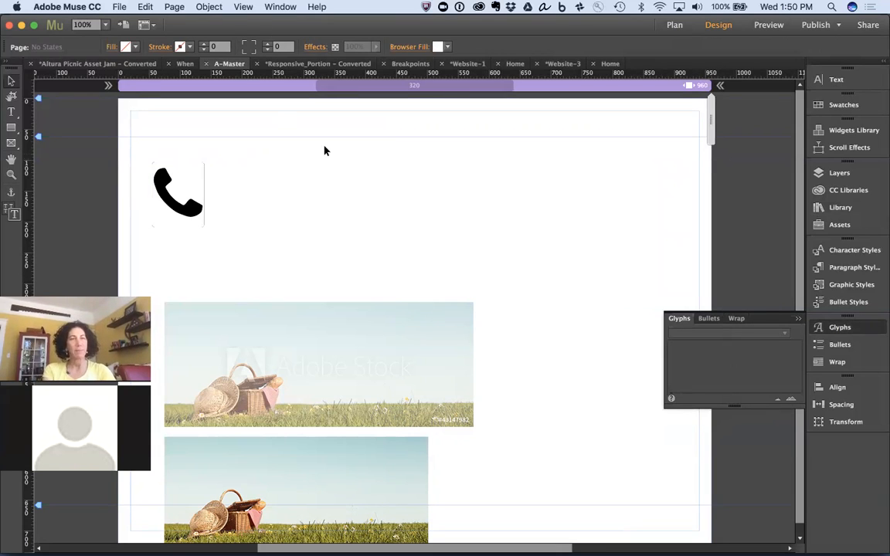
pyautogui.click(119, 6)
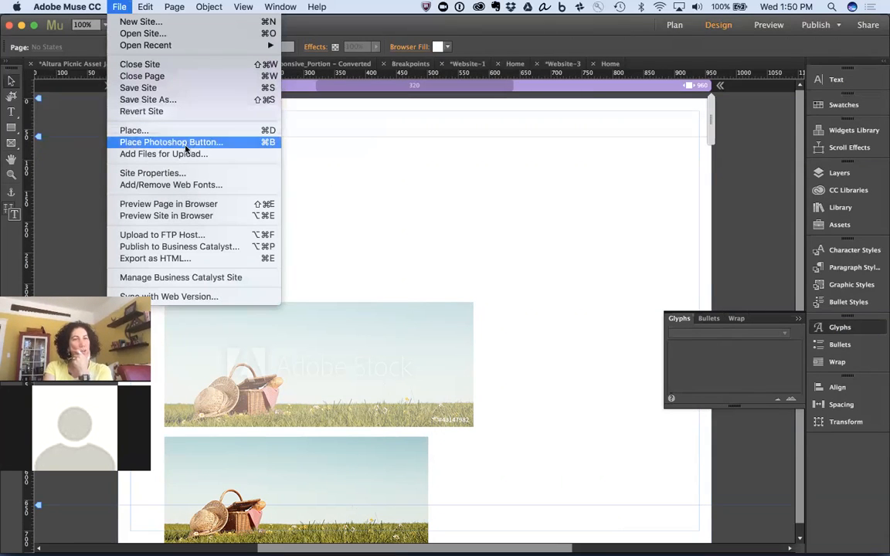
pyautogui.click(185, 184)
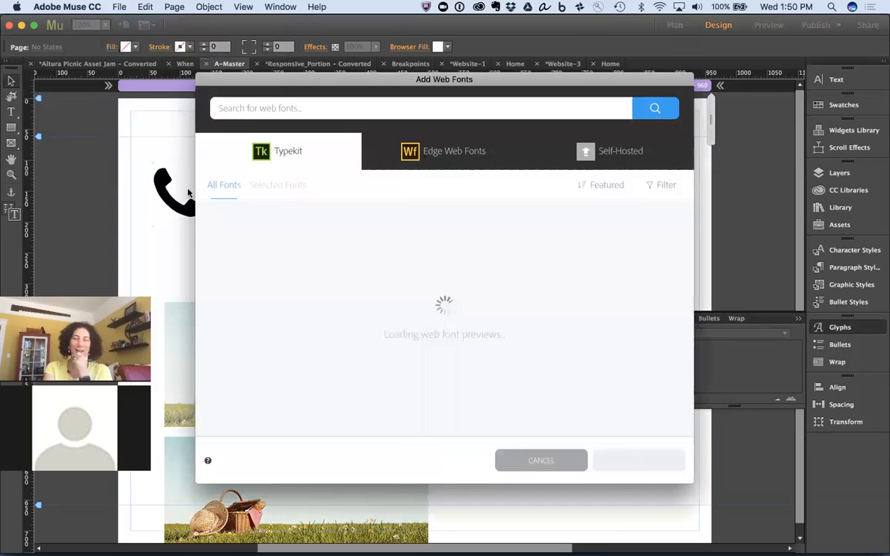
pyautogui.click(611, 153)
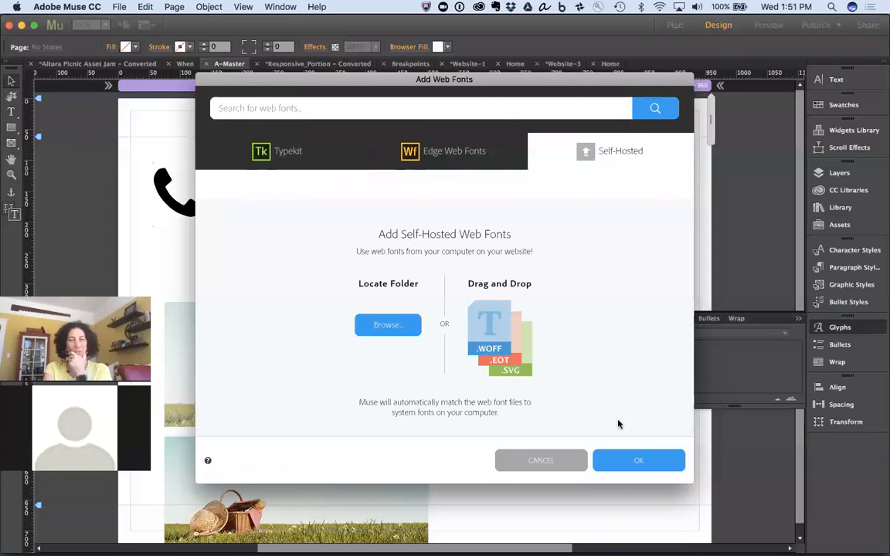
# Step: Load the web fonts from the fontello_prc_resp folder in PRC as self-hosted fonts, affirming the website licence
pyautogui.click(391, 330)
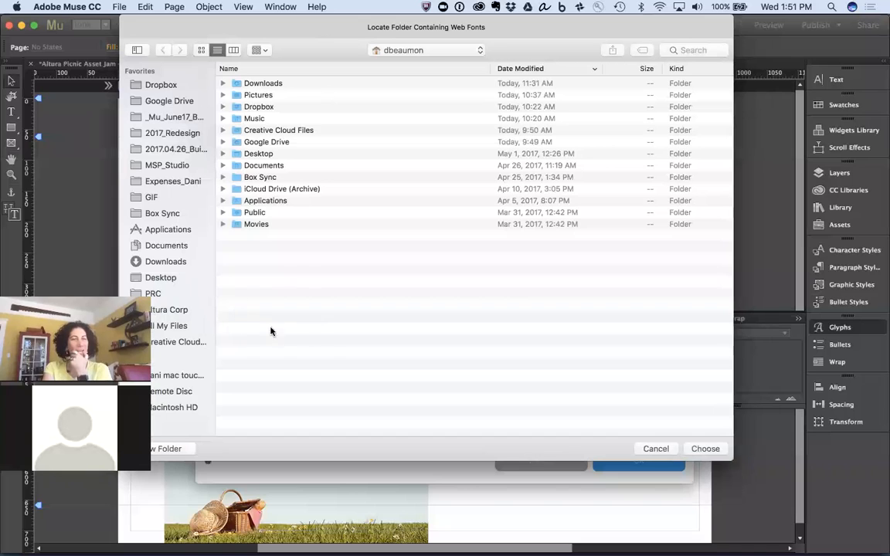
pyautogui.click(159, 296)
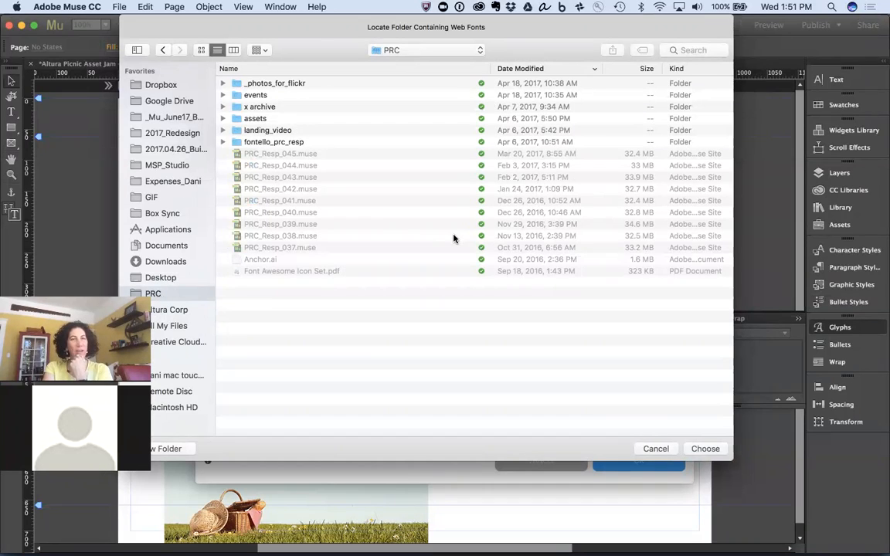
pyautogui.click(223, 142)
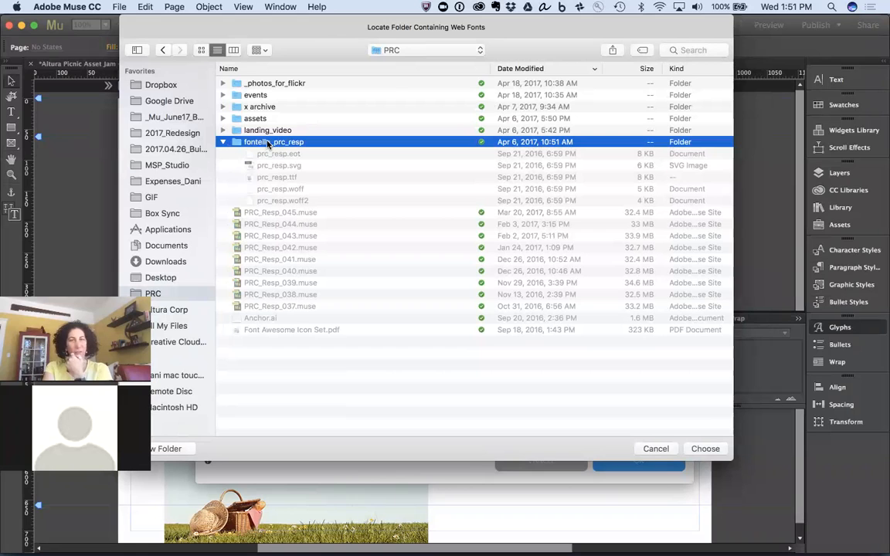
pyautogui.click(705, 448)
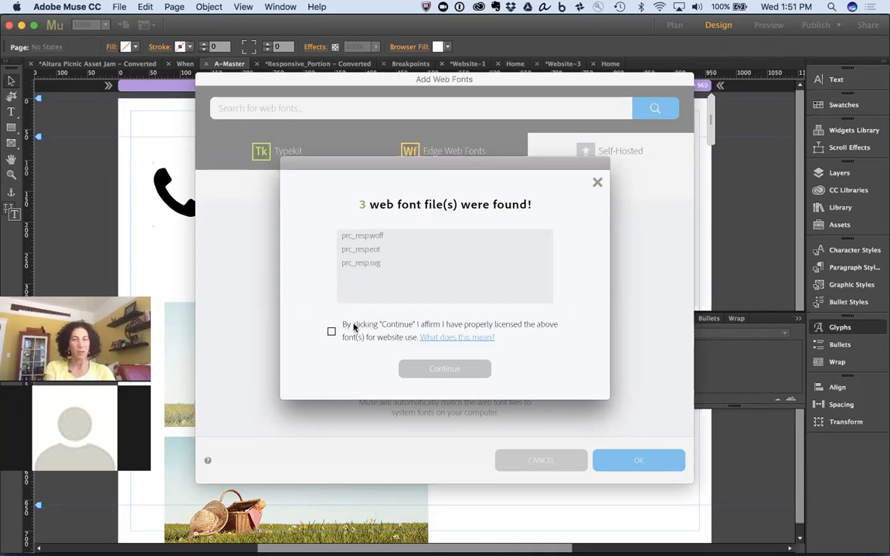
pyautogui.click(332, 332)
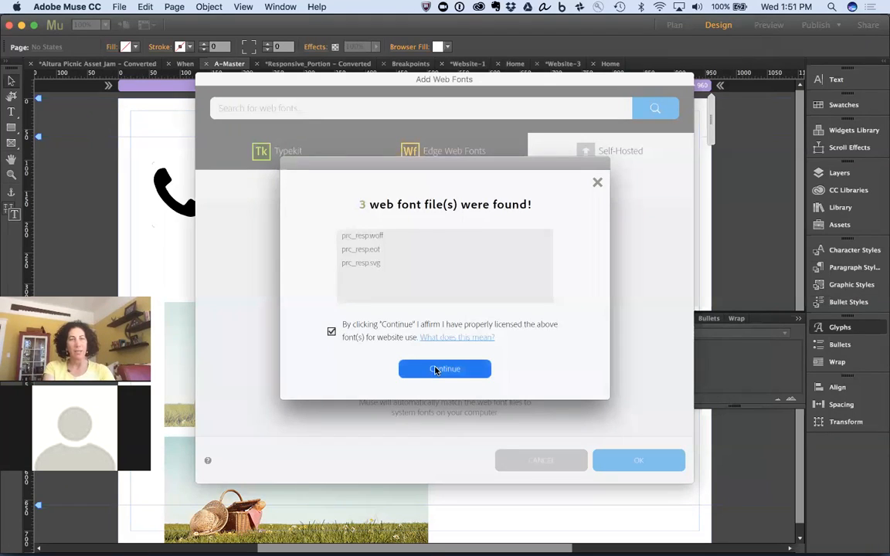
pyautogui.click(436, 369)
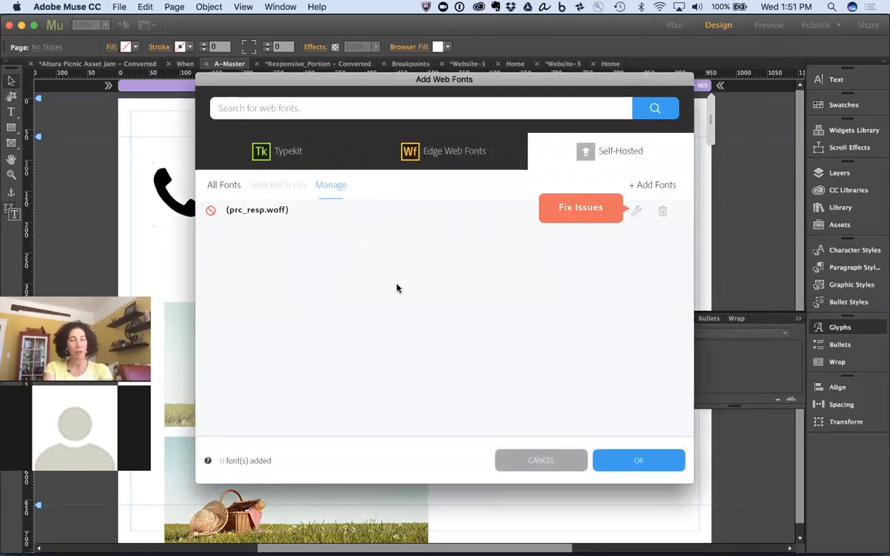
# Step: Switch to Finder and open the fontello_prc_resp folder inside PRC in a new window
pyautogui.press('super+Tab')
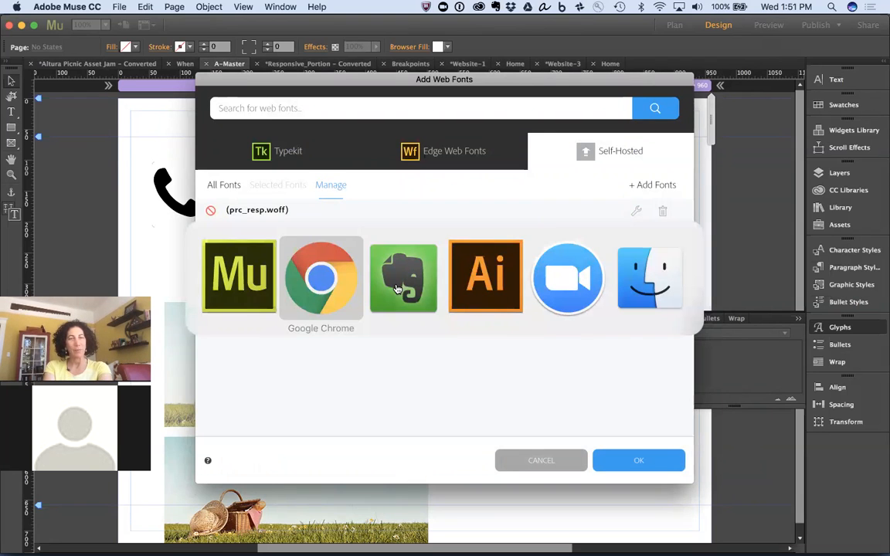
pyautogui.press('super+Tab')
pyautogui.press('super+Tab')
pyautogui.press('super+Tab')
pyautogui.press('super+Tab')
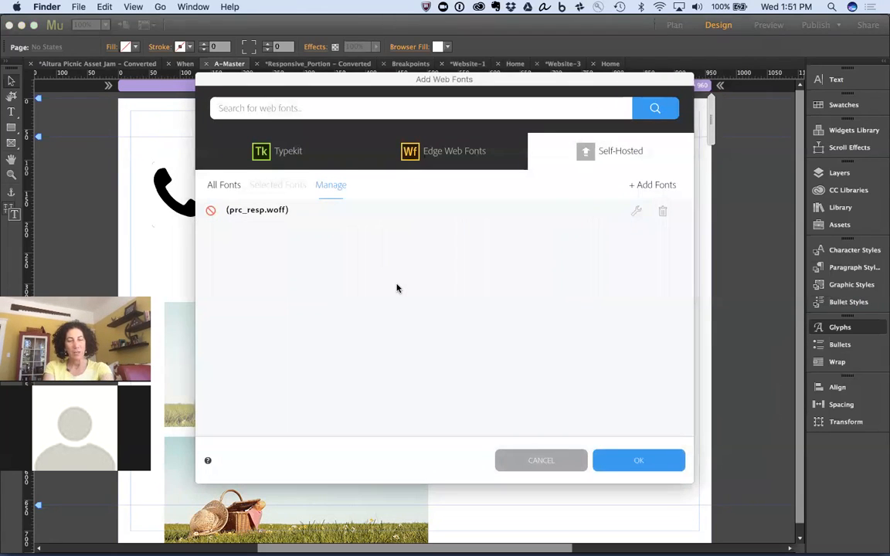
pyautogui.press('super+n')
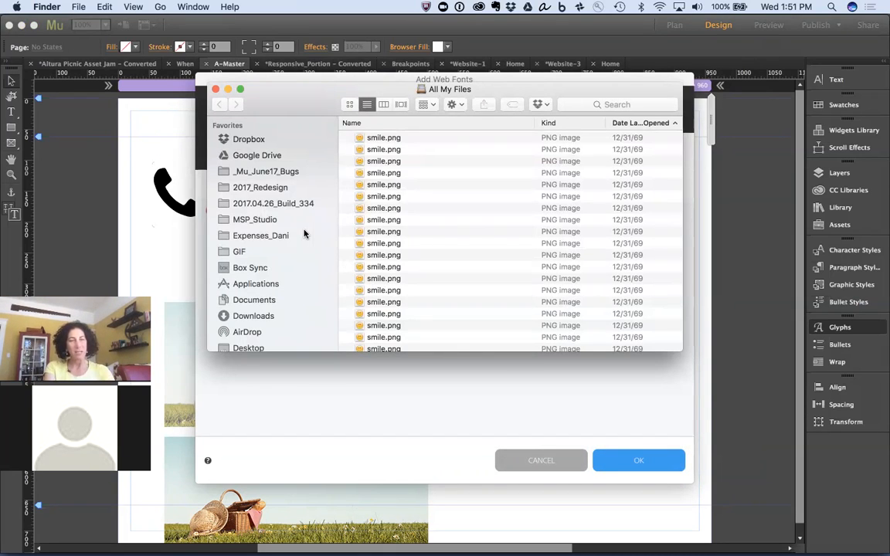
pyautogui.scroll(-5, 294, 251)
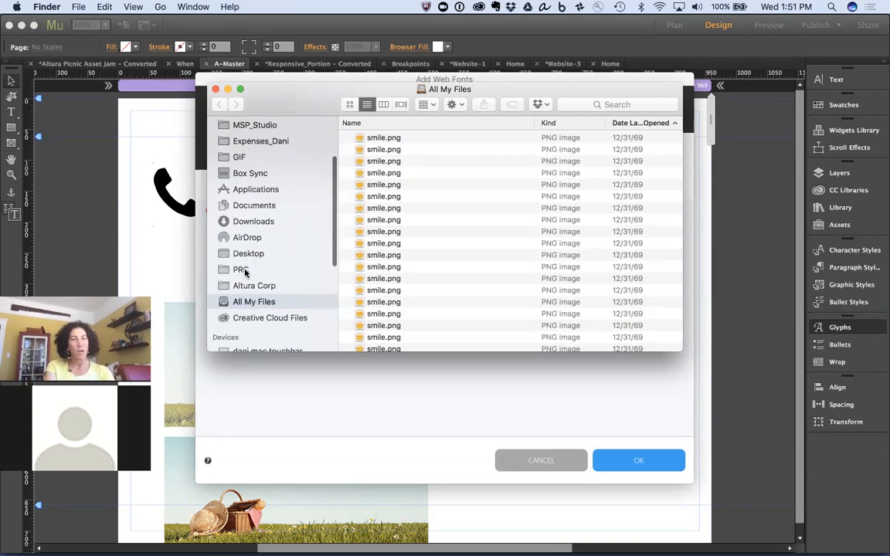
pyautogui.click(241, 270)
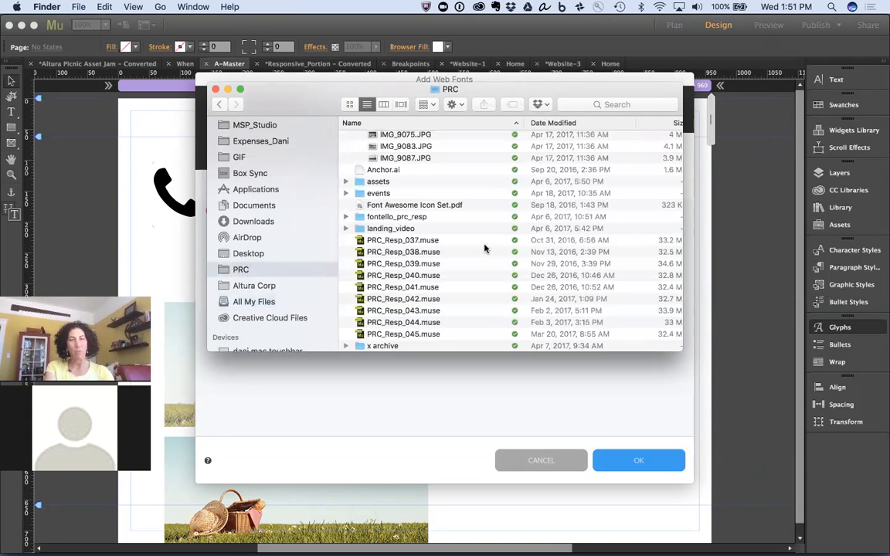
pyautogui.doubleClick(406, 217)
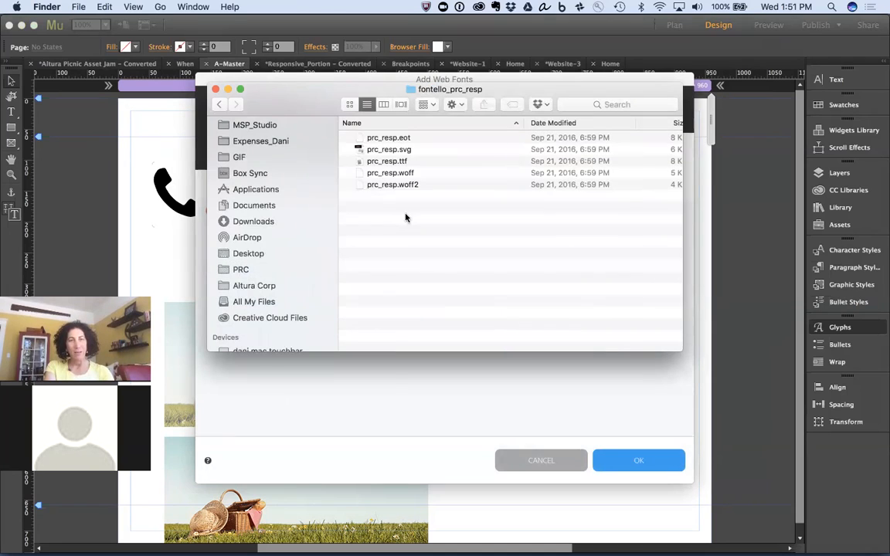
# Step: Install the prc_resp.ttf font on the computer, close the font and folder windows, and accept the Add Web Fonts dialog back in Muse
pyautogui.doubleClick(386, 163)
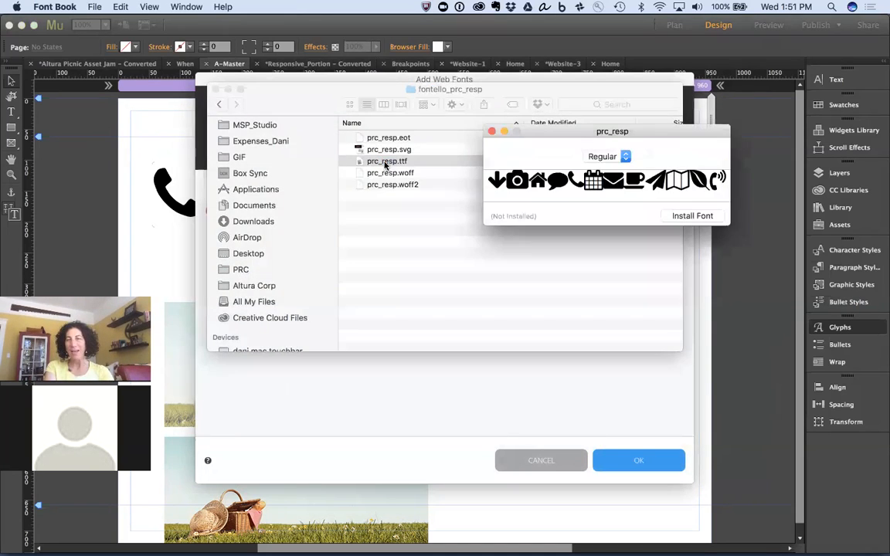
pyautogui.click(695, 216)
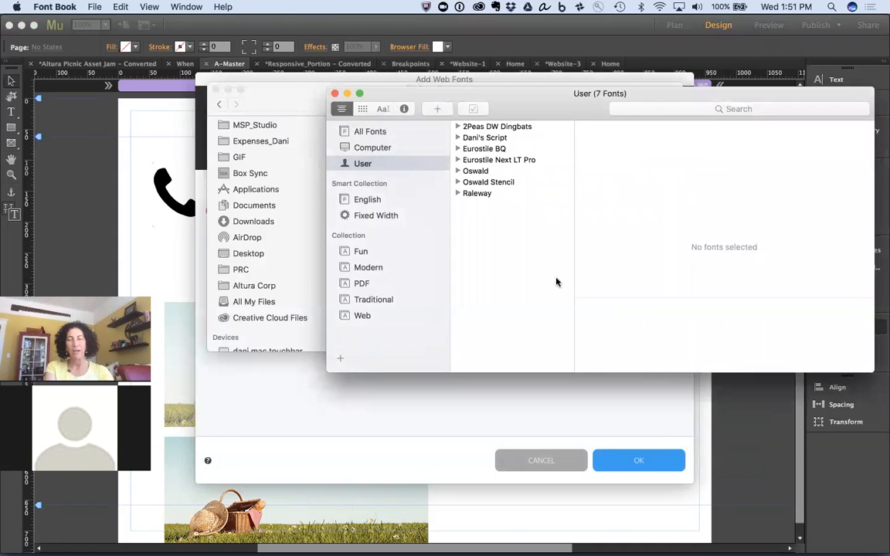
pyautogui.click(335, 94)
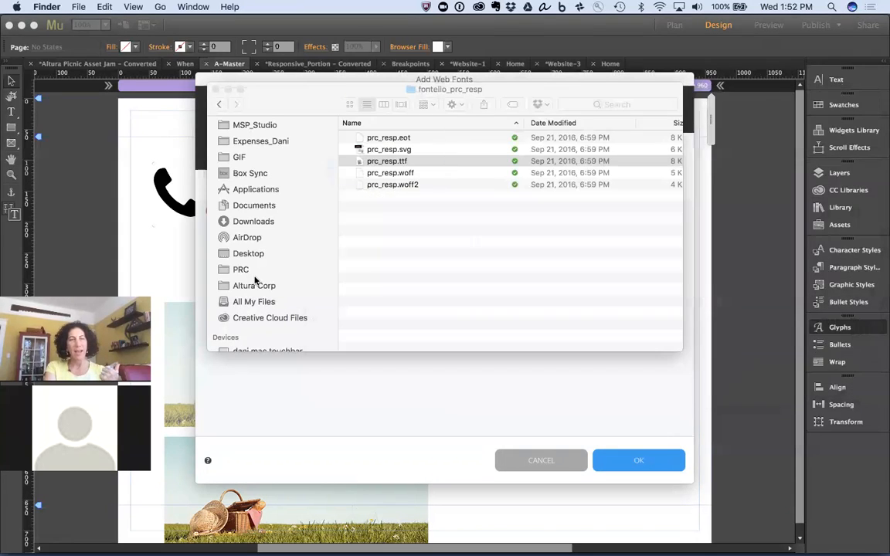
pyautogui.click(216, 91)
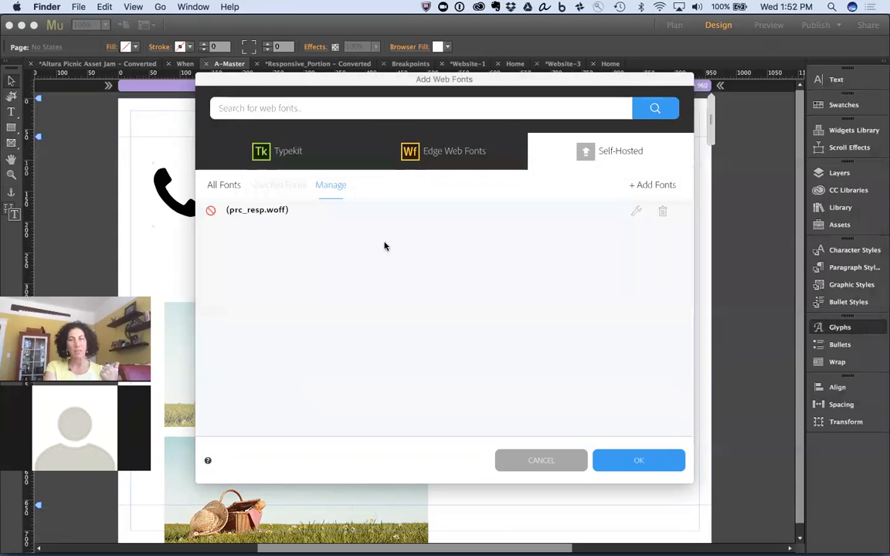
pyautogui.click(286, 211)
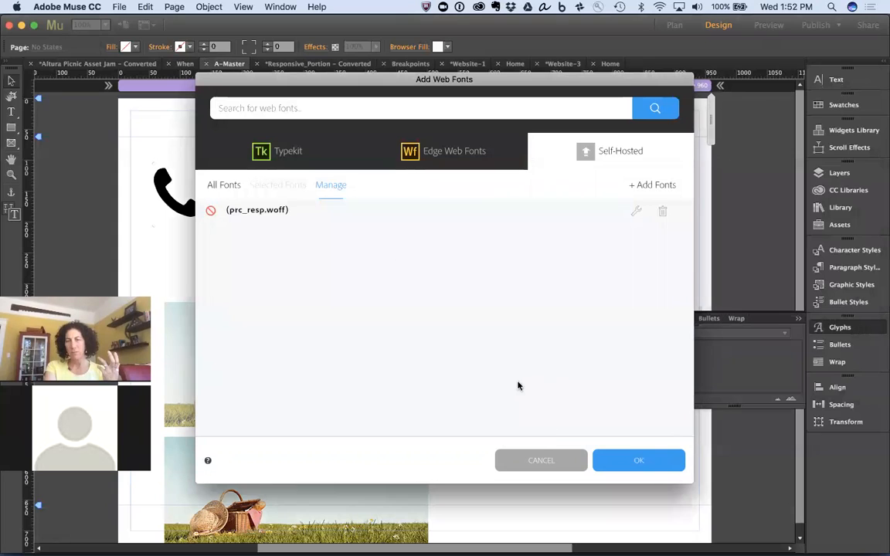
pyautogui.click(627, 458)
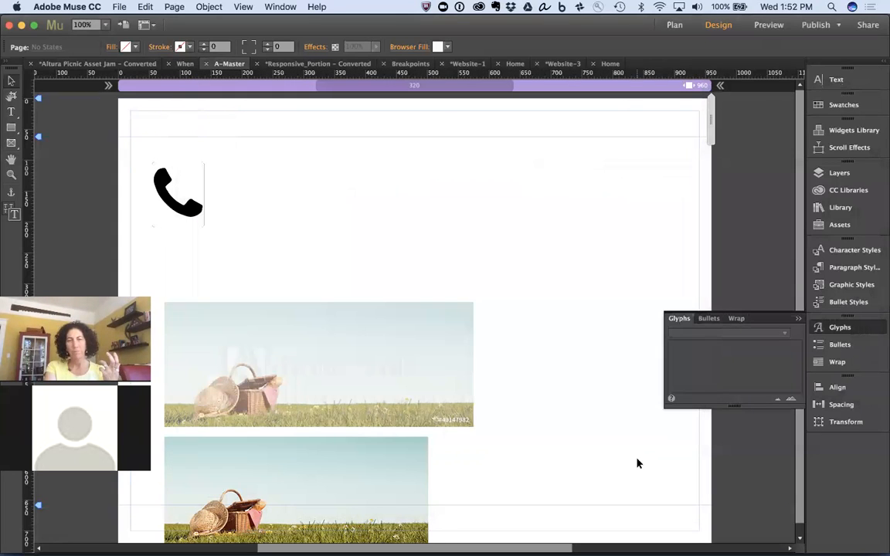
pyautogui.click(119, 6)
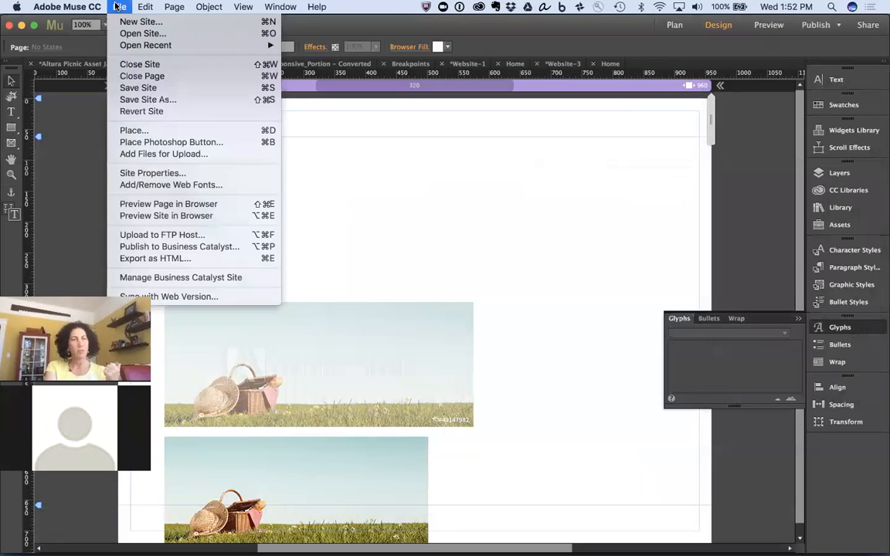
pyautogui.click(161, 154)
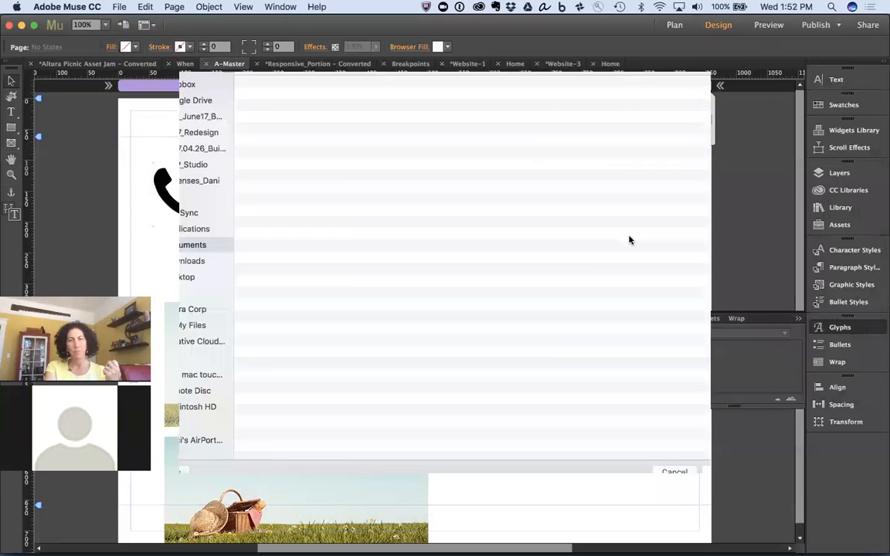
pyautogui.click(676, 472)
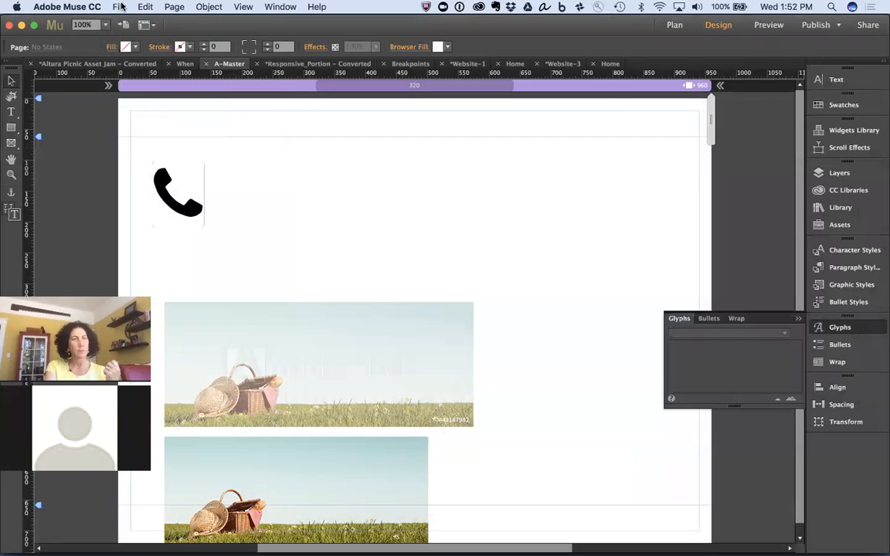
# Step: Reopen the site's web font management and delete the prc_resp.woff entry from the self-hosted fonts
pyautogui.click(119, 6)
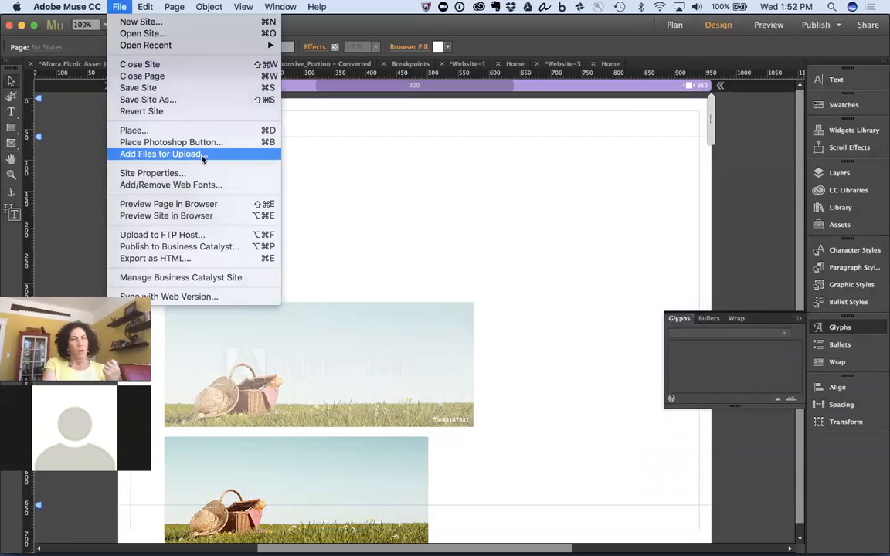
pyautogui.click(209, 186)
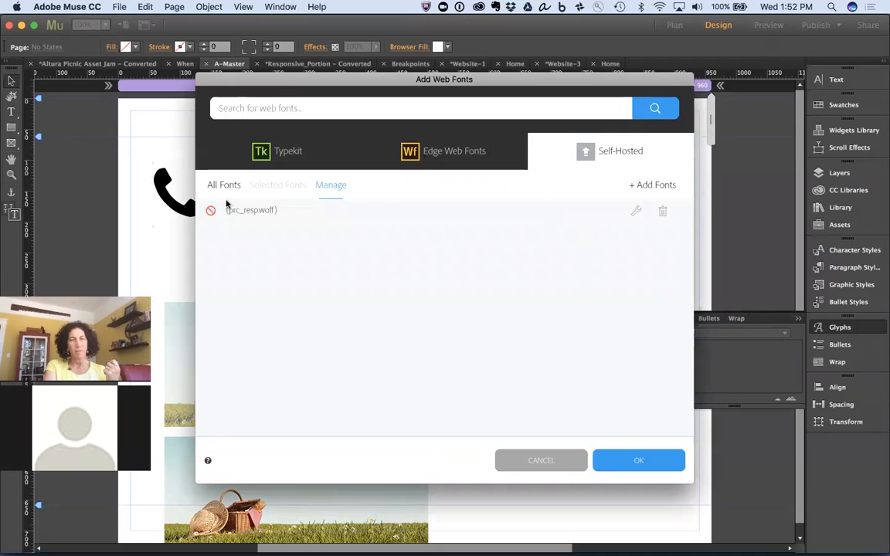
pyautogui.click(664, 213)
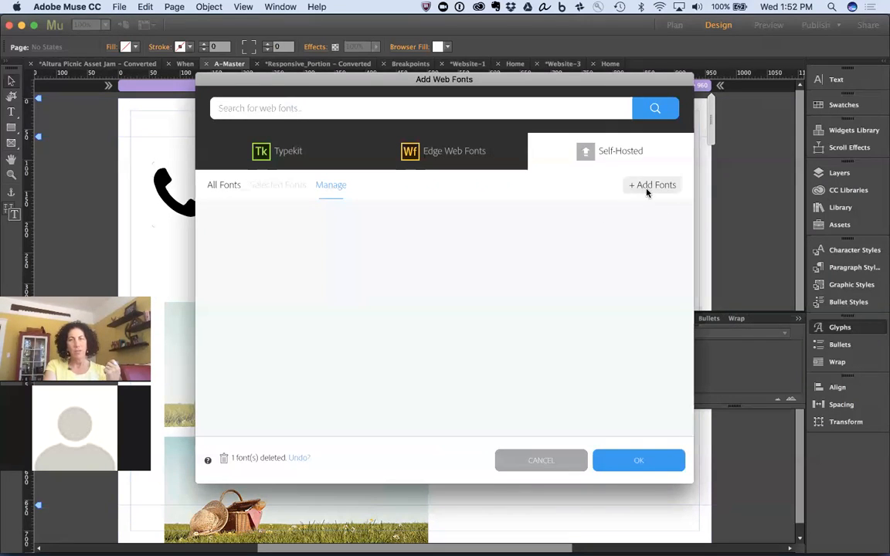
# Step: Add the self-hosted web fonts from the fontello_prc_resp folder in PRC again, affirming the website licence
pyautogui.click(648, 191)
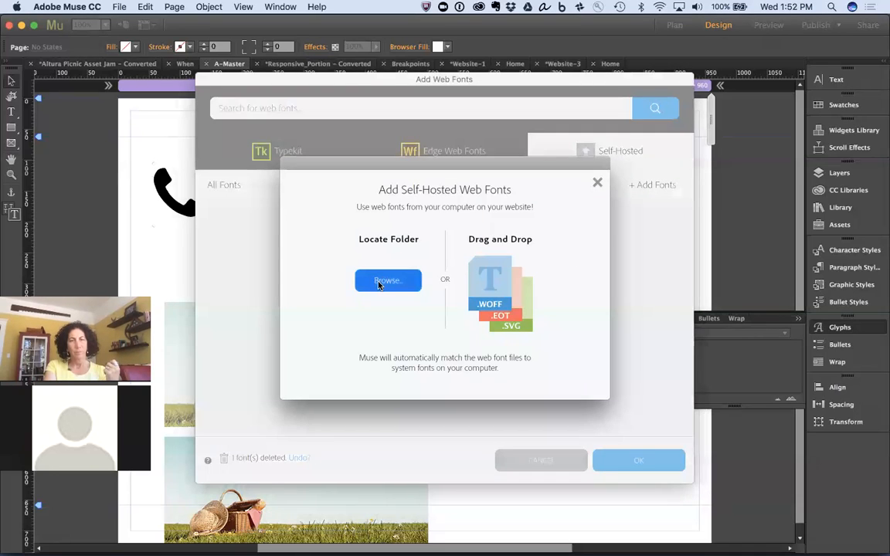
pyautogui.click(386, 280)
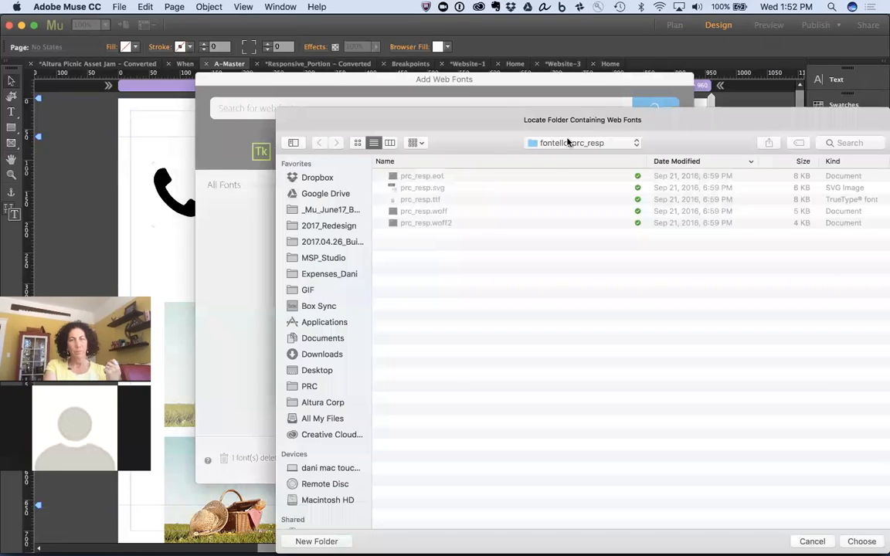
pyautogui.click(568, 143)
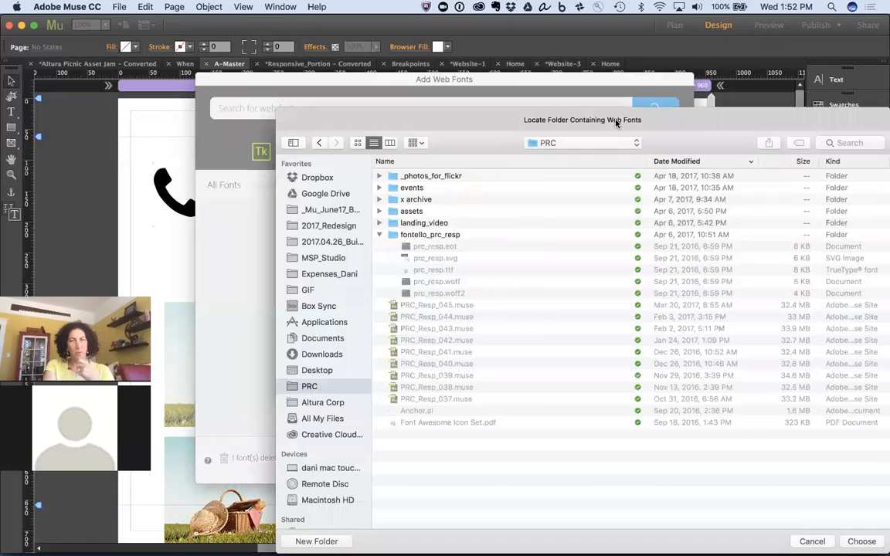
pyautogui.moveTo(615, 124); pyautogui.dragTo(463, 68)
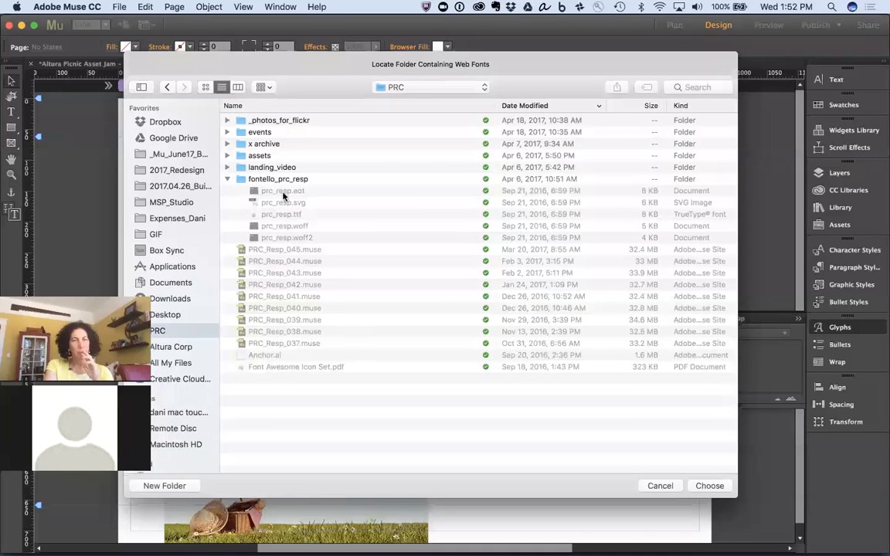
pyautogui.click(255, 179)
pyautogui.click(709, 486)
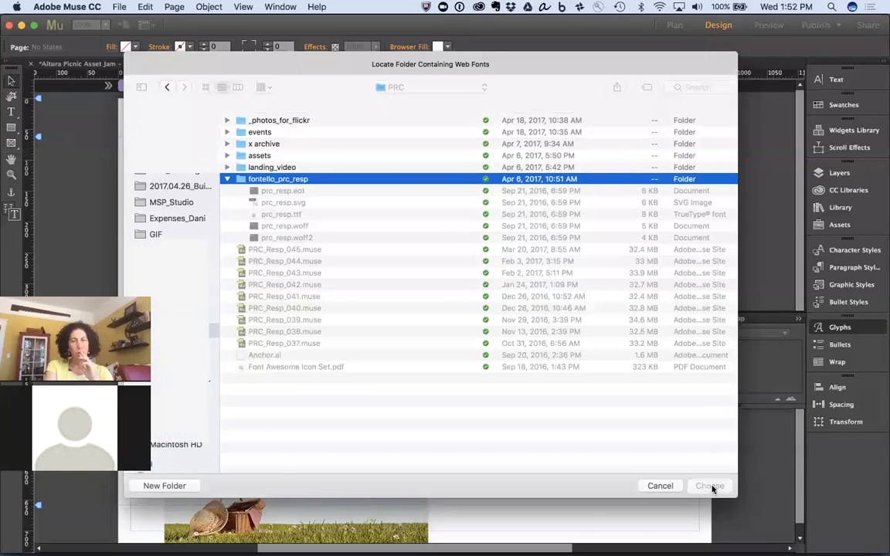
pyautogui.click(332, 332)
pyautogui.click(417, 374)
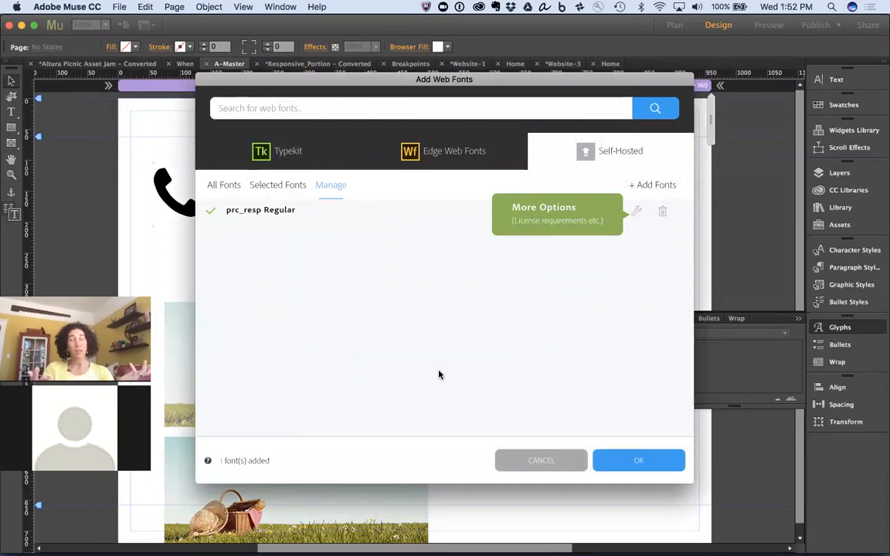
# Step: Glance at the Edge Web Fonts and Typekit lists, and apply the web font changes, confirming deletion of the old font entry
pyautogui.click(634, 464)
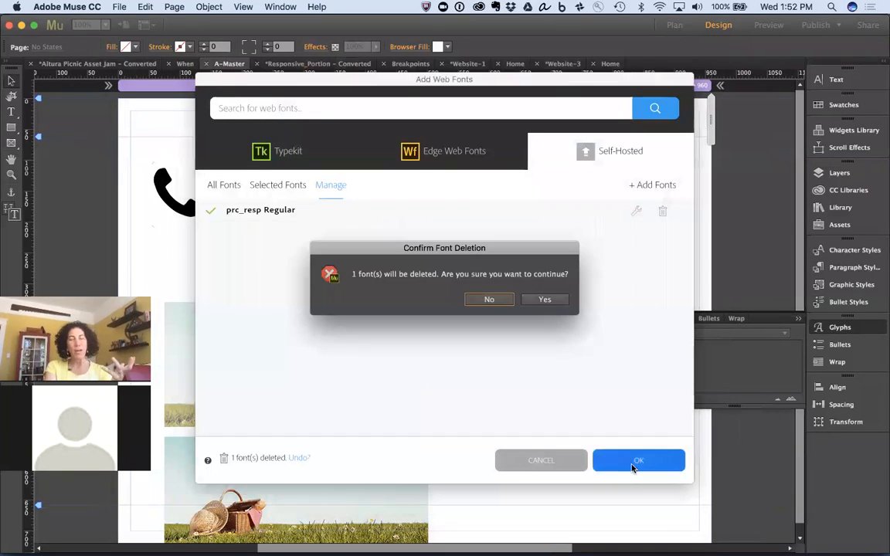
pyautogui.click(492, 298)
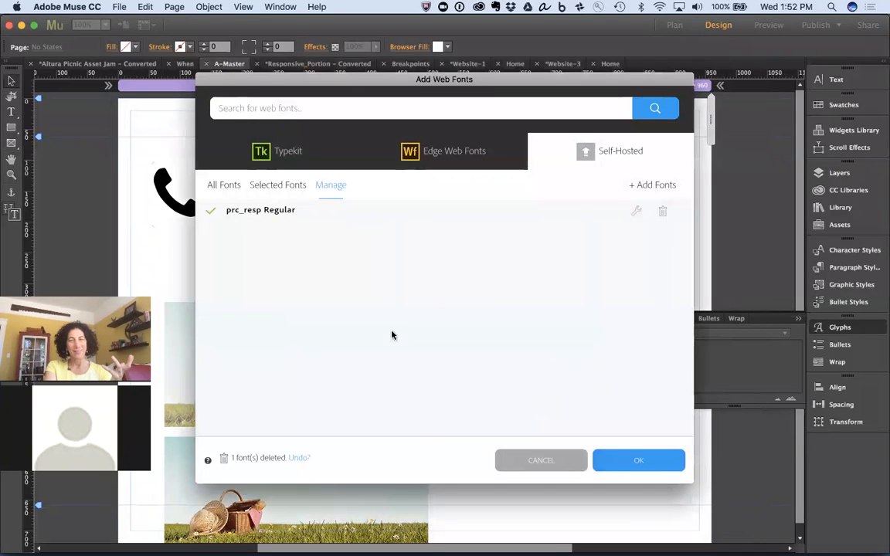
pyautogui.click(455, 158)
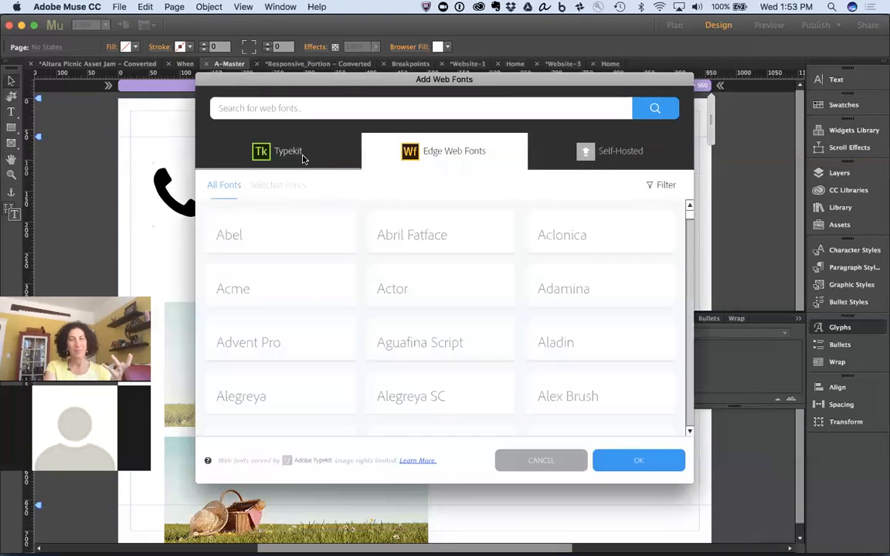
pyautogui.click(303, 154)
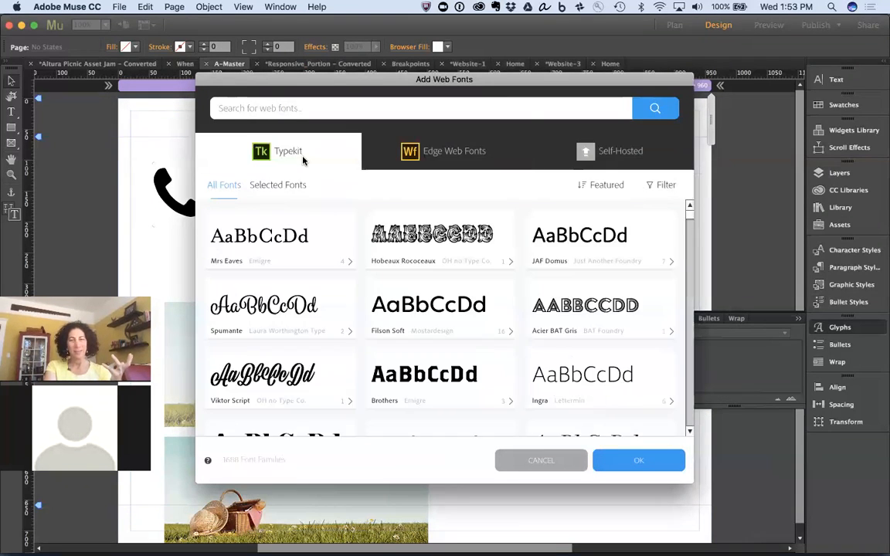
pyautogui.click(630, 462)
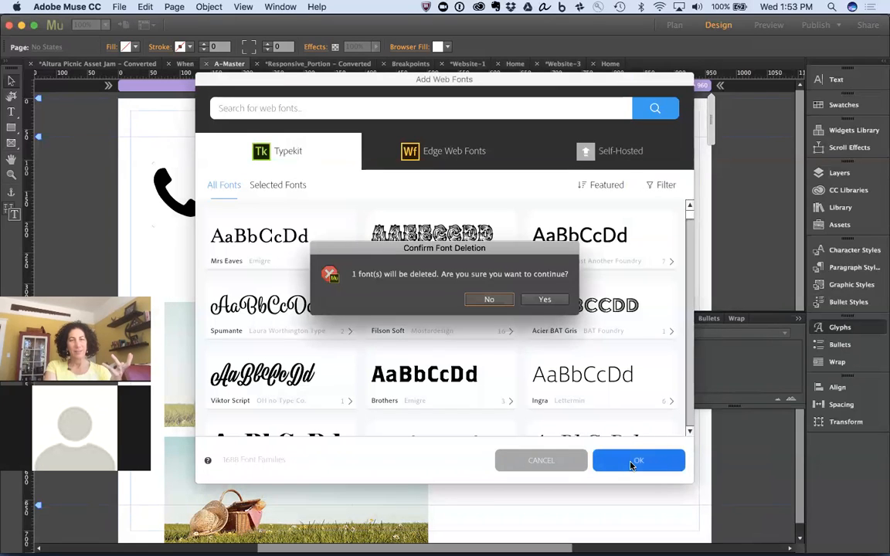
pyautogui.click(544, 301)
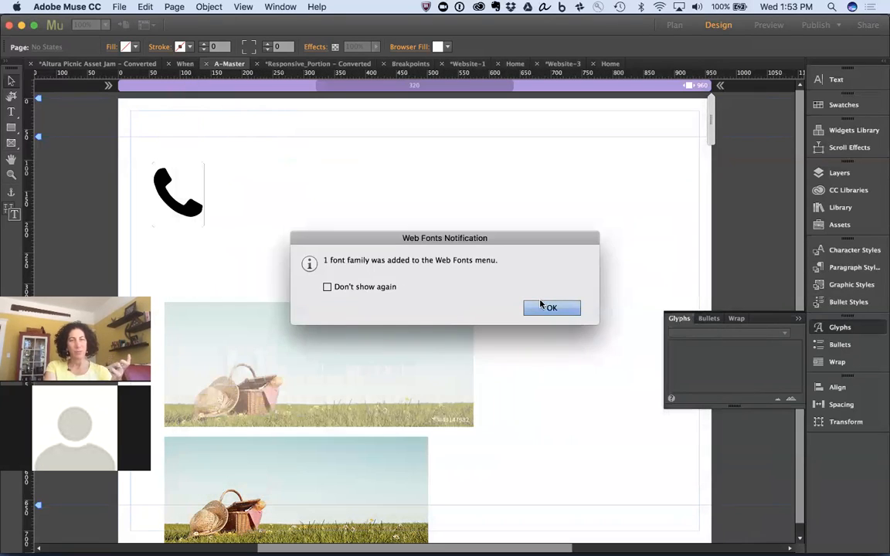
pyautogui.click(536, 305)
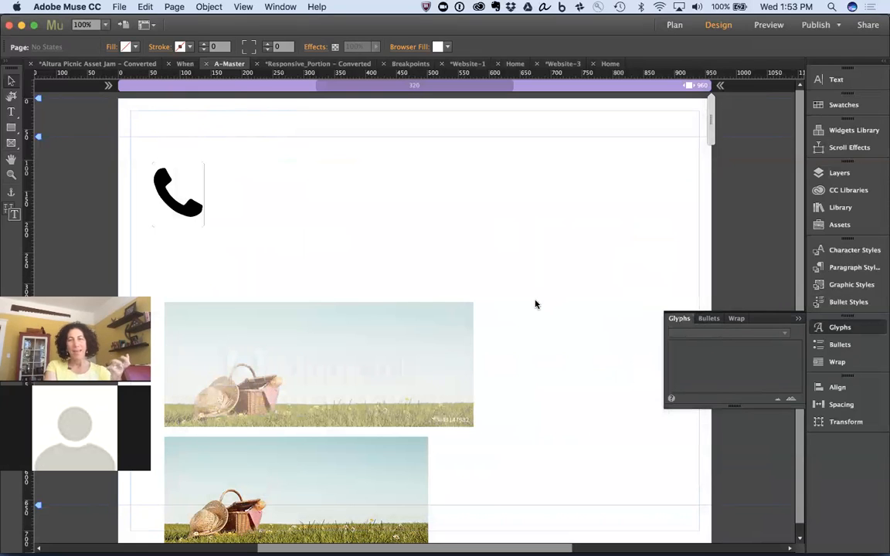
# Step: Draw a wide, empty text frame to the right of the phone icon, and float the Glyphs panel beside it, extended to show more glyphs
pyautogui.click(11, 111)
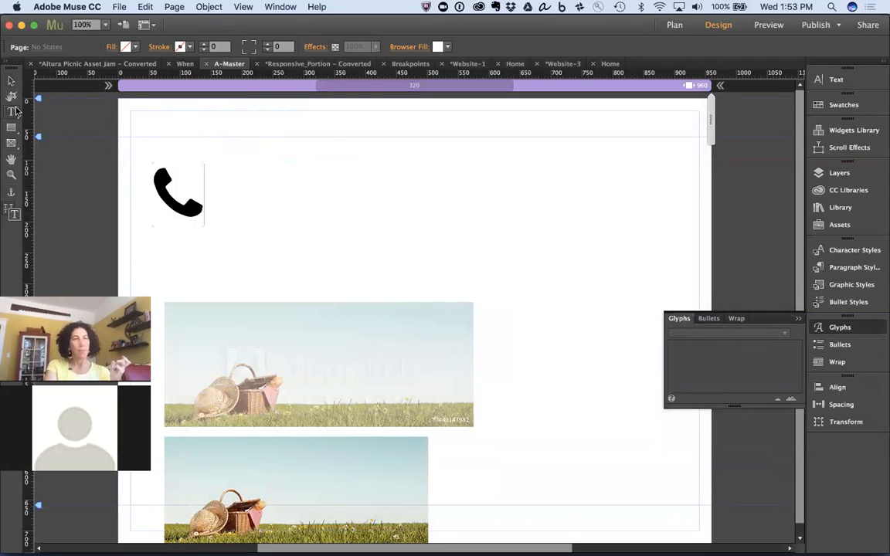
pyautogui.moveTo(322, 164); pyautogui.dragTo(576, 240)
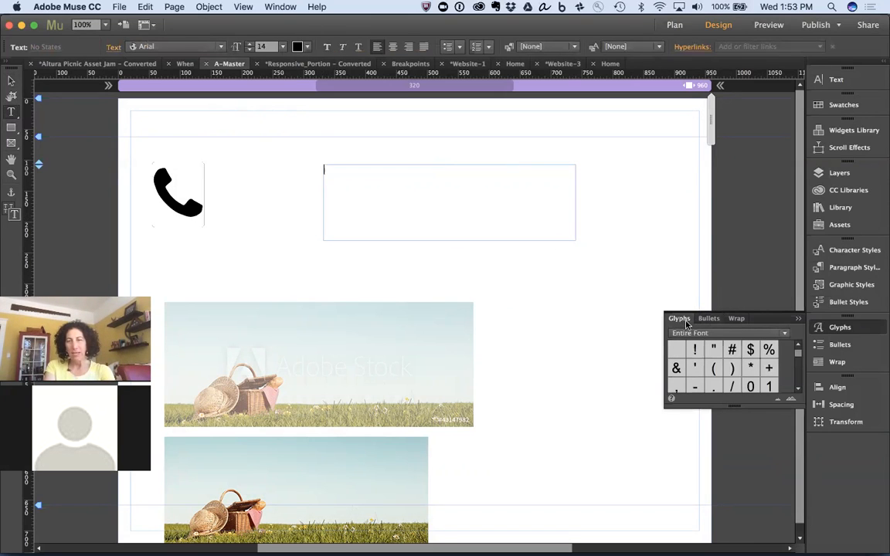
pyautogui.moveTo(679, 318); pyautogui.dragTo(614, 108)
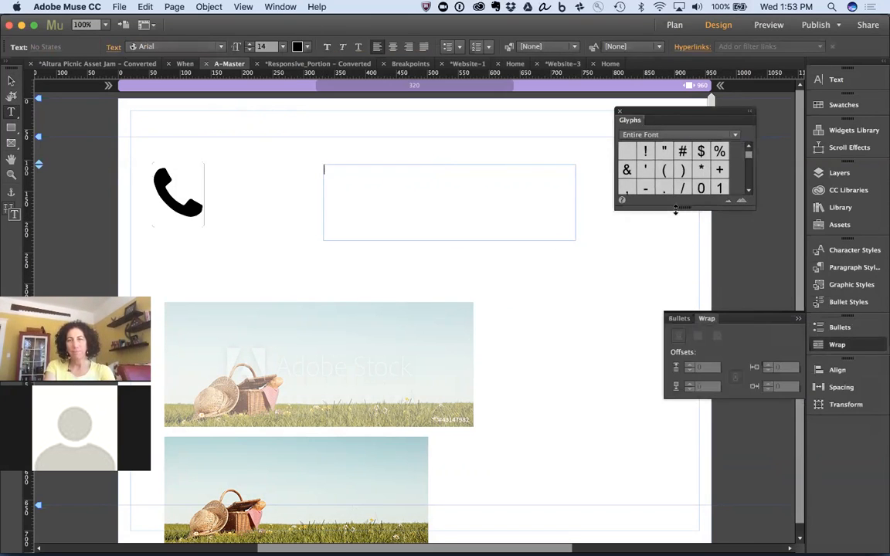
pyautogui.moveTo(673, 203); pyautogui.dragTo(722, 469)
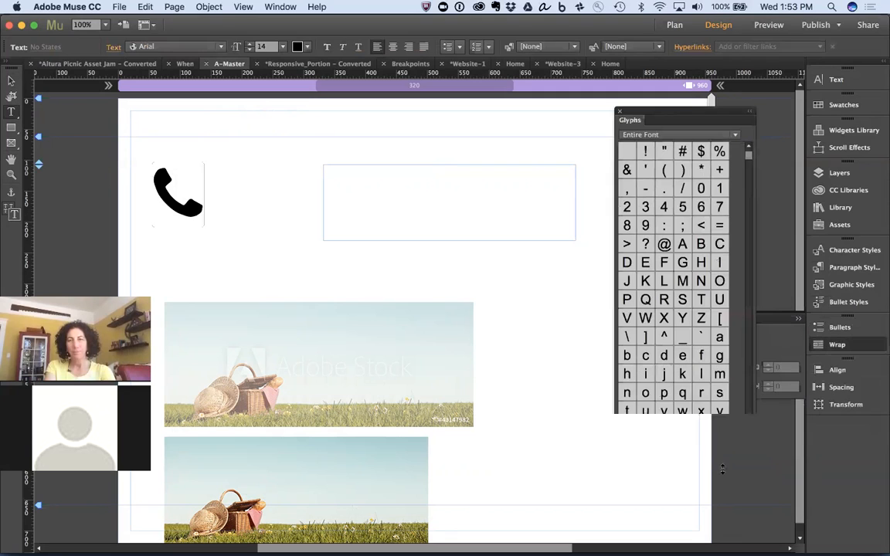
# Step: Set the empty text frame's font to the self-hosted web font prc_resp
pyautogui.click(645, 135)
pyautogui.click(674, 123)
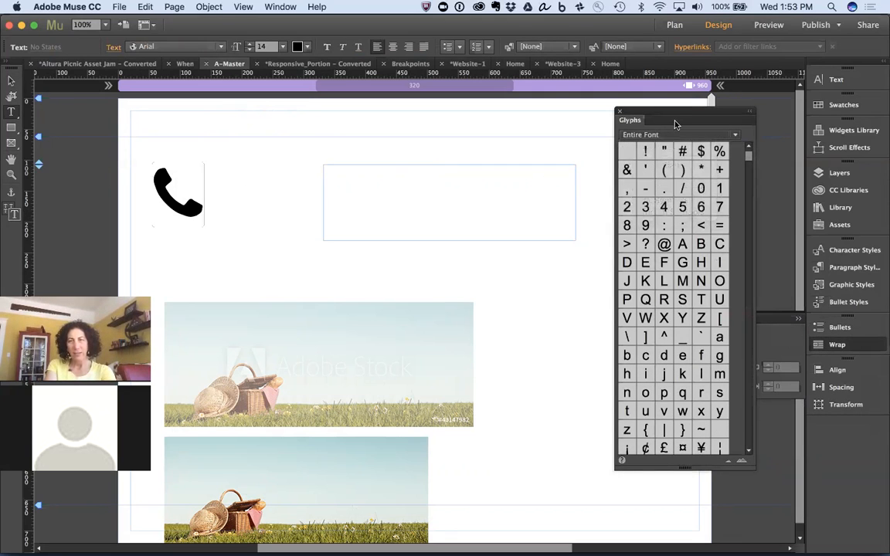
pyautogui.click(198, 51)
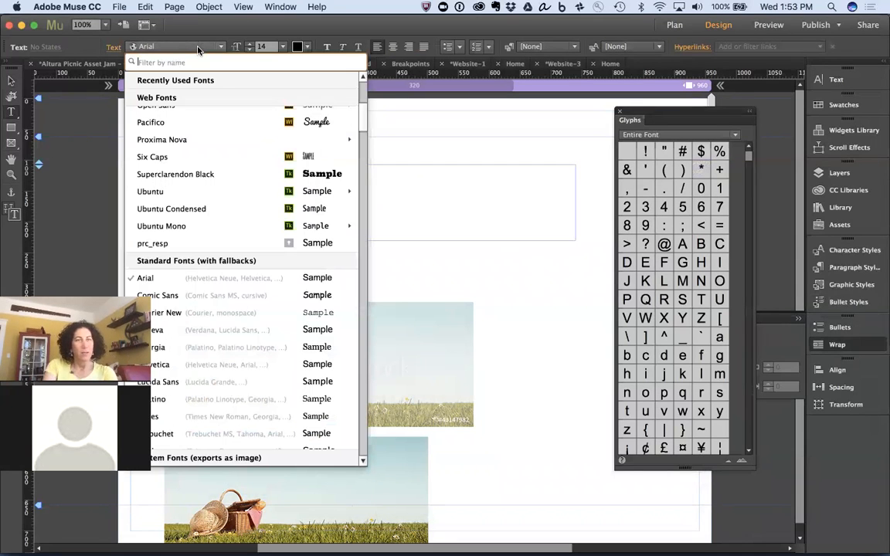
pyautogui.write('prc')
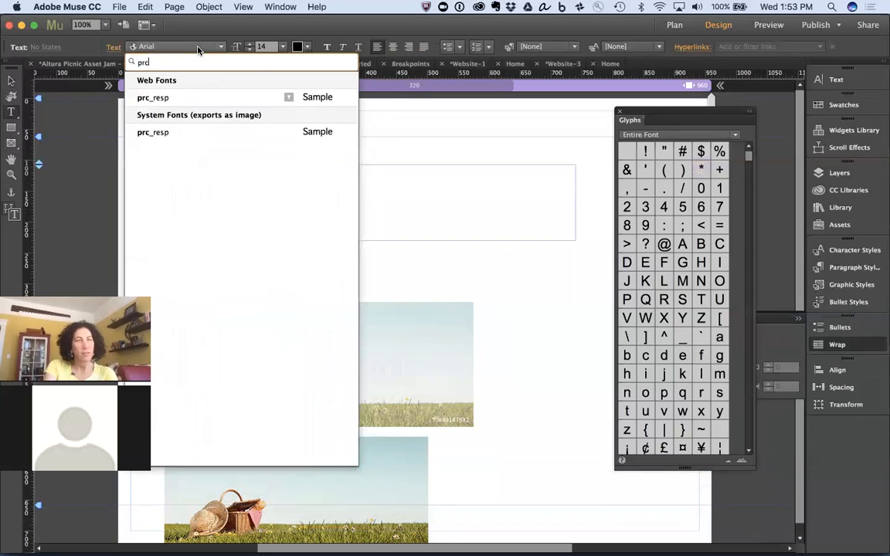
pyautogui.click(158, 101)
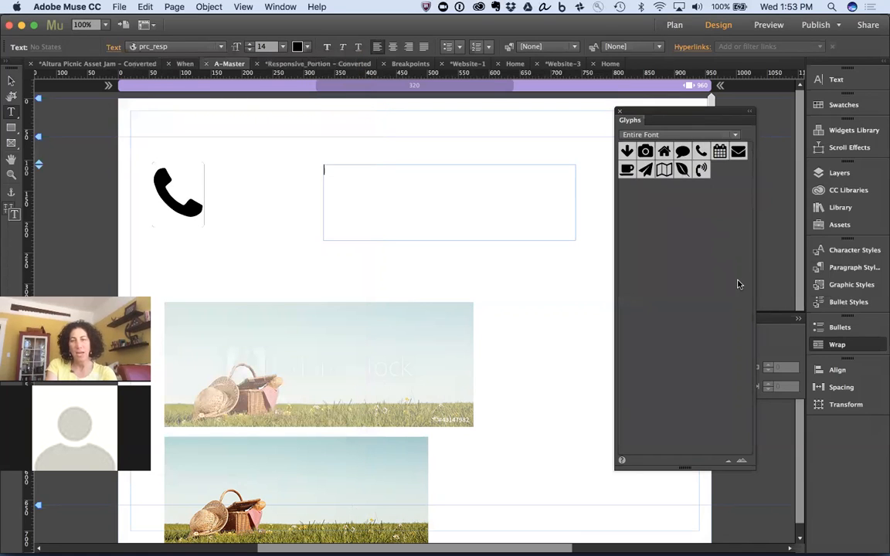
# Step: Enlarge the glyph previews to the largest size and look through the prc_resp icons
pyautogui.click(741, 461)
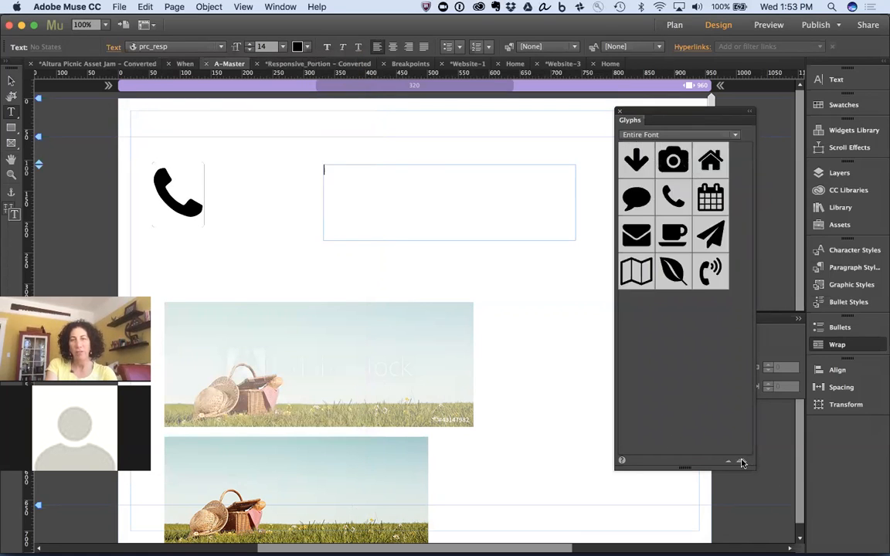
pyautogui.click(742, 461)
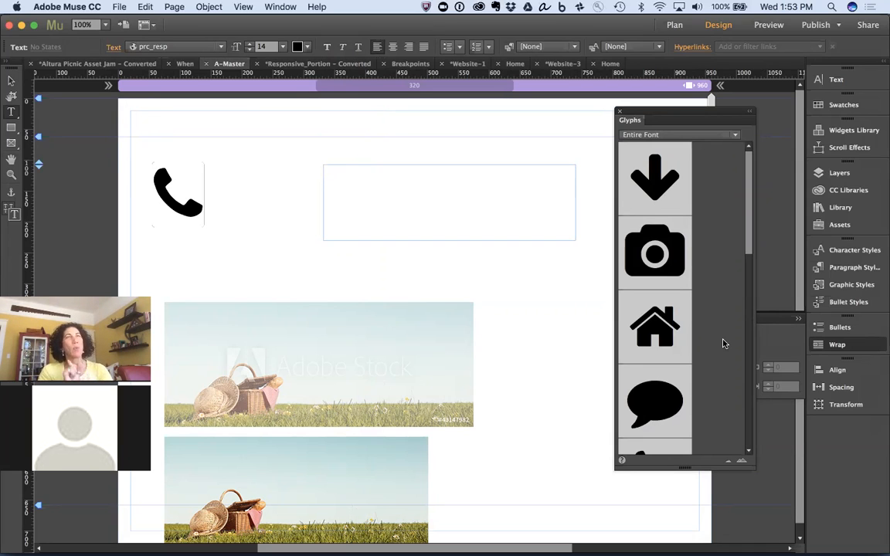
pyautogui.scroll(-3, 723, 340)
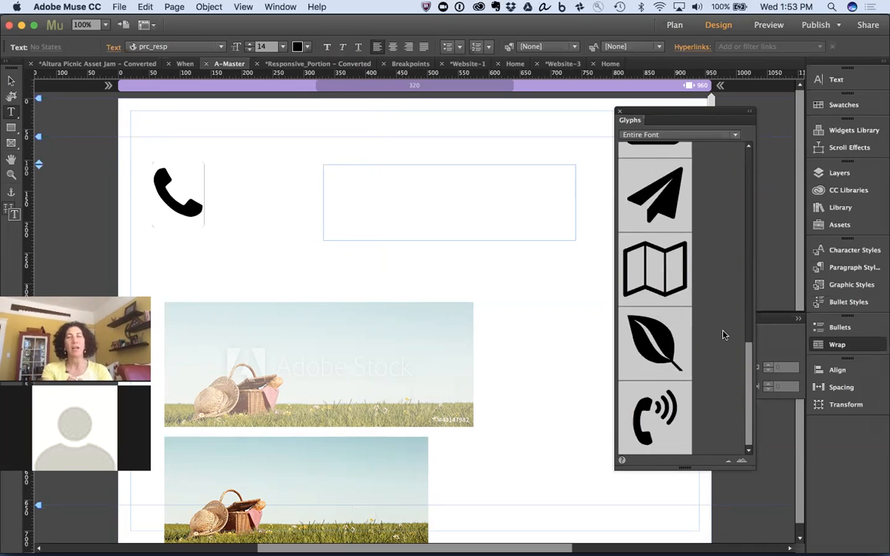
pyautogui.scroll(3, 723, 334)
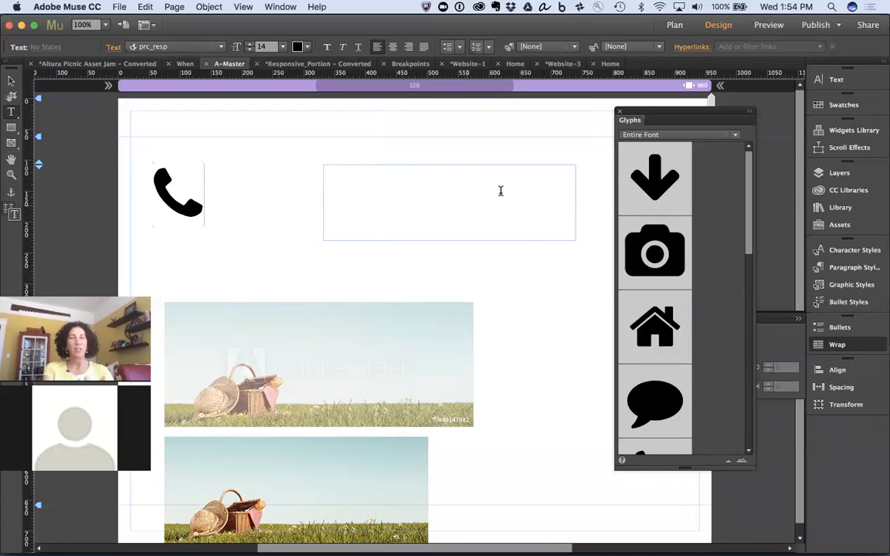
# Step: Insert the camera glyph into the text frame and enlarge it to a font size of 58
pyautogui.doubleClick(658, 257)
pyautogui.press('super+a')
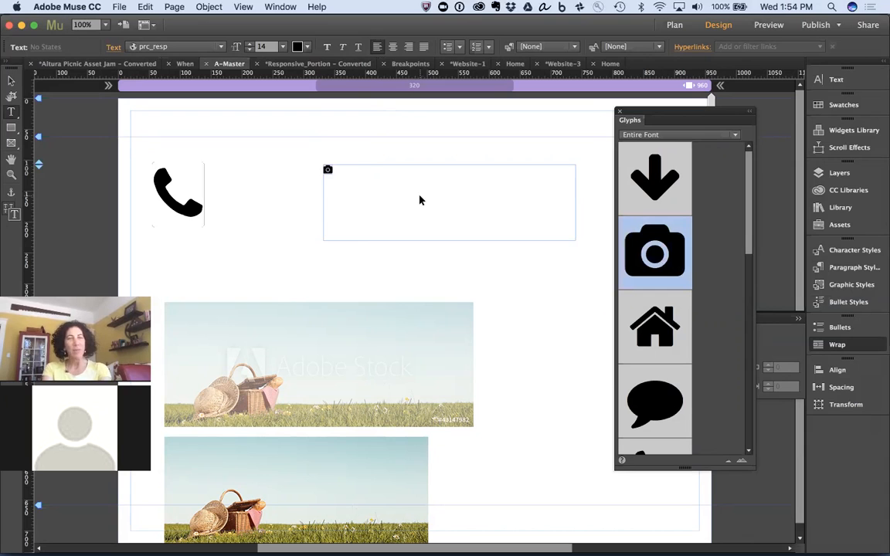
pyautogui.press('super+shift+period')
pyautogui.press('super+shift+period')
pyautogui.press('super+shift+period')
pyautogui.press('super+shift+period')
pyautogui.press('super+shift+period')
pyautogui.press('super+shift+period')
pyautogui.press('super+shift+period')
pyautogui.press('super+shift+period')
pyautogui.press('super+shift+period')
pyautogui.press('super+shift+period')
pyautogui.press('super+shift+period')
pyautogui.press('super+shift+period')
pyautogui.press('super+shift+period')
pyautogui.press('super+shift+period')
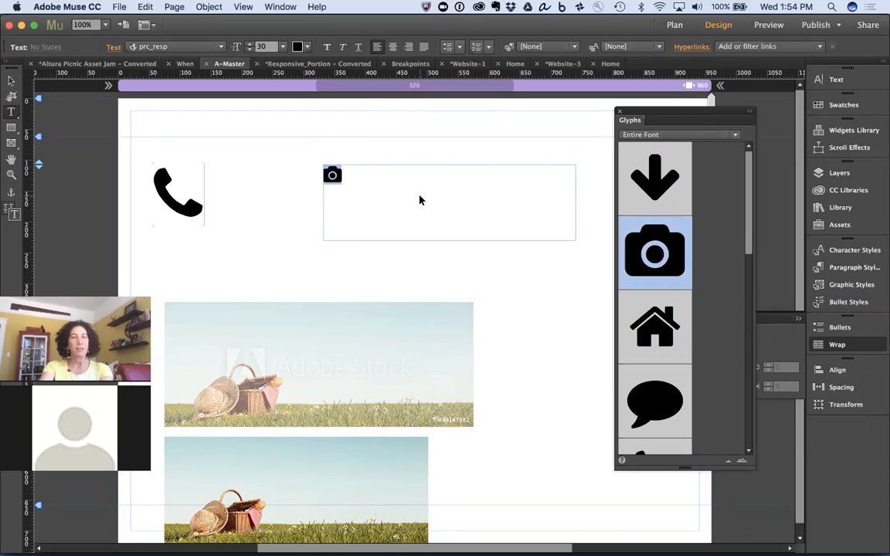
pyautogui.press('super+shift+period')
pyautogui.press('super+shift+period')
pyautogui.press('super+shift+period')
pyautogui.press('super+shift+period')
pyautogui.press('super+shift+period')
pyautogui.press('super+shift+period')
pyautogui.press('super+shift+period')
pyautogui.press('super+shift+period')
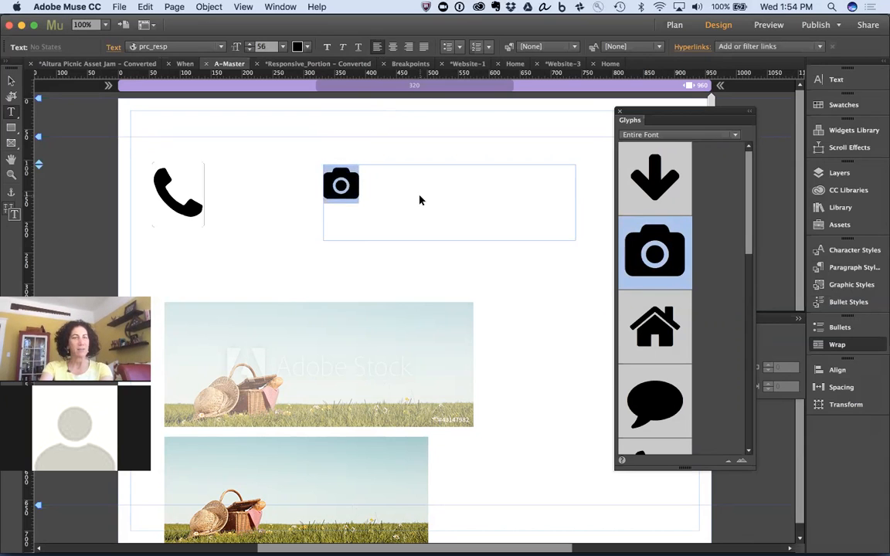
# Step: Colour the camera icon with the gold swatch D8A53C, and leave text editing with the Selection tool
pyautogui.click(298, 46)
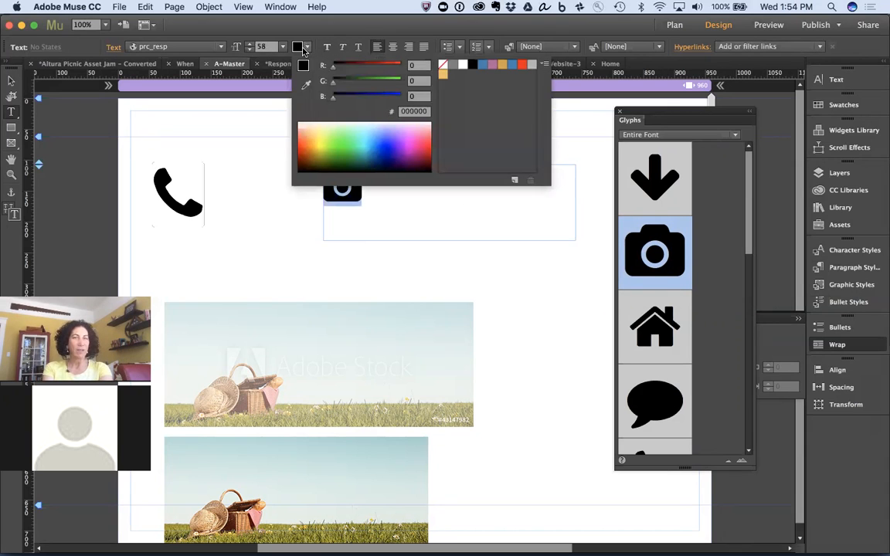
pyautogui.click(499, 67)
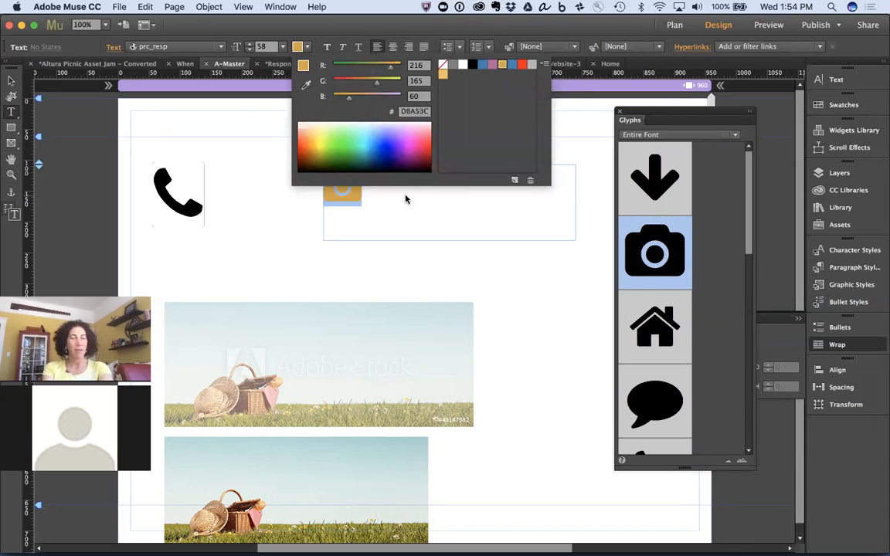
pyautogui.click(11, 81)
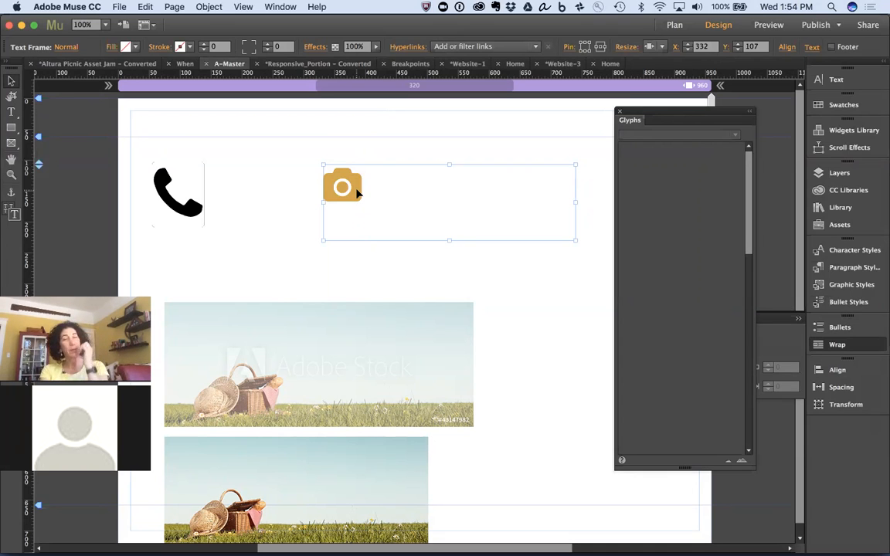
# Step: Switch to Chrome and open muse.adobe.com in a new tab
pyautogui.press('super+Tab')
pyautogui.press('super+Tab')
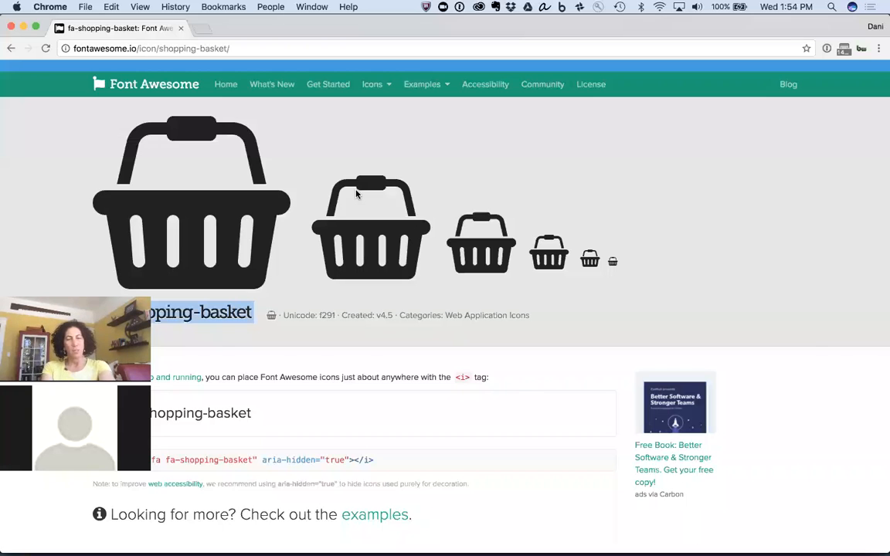
pyautogui.press('super+t')
pyautogui.write('mjuse')
pyautogui.press('BackSpace')
pyautogui.press('BackSpace')
pyautogui.press('BackSpace')
pyautogui.press('BackSpace')
pyautogui.press('Down')
pyautogui.press('Return')
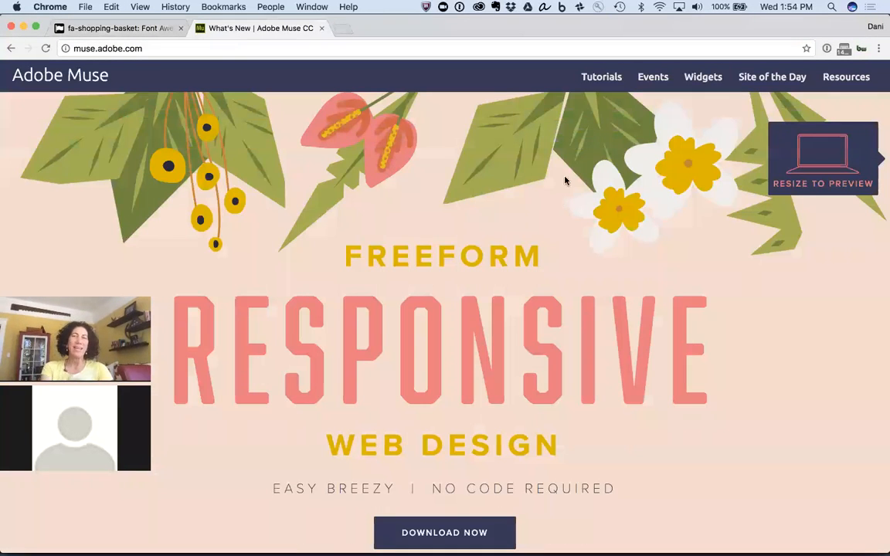
# Step: Open the Adobe Muse Events page and look over the upcoming live events and past recordings
pyautogui.click(642, 76)
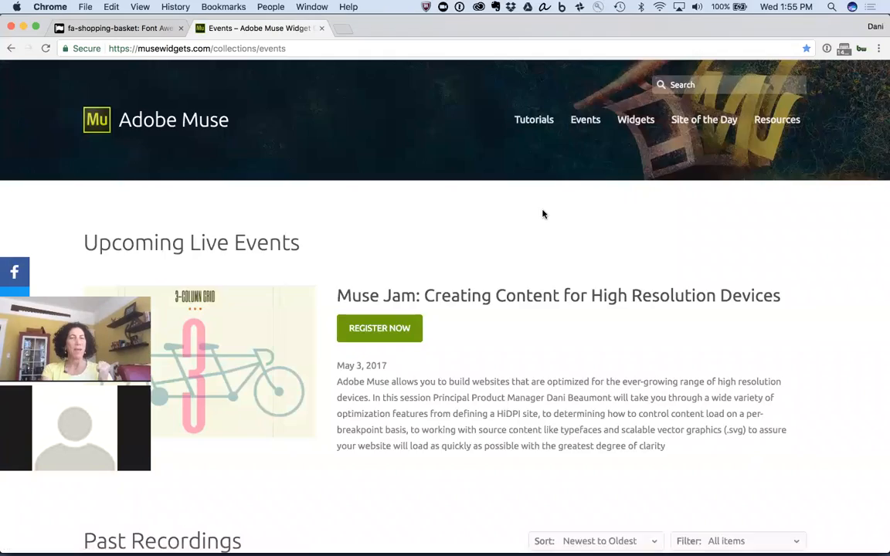
pyautogui.scroll(-2, 542, 213)
pyautogui.scroll(1, 542, 213)
pyautogui.scroll(-10, 684, 270)
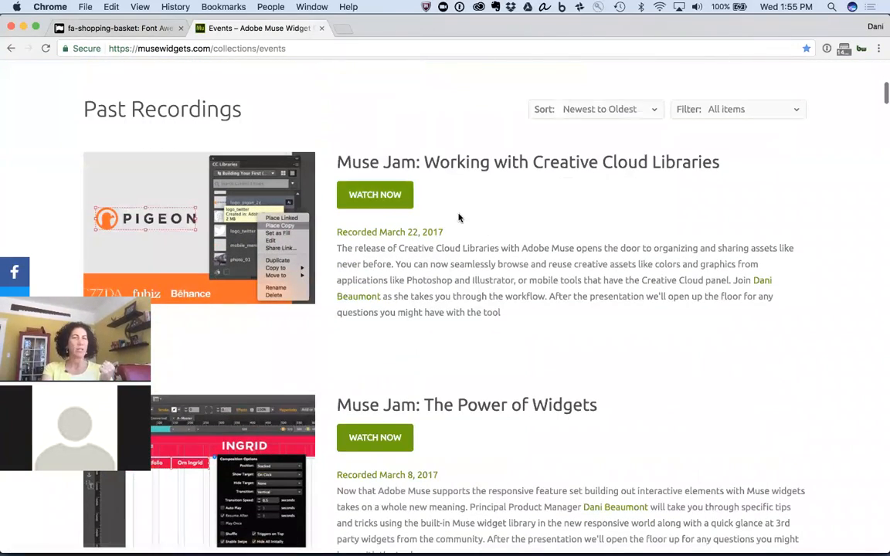
pyautogui.scroll(1, 458, 218)
pyautogui.scroll(3, 458, 218)
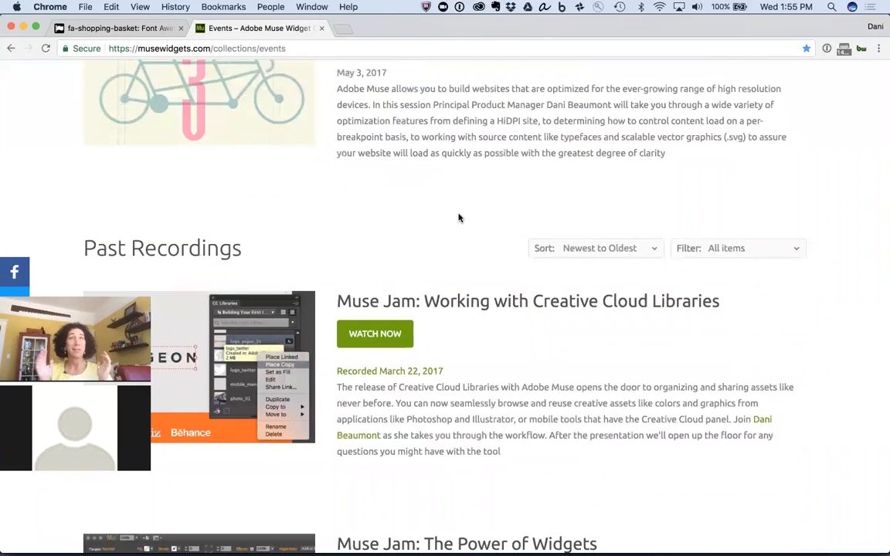
pyautogui.scroll(6, 458, 217)
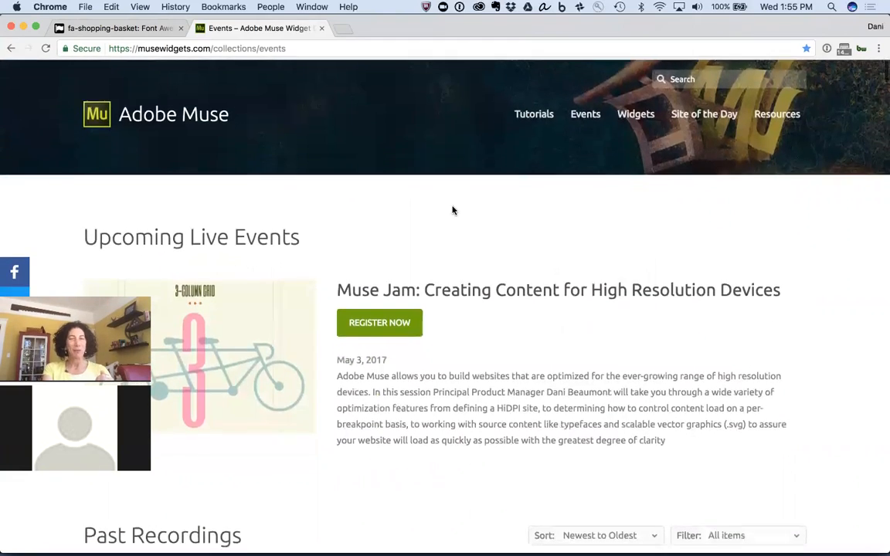
pyautogui.scroll(1, 453, 210)
# Step: Open the Tutorials page and look through the featured tutorials, the newest items and the starter designs
pyautogui.click(533, 104)
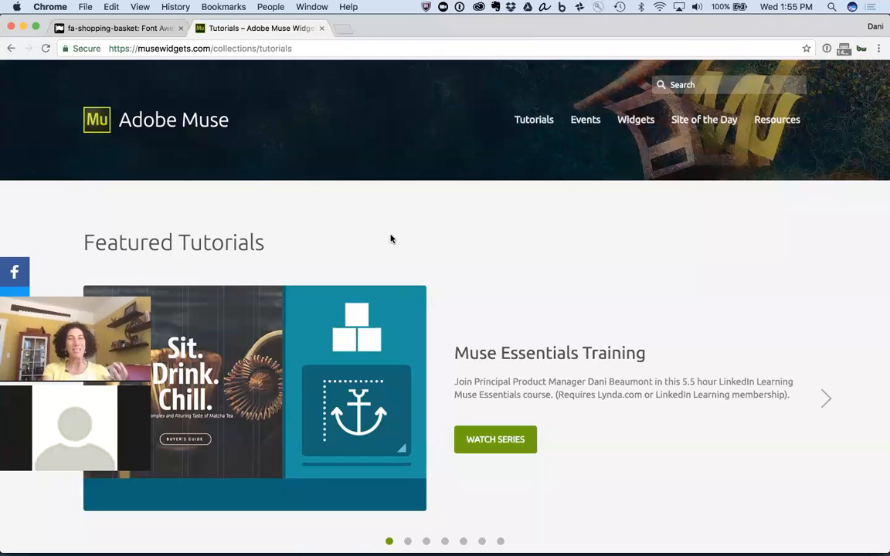
pyautogui.scroll(-4, 391, 239)
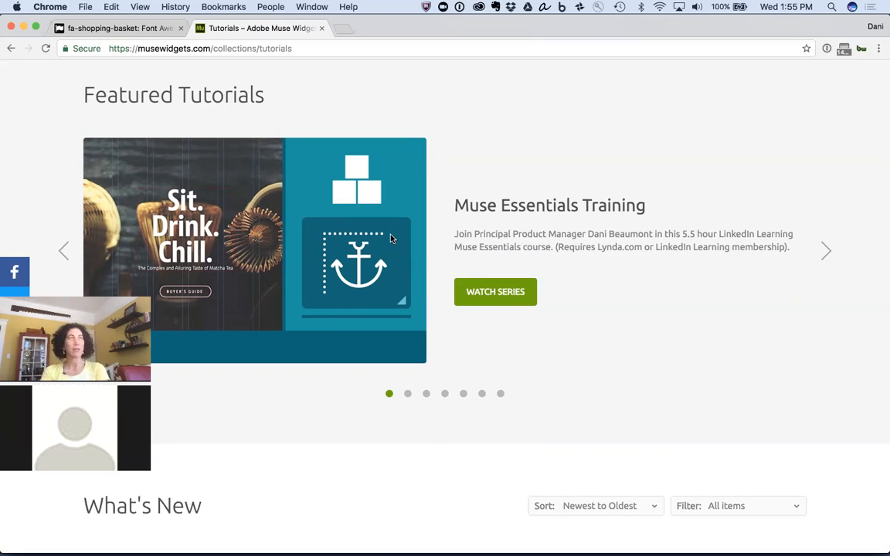
pyautogui.scroll(-10, 390, 238)
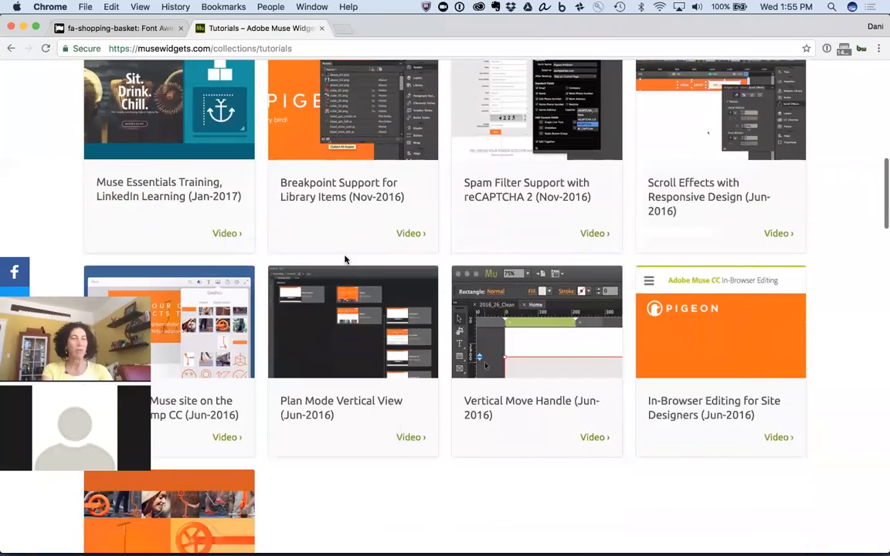
pyautogui.scroll(-5, 347, 258)
pyautogui.scroll(-5, 345, 259)
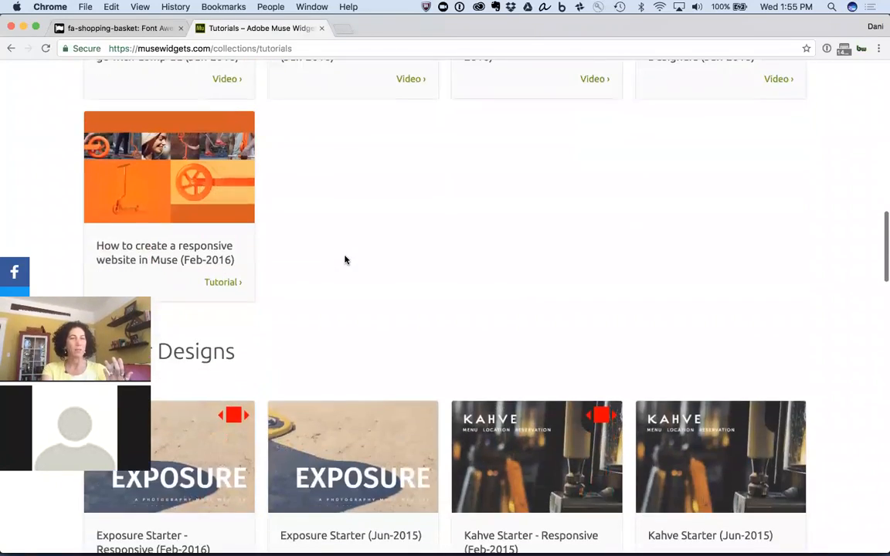